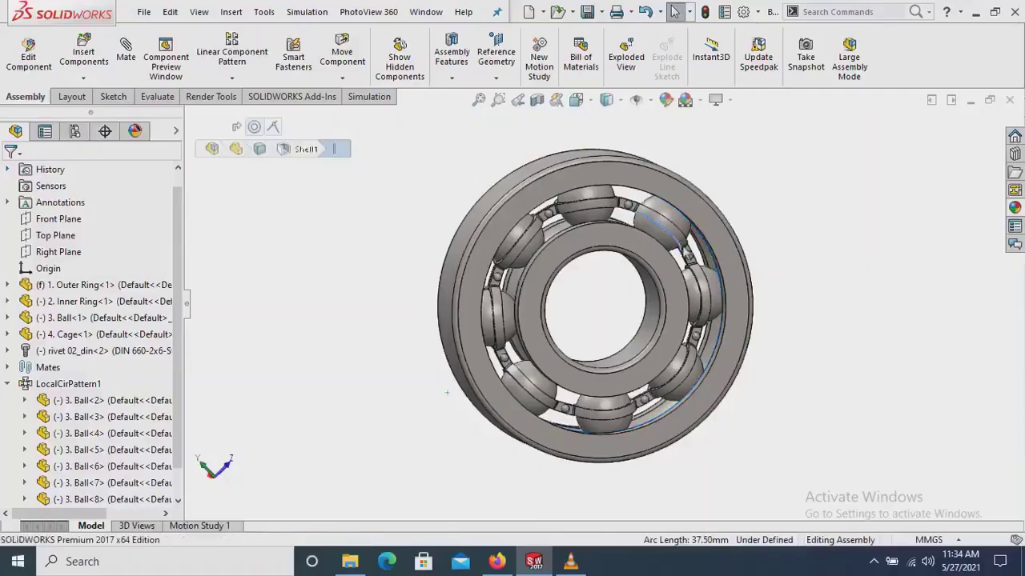
Drag the cage with Move Component to spin the cage and balls within the rings
click(341, 56)
mouse_move(608, 240)
mouse_down()
mouse_move(570, 260)
mouse_move(680, 364)
mouse_up()
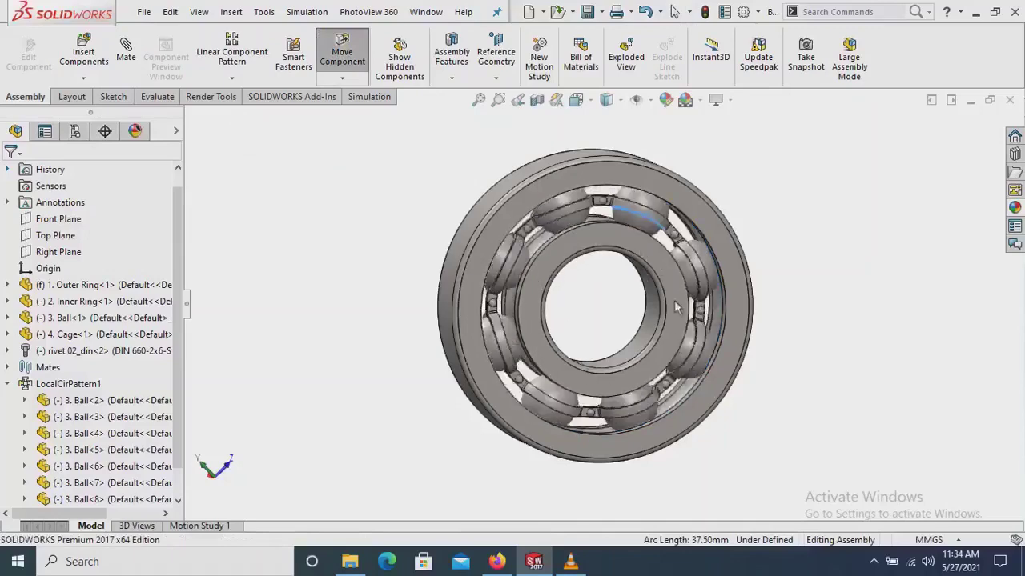
Orbit the bearing and turn its balls and cage to inspect it from several angles
key(Escape)
middle_drag(680, 365, 706, 357)
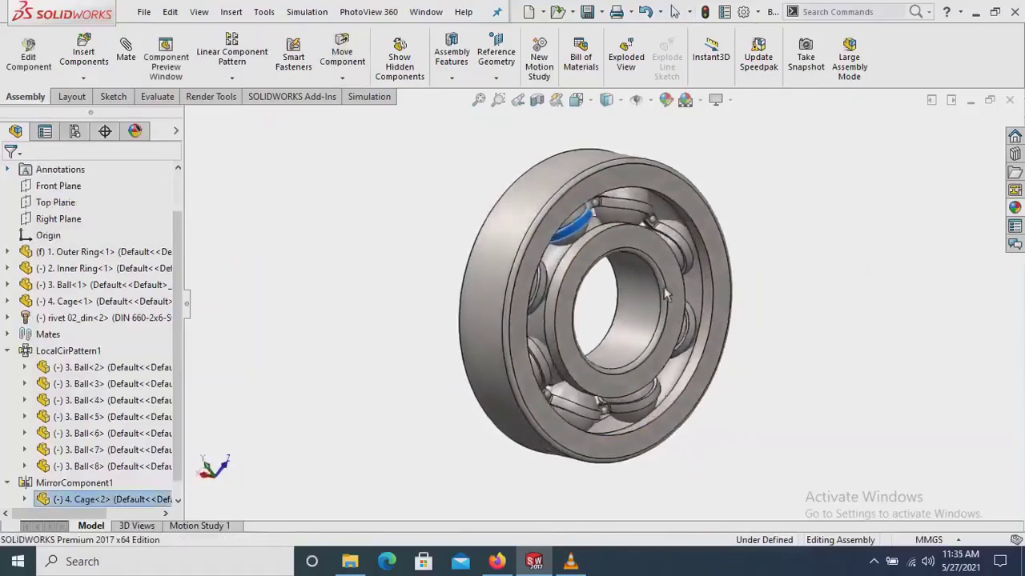
mouse_move(664, 286)
middle_down()
mouse_move(715, 301)
mouse_move(834, 293)
middle_up()
click(836, 290)
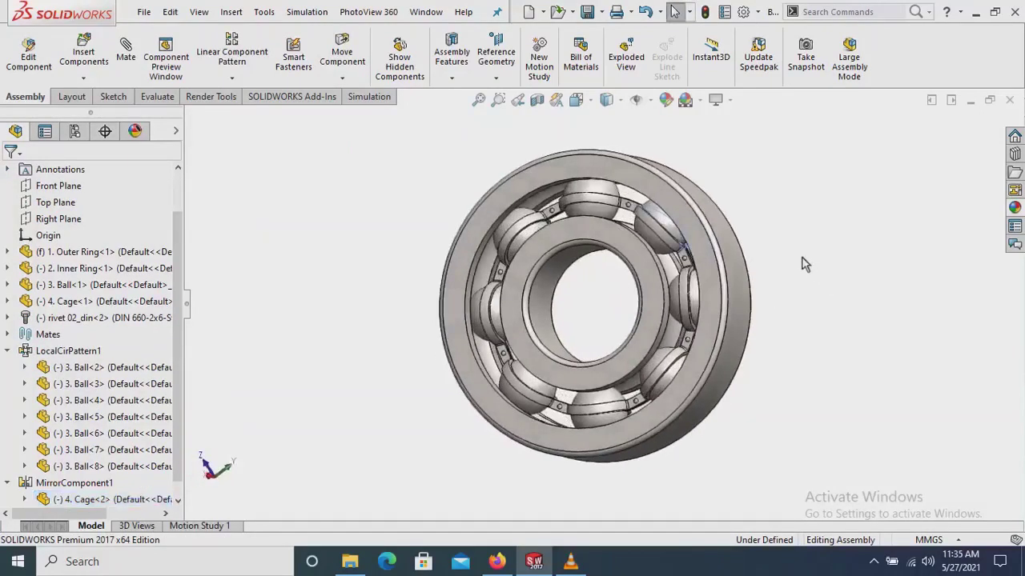
mouse_move(792, 320)
middle_down()
mouse_move(788, 291)
mouse_move(693, 258)
mouse_move(698, 285)
mouse_move(640, 304)
middle_up()
scroll(576, 320, up, 3)
middle_drag(577, 320, 552, 320)
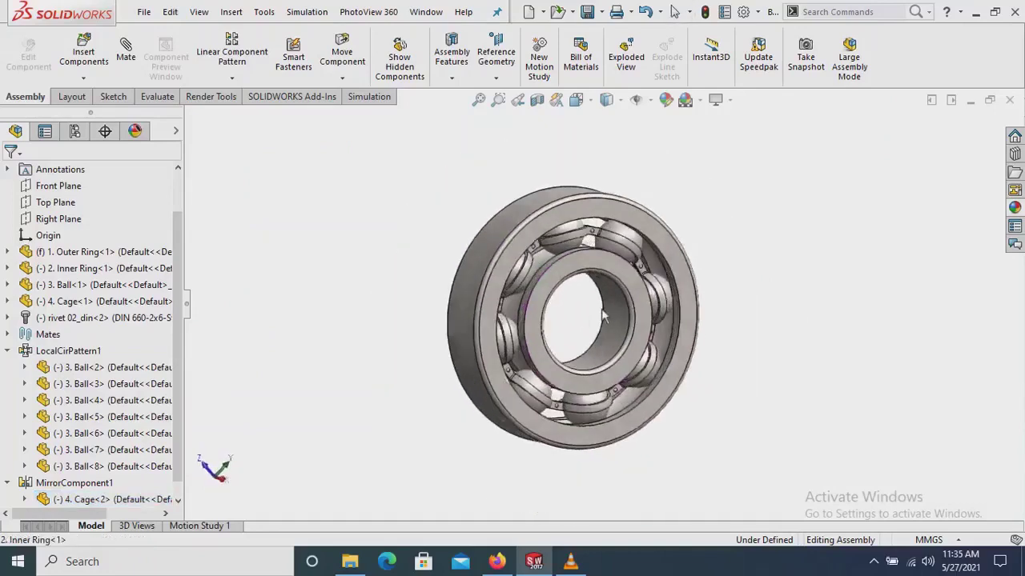
scroll(552, 320, down, 2)
scroll(553, 320, down, 2)
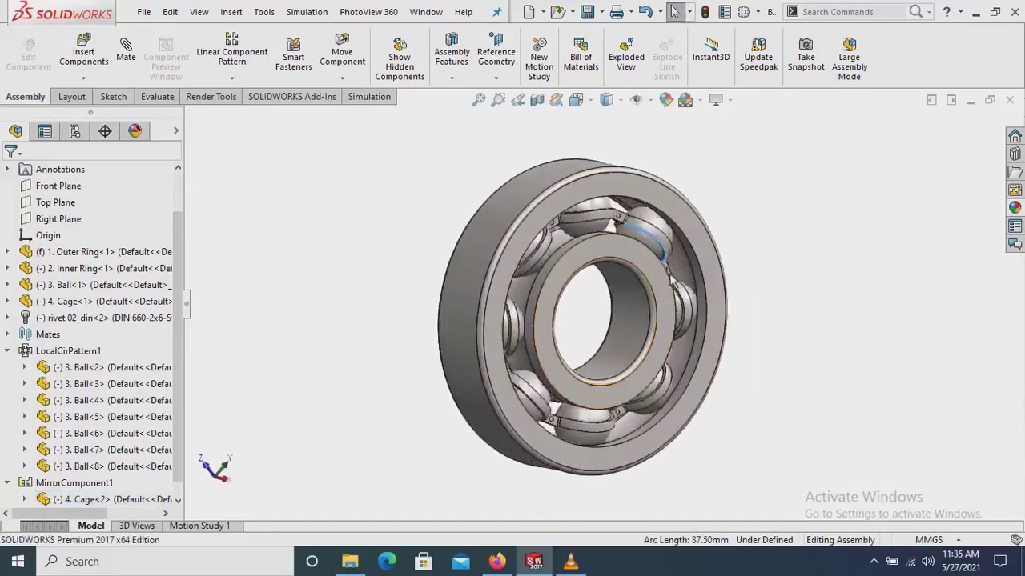
drag(661, 380, 650, 249)
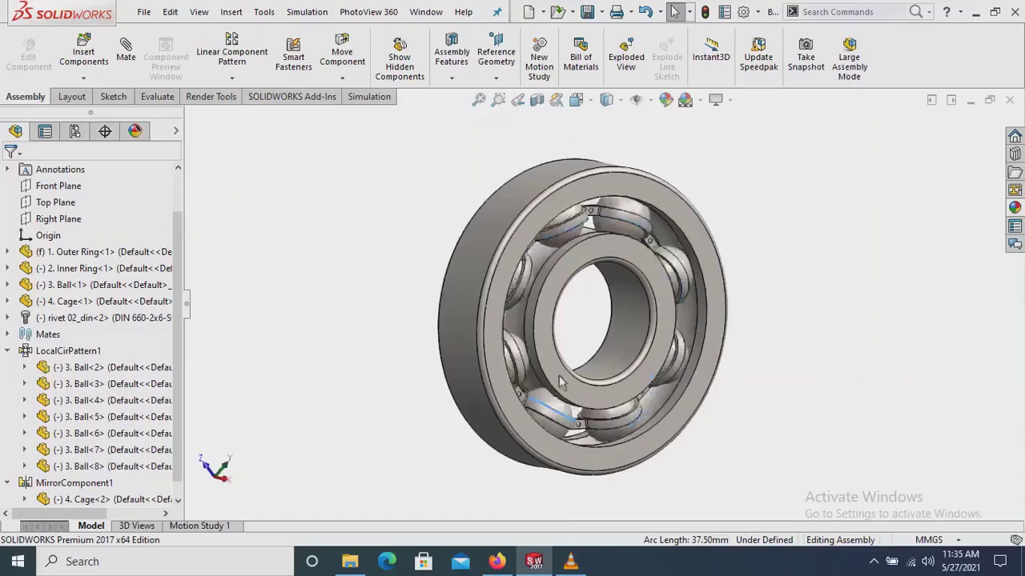
mouse_move(769, 290)
middle_down()
mouse_move(578, 282)
mouse_move(597, 336)
middle_up()
drag(624, 265, 606, 374)
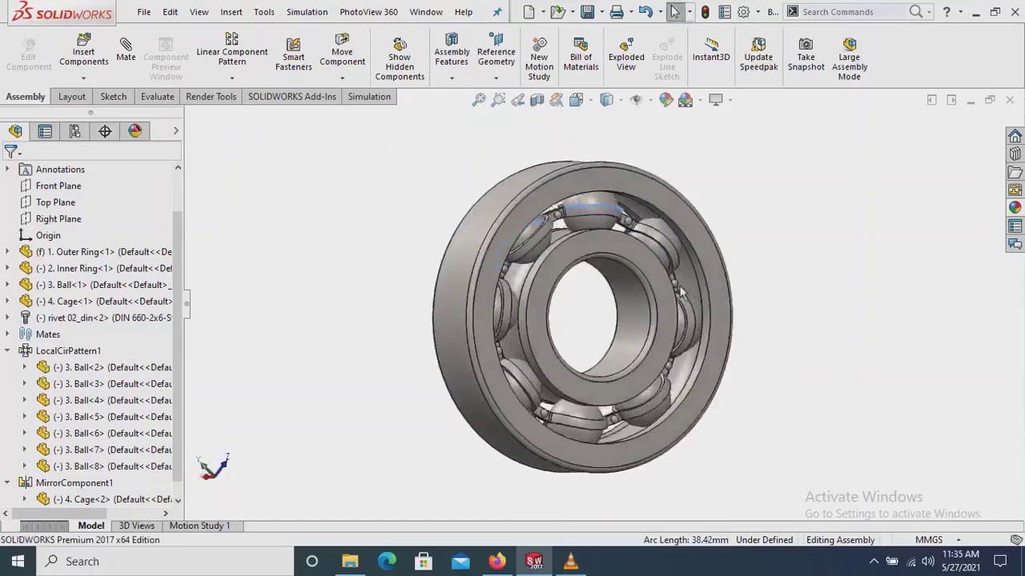
middle_drag(393, 224, 638, 289)
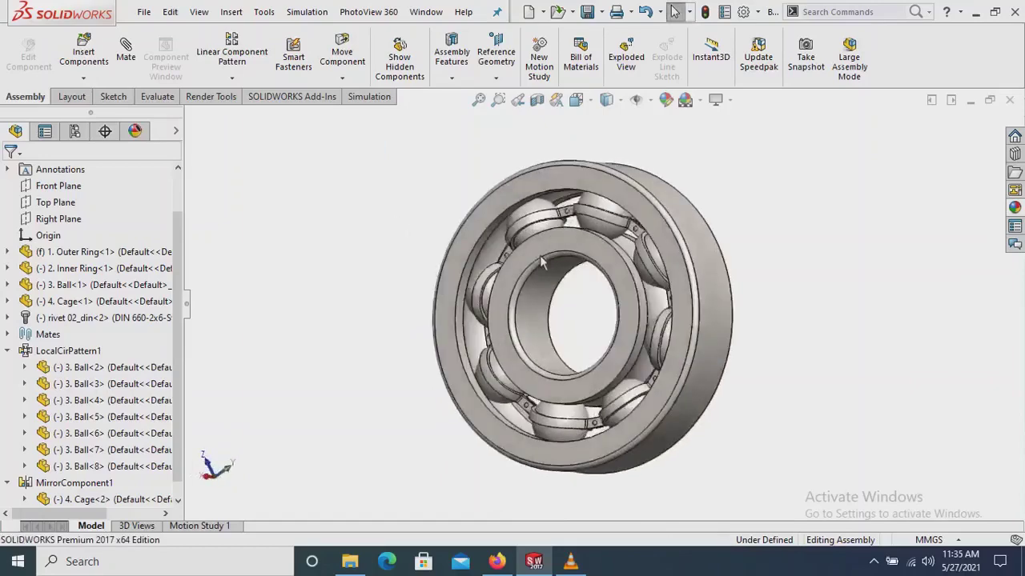
Switch the view to perspective and save the assembly using Rebuild and save
click(715, 99)
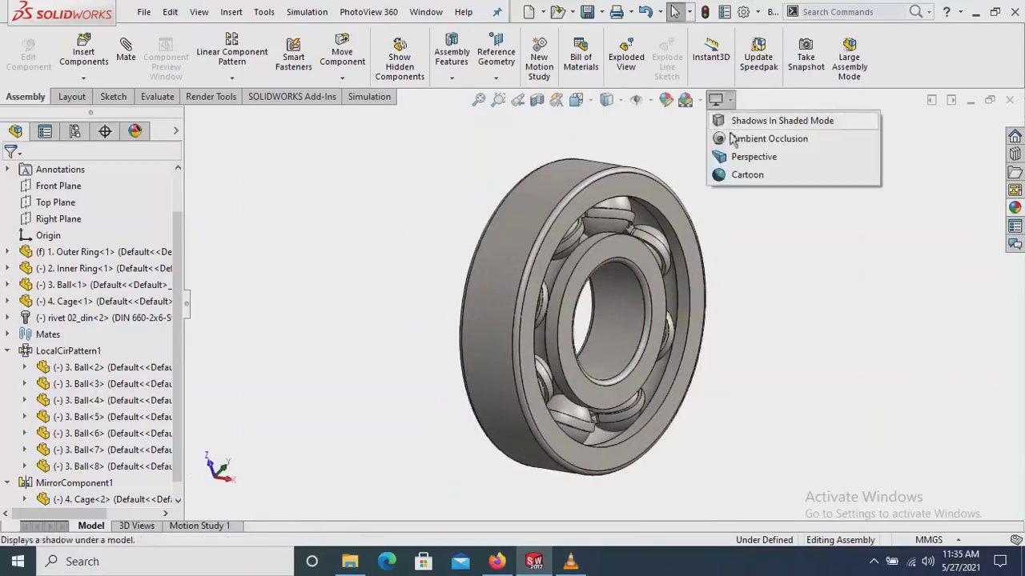
click(724, 156)
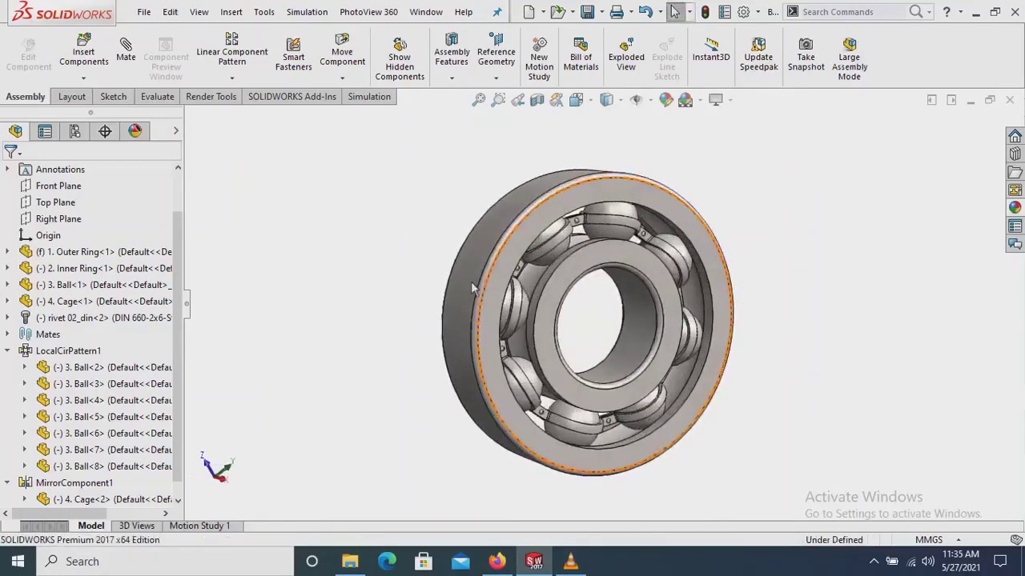
click(589, 17)
click(511, 237)
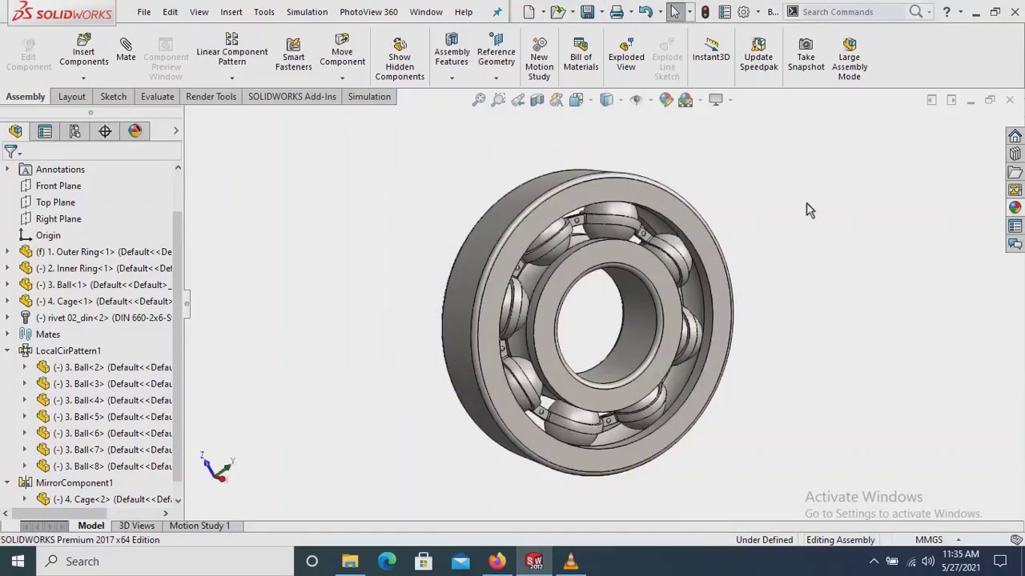
Close the bearing assembly and create a new Part document
click(1015, 99)
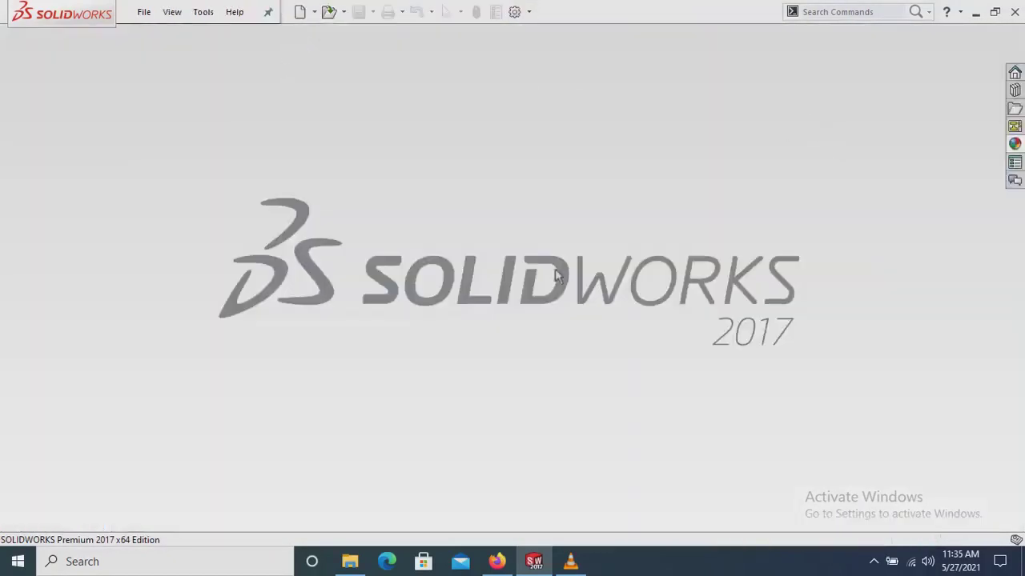
click(300, 17)
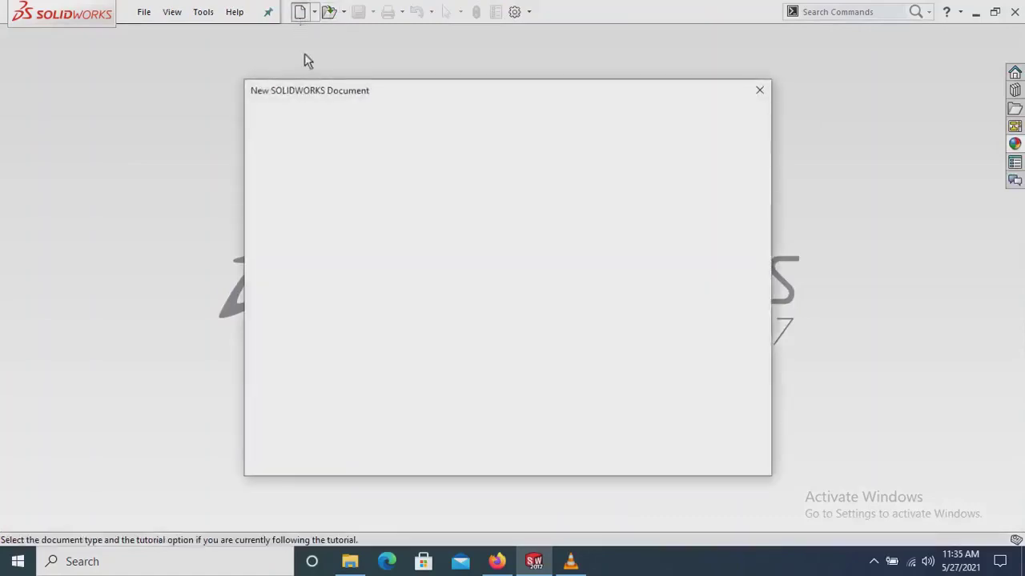
click(322, 227)
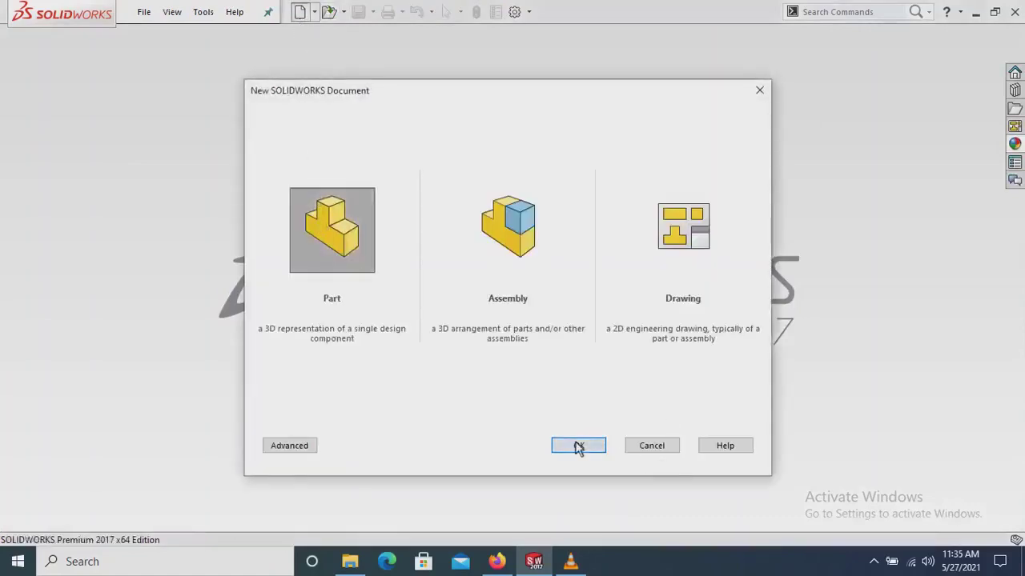
click(576, 446)
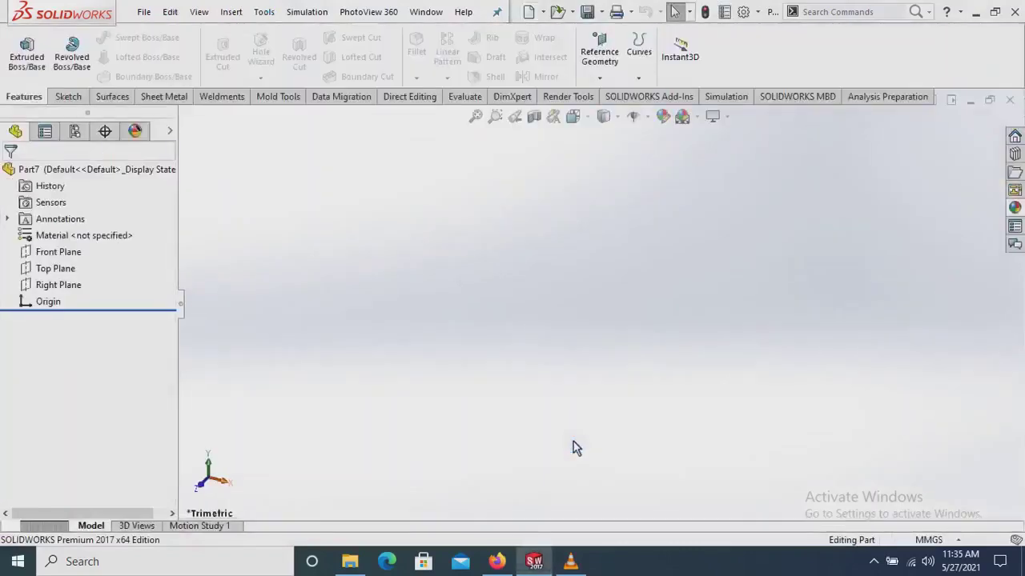
Confirm MMGS millimetre units and apply the Plain White background scene
click(943, 540)
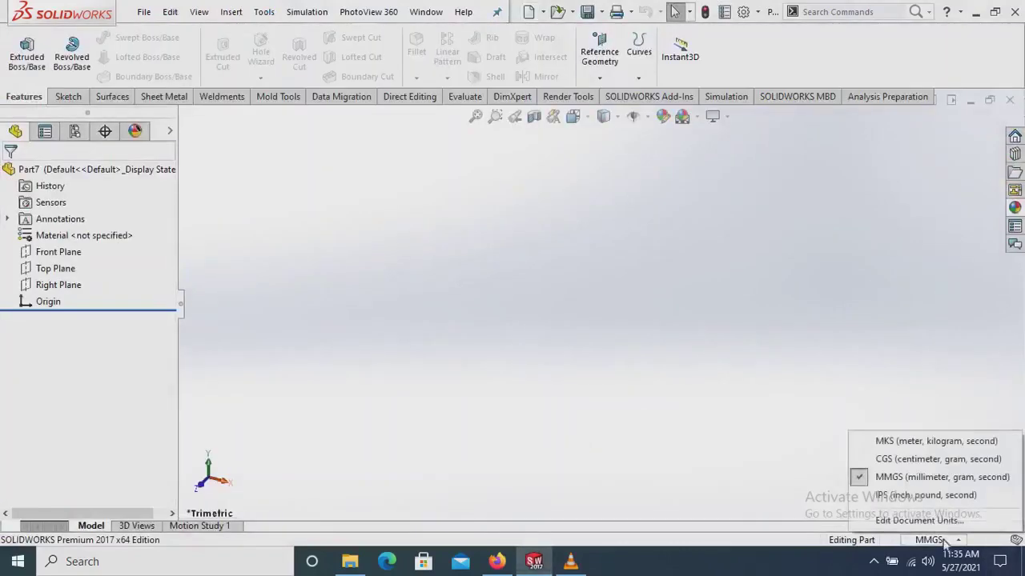
click(696, 116)
click(708, 156)
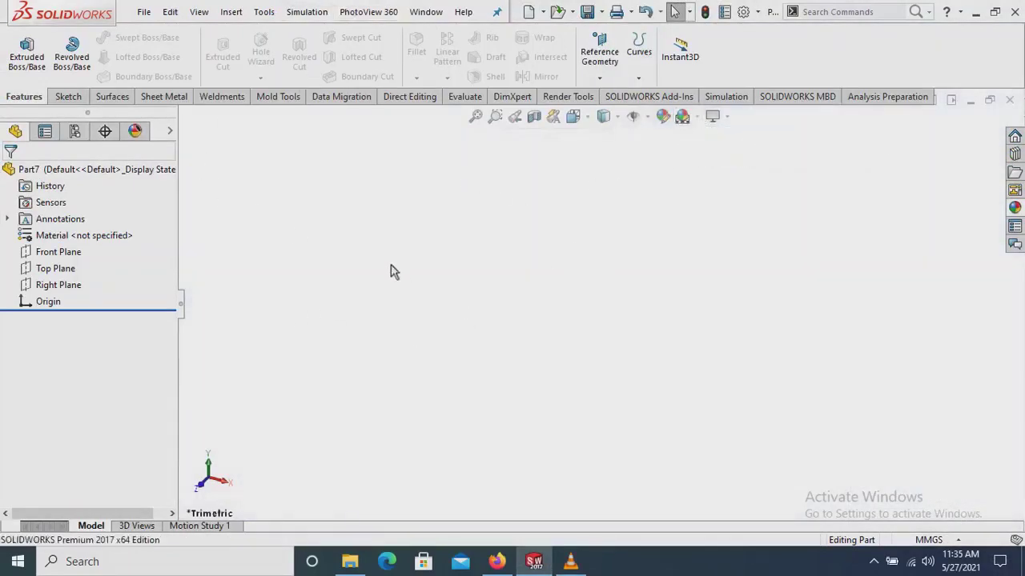
Sketch on the Front Plane a horizontal centerline passing through the origin
click(64, 252)
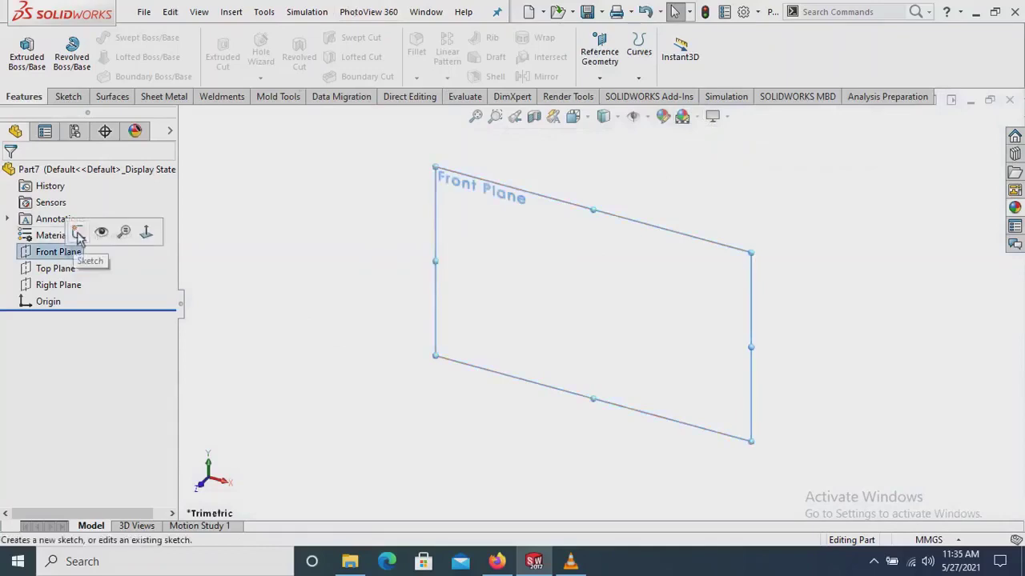
click(80, 233)
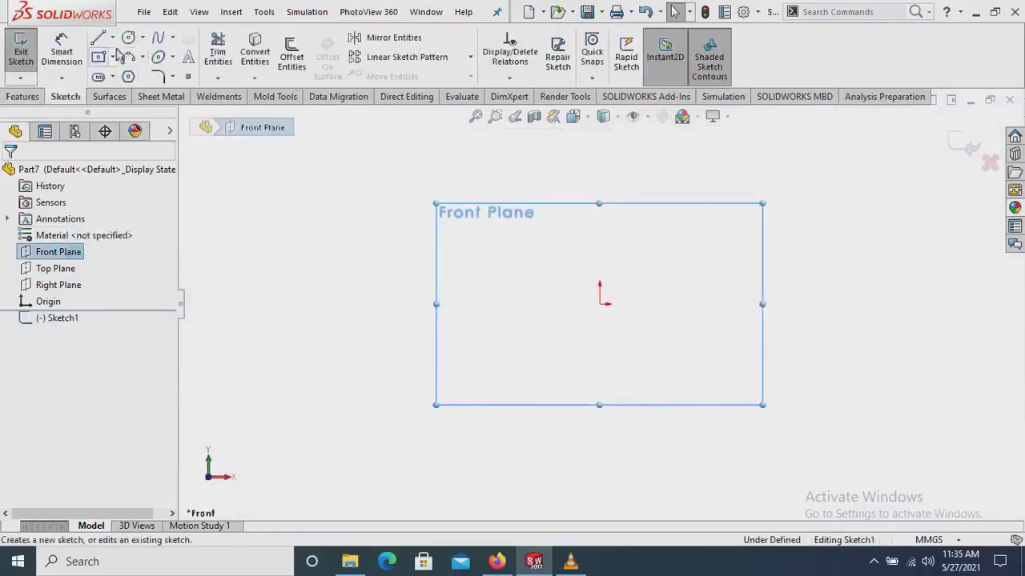
click(113, 38)
click(139, 80)
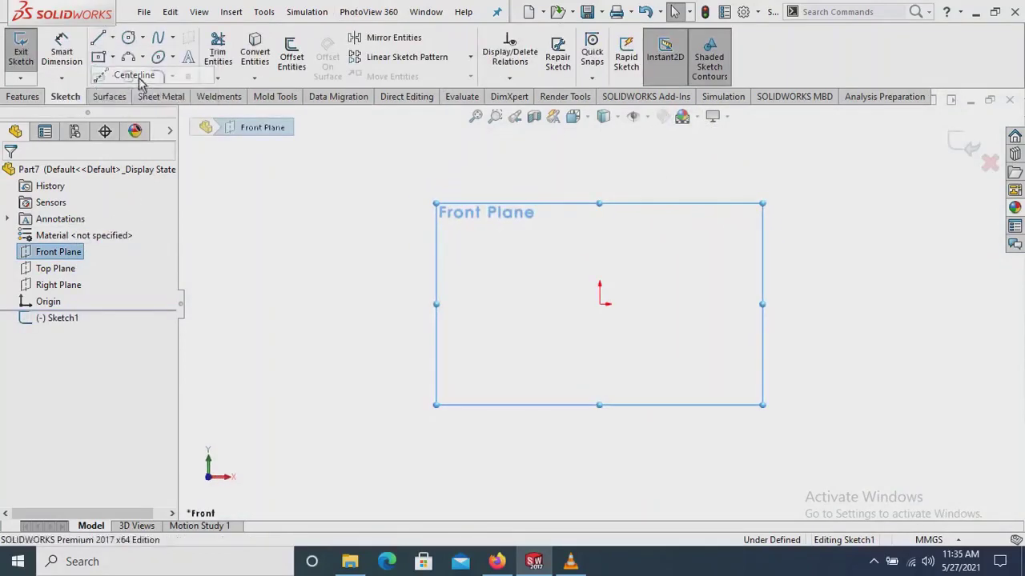
click(422, 304)
click(794, 304)
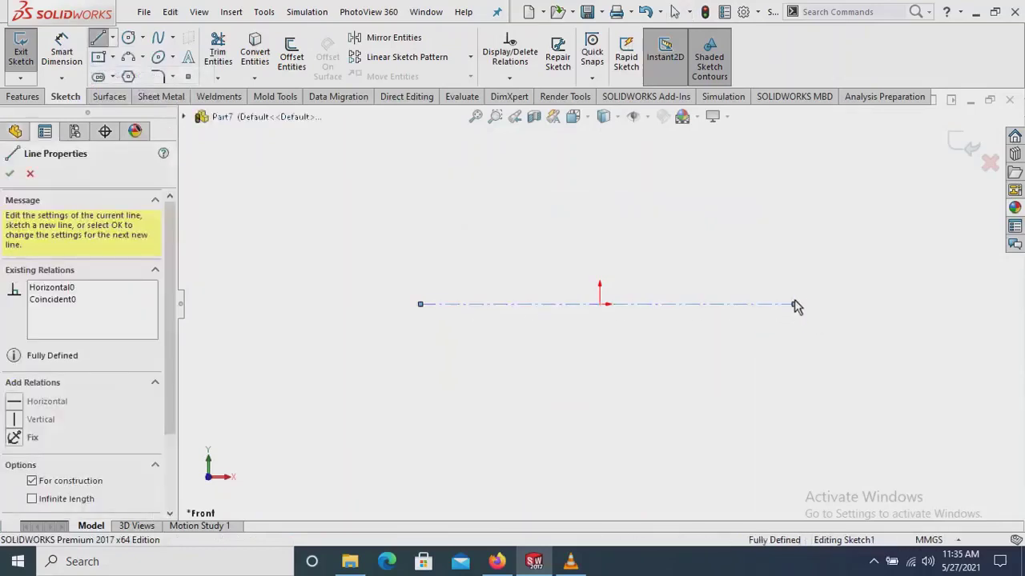
right_click(788, 225)
click(812, 227)
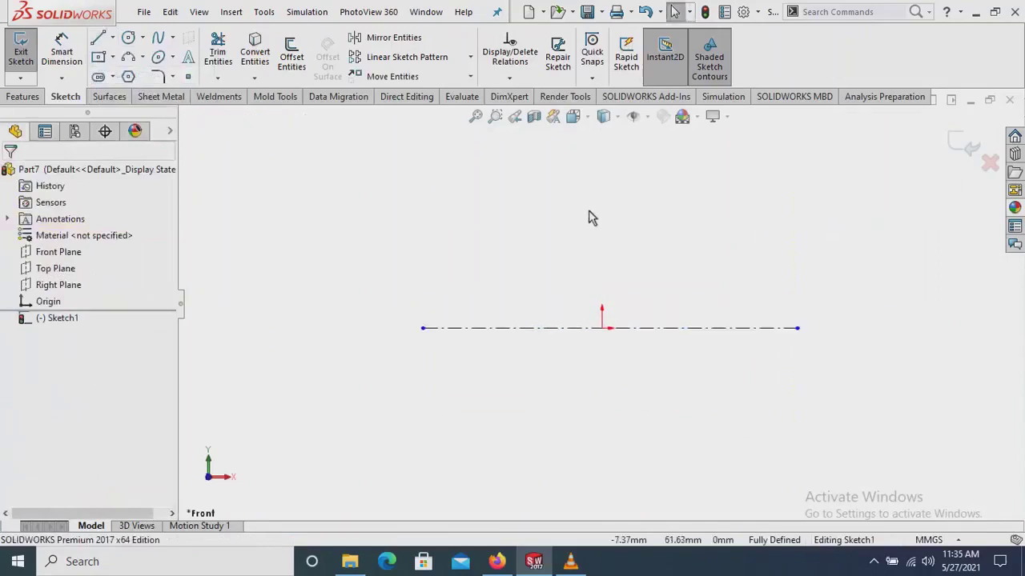
Draw a center rectangle above the centerline
click(100, 63)
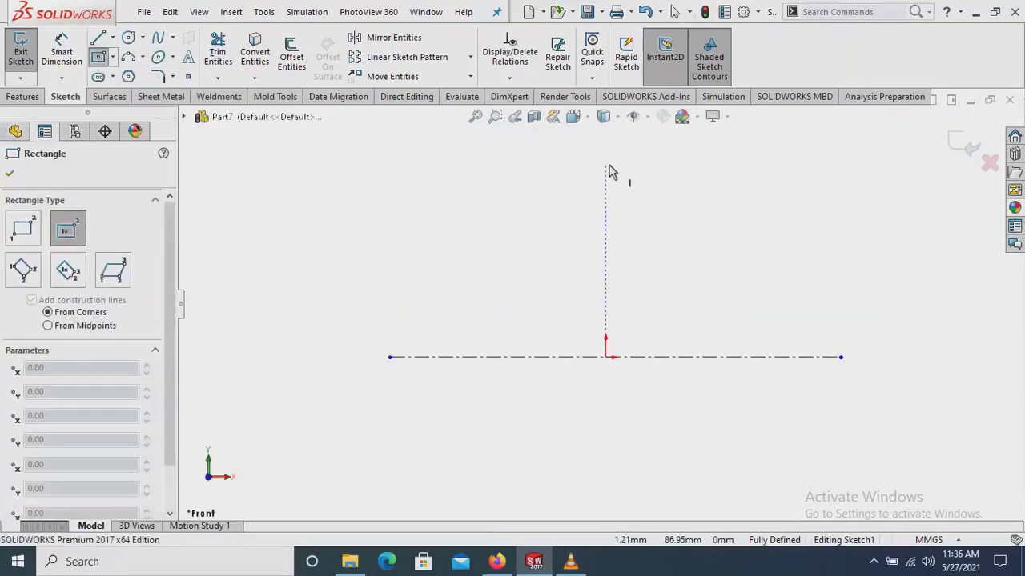
click(606, 164)
click(717, 186)
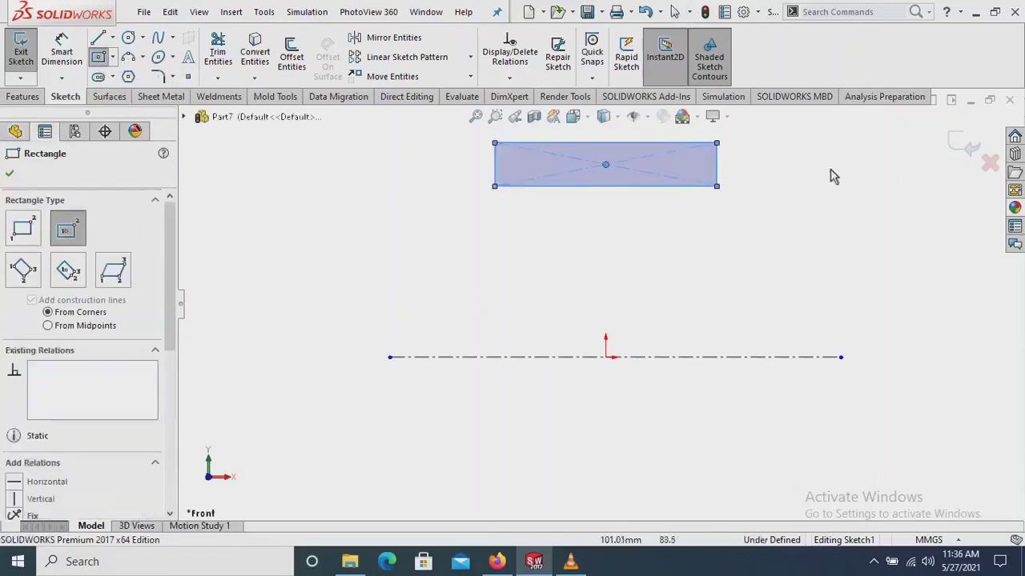
key(Escape)
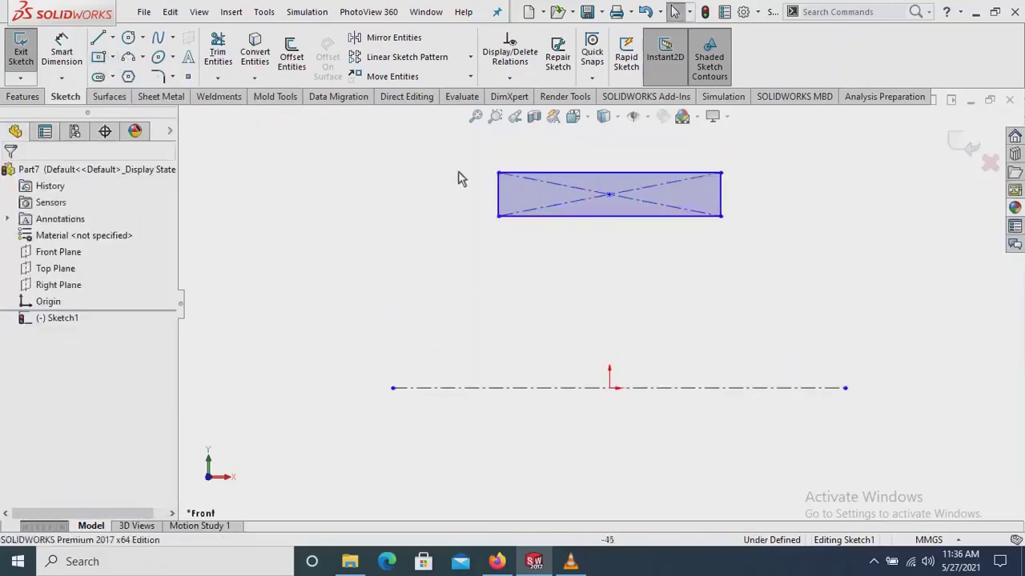
Dimension the rectangle's width to 31 mm
click(70, 58)
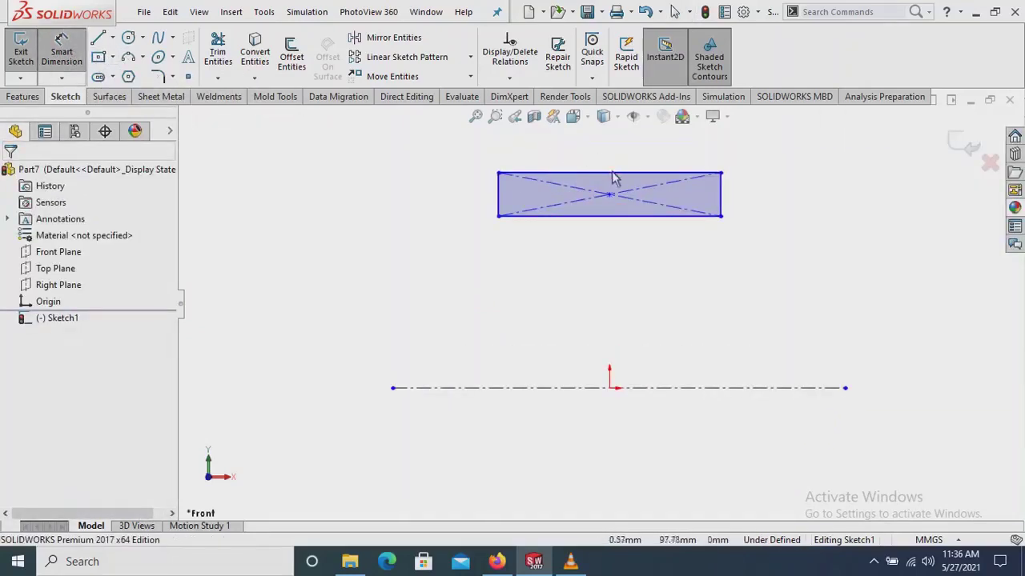
click(606, 164)
click(603, 157)
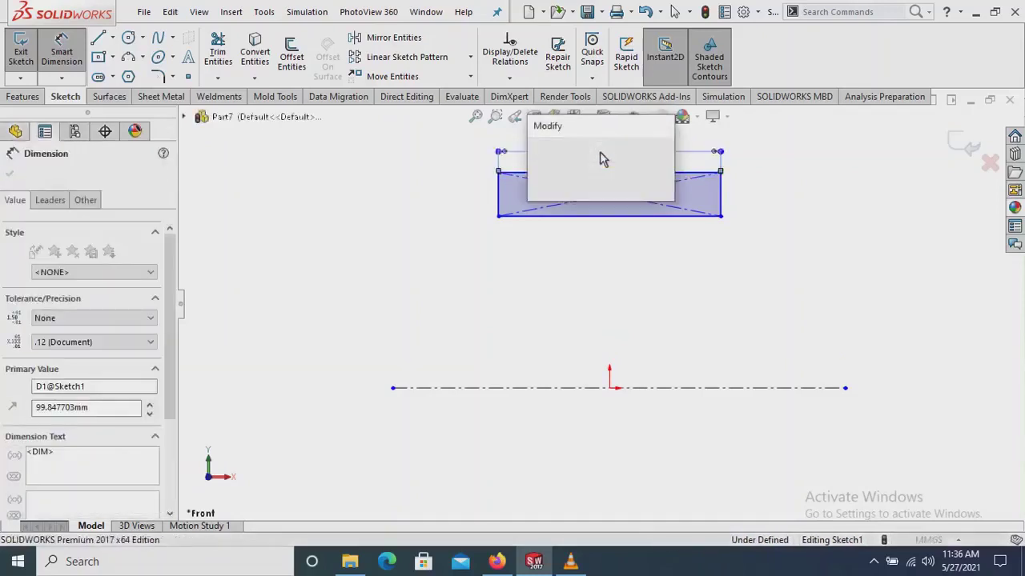
text(31)
key(Return)
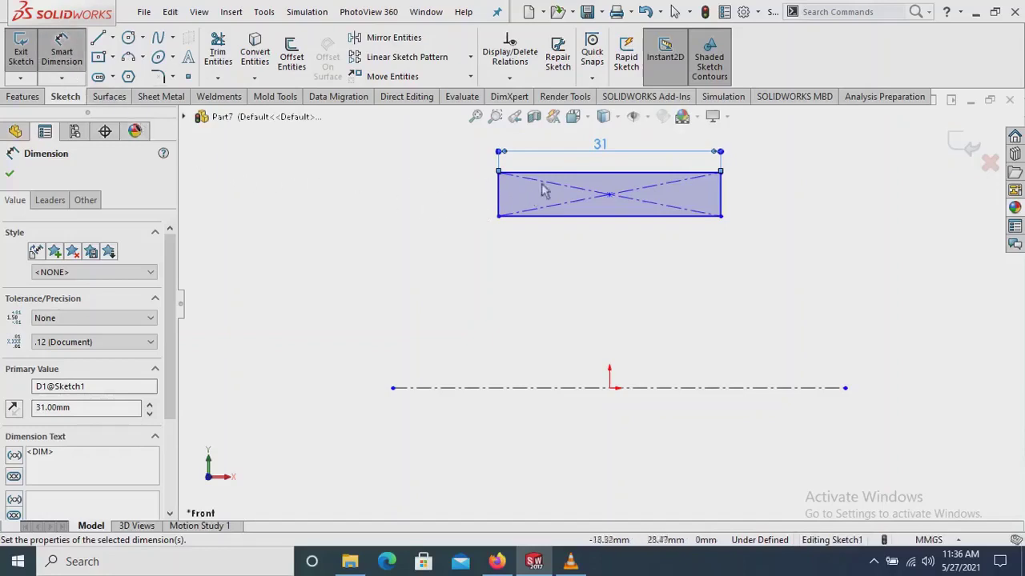
Dimension the inner step to 53 mm and the left side to 65 mm from the centerline
click(644, 389)
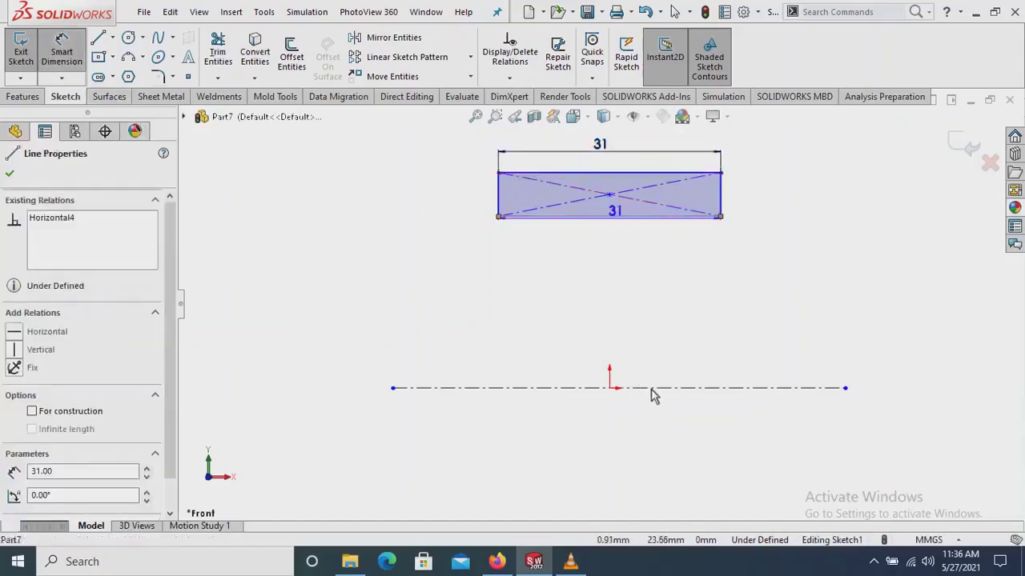
click(335, 327)
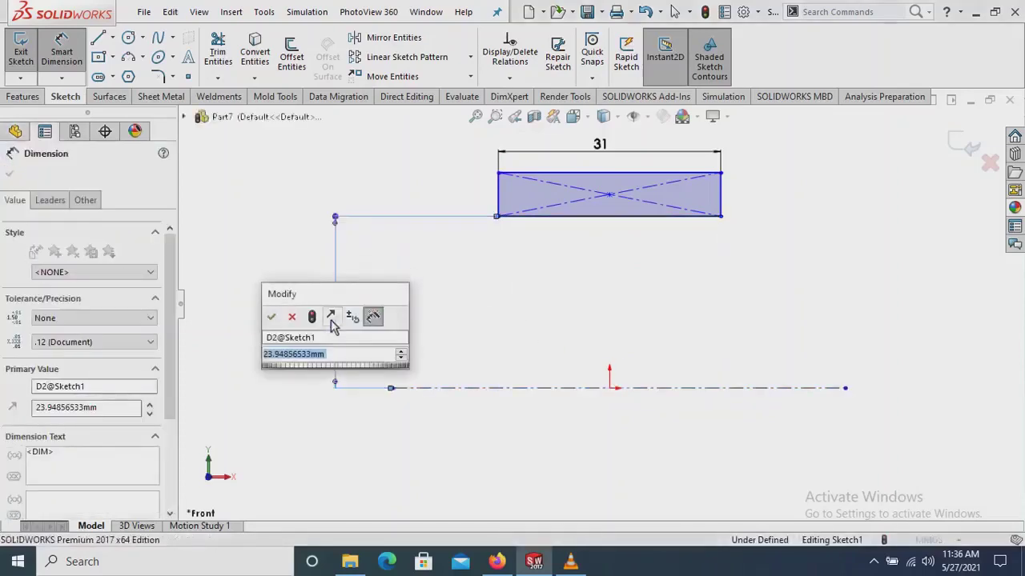
text(53)
key(Return)
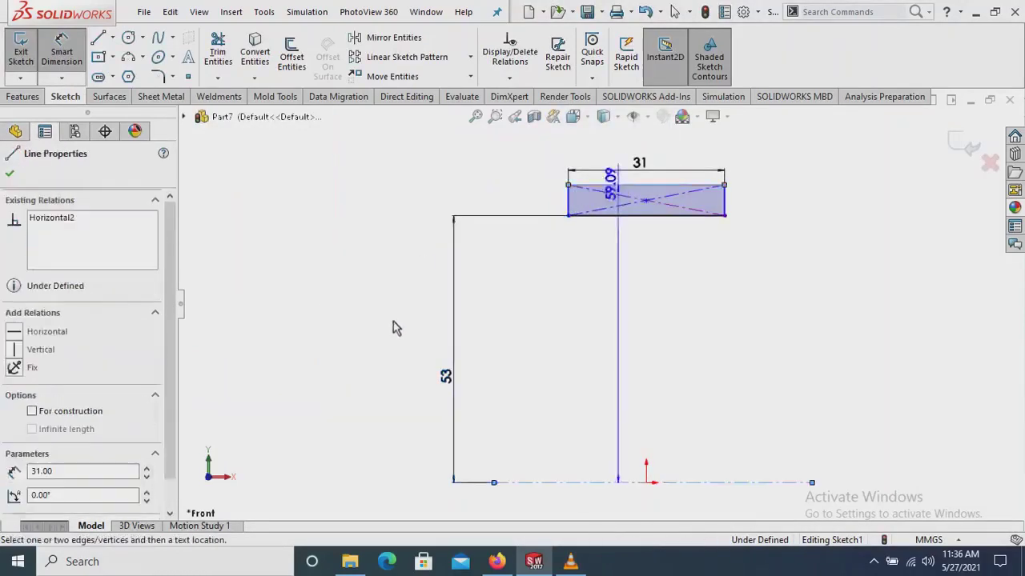
click(381, 360)
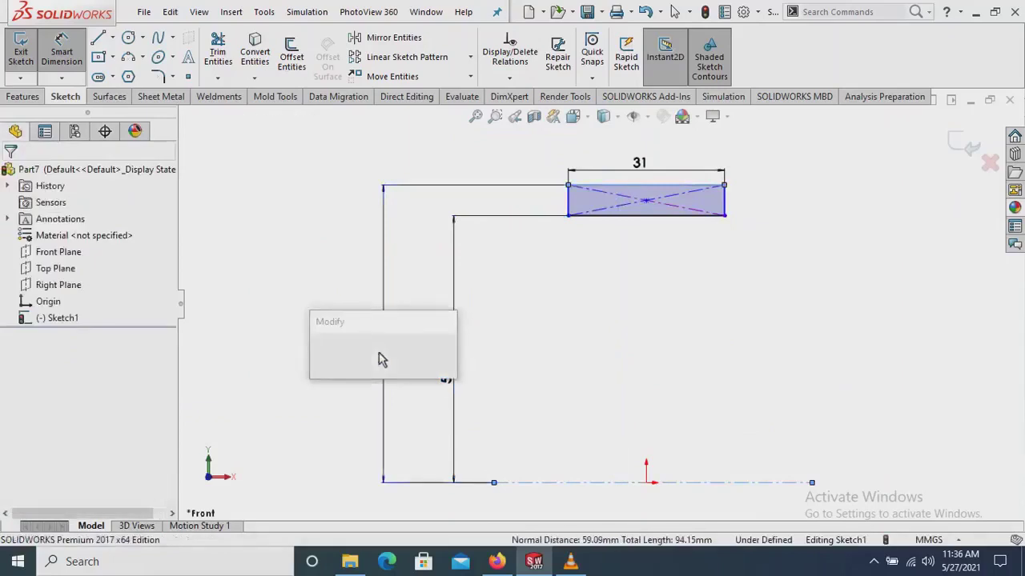
text(6)
key(Return)
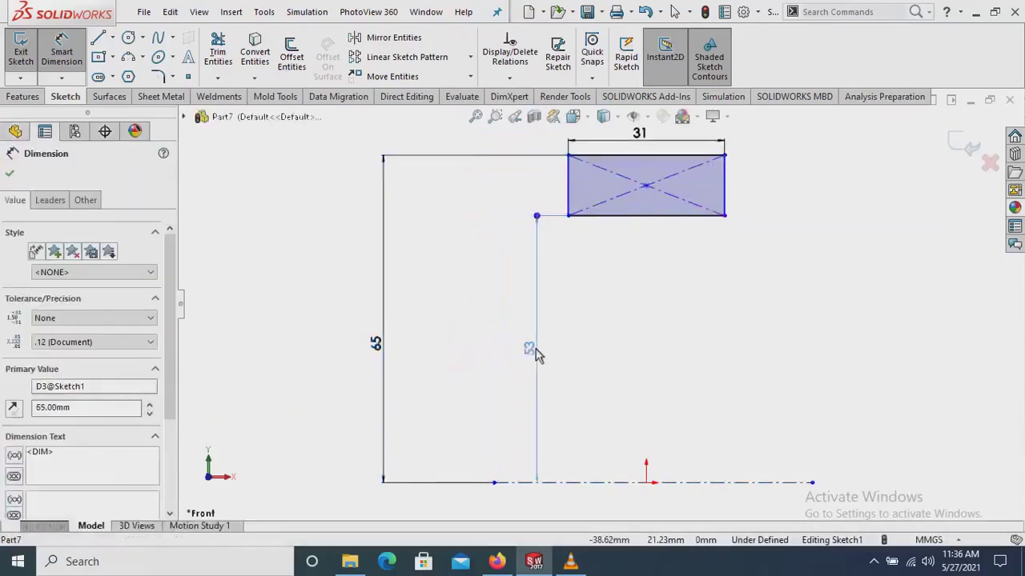
drag(376, 344, 487, 361)
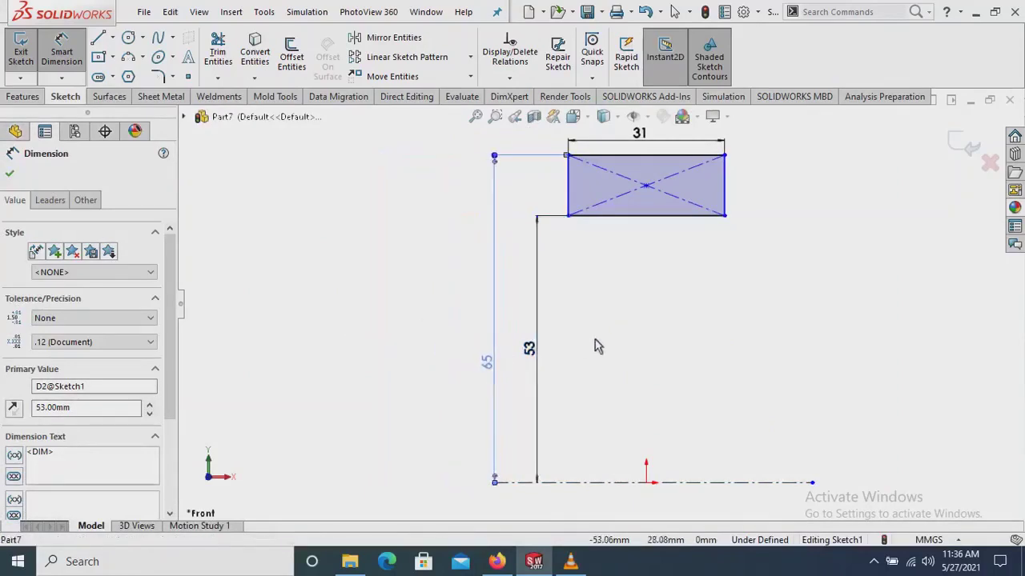
click(675, 333)
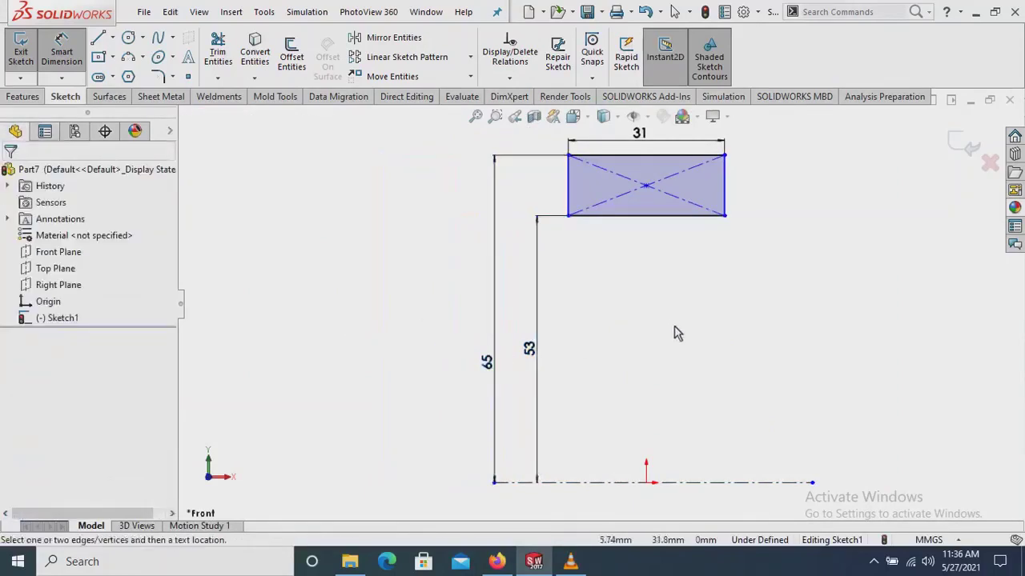
click(112, 39)
Draw a vertical centerline from the rectangle's bottom midpoint down to the horizontal axis
click(131, 74)
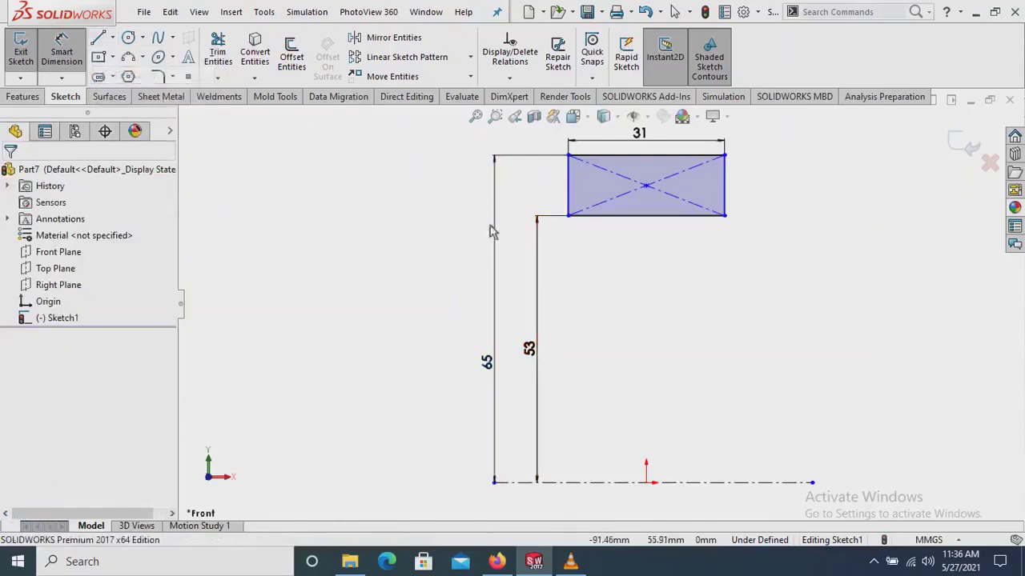
click(646, 216)
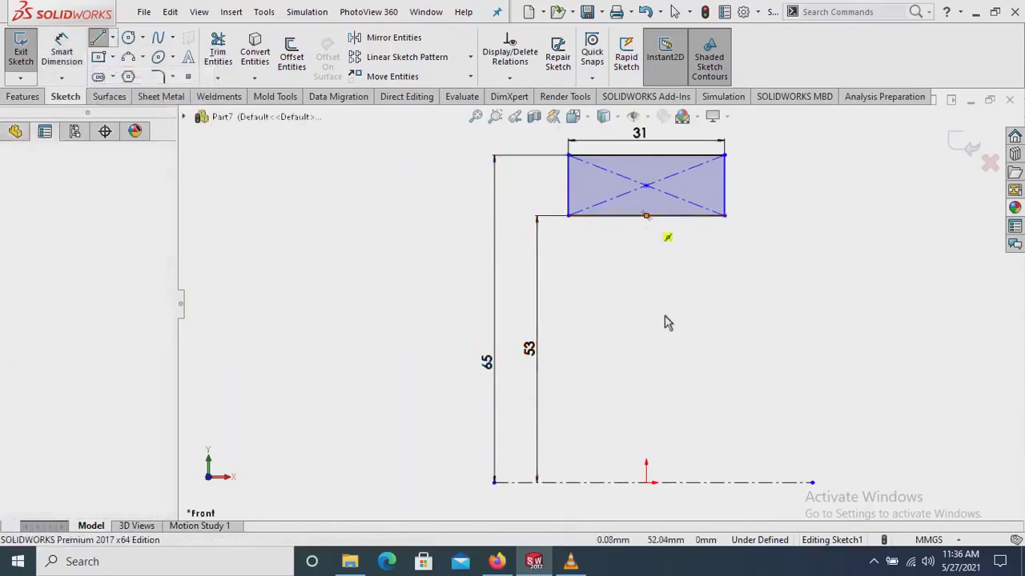
click(646, 484)
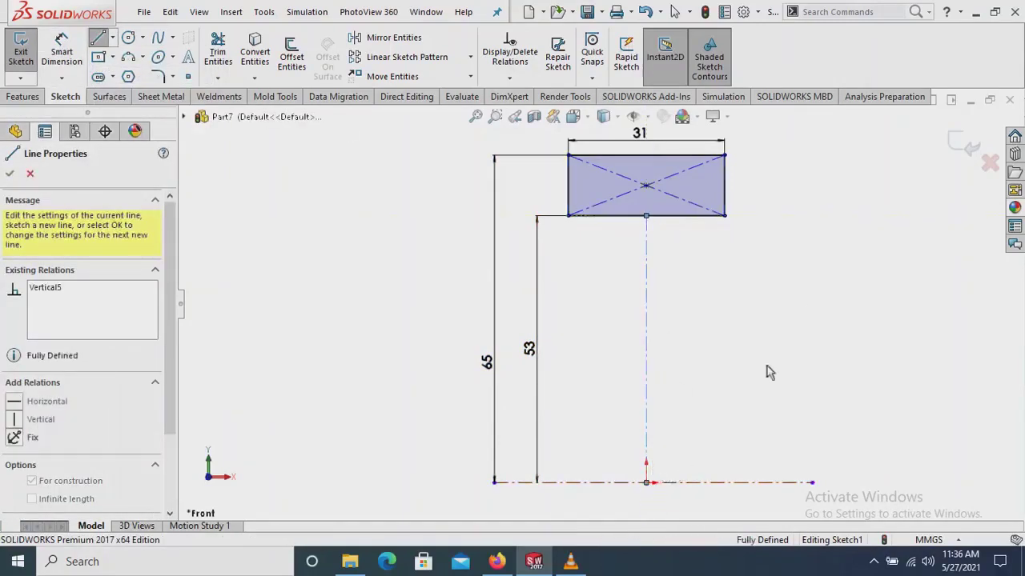
right_click(825, 288)
click(863, 316)
key(Escape)
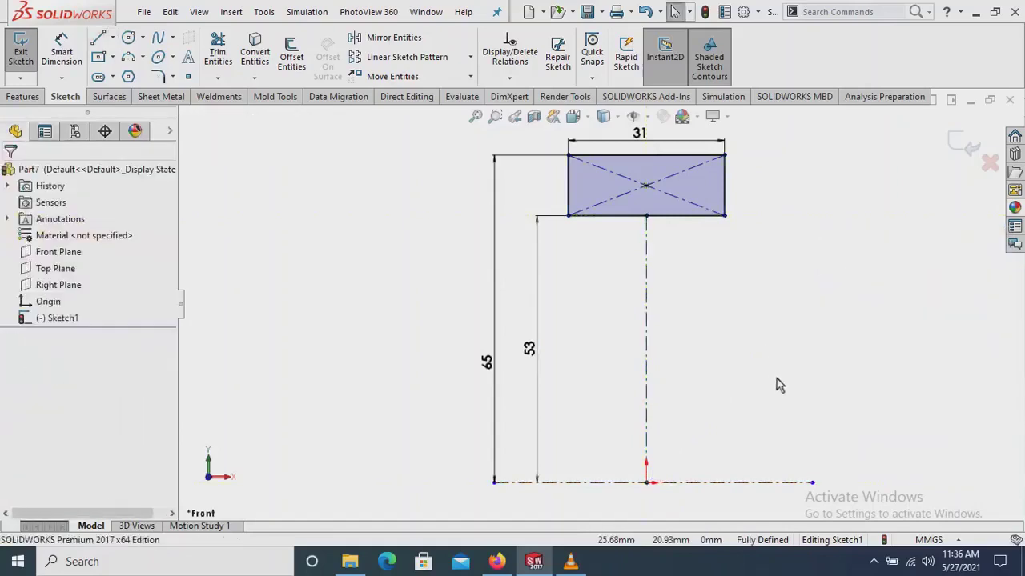
scroll(780, 341, down, 2)
scroll(742, 304, up, 2)
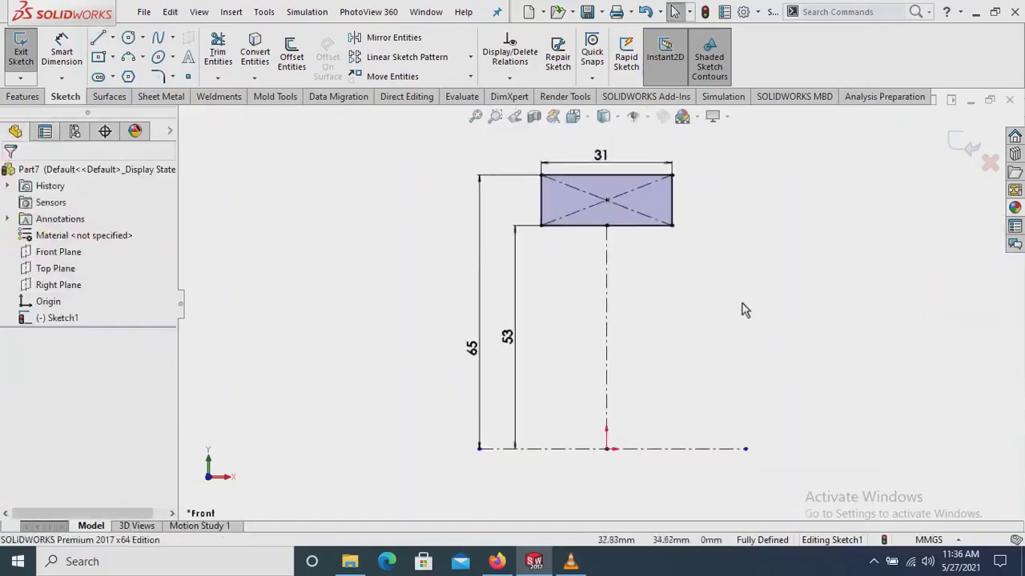
scroll(629, 216, down, 2)
scroll(611, 221, down, 1)
scroll(612, 214, down, 1)
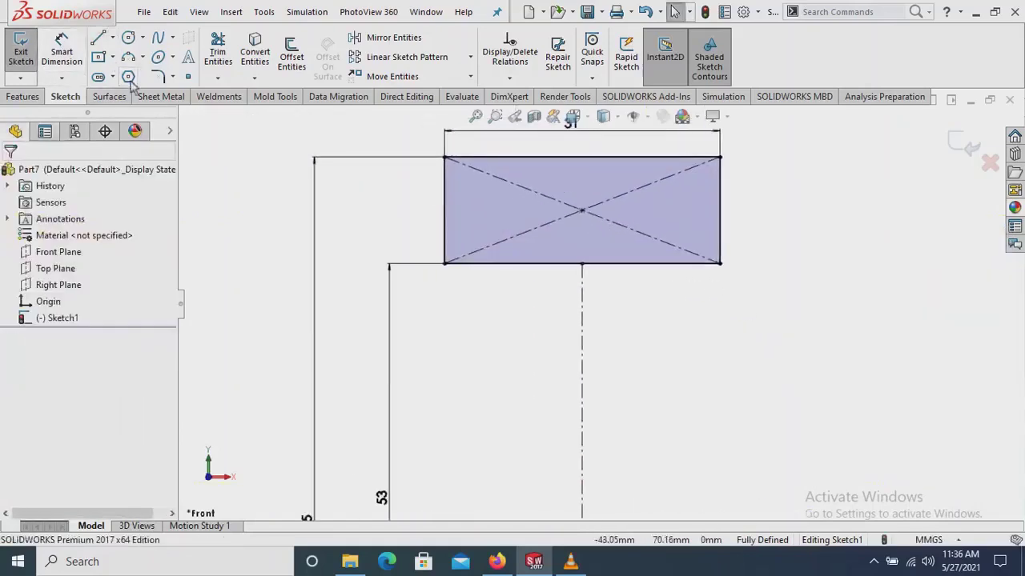
Draw a 3-point arc on the bottom edge bulging up into the rectangle
click(130, 57)
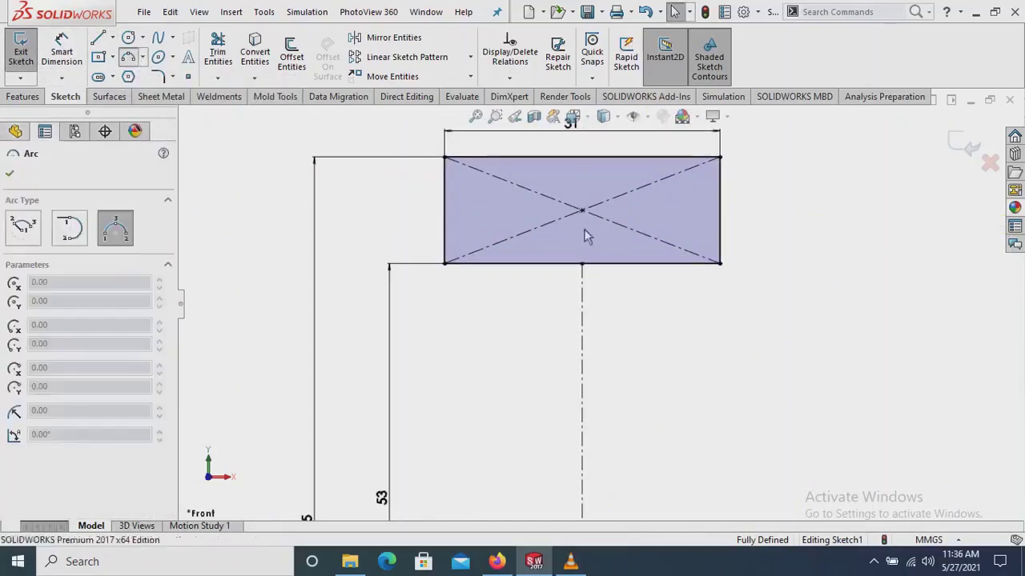
click(664, 269)
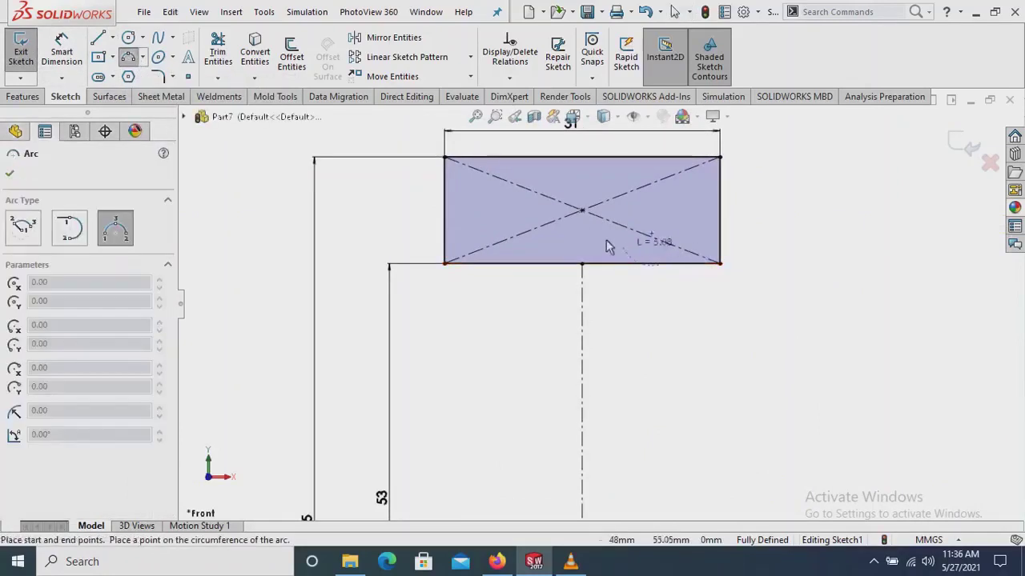
click(504, 264)
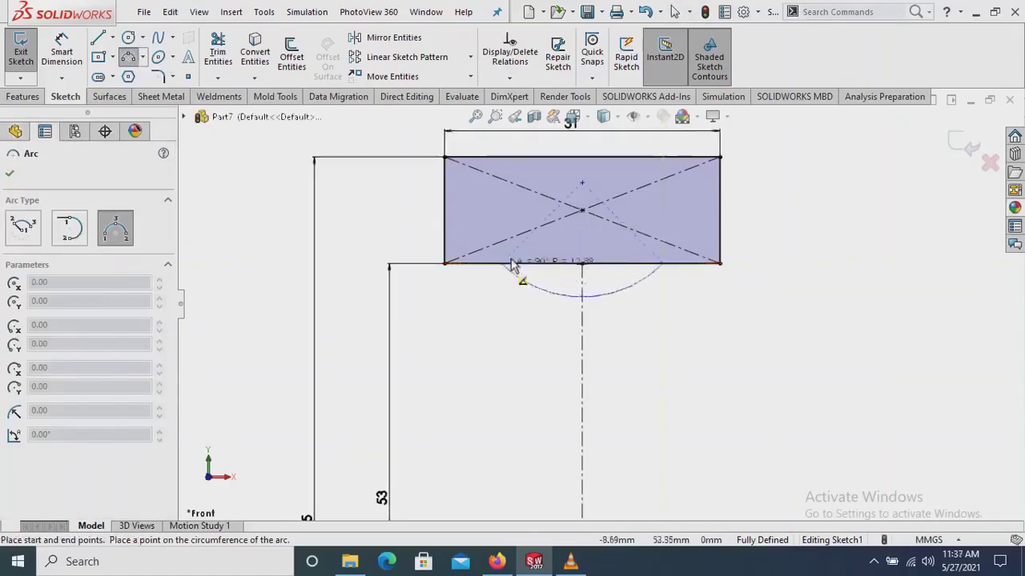
click(583, 236)
right_click(806, 194)
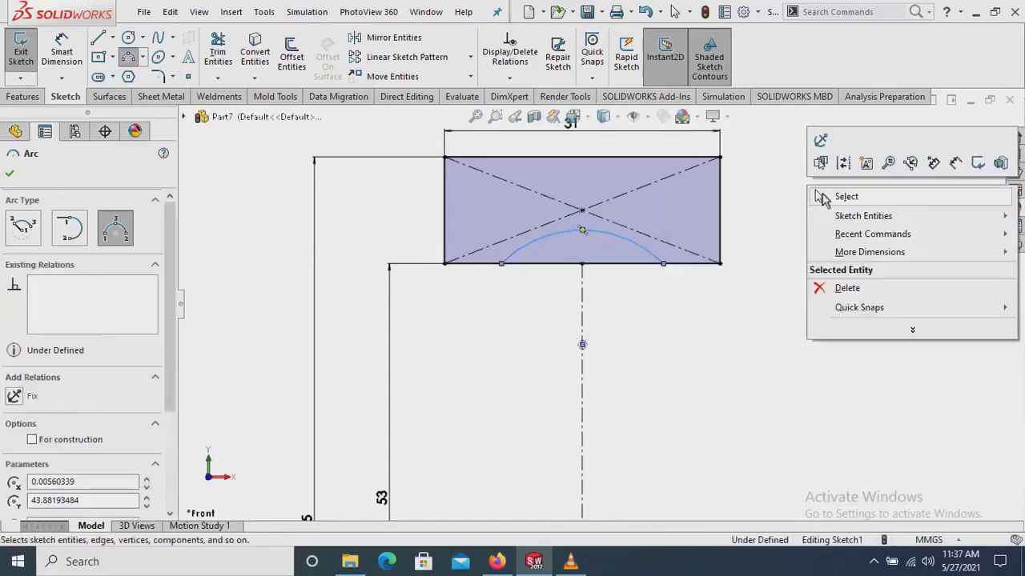
click(824, 196)
scroll(561, 253, down, 2)
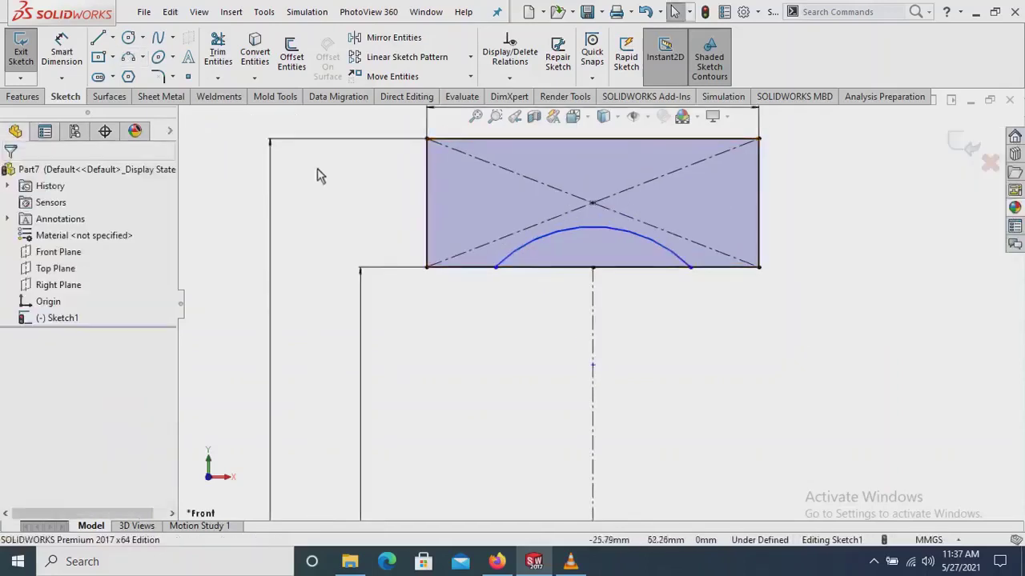
Dimension the arc centre 8 mm below the bottom edge and the arc radius R12
click(77, 58)
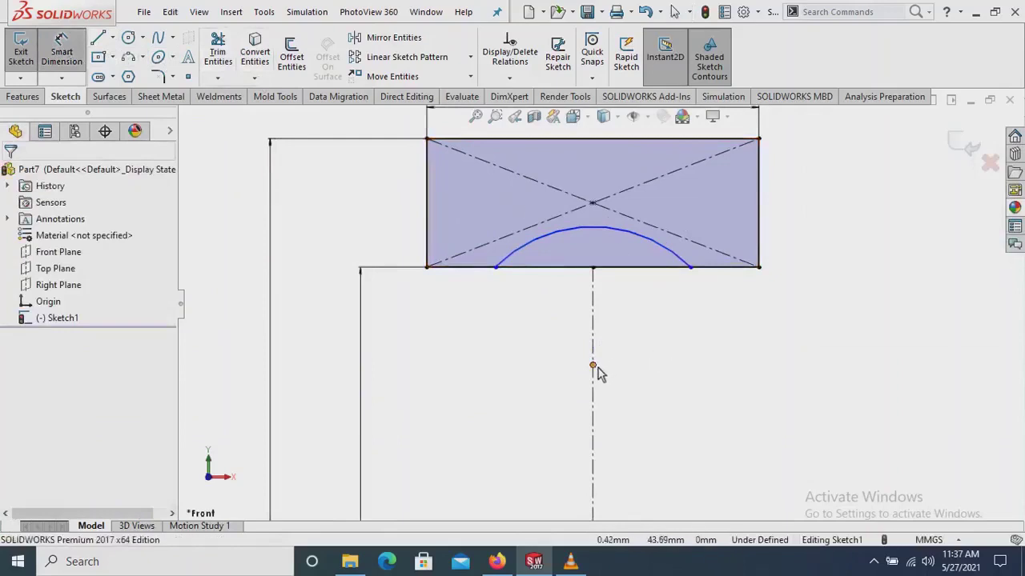
click(593, 366)
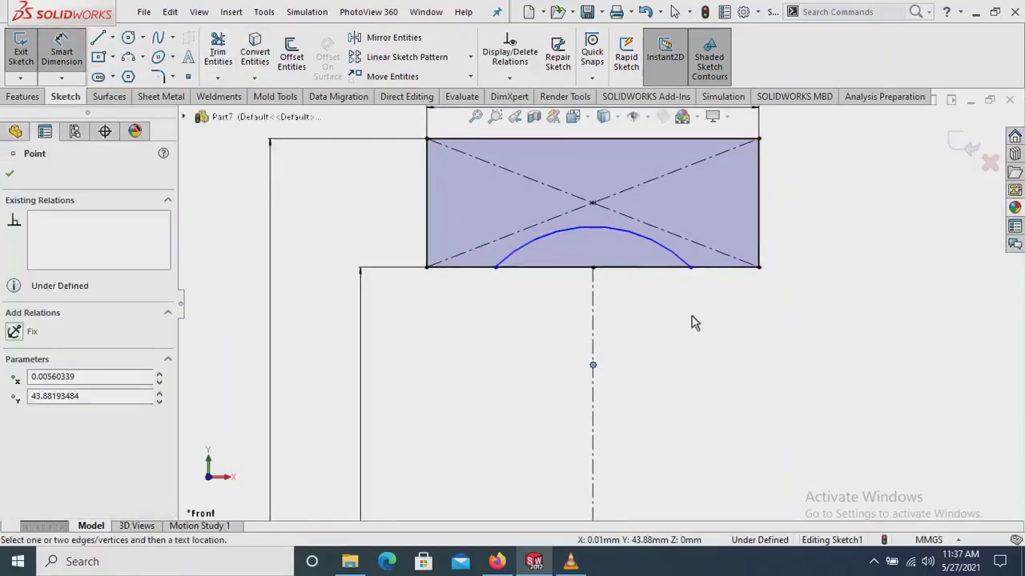
click(692, 268)
click(790, 318)
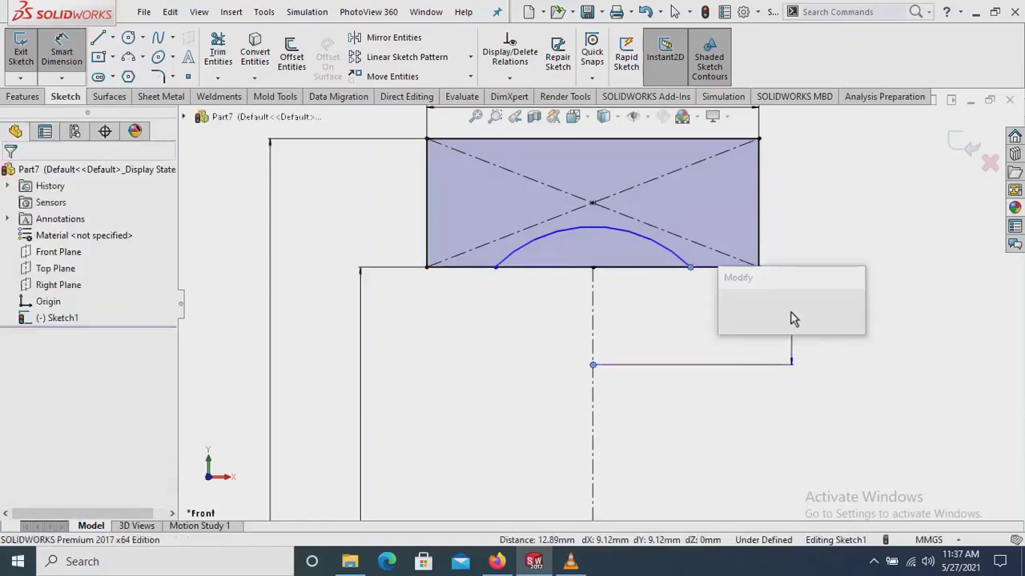
text(8)
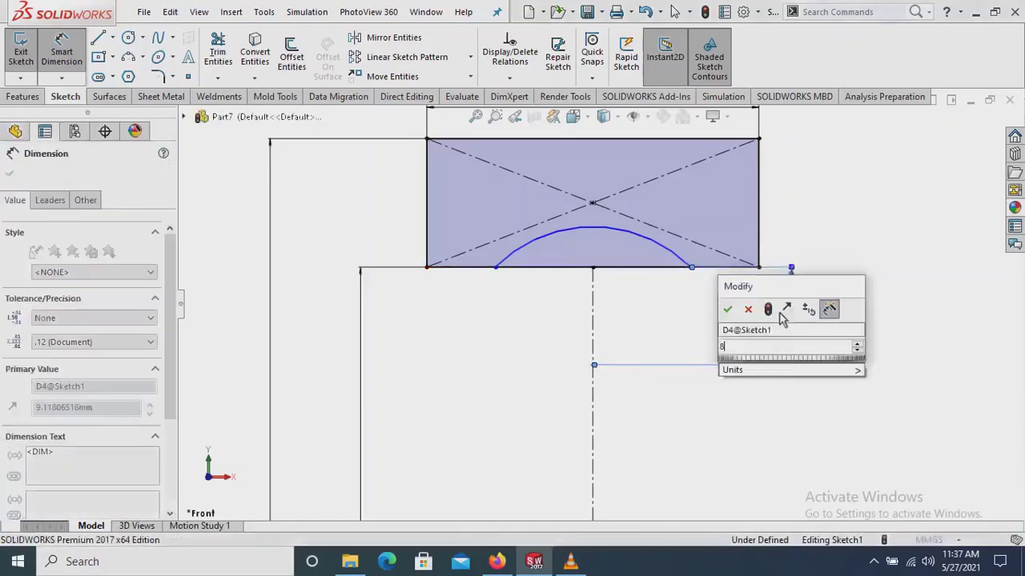
click(729, 310)
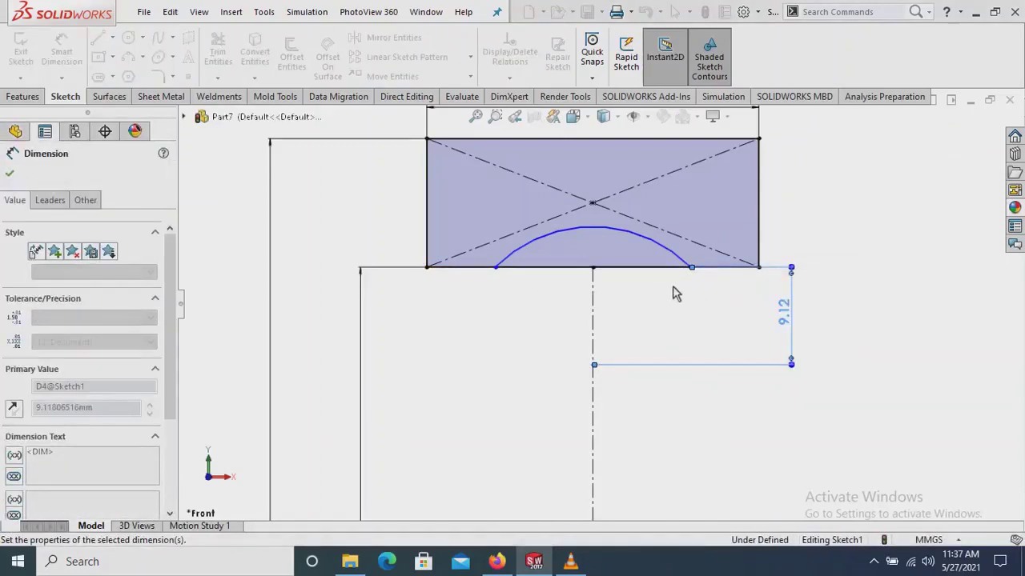
click(602, 221)
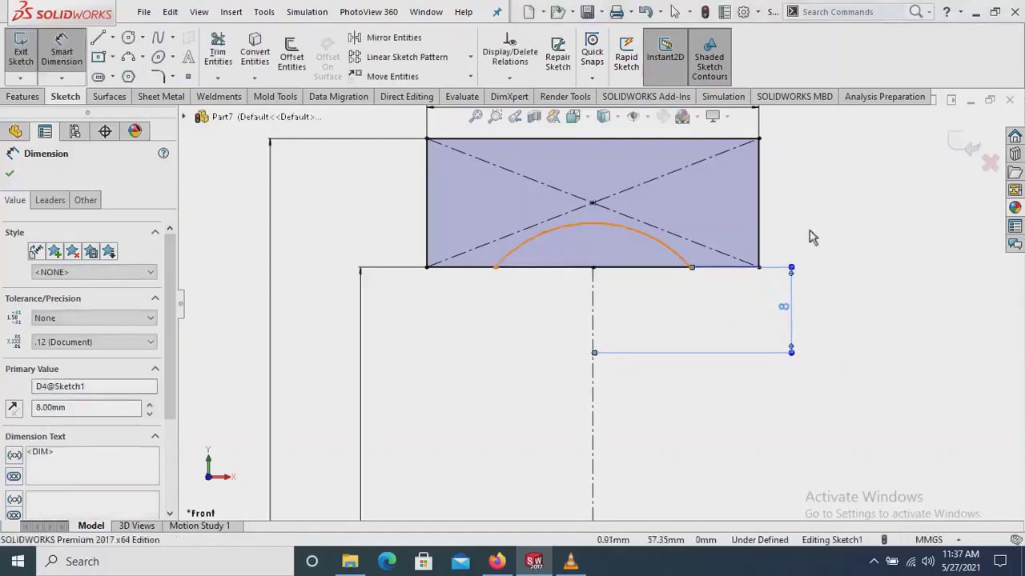
click(854, 217)
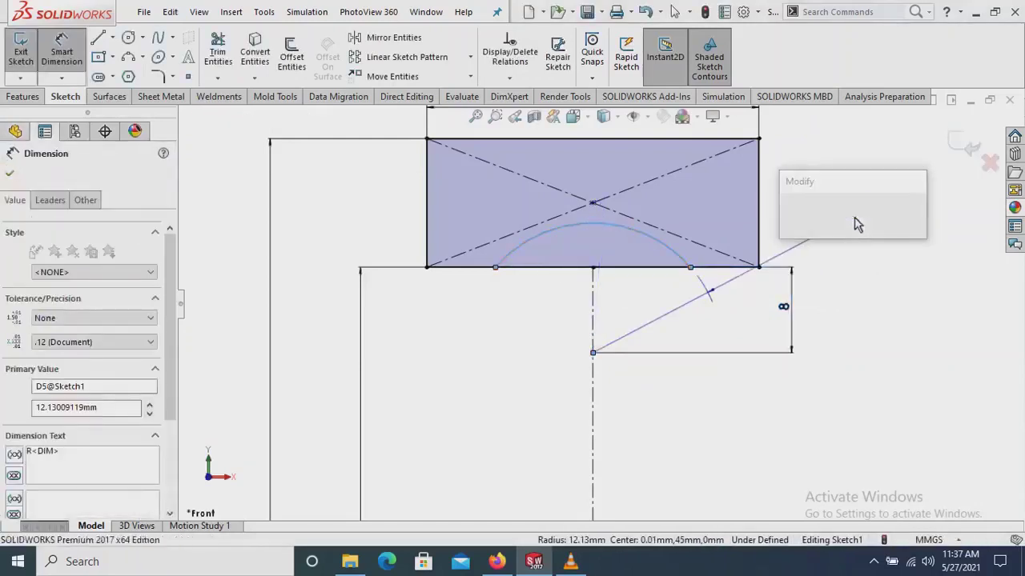
text(12)
key(Return)
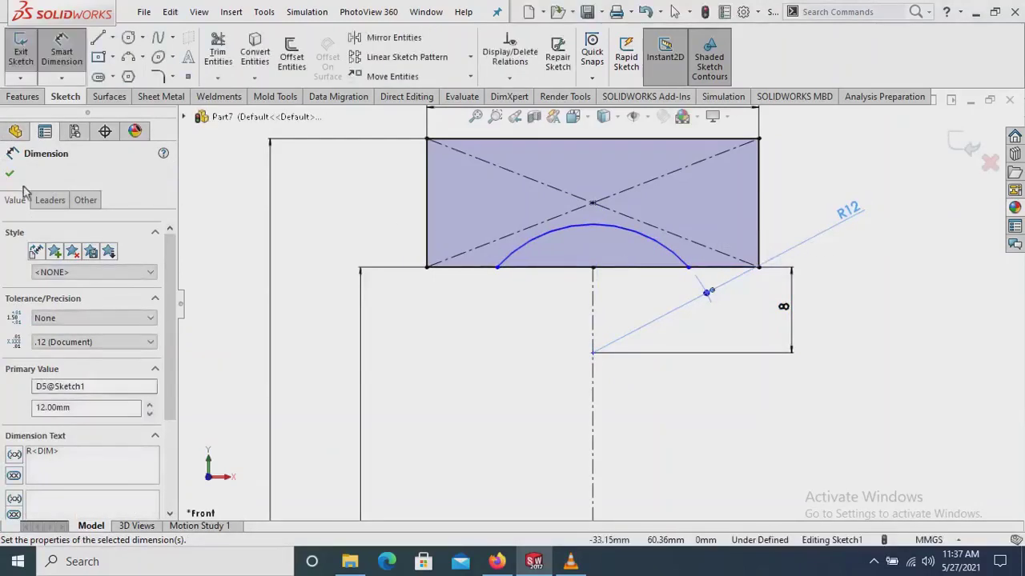
click(10, 175)
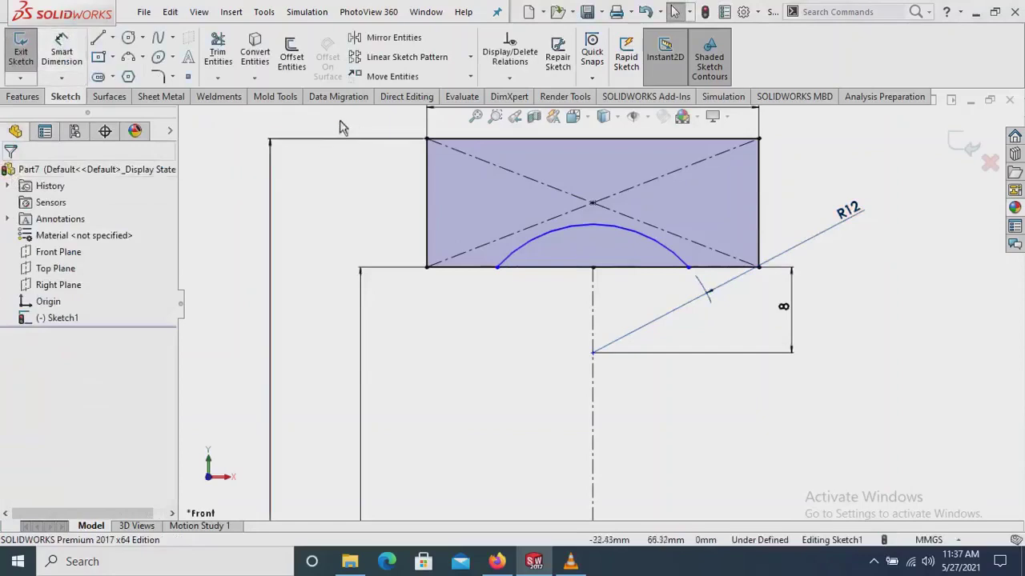
Trim away the bottom edge segment inside the arc
click(217, 52)
drag(538, 317, 582, 251)
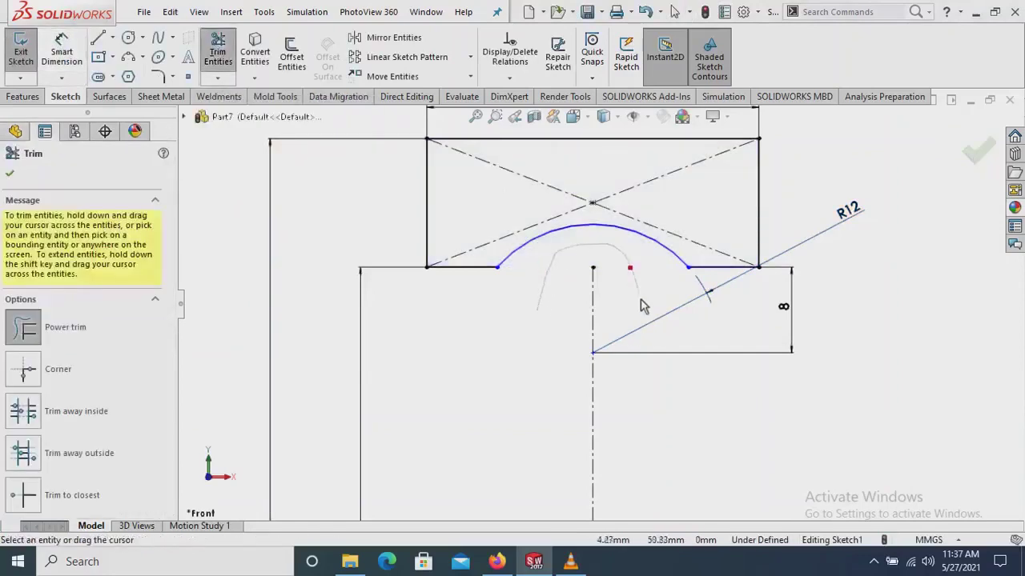
drag(643, 305, 647, 311)
click(11, 176)
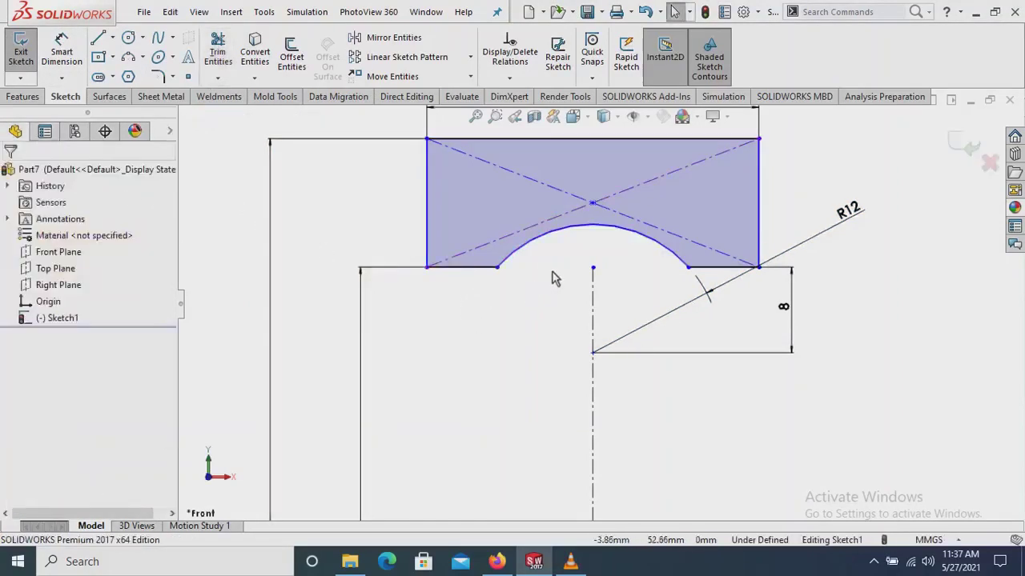
Make the two short bottom edges beside the arc equal in length
click(510, 79)
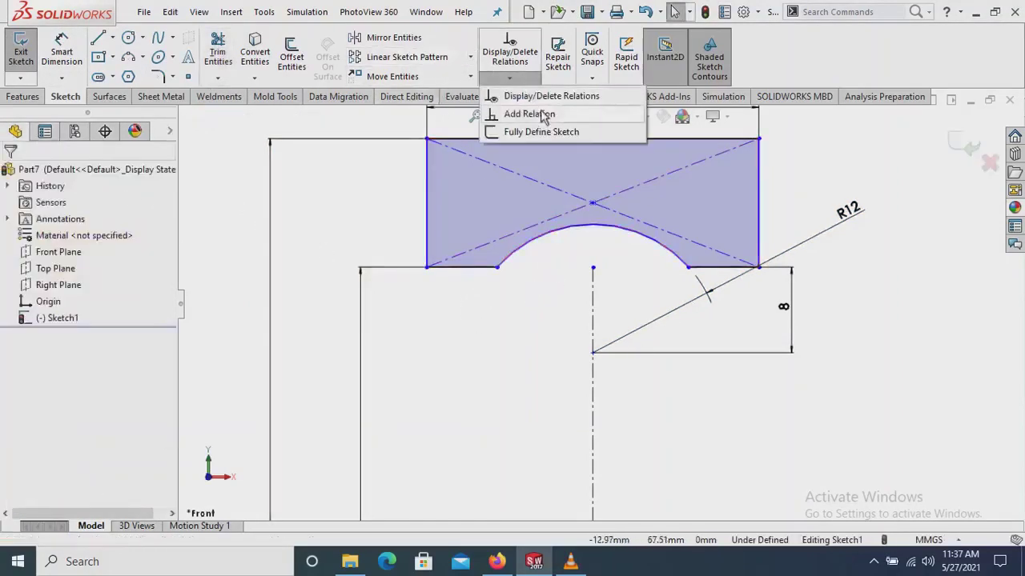
click(525, 115)
click(472, 269)
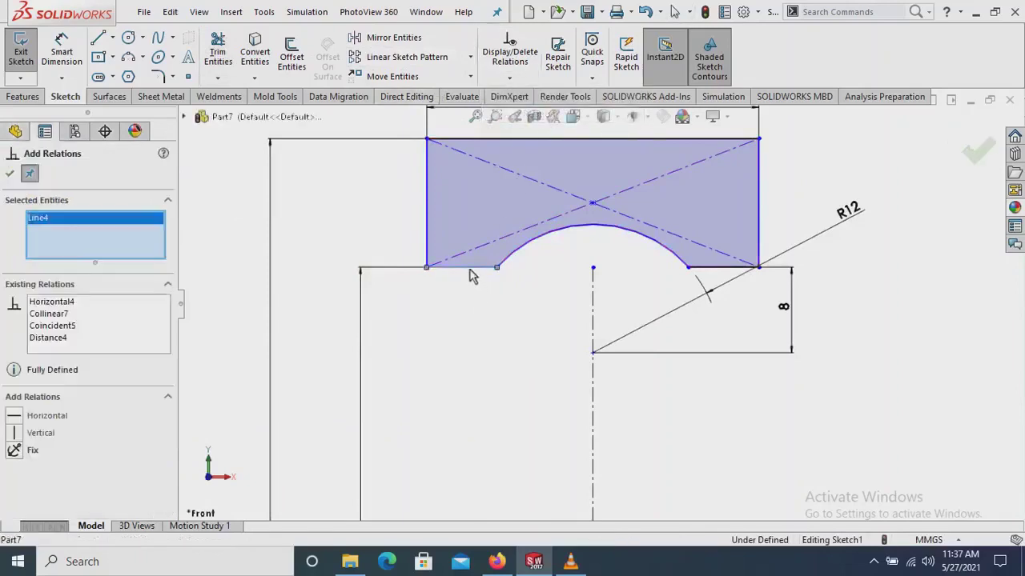
click(730, 272)
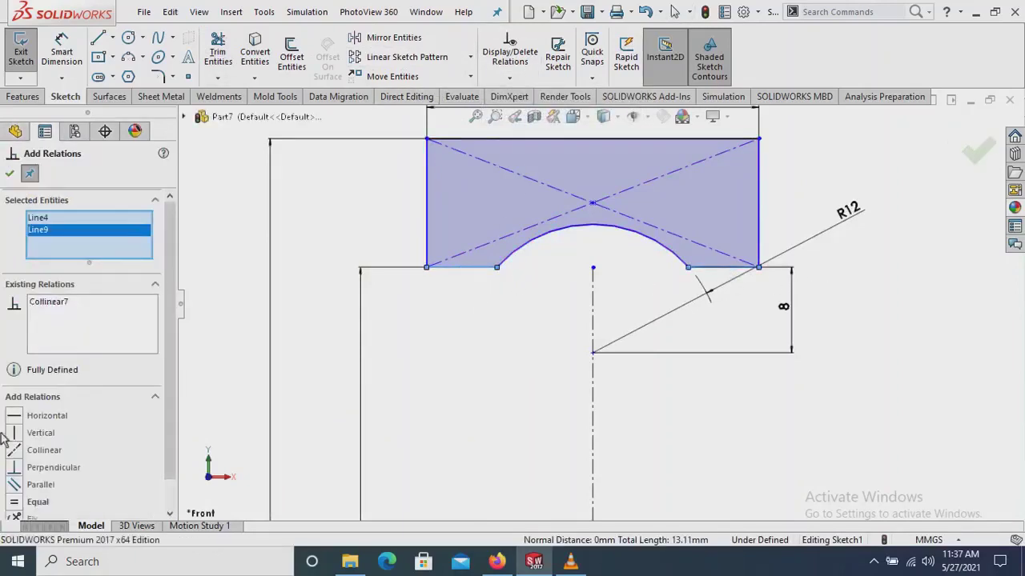
click(7, 175)
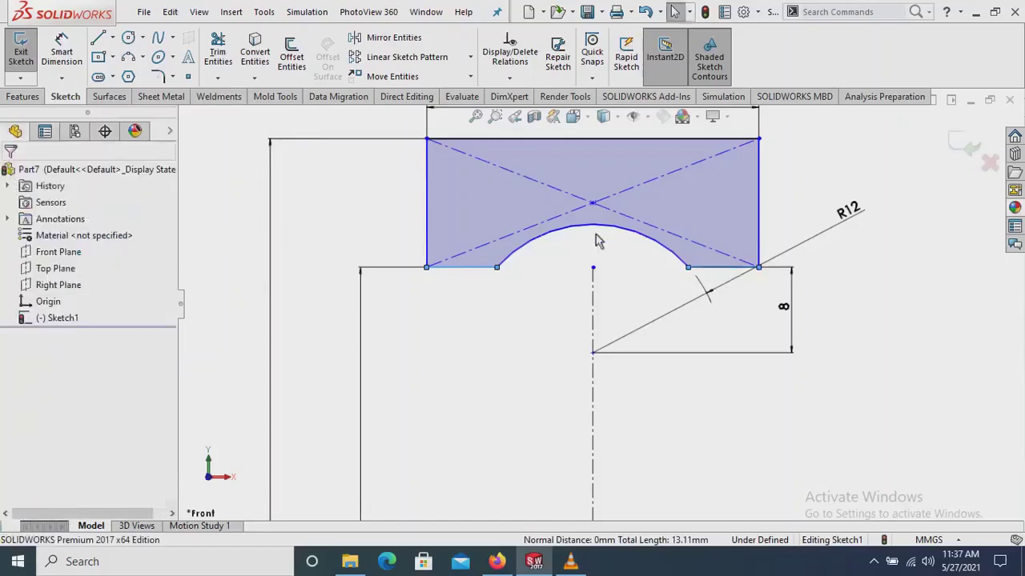
scroll(599, 241, up, 1)
scroll(535, 159, down, 1)
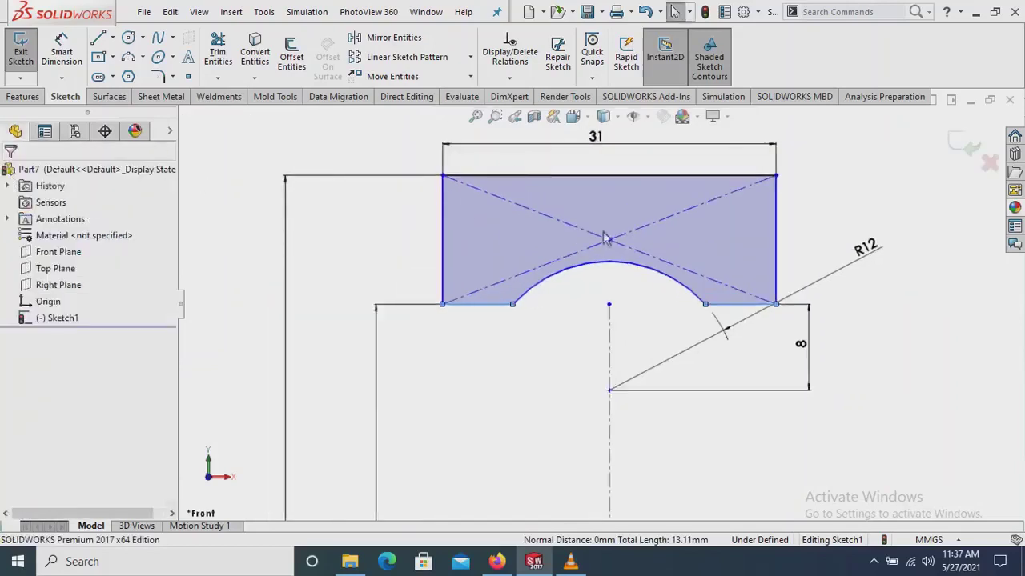
Fillet both top corners of the profile with a 2.10 mm radius
click(158, 76)
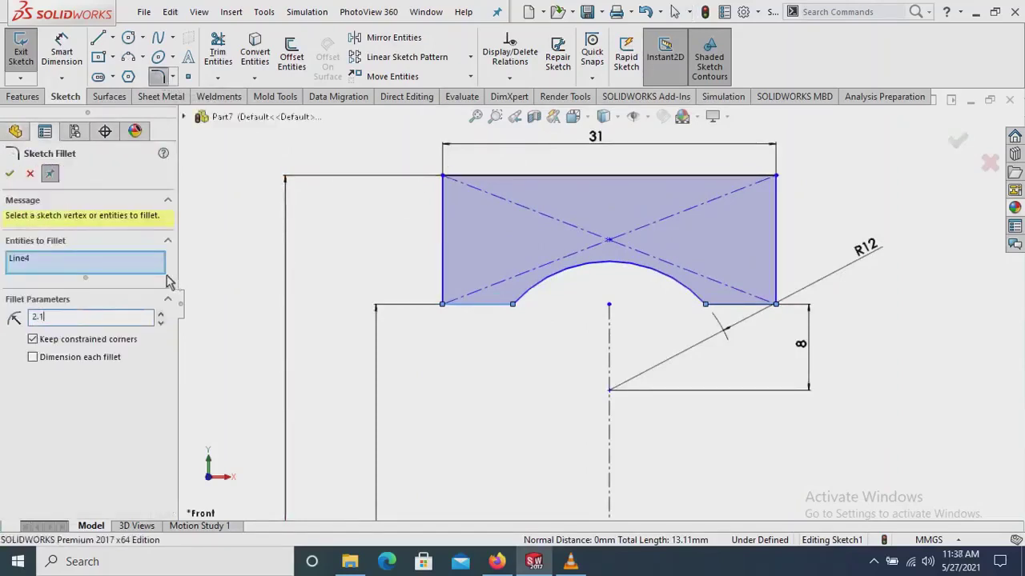
click(448, 179)
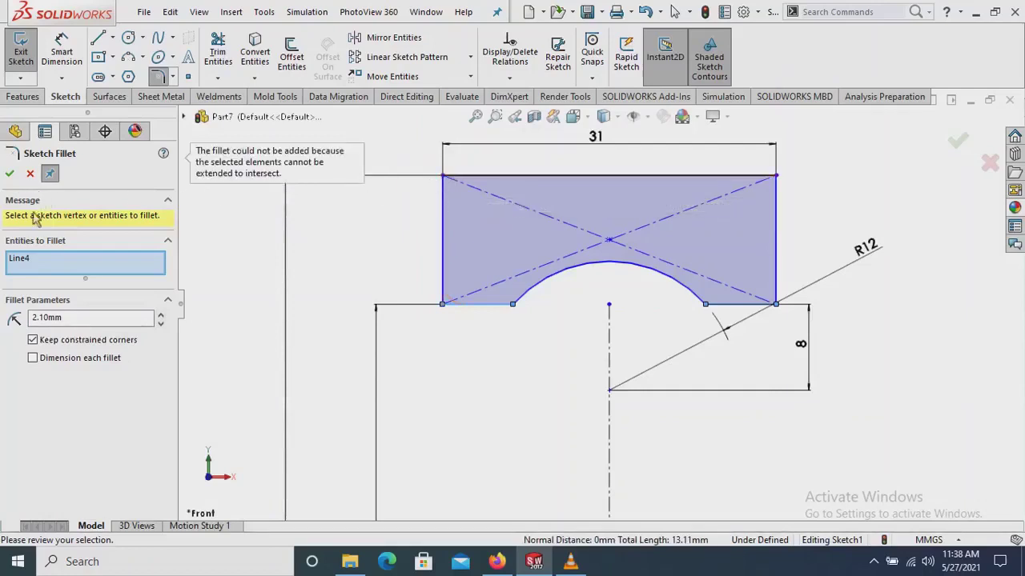
right_click(49, 267)
click(96, 271)
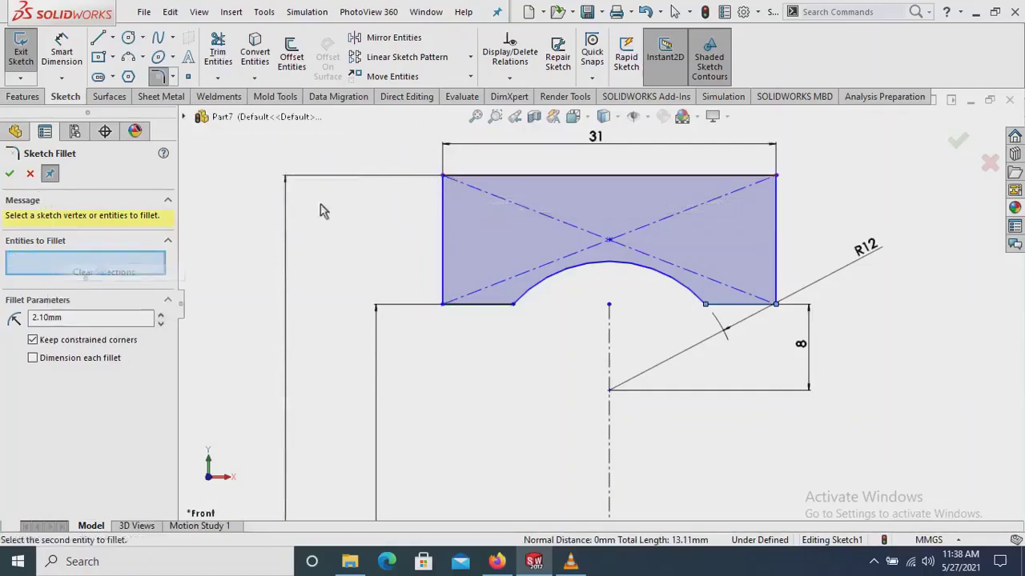
click(445, 177)
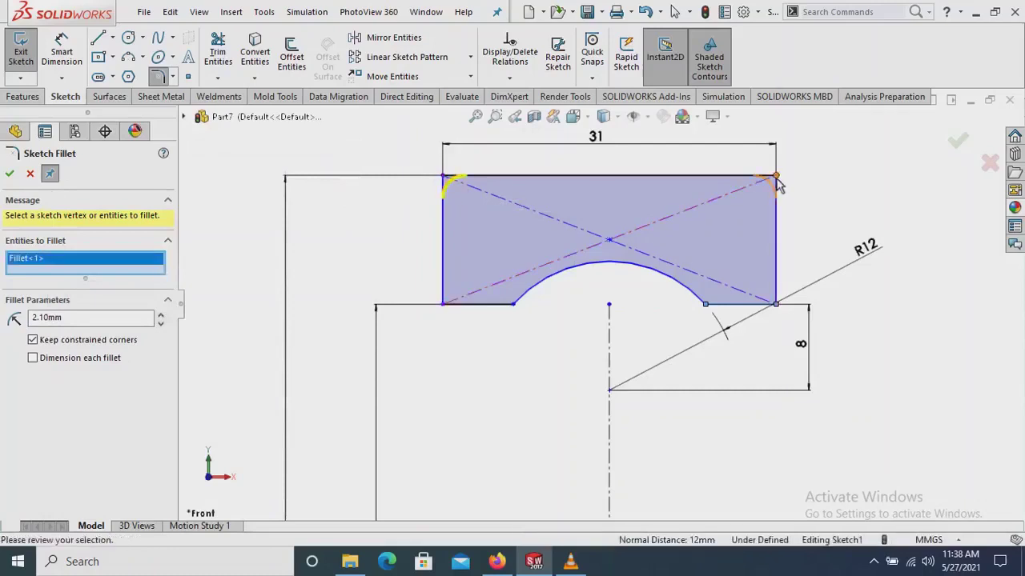
click(774, 176)
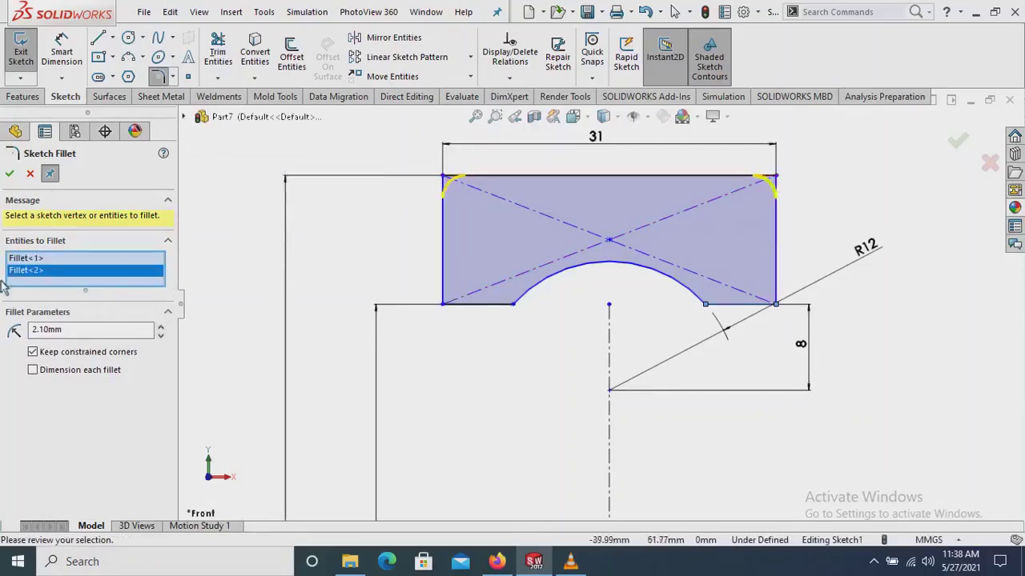
click(9, 174)
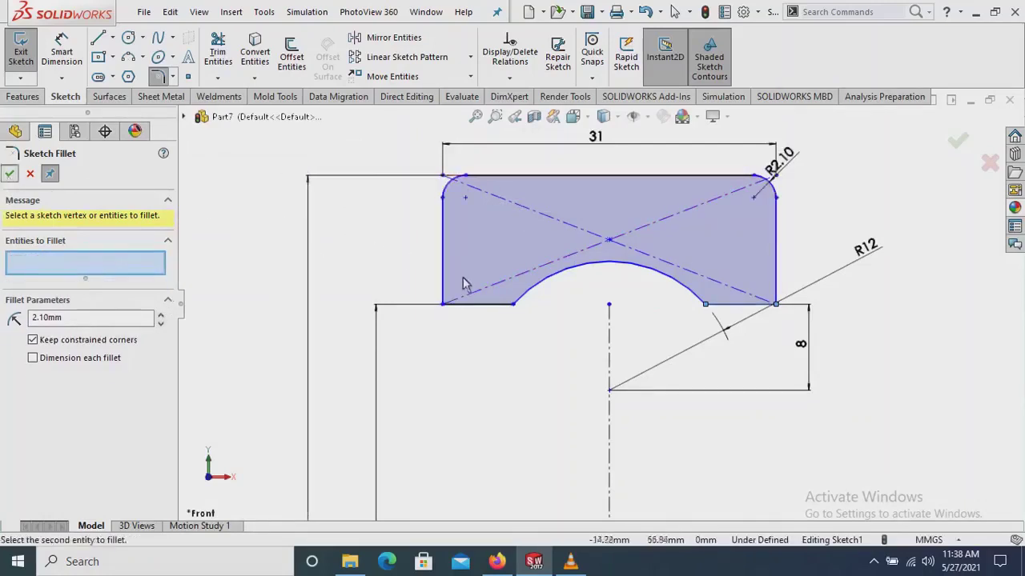
scroll(534, 321, up, 1)
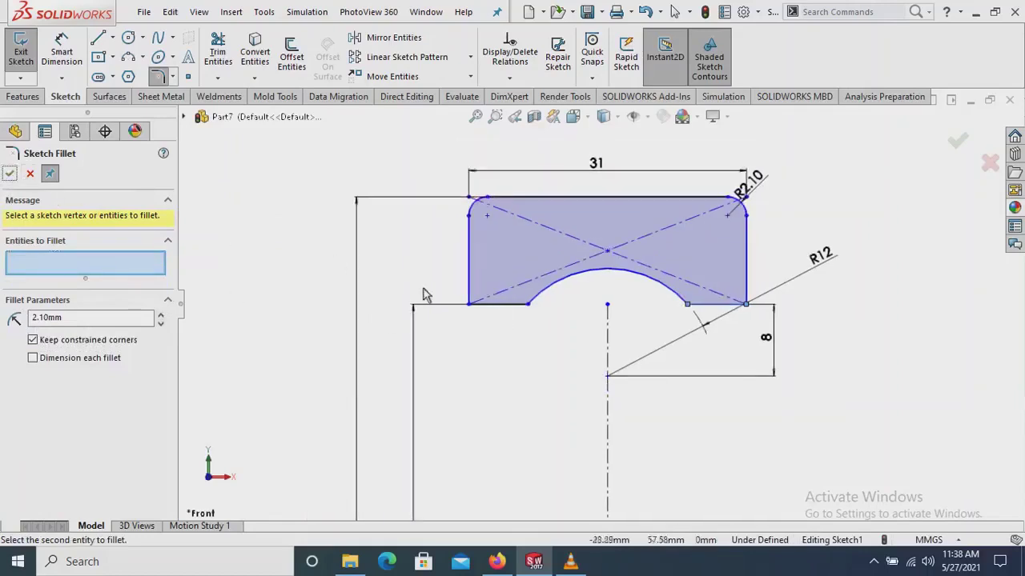
scroll(537, 325, up, 1)
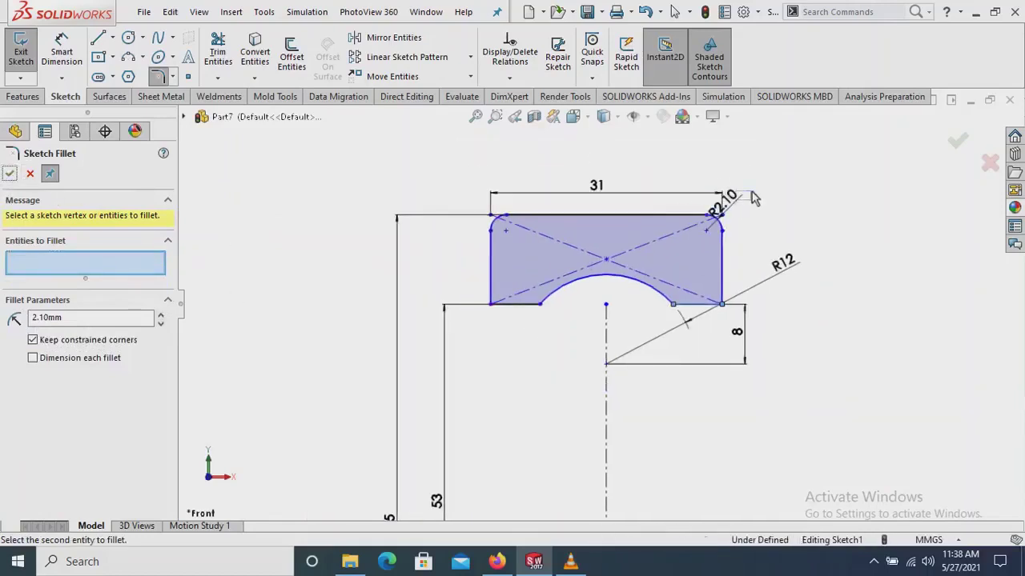
drag(753, 197, 778, 205)
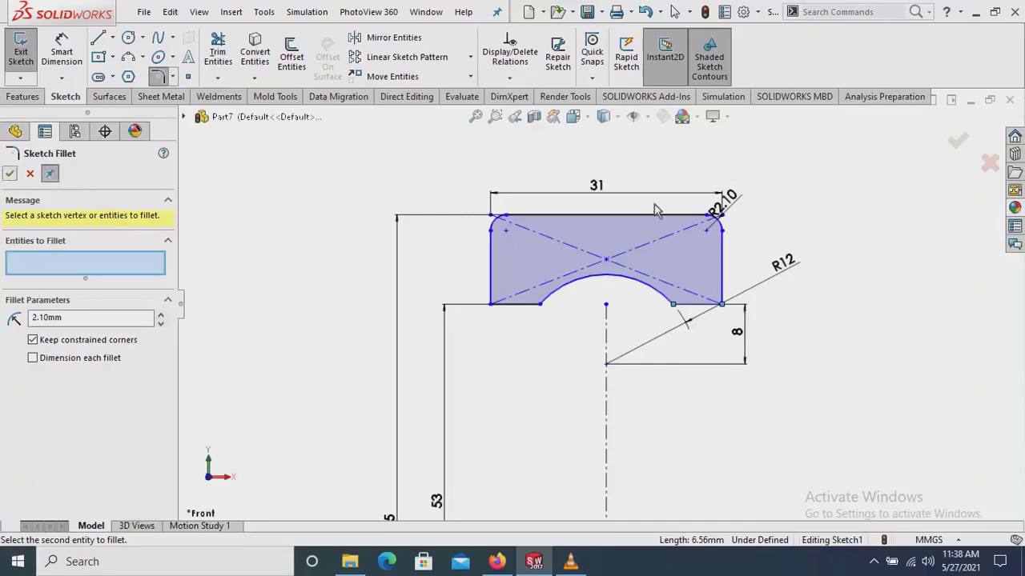
click(30, 175)
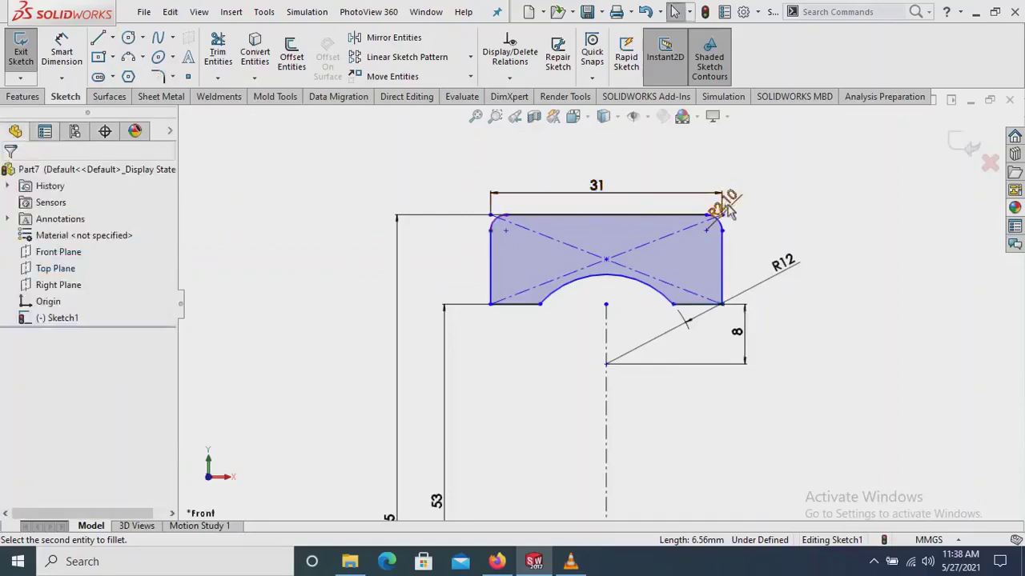
Reposition the R2.10 label and the 31 width dimension, then fit the sketch in view
drag(717, 201, 768, 209)
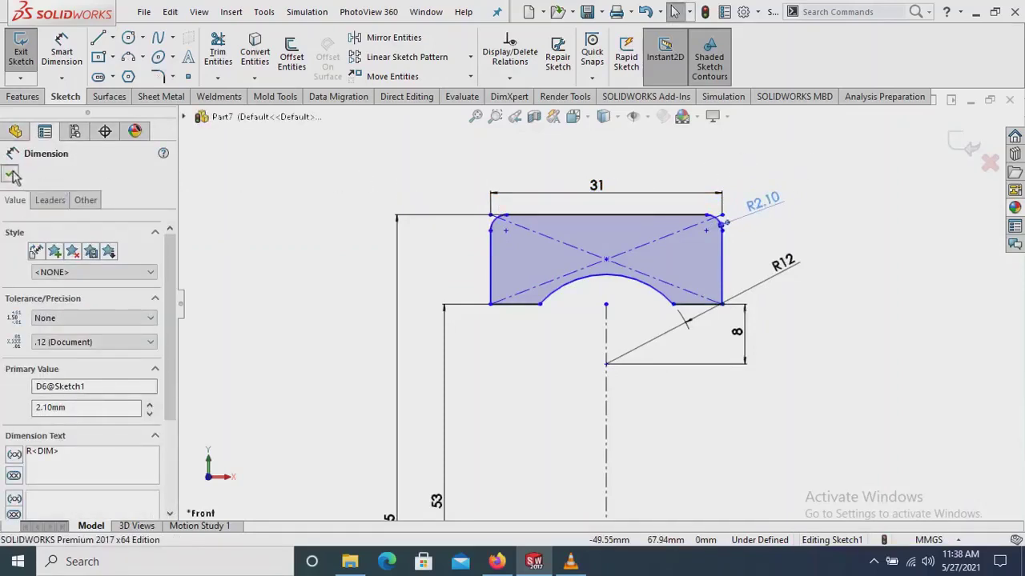
click(11, 174)
drag(596, 186, 608, 184)
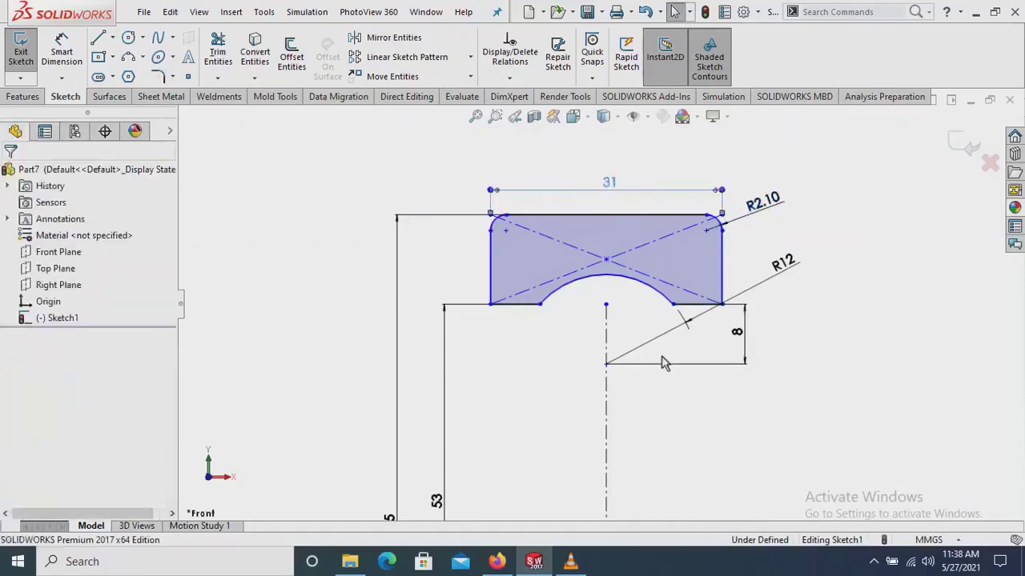
scroll(637, 444, up, 4)
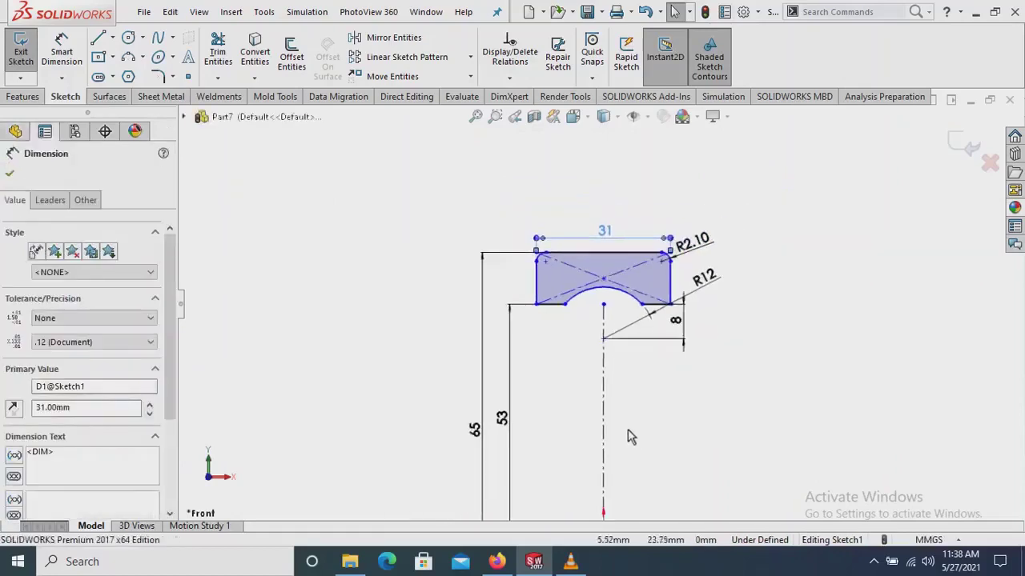
scroll(632, 449, down, 1)
key(f)
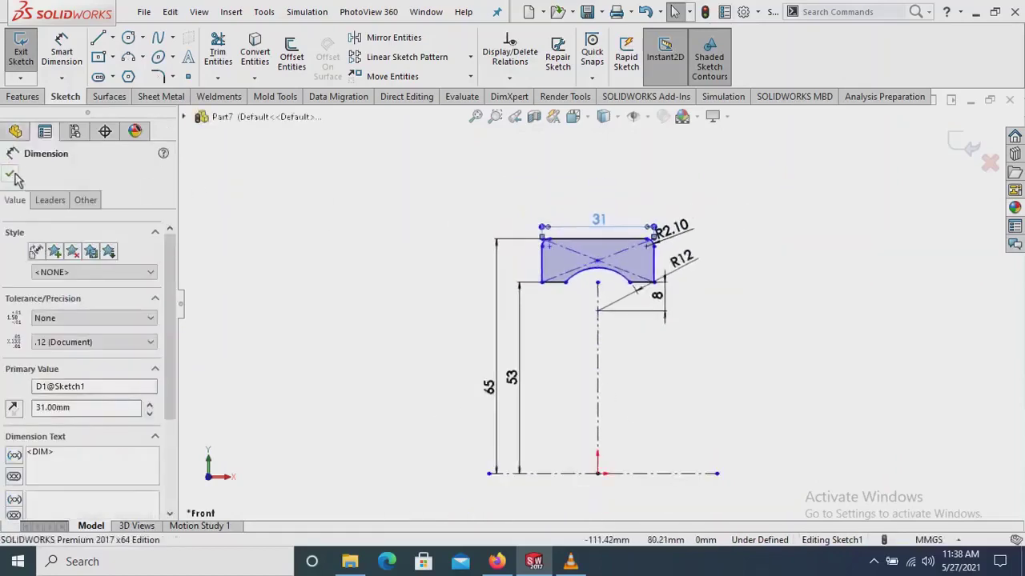
click(11, 175)
Revolve the profile 360° about centerline Line1 into Revolve1, then orbit to view the ring
click(24, 96)
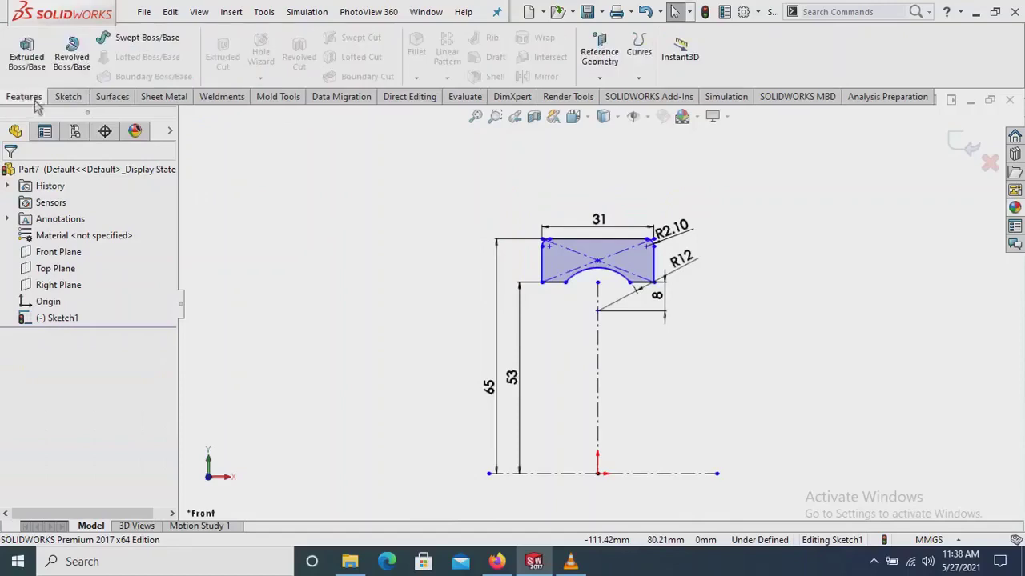
click(86, 69)
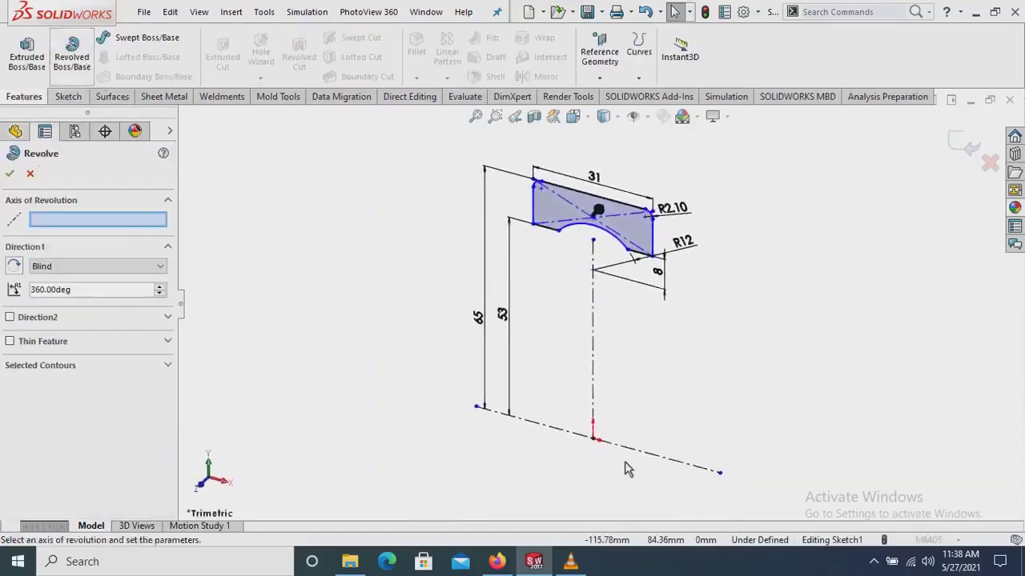
click(626, 453)
key(f)
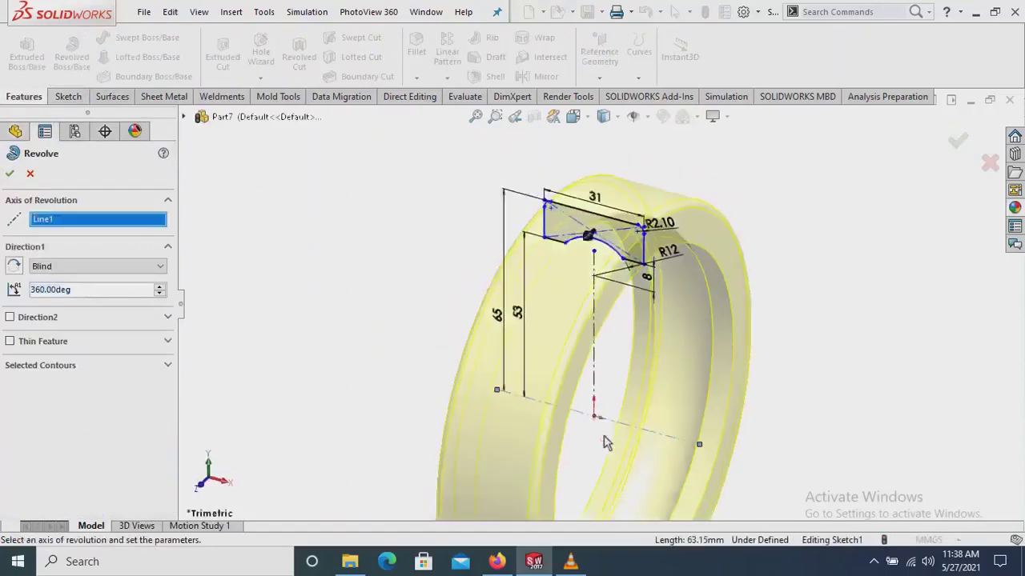
scroll(594, 418, down, 1)
scroll(632, 314, down, 1)
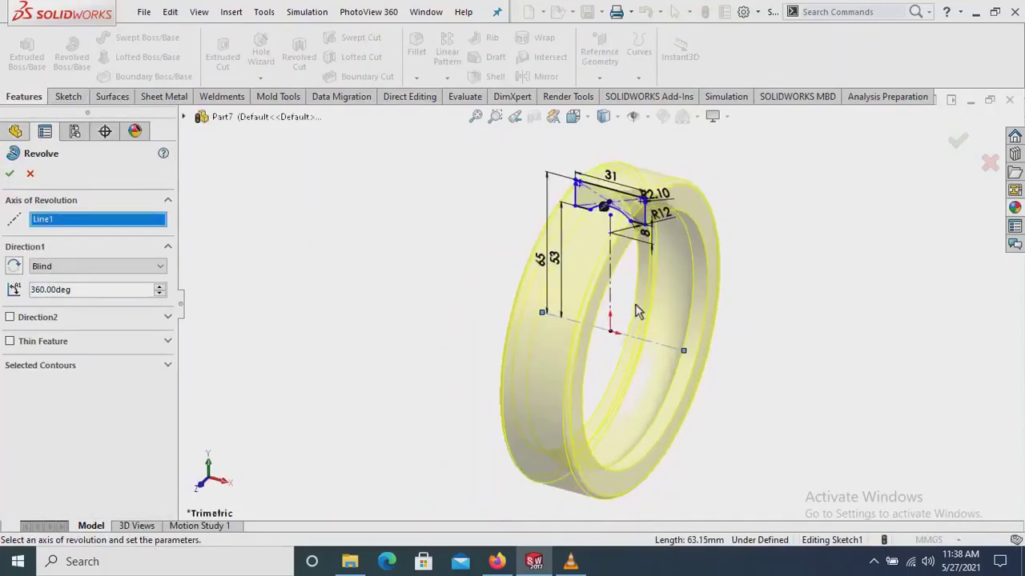
click(10, 177)
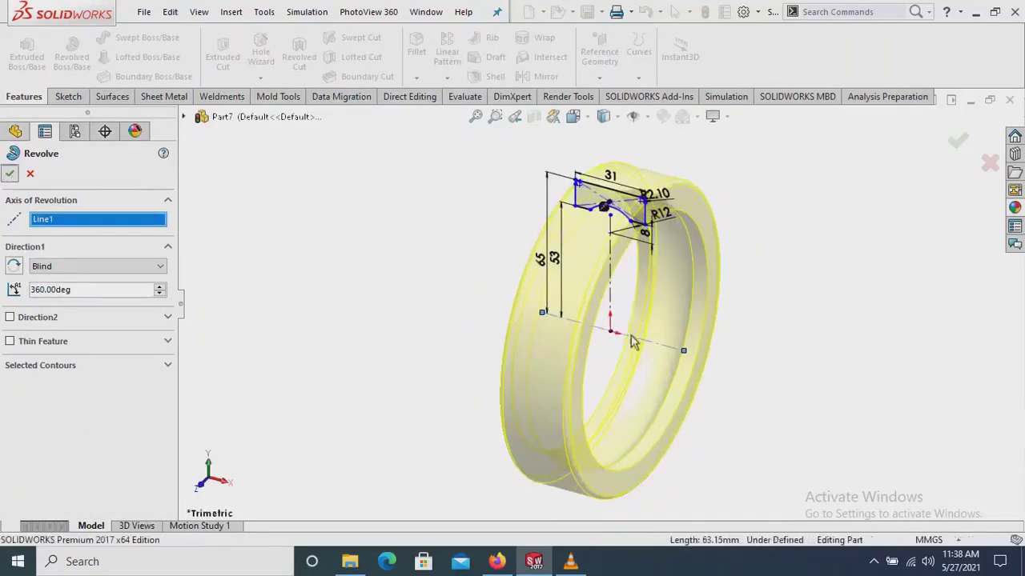
mouse_move(734, 440)
middle_down()
mouse_move(847, 327)
mouse_move(686, 331)
mouse_move(621, 356)
mouse_move(518, 299)
mouse_move(470, 340)
mouse_move(528, 363)
mouse_move(524, 323)
mouse_move(514, 347)
mouse_move(509, 335)
mouse_move(520, 350)
middle_up()
scroll(586, 413, up, 2)
mouse_move(587, 412)
middle_down()
mouse_move(576, 441)
mouse_move(555, 349)
middle_up()
scroll(594, 364, down, 2)
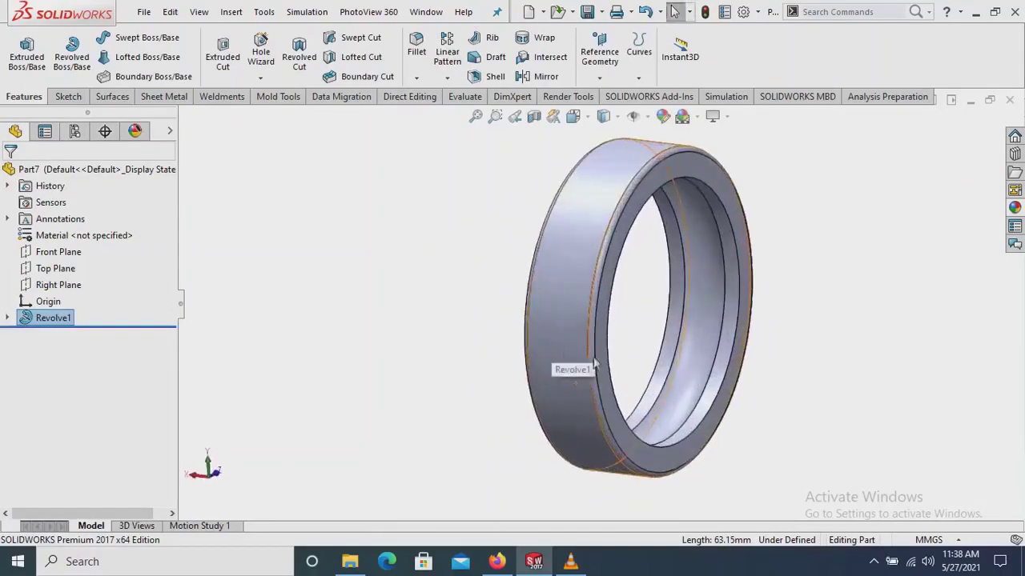
Create a Ball Bearing folder under FINISH PROJECT and save the part there as '1. Outer Ring'
click(588, 16)
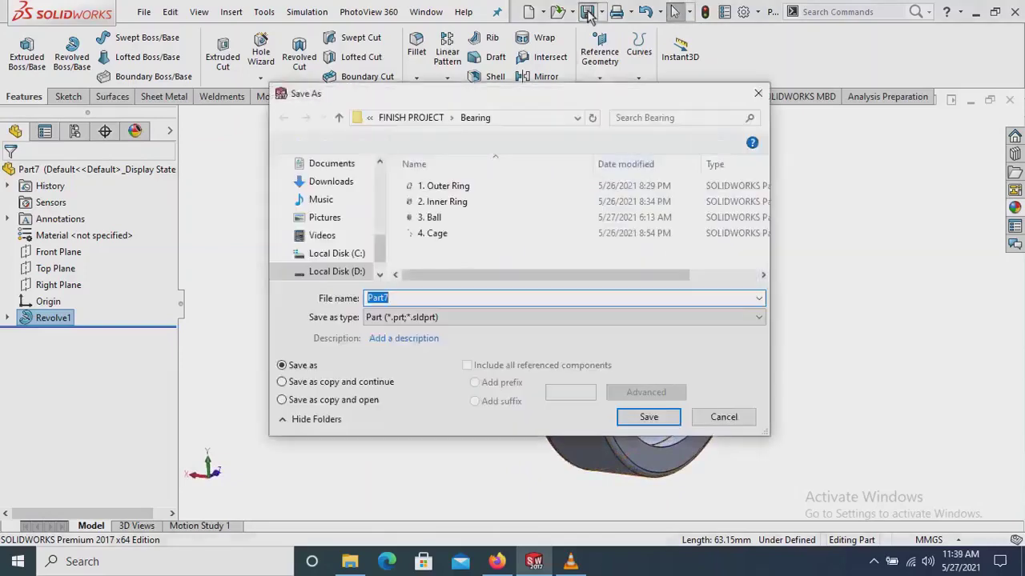
click(430, 118)
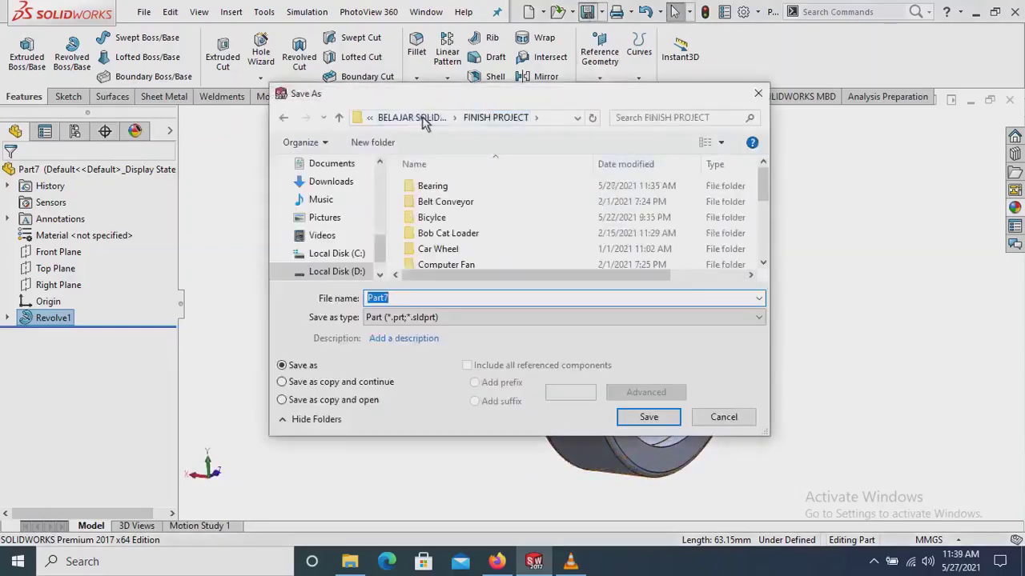
click(372, 143)
key(BackSpace)
text(Ball Bearing)
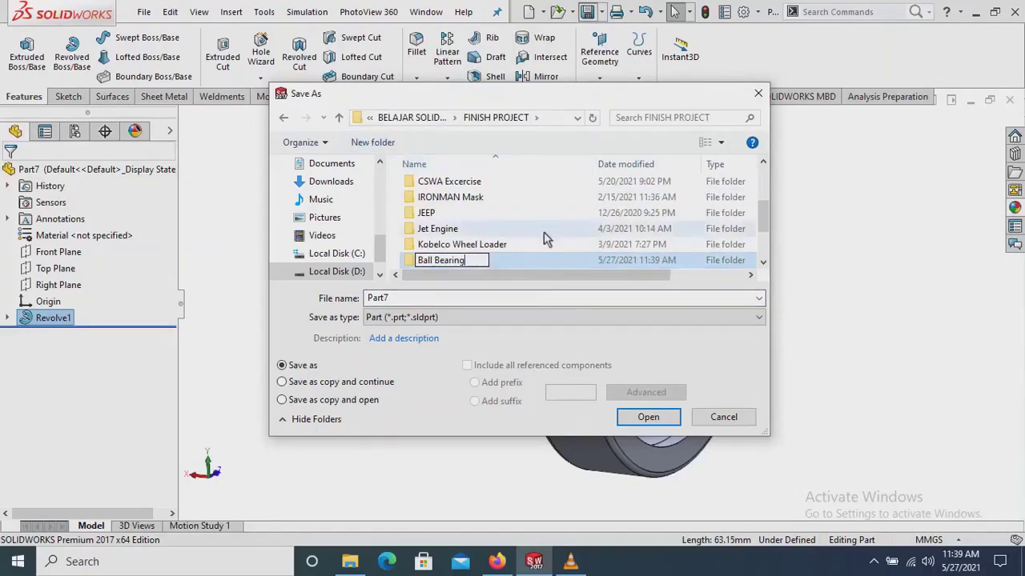
key(Return)
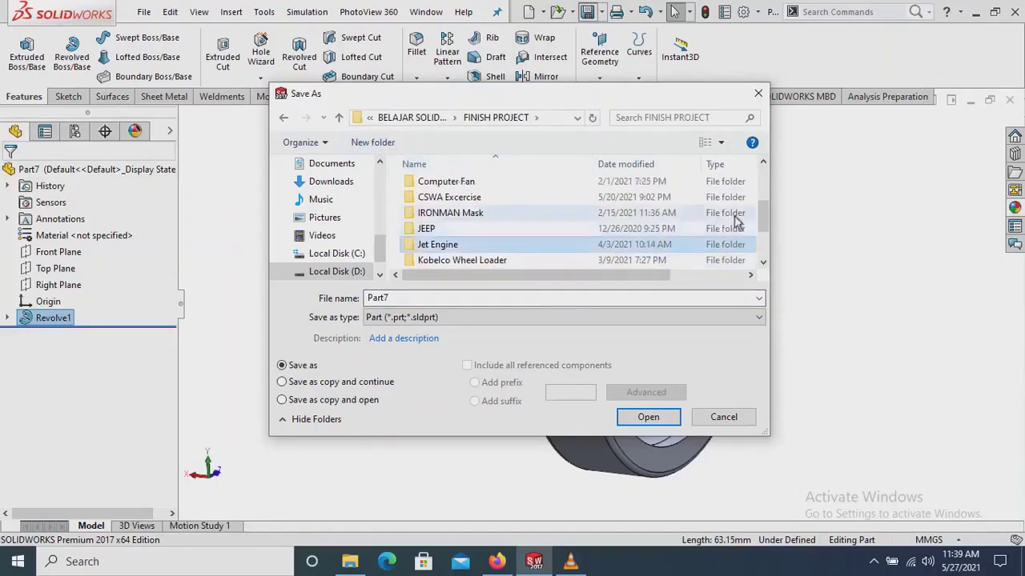
drag(764, 217, 764, 177)
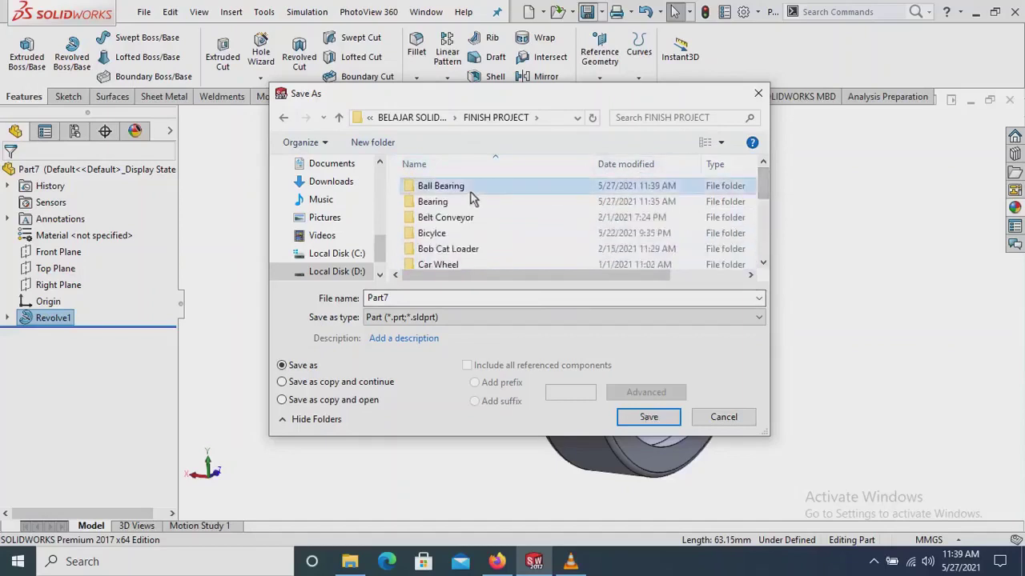
double_click(470, 191)
click(453, 294)
text(1. Outer Ring)
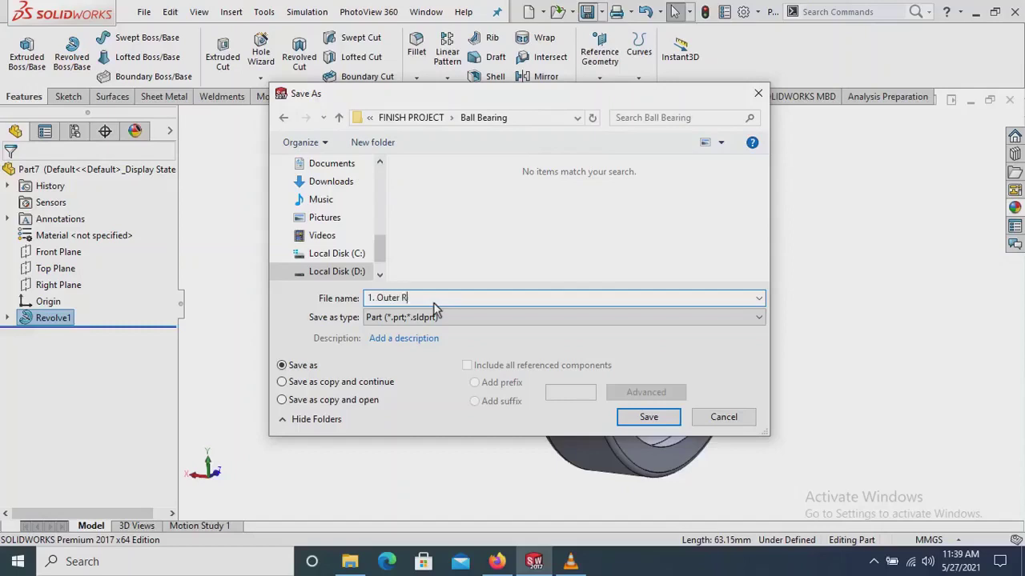
click(675, 423)
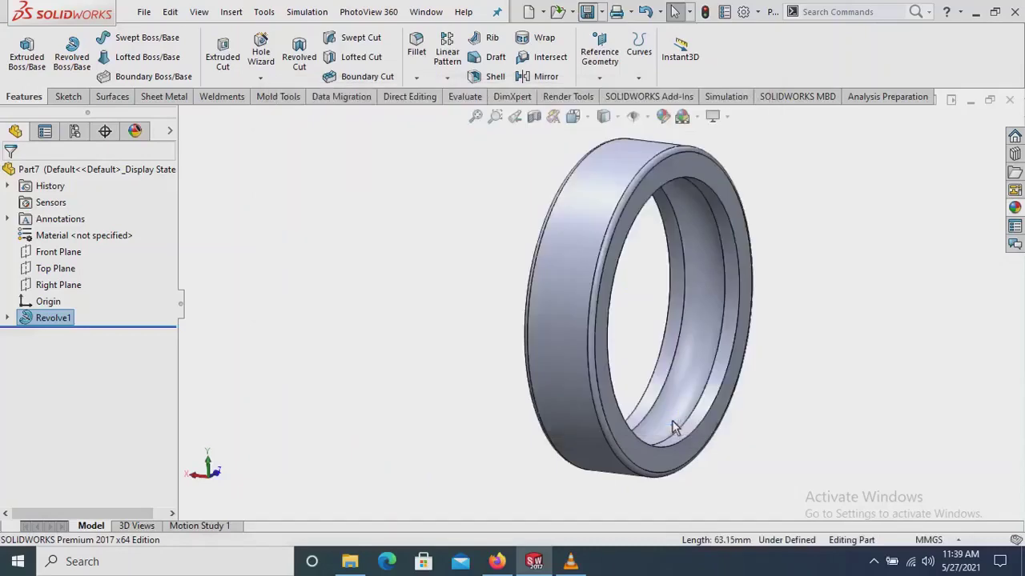
mouse_move(706, 330)
middle_down()
mouse_move(684, 342)
mouse_move(704, 289)
middle_up()
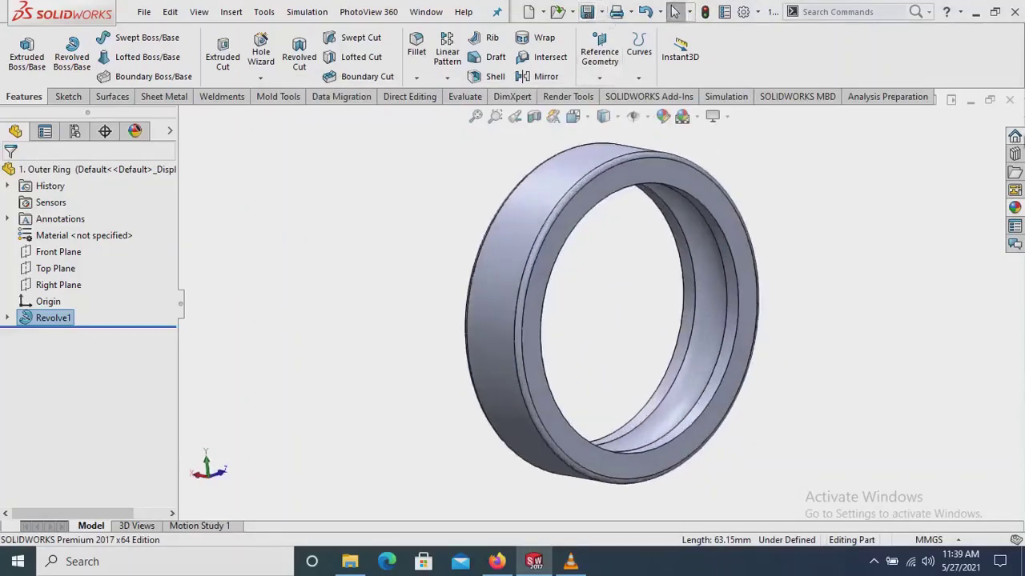
Close the Outer Ring and create a new part document
click(1012, 100)
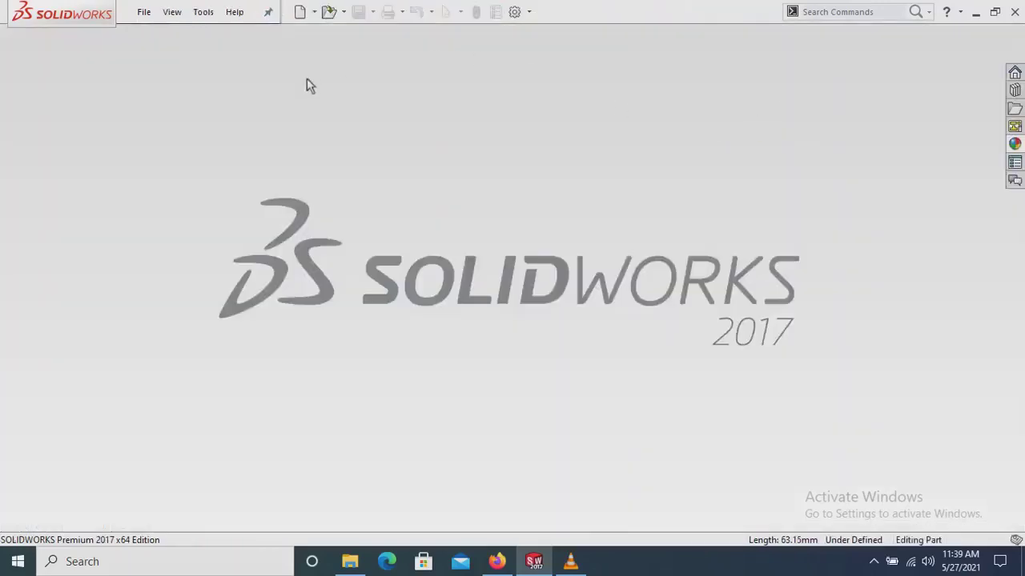
click(297, 14)
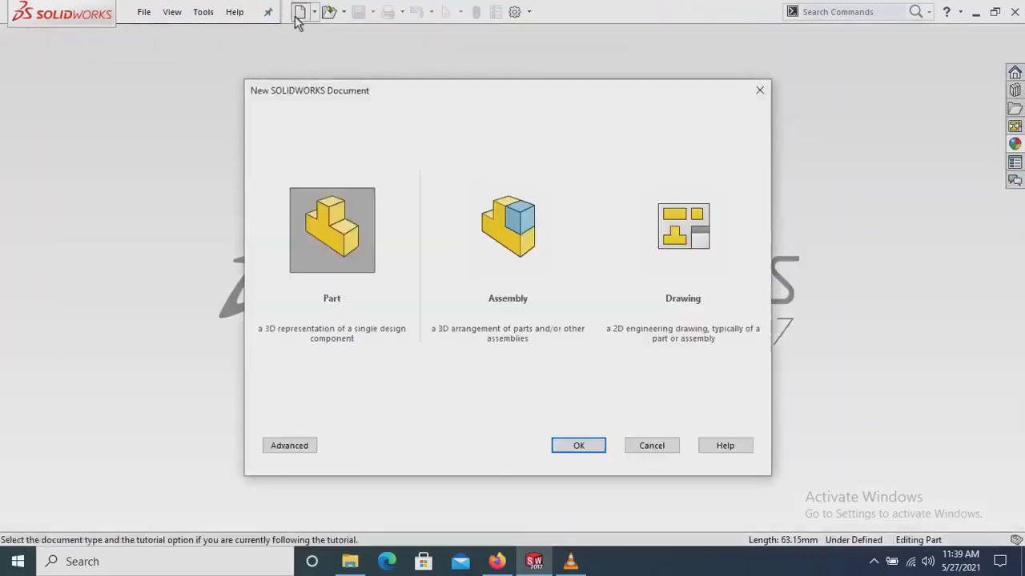
click(356, 255)
click(574, 450)
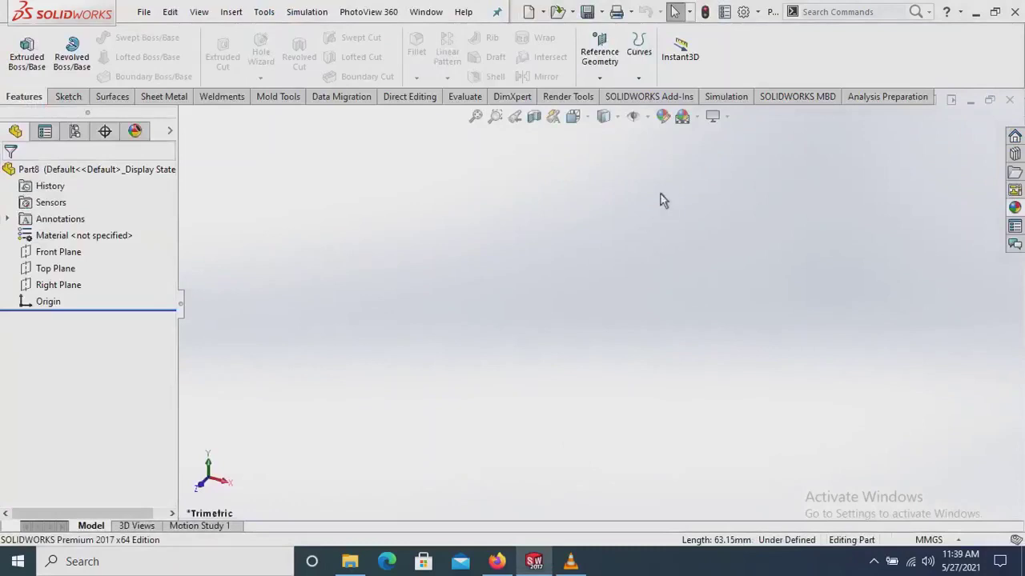
Apply the Plain White scene and start a sketch on the Front Plane
click(697, 118)
click(690, 153)
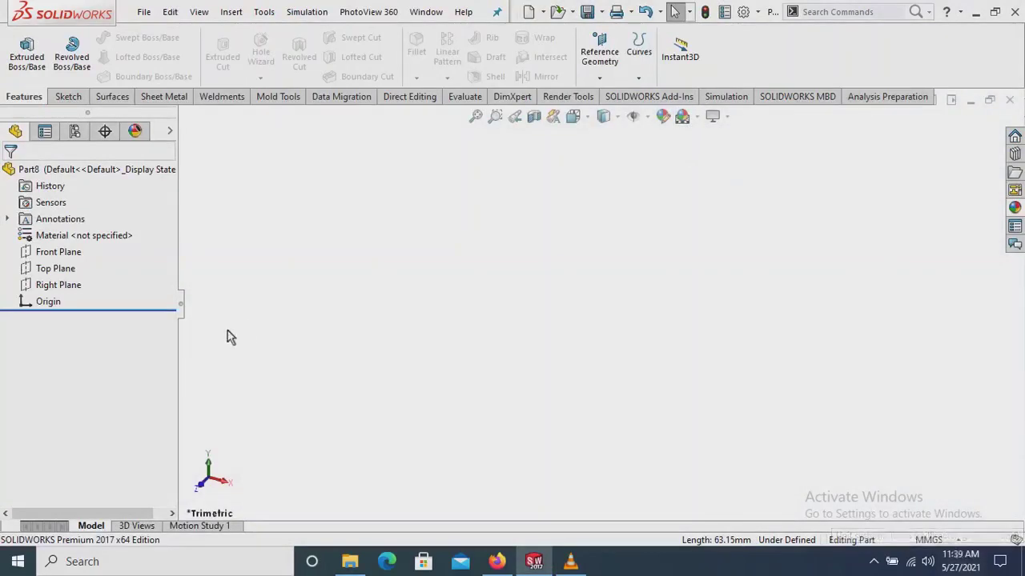
click(74, 252)
click(83, 231)
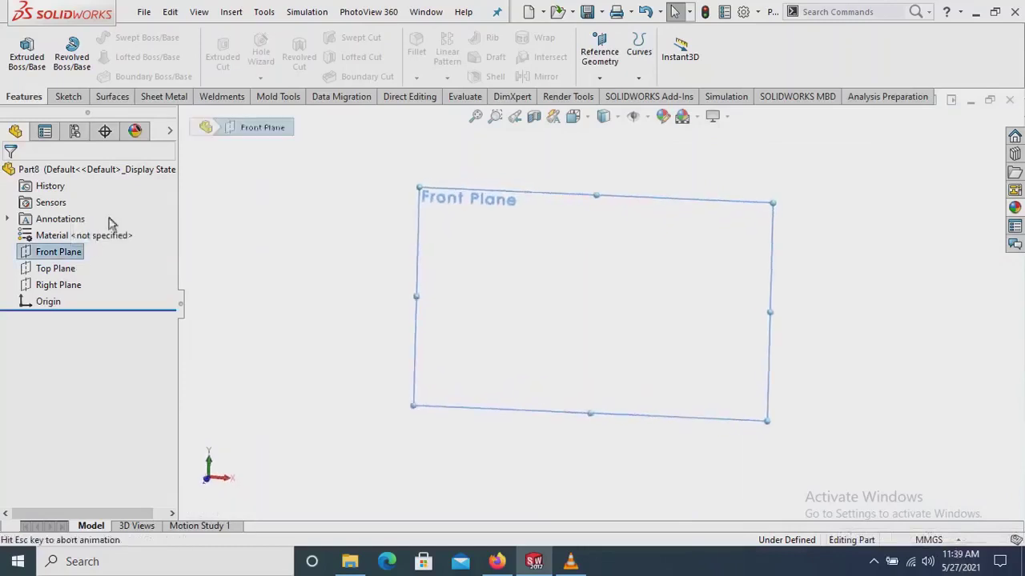
click(112, 38)
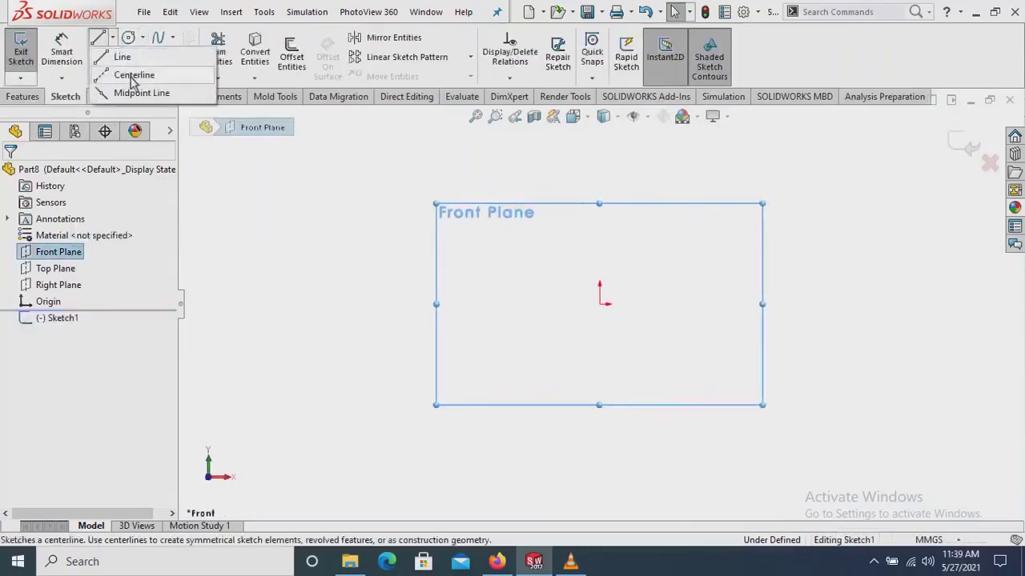
Draw a horizontal centerline through the origin
click(494, 304)
click(765, 303)
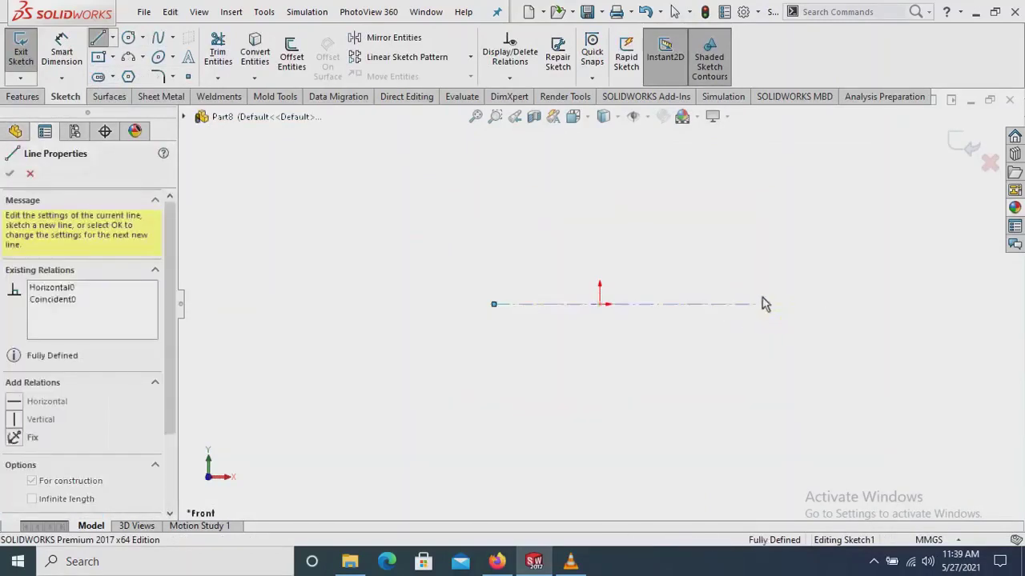
right_click(718, 201)
click(729, 206)
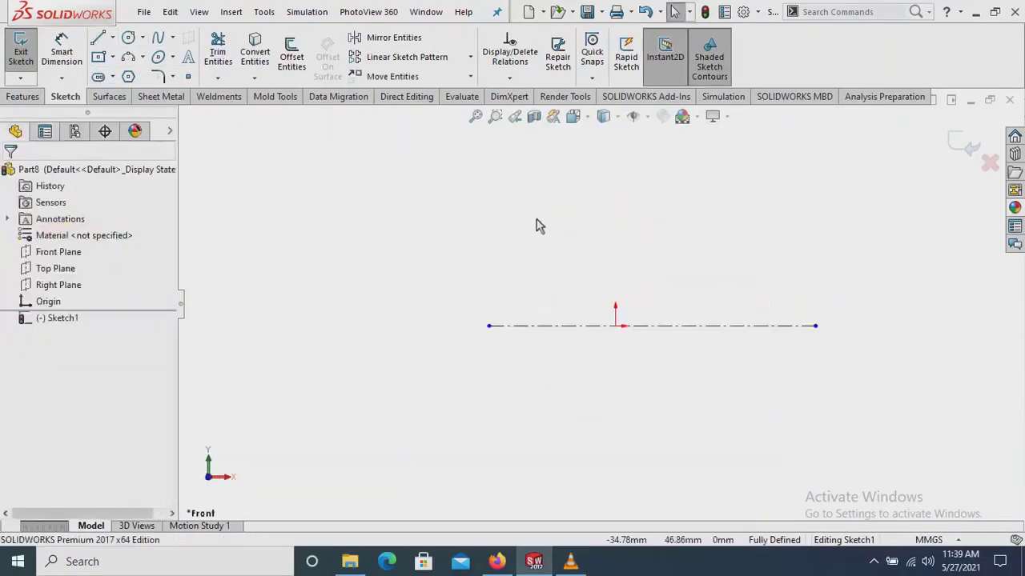
scroll(592, 212, down, 2)
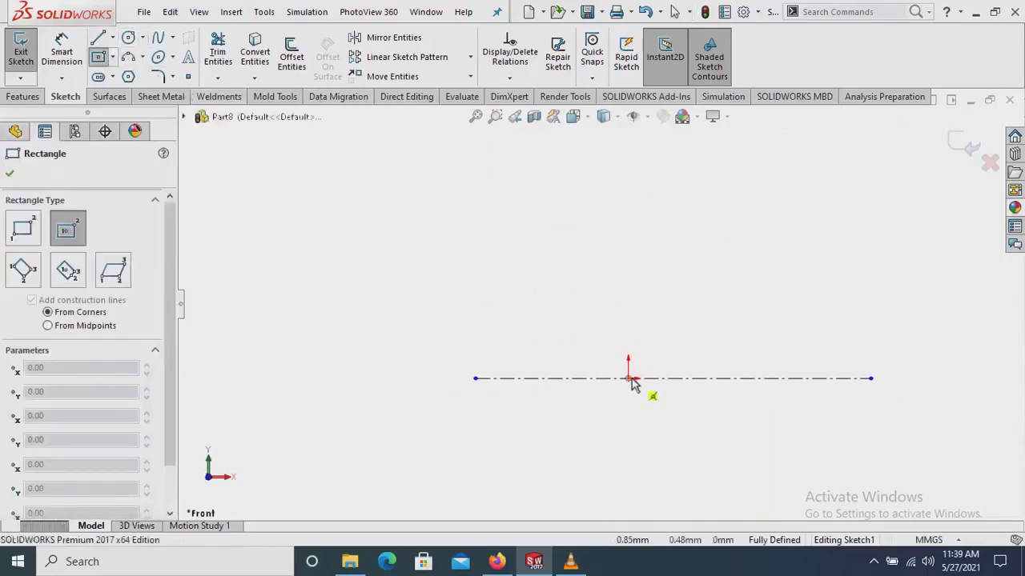
Draw a center rectangle above the centerline
click(628, 209)
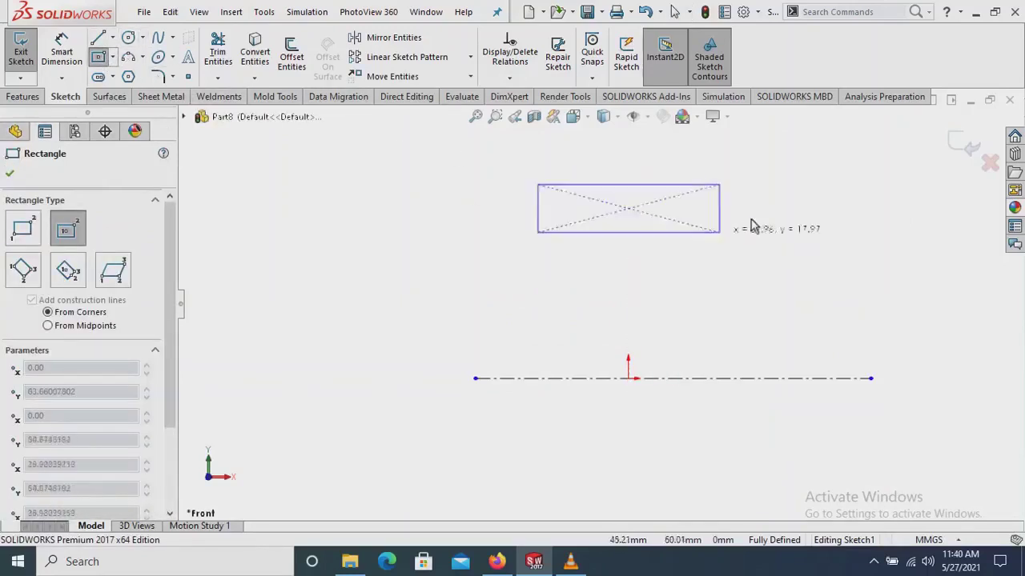
click(757, 232)
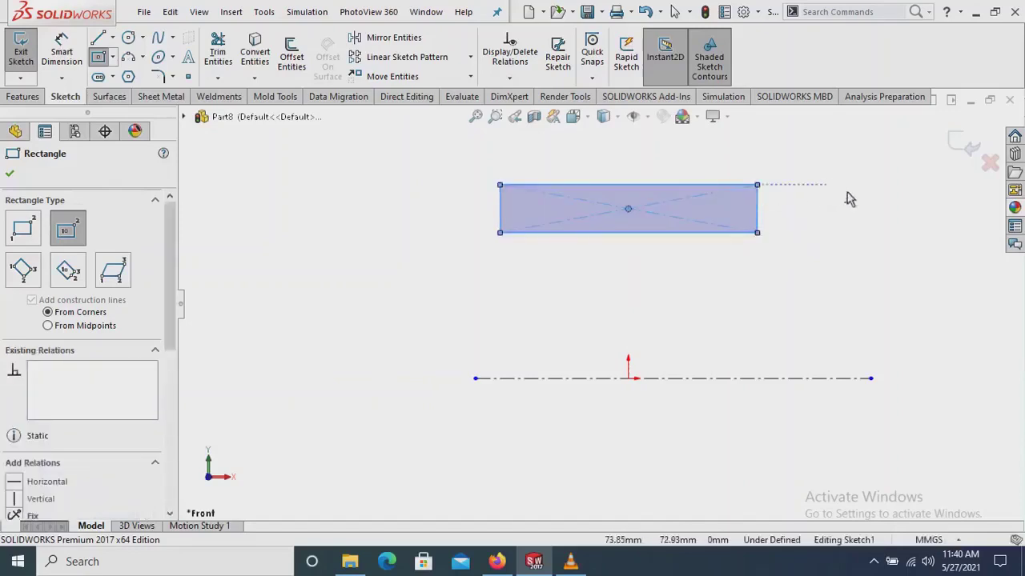
right_click(849, 201)
click(850, 203)
scroll(506, 309, up, 1)
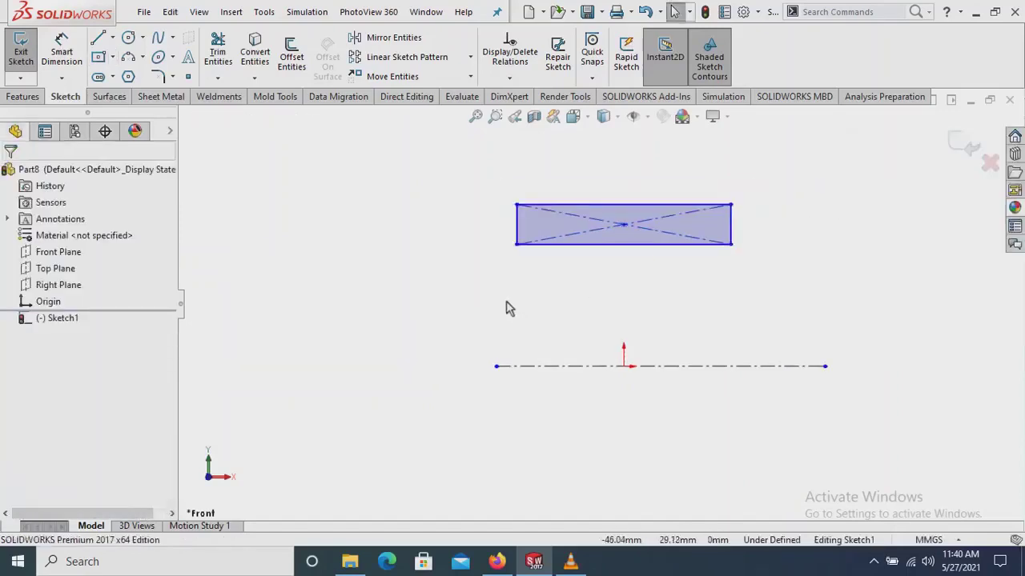
Dimension the rectangle's top edge to a width of 31
click(61, 52)
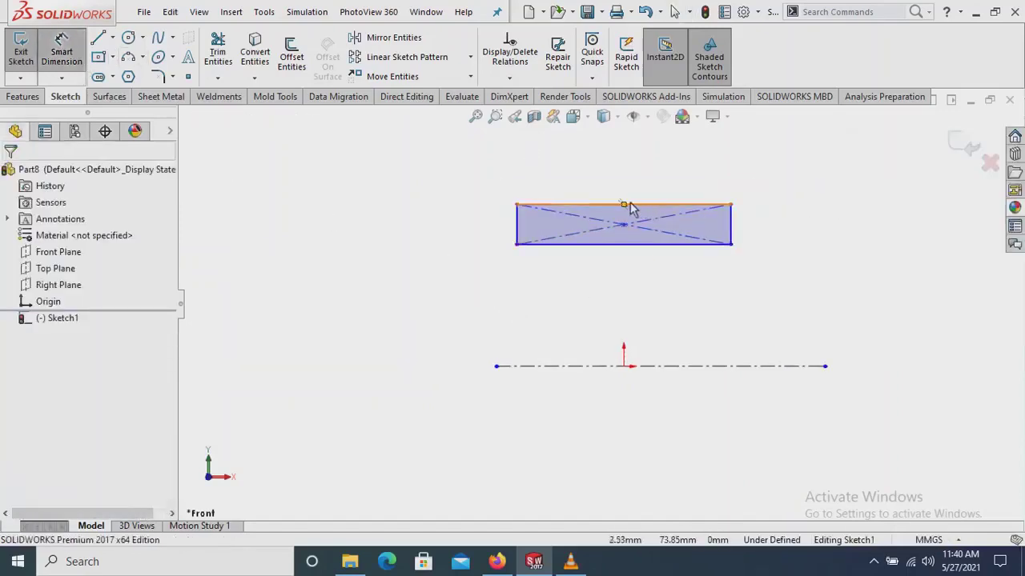
click(628, 196)
click(629, 178)
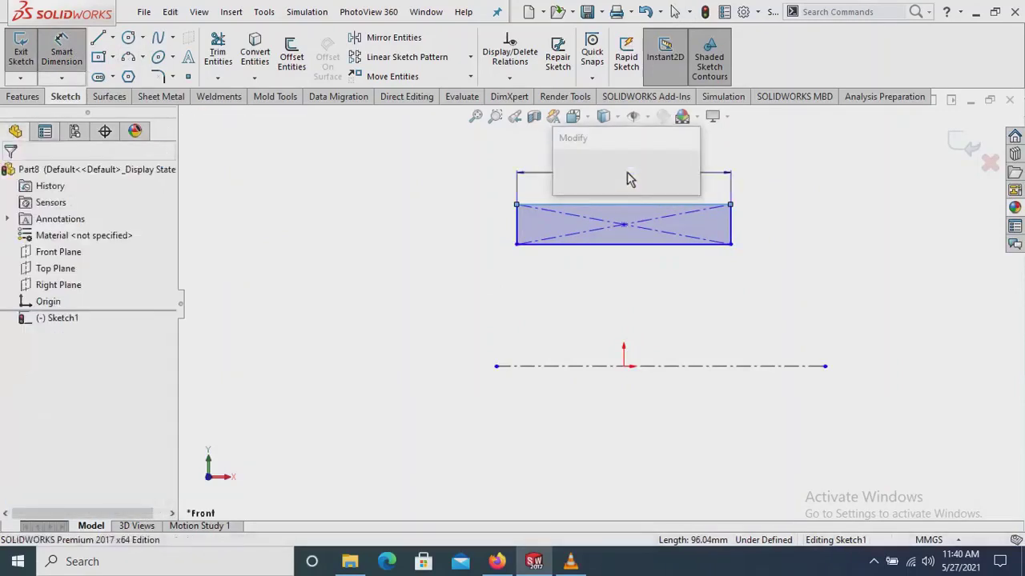
text(31)
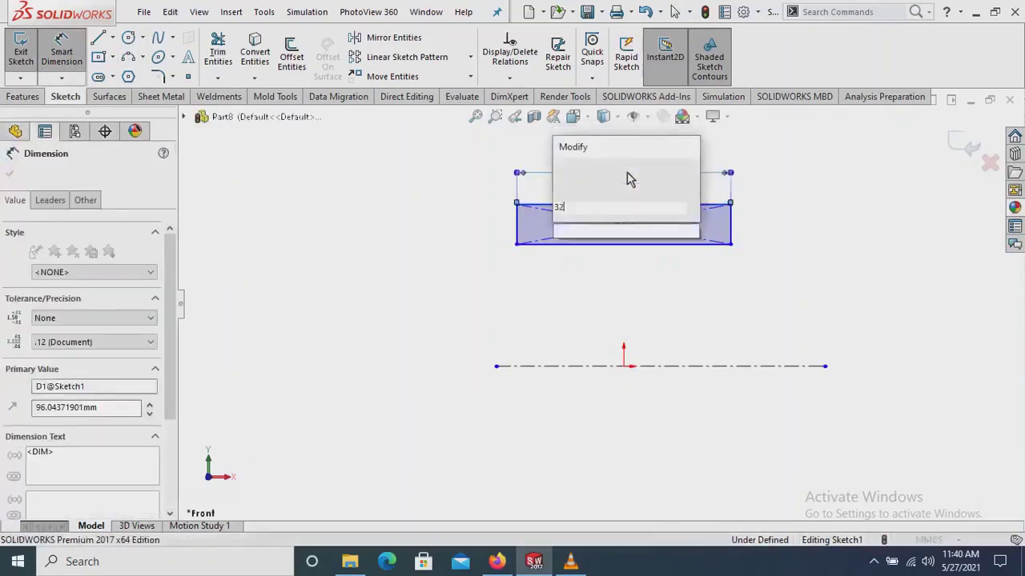
key(Return)
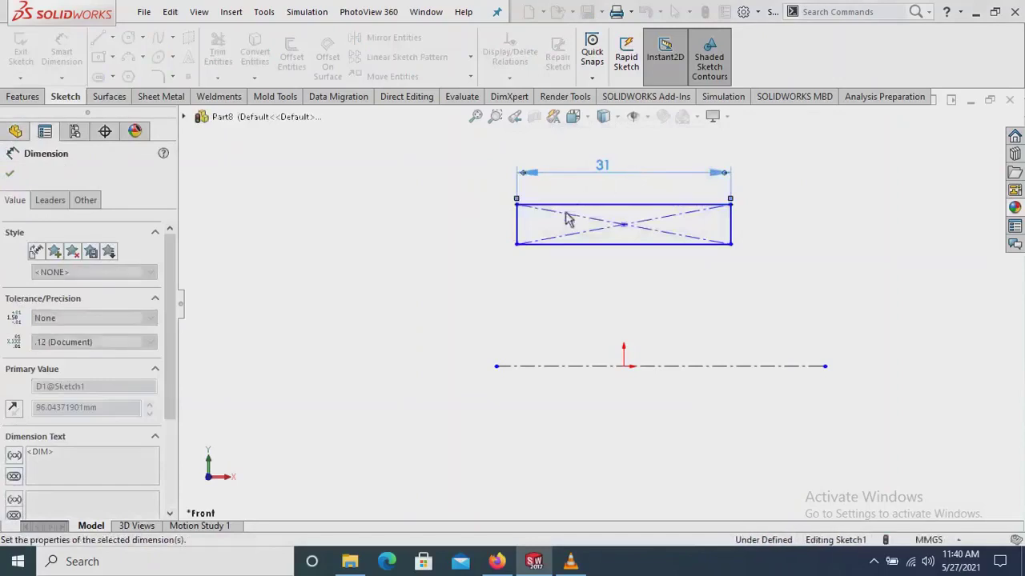
Dimension the bottom edge 25 and the top edge 37 above the centerline
click(602, 245)
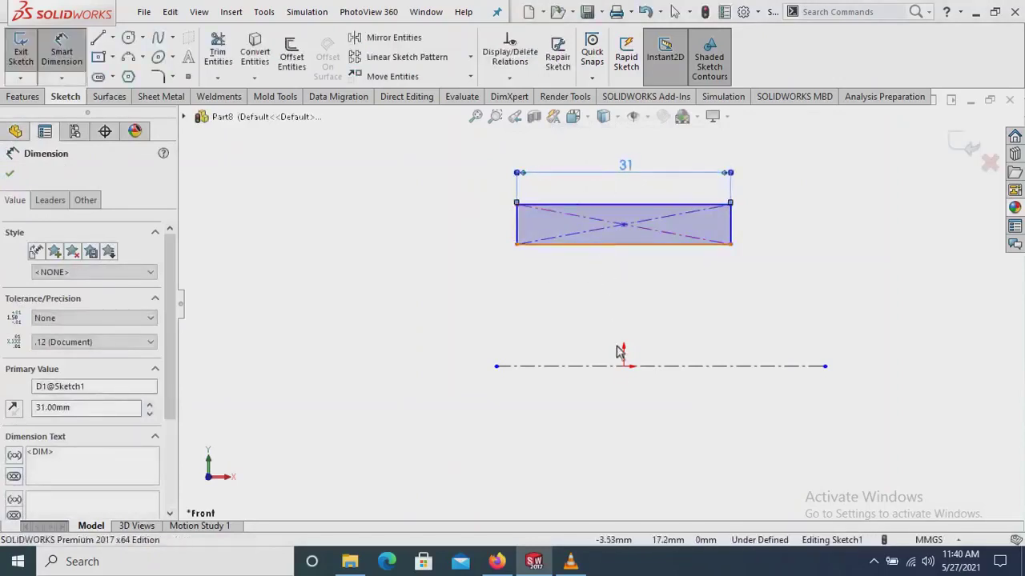
click(602, 367)
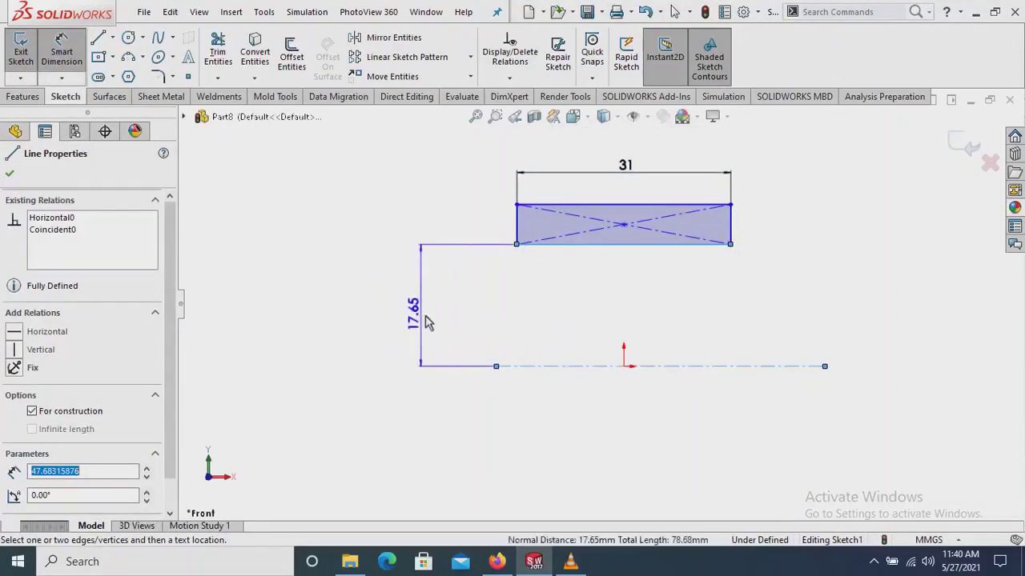
click(431, 321)
click(430, 321)
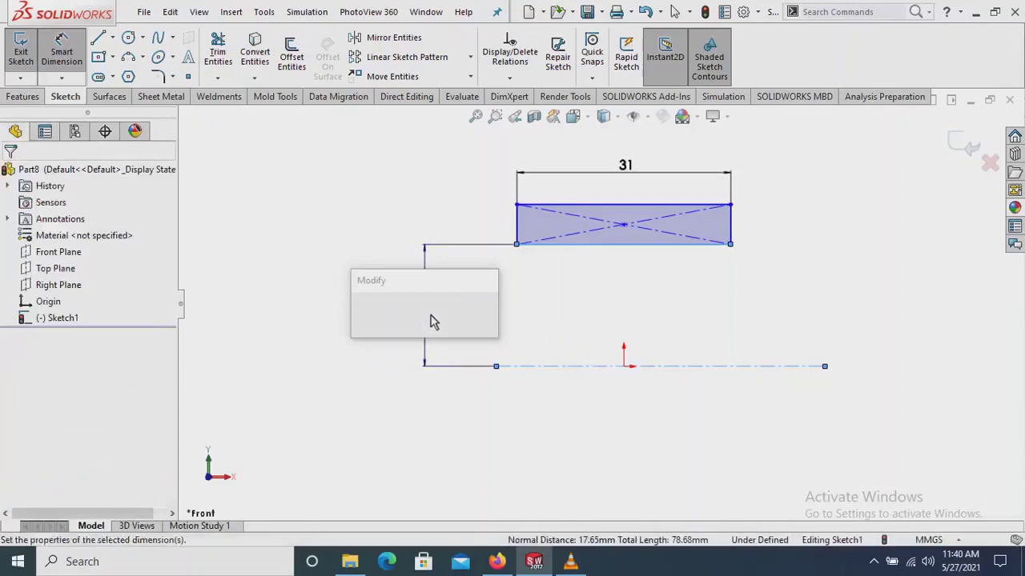
text(2)
key(Return)
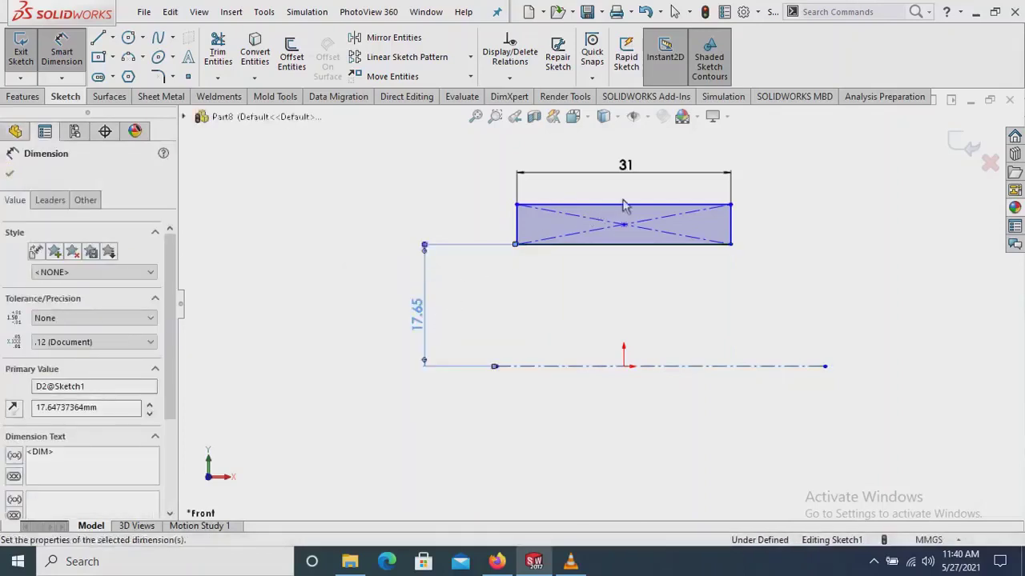
text(25)
click(627, 177)
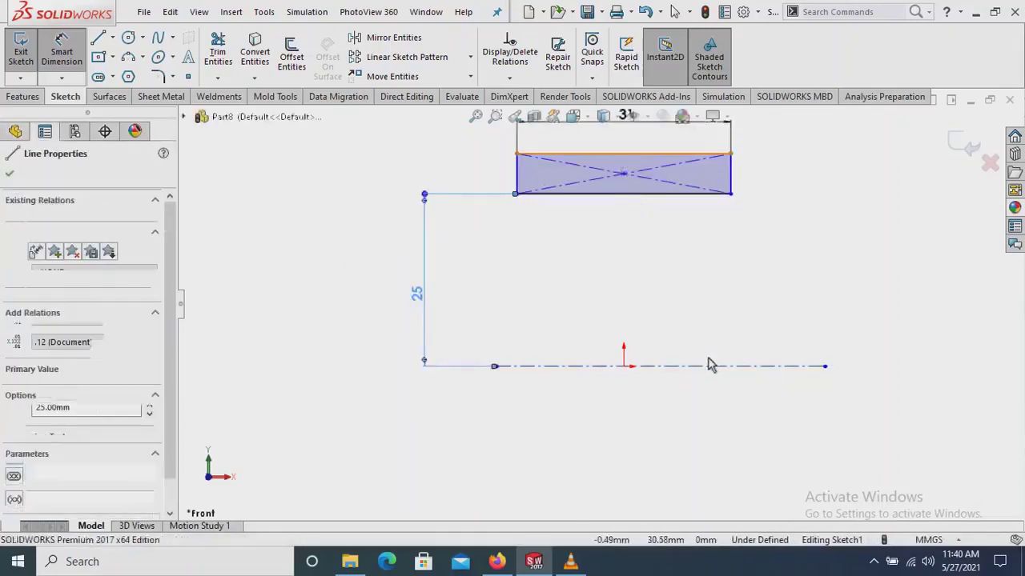
click(709, 365)
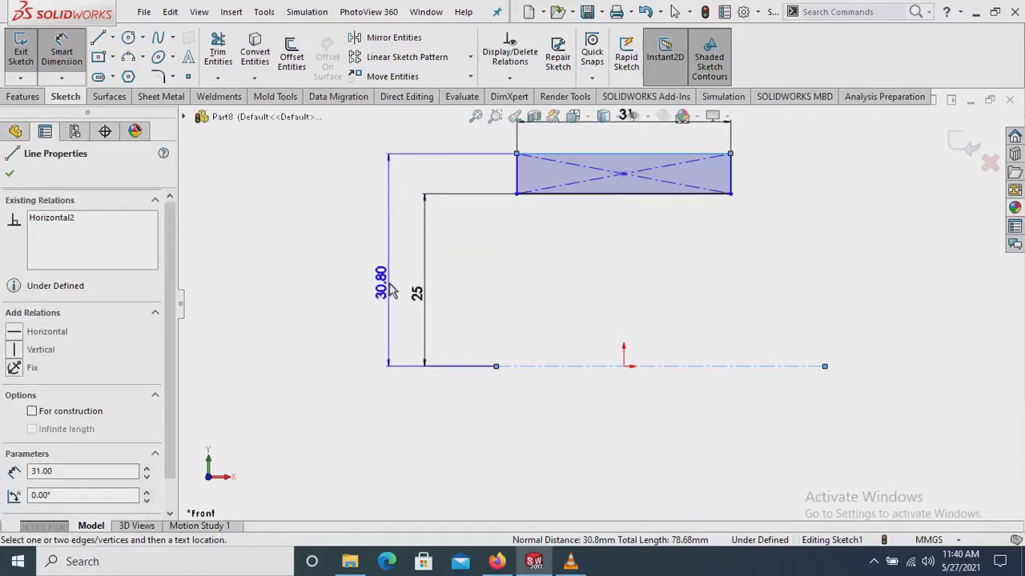
click(392, 290)
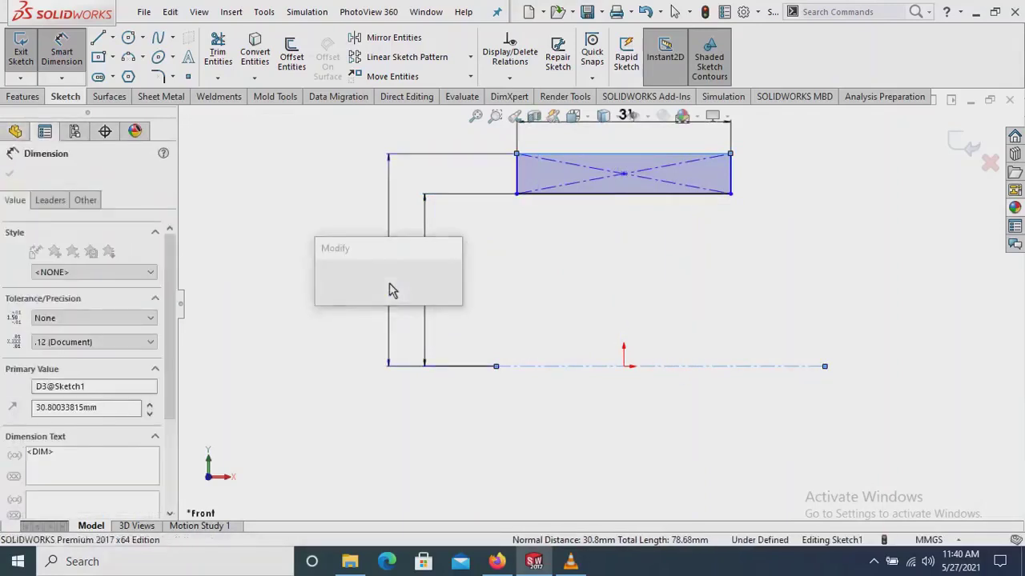
text(37)
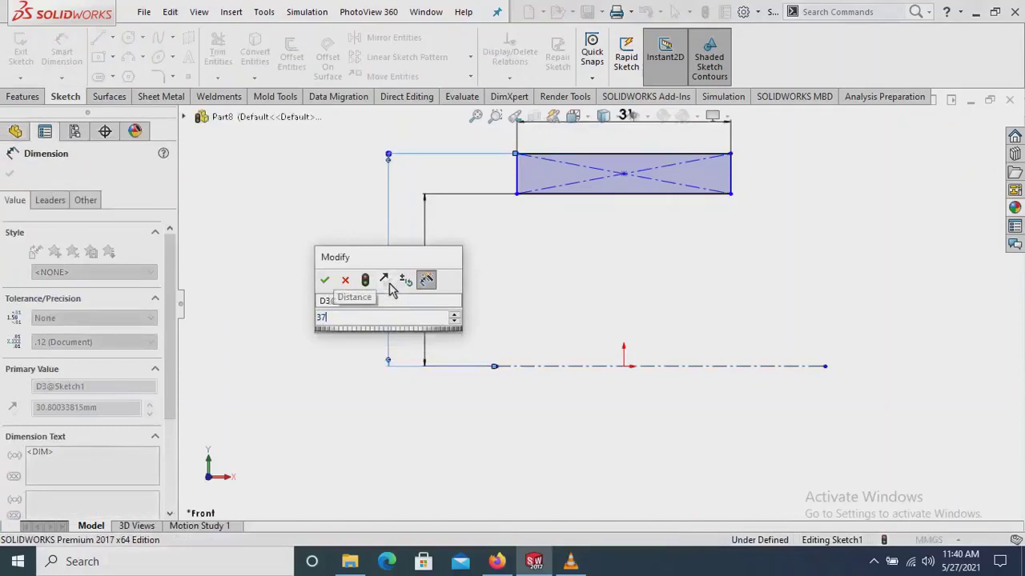
key(Return)
Move the 25 and 37 dimensions closer to the rectangle and finish dimensioning
mouse_move(422, 299)
mouse_down()
mouse_move(485, 277)
mouse_move(474, 277)
mouse_up()
drag(398, 261, 439, 241)
ctrl+middle_drag(574, 161, 578, 191)
scroll(607, 188, up, 2)
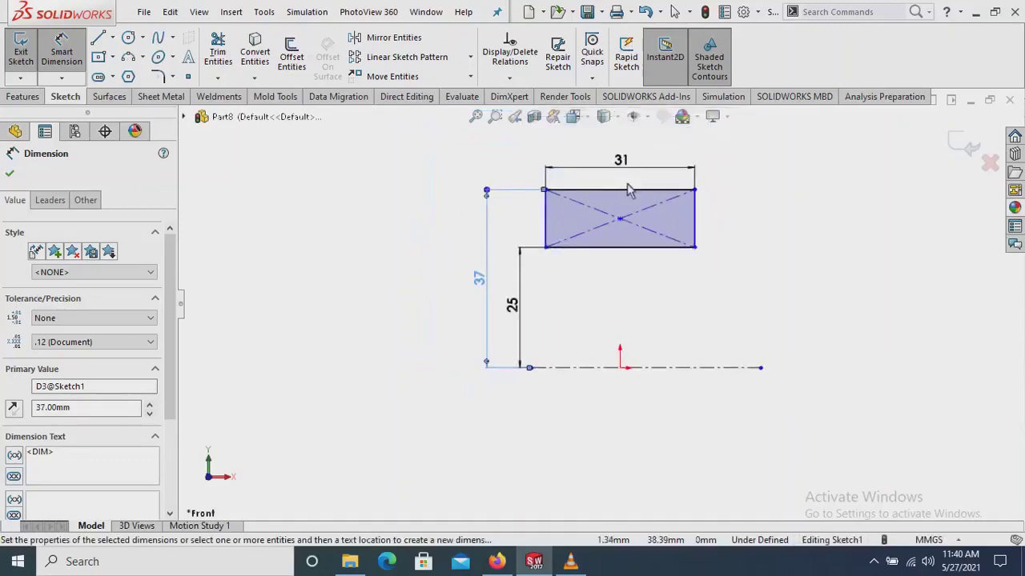
scroll(624, 294, down, 2)
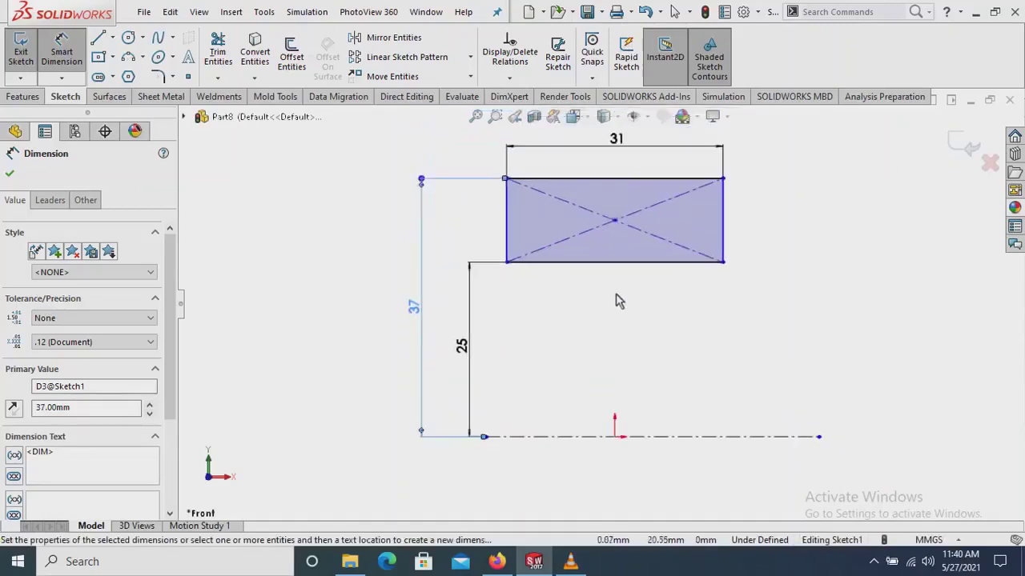
click(8, 177)
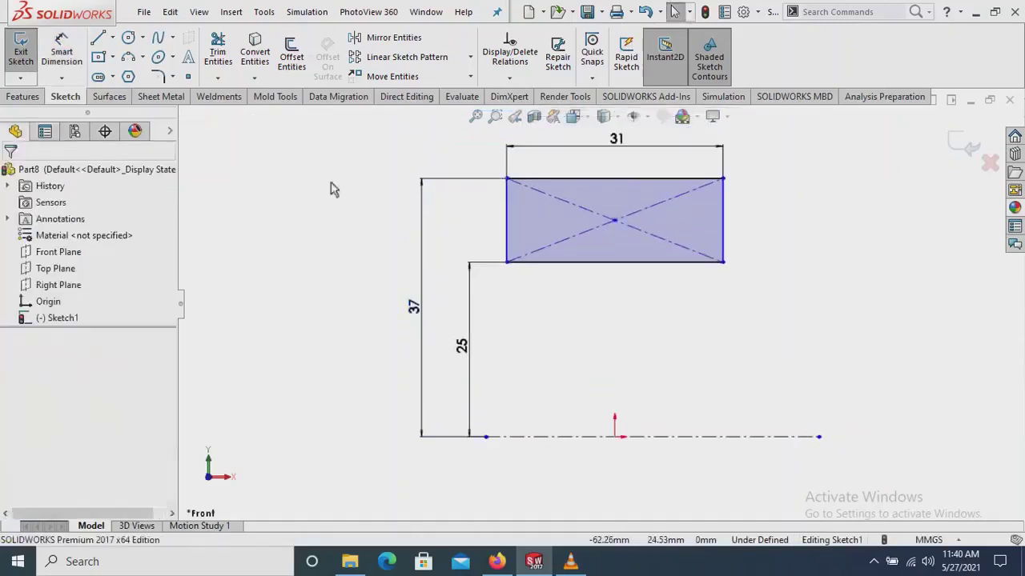
Draw a vertical centerline from above the rectangle down to the origin
click(114, 38)
click(137, 72)
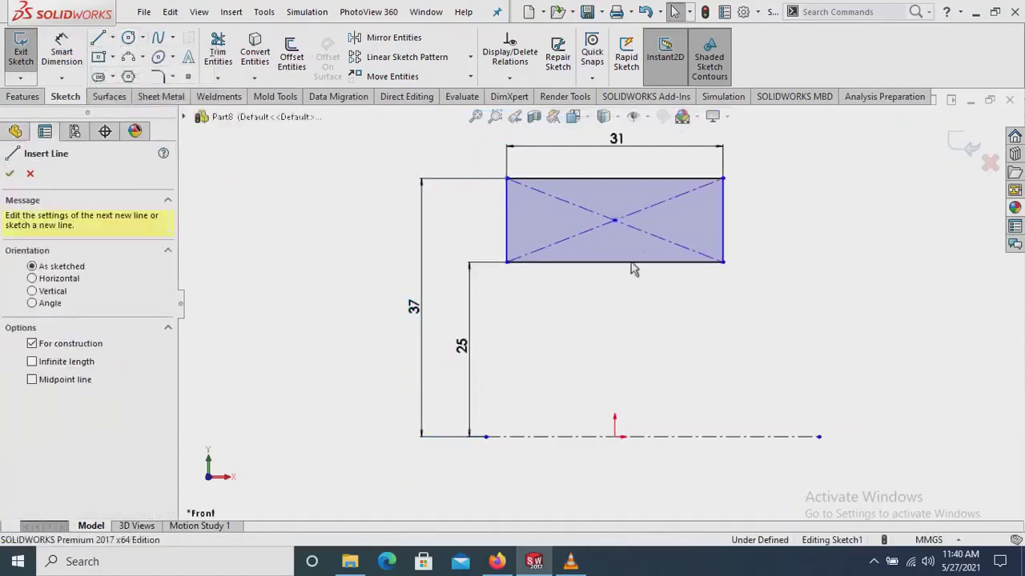
scroll(632, 268, up, 2)
click(613, 144)
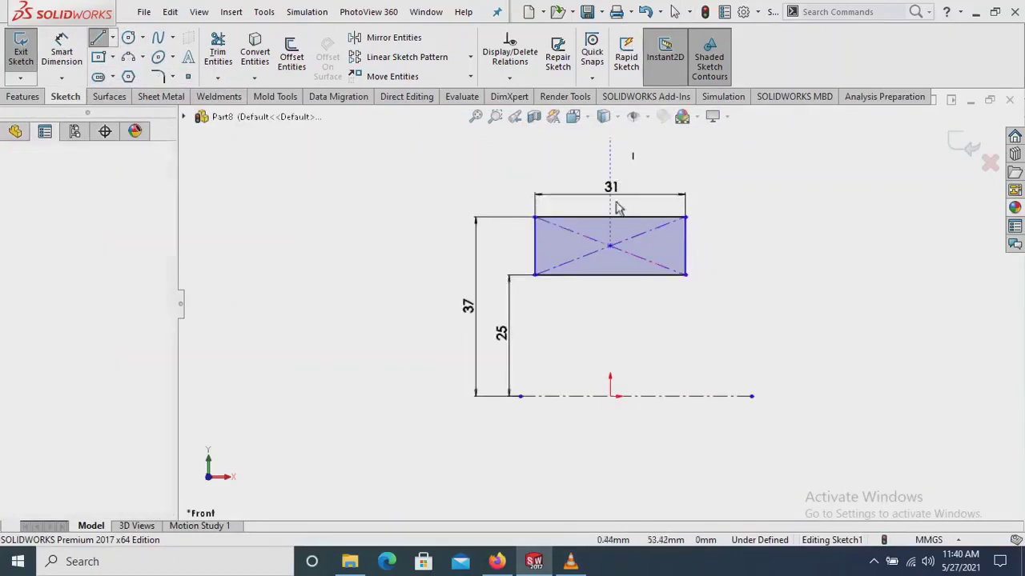
click(620, 397)
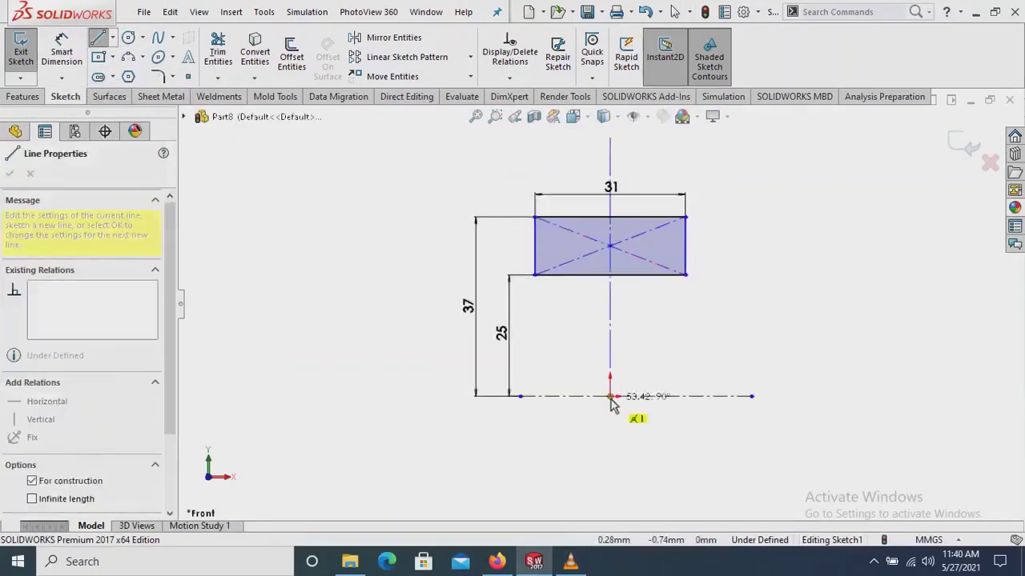
right_click(754, 271)
click(818, 278)
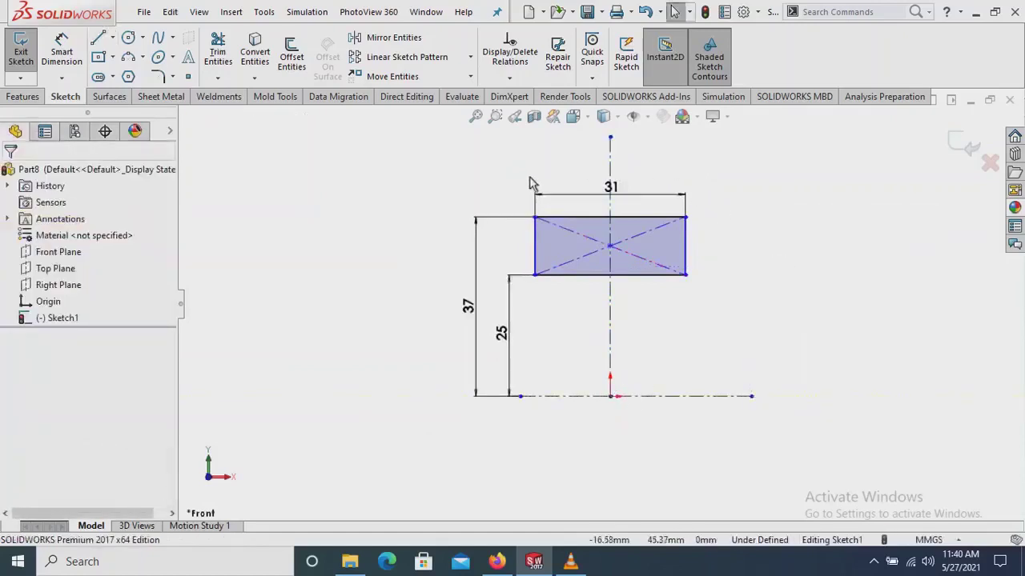
Sketch a 3-point arc with both ends on the top edge, dipping downward
click(126, 64)
scroll(656, 232, down, 2)
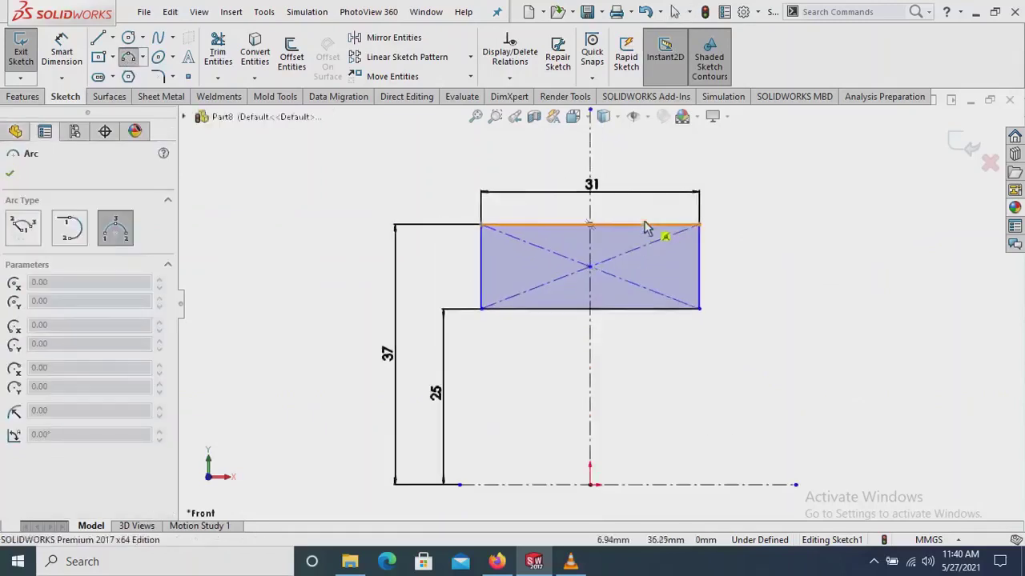
scroll(654, 244, down, 2)
click(708, 231)
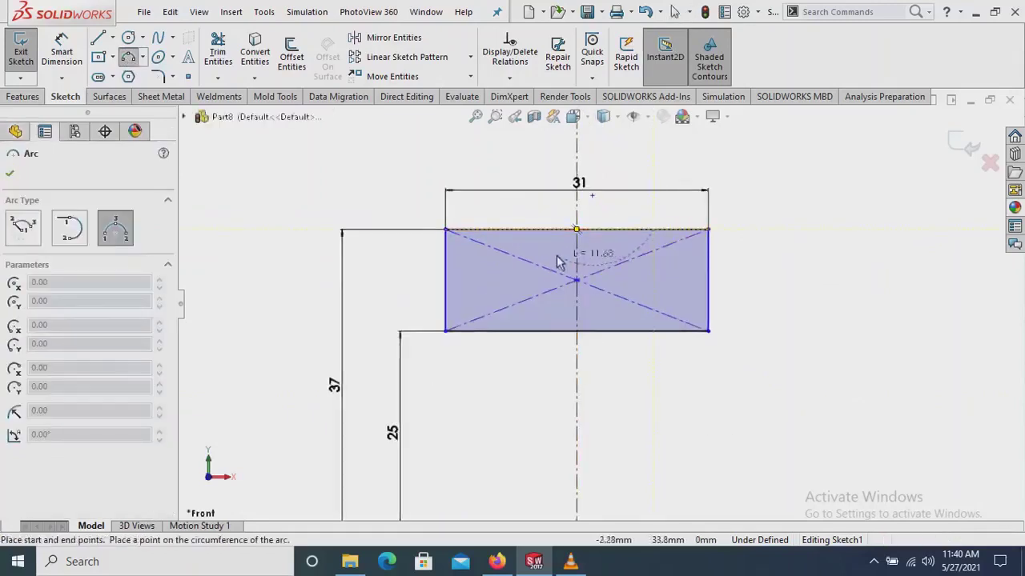
click(502, 233)
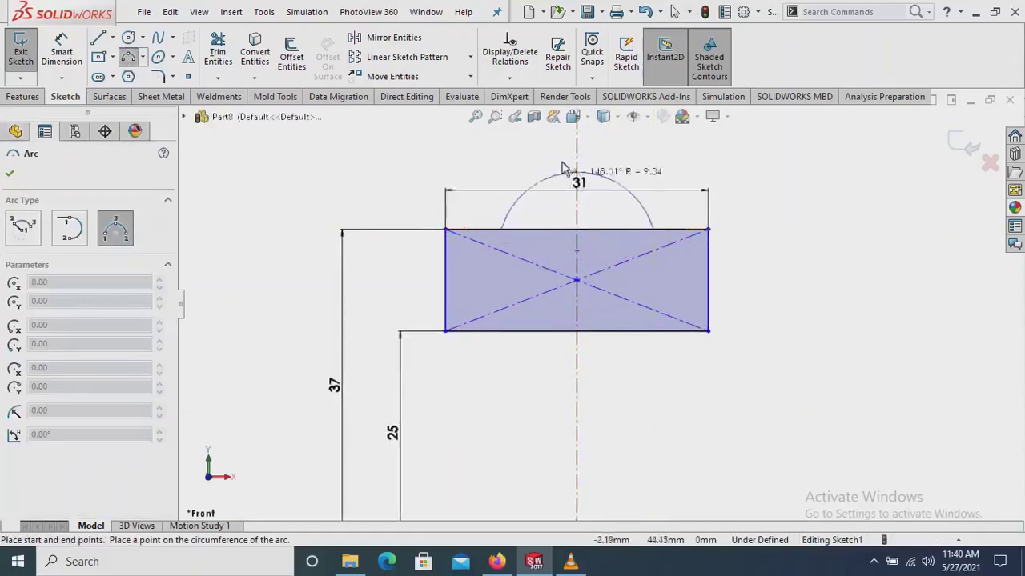
click(571, 264)
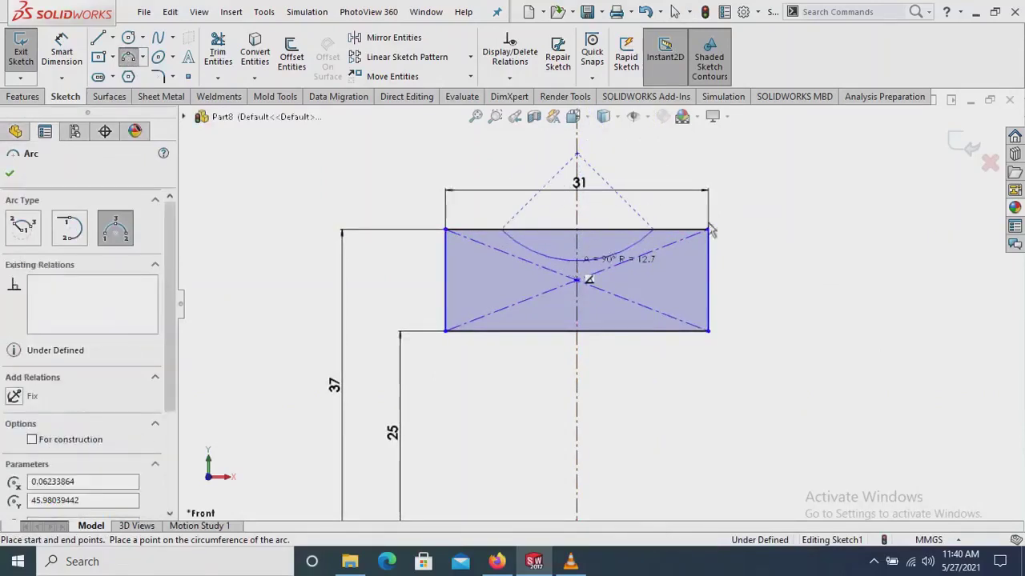
right_click(799, 183)
click(835, 190)
scroll(648, 204, down, 3)
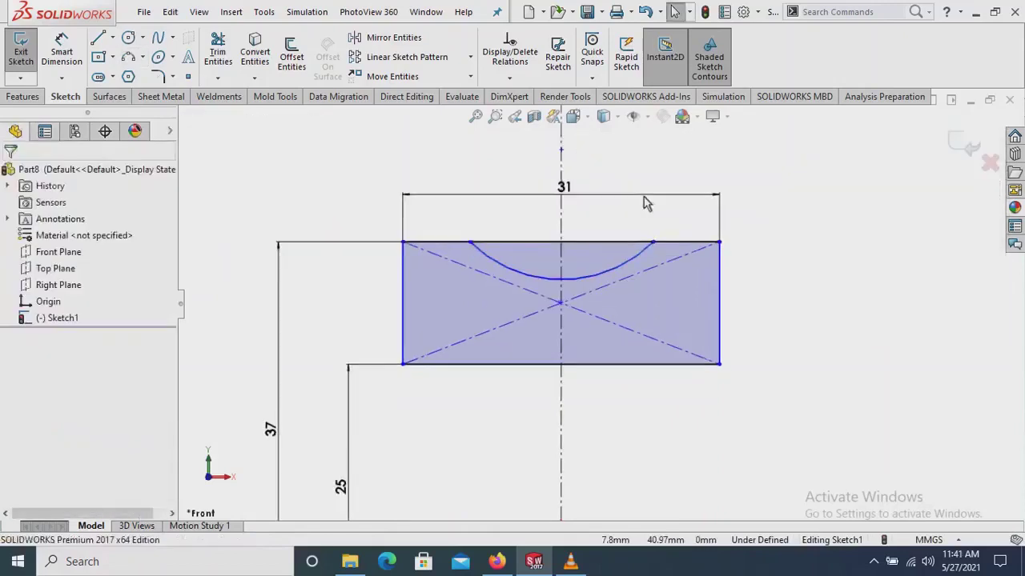
scroll(645, 210, down, 1)
Dimension the arc centre 8 mm above the rectangle's top edge
key(d)
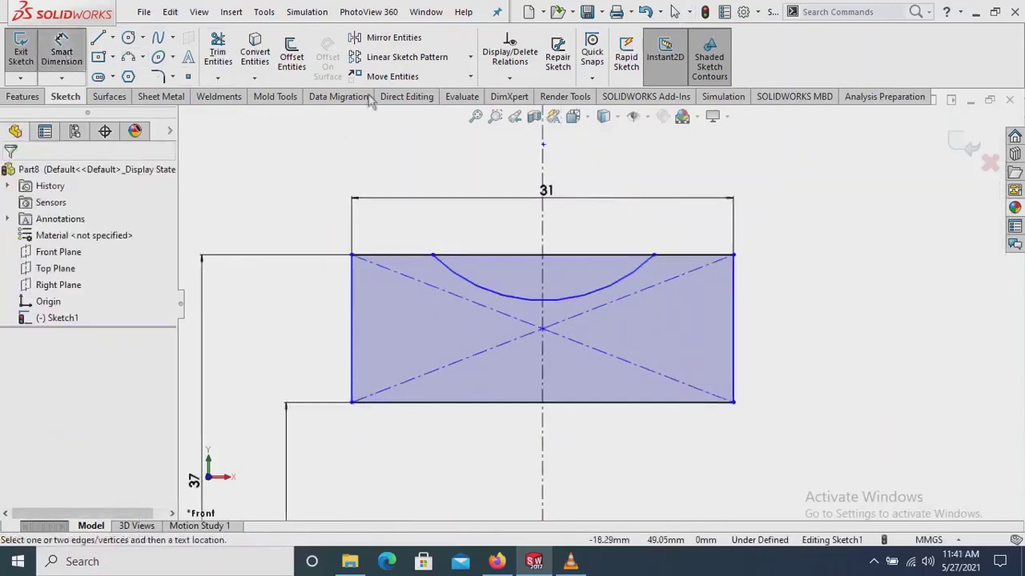
scroll(593, 173, up, 2)
scroll(581, 186, down, 2)
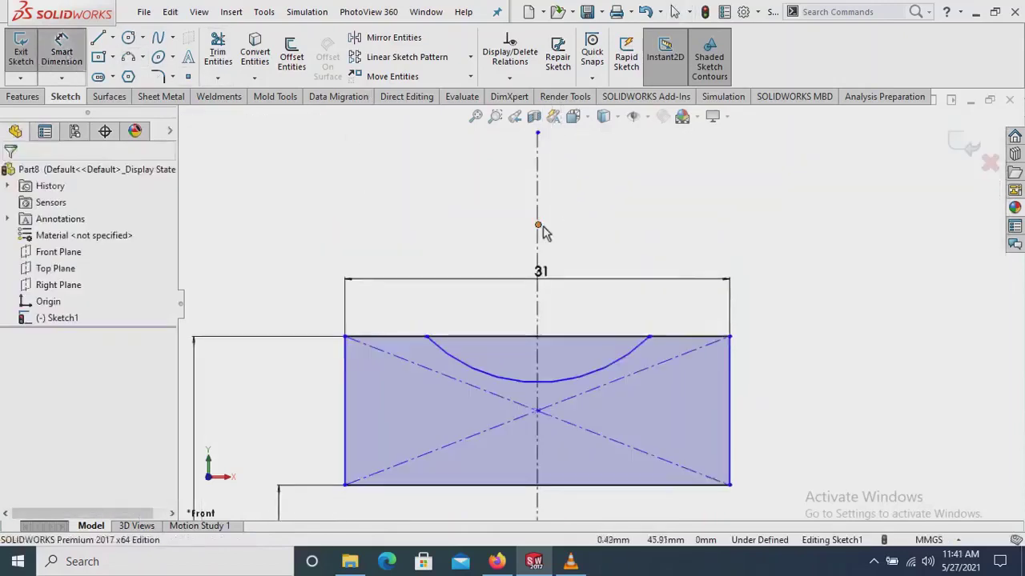
click(648, 337)
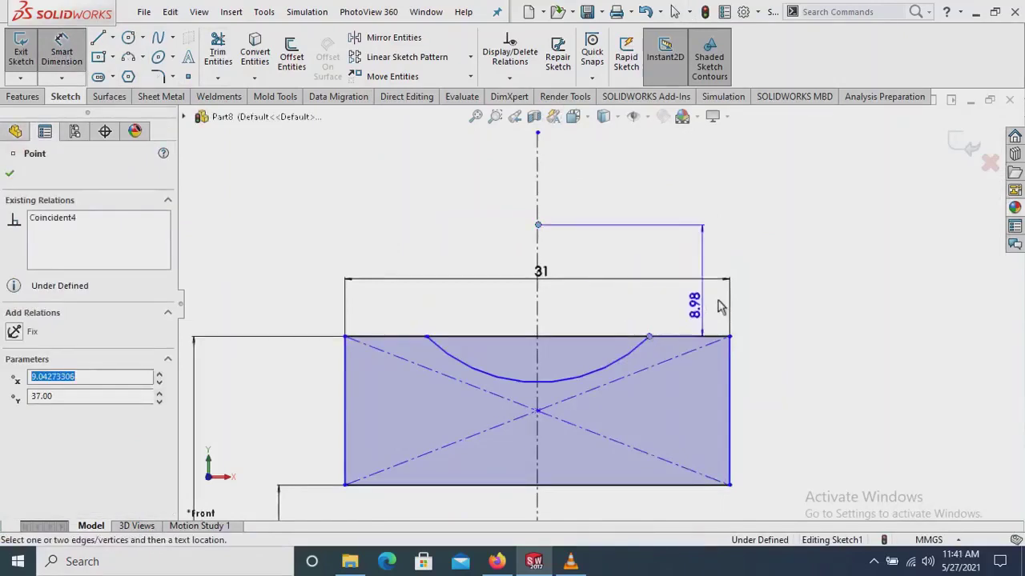
click(803, 291)
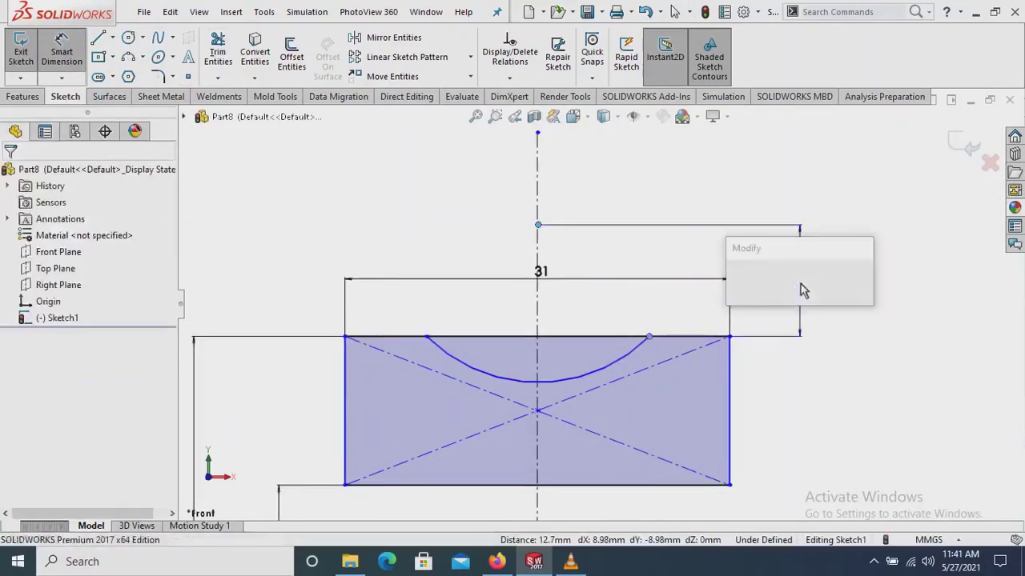
text(8)
key(Return)
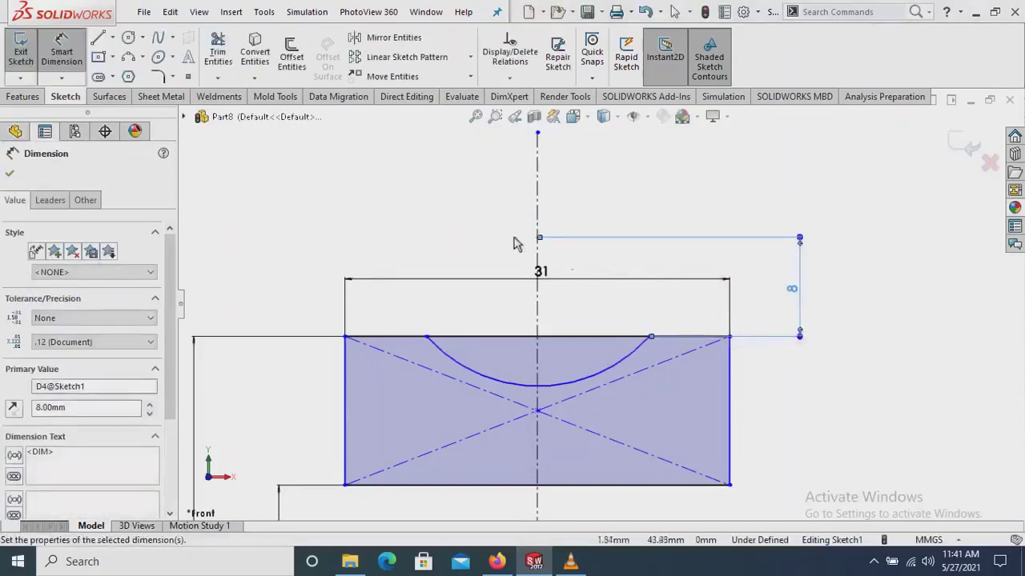
click(10, 172)
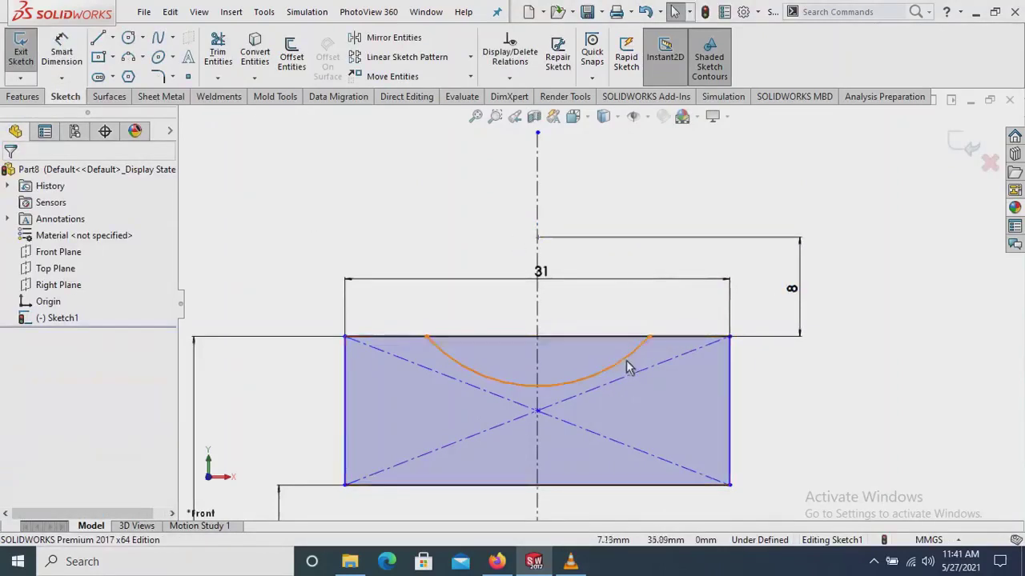
Set the arc radius to 12 mm and move the R12 label aside
click(627, 367)
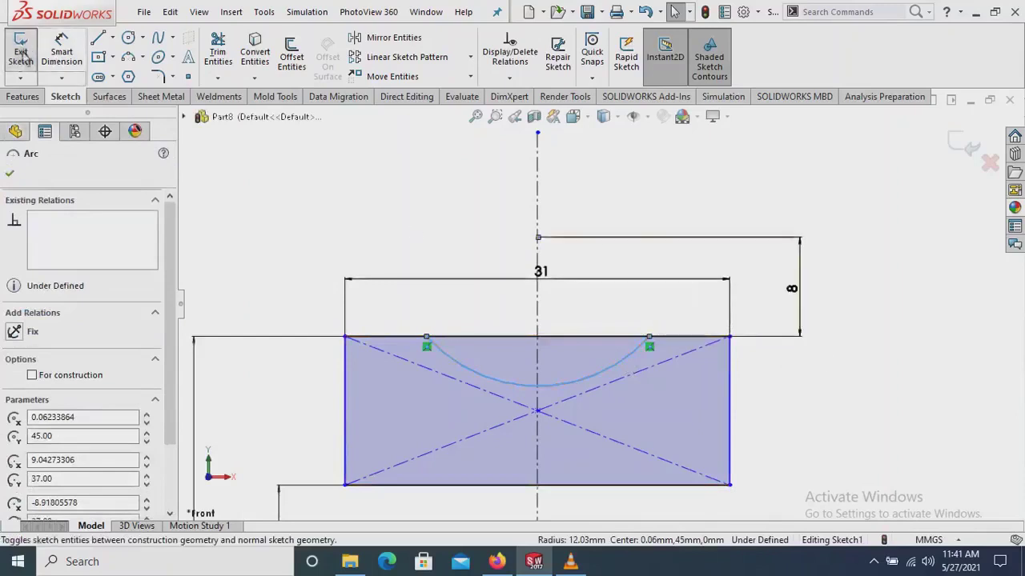
click(62, 52)
click(592, 376)
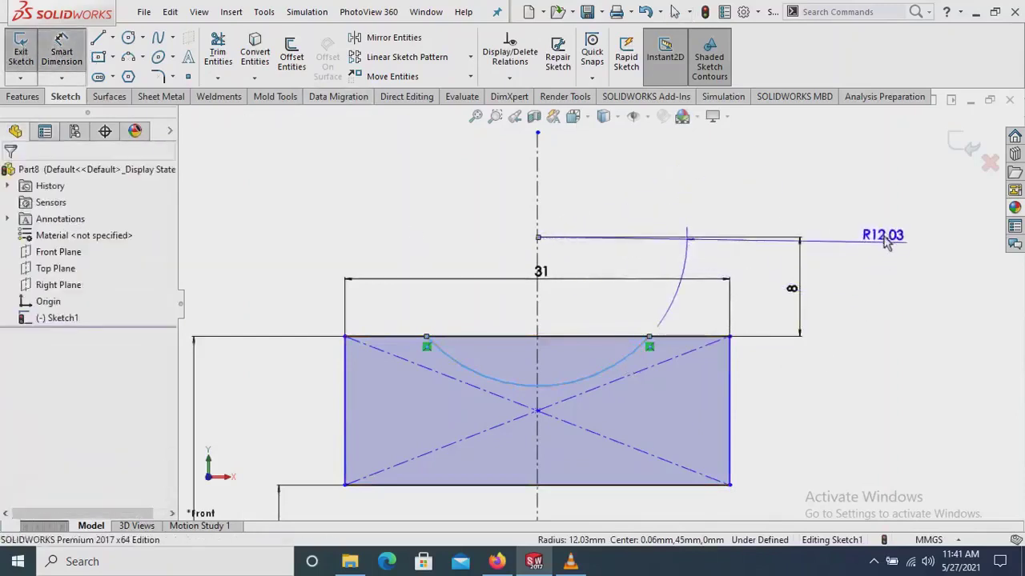
click(868, 189)
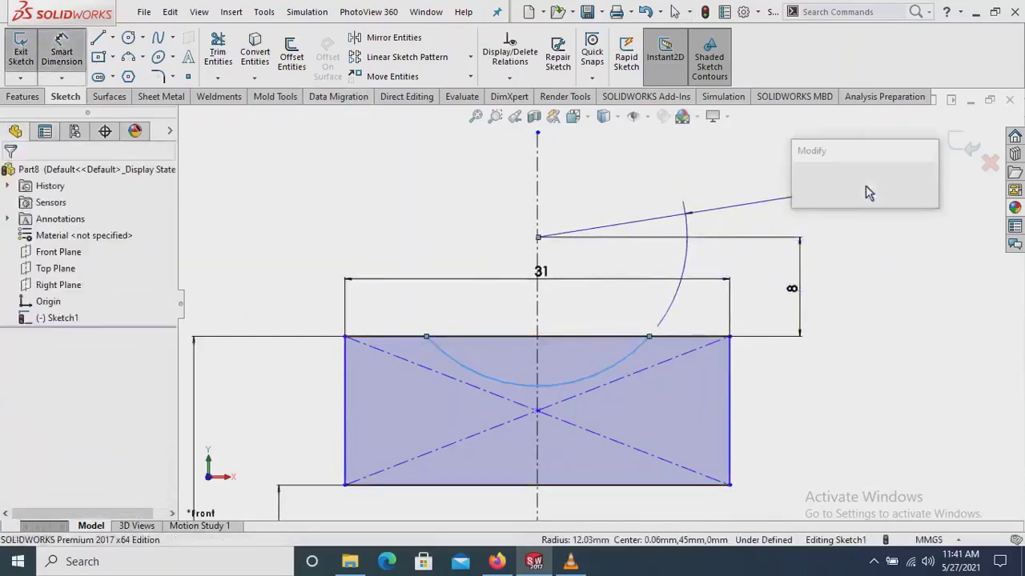
key(Return)
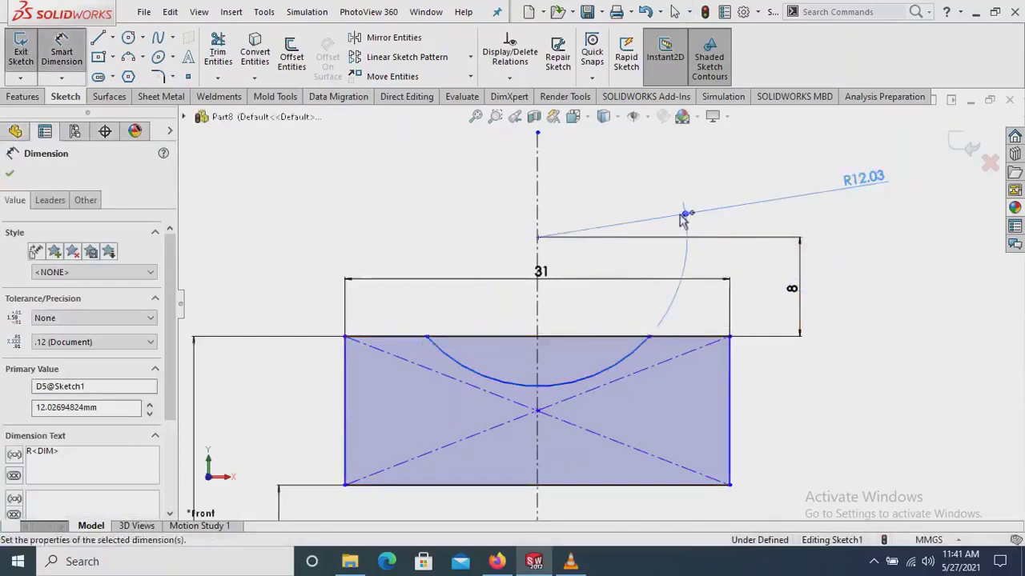
click(11, 173)
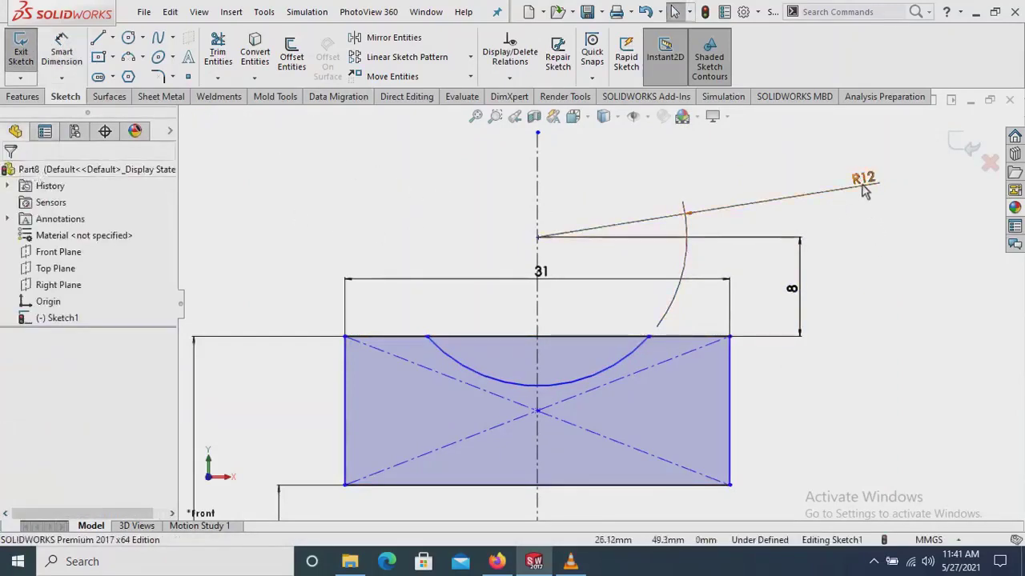
drag(863, 190, 880, 229)
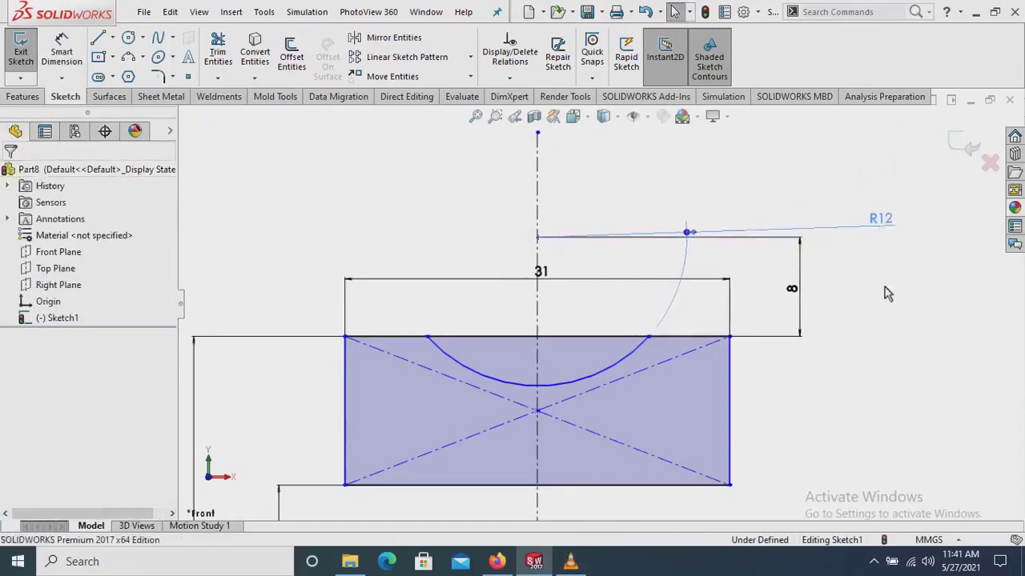
click(361, 148)
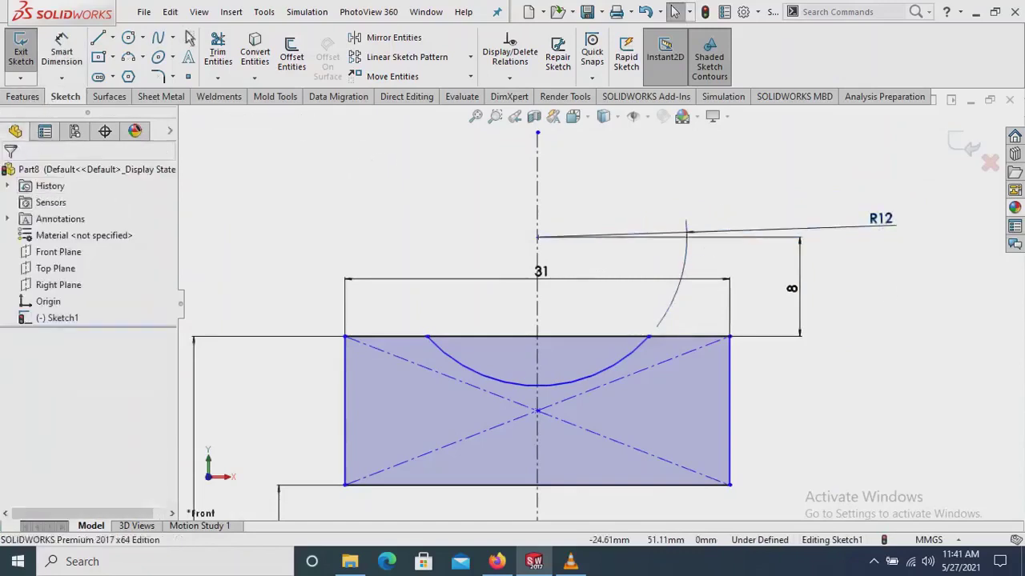
Power-trim the top edge segments above the arc so the R12 groove cuts in
click(218, 52)
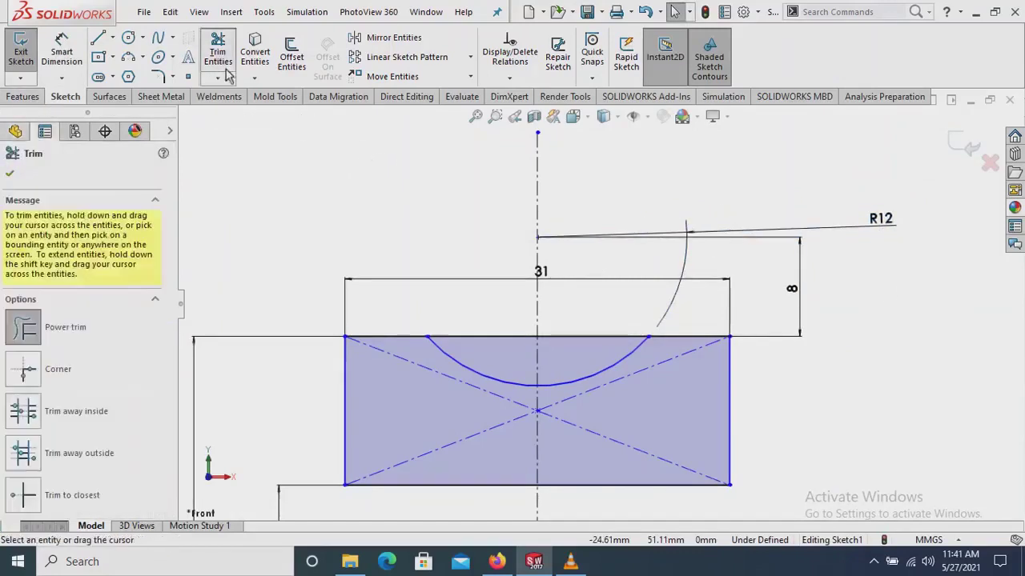
click(26, 327)
drag(498, 337, 505, 359)
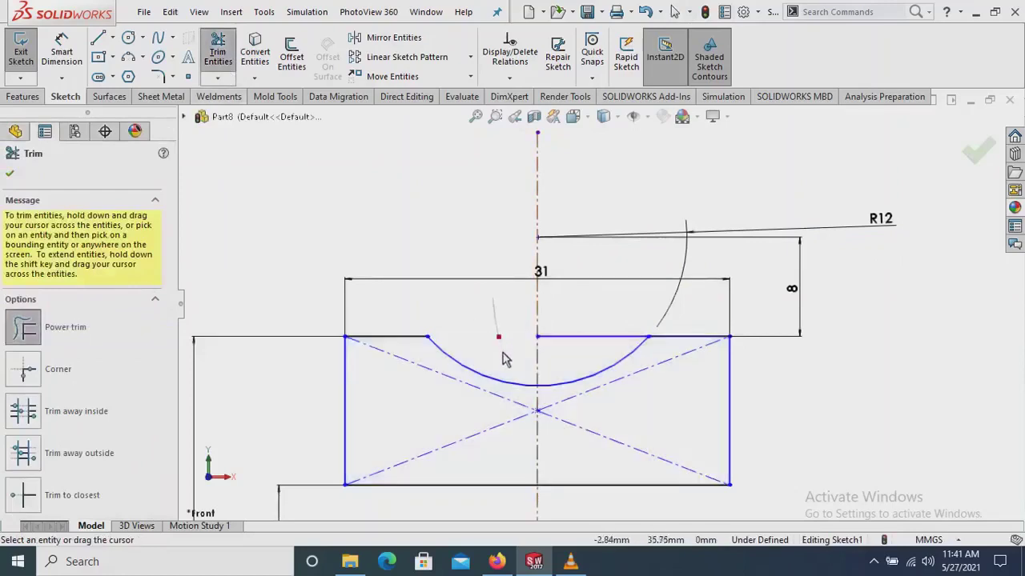
drag(582, 363, 585, 362)
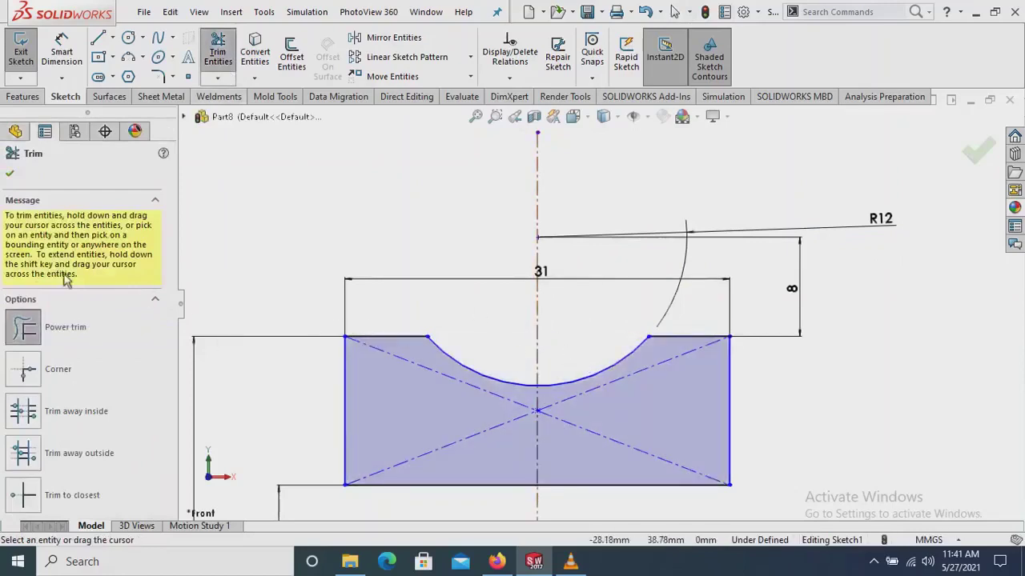
click(9, 176)
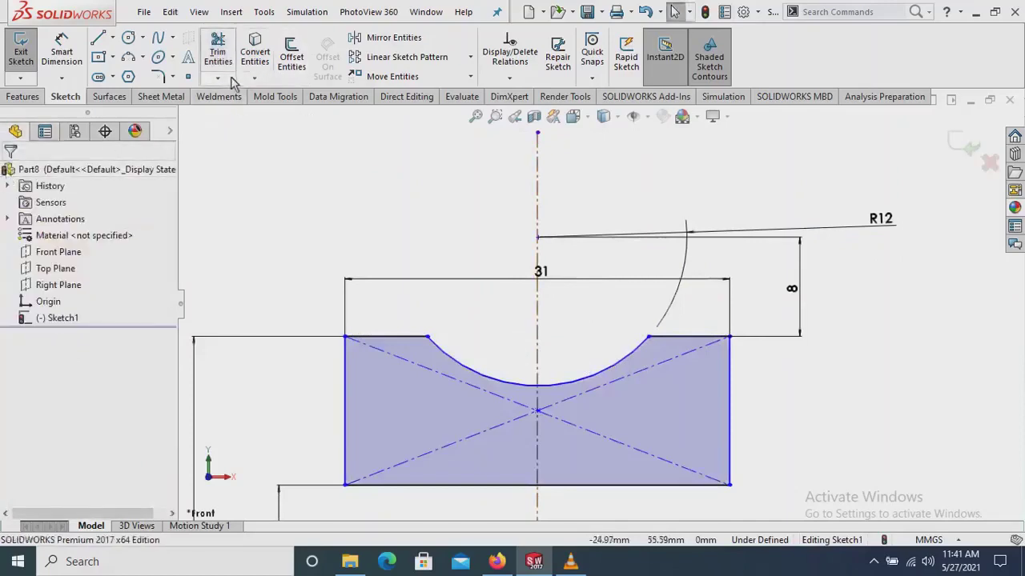
click(218, 78)
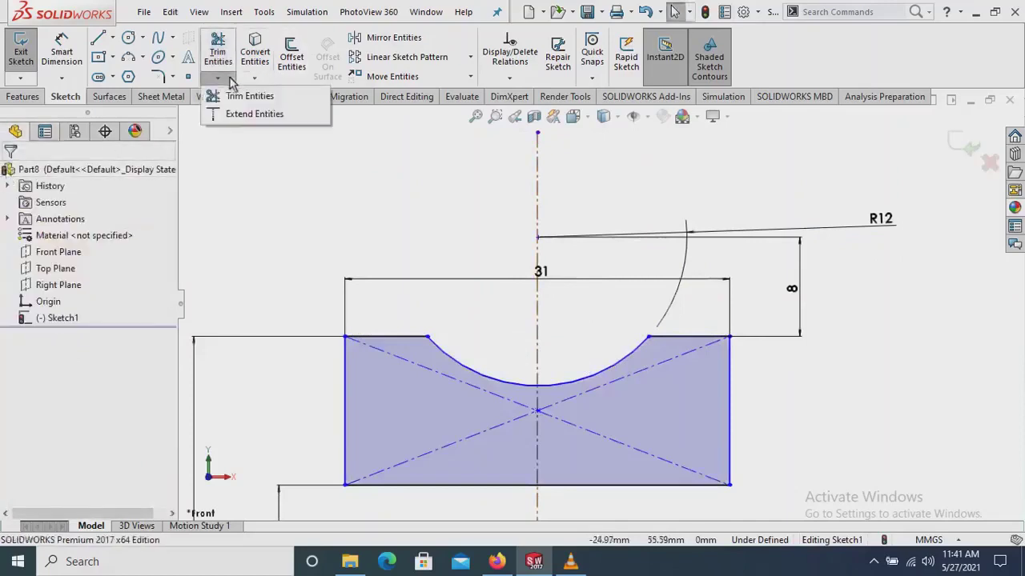
Add an Equal relation between the short top-left and top-right edges
click(510, 79)
click(496, 125)
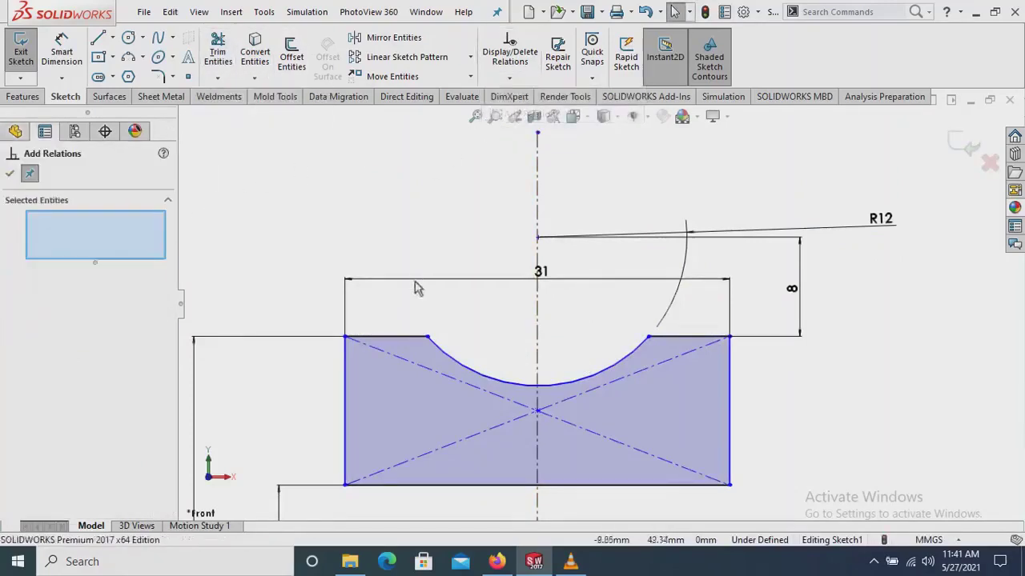
click(392, 344)
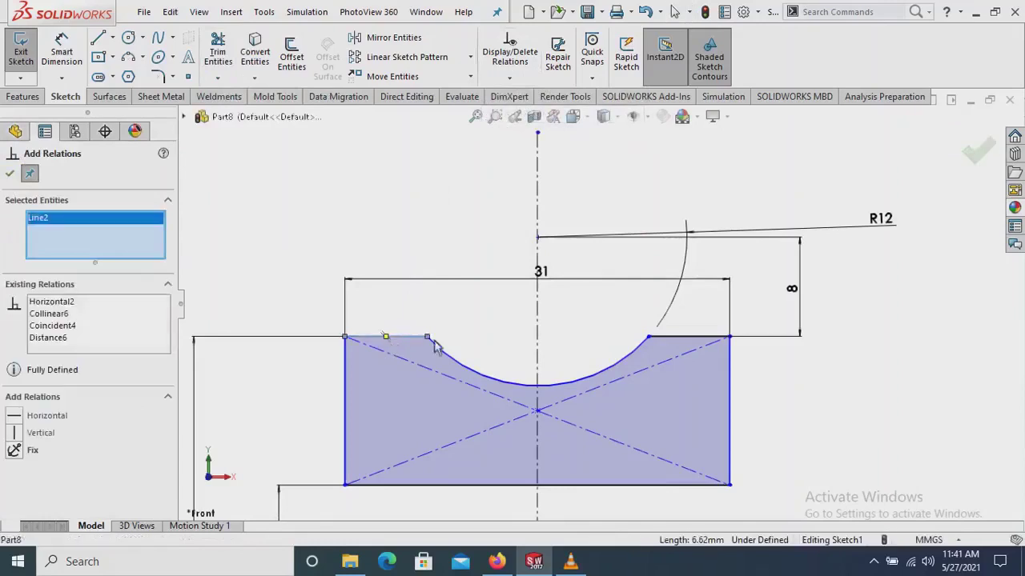
click(698, 344)
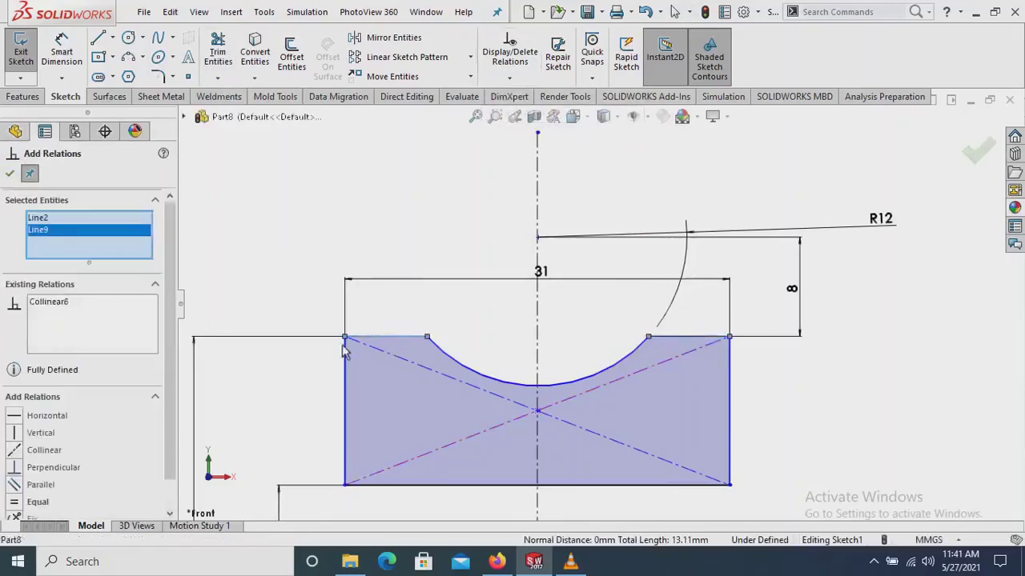
click(16, 502)
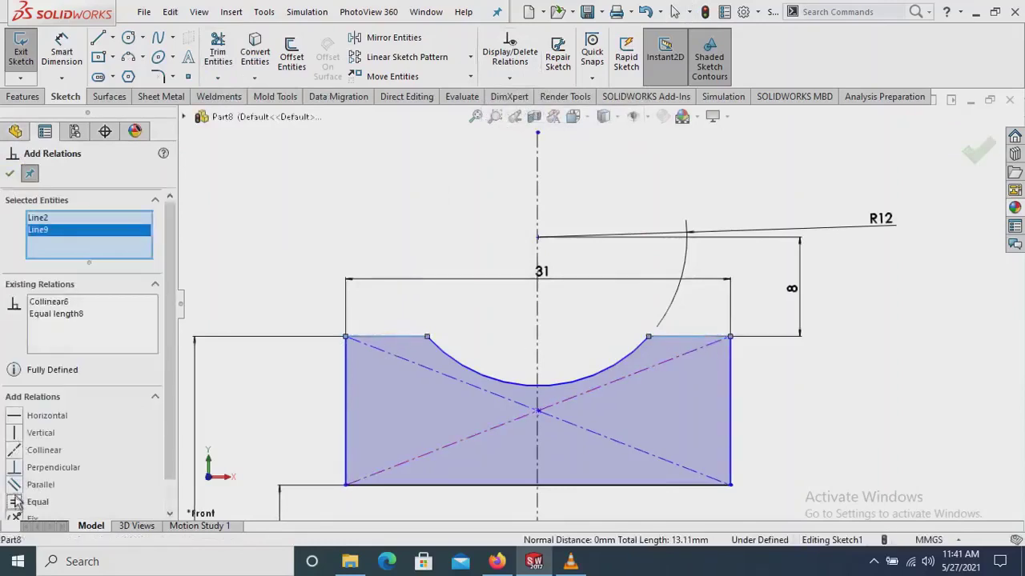
click(11, 175)
Fit the whole sketch in view and prepare a 2.10 mm sketch fillet
key(f)
scroll(366, 264, down, 2)
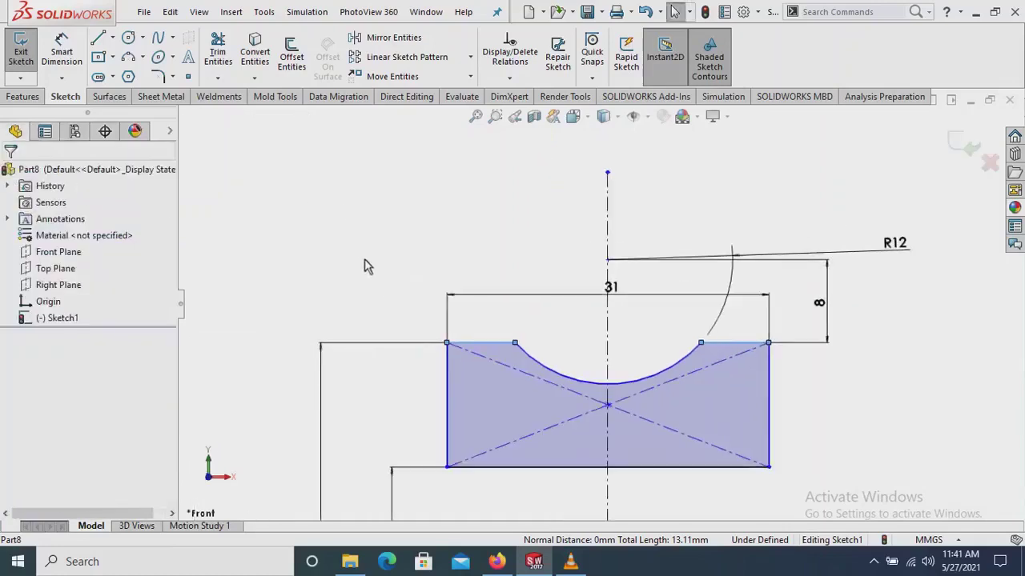
scroll(400, 260, up, 1)
scroll(441, 256, up, 2)
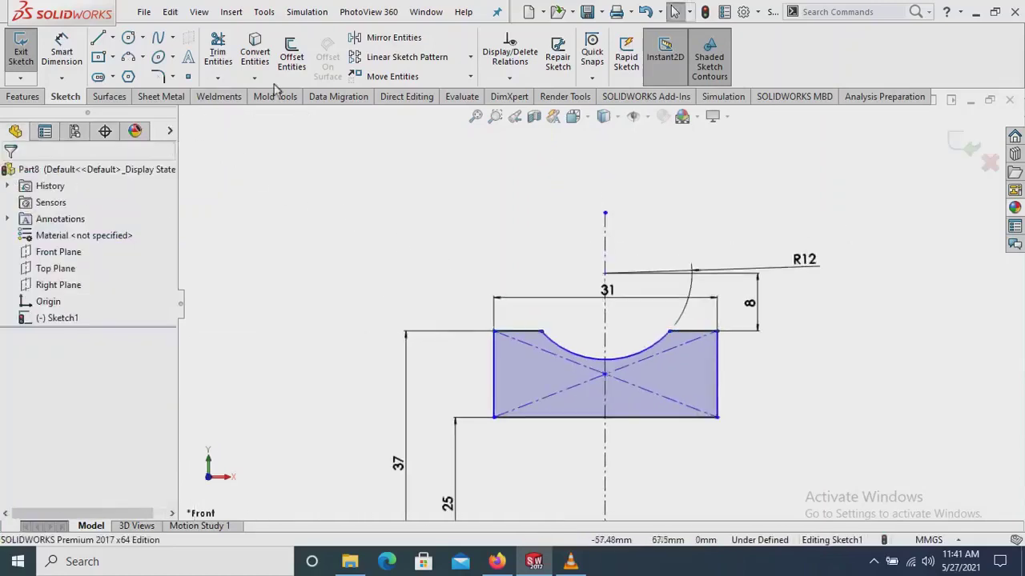
click(24, 97)
click(67, 97)
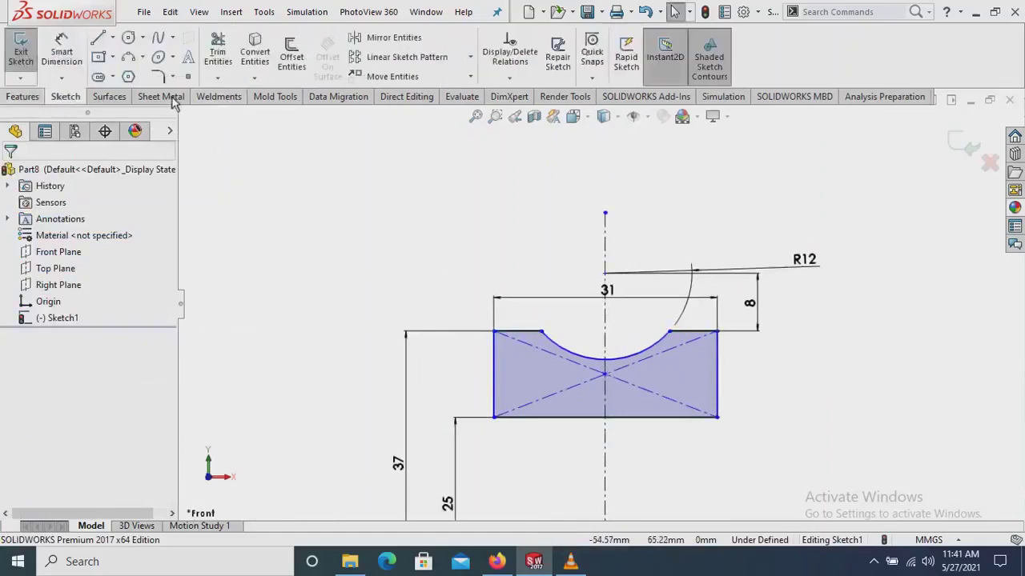
click(158, 78)
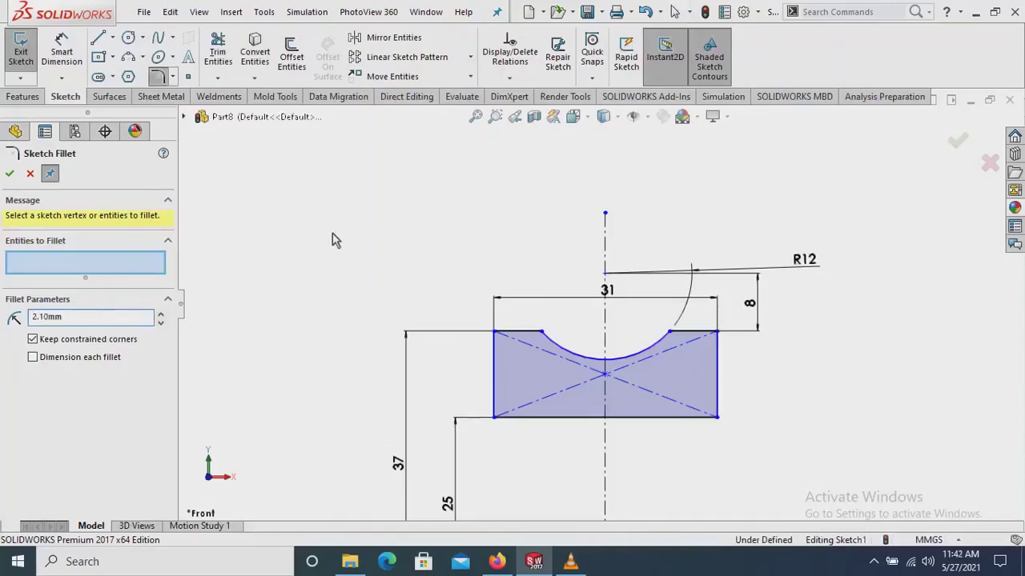
Round the top-left and top-right corners with R2.10 sketch fillets
scroll(523, 350, down, 1)
click(493, 326)
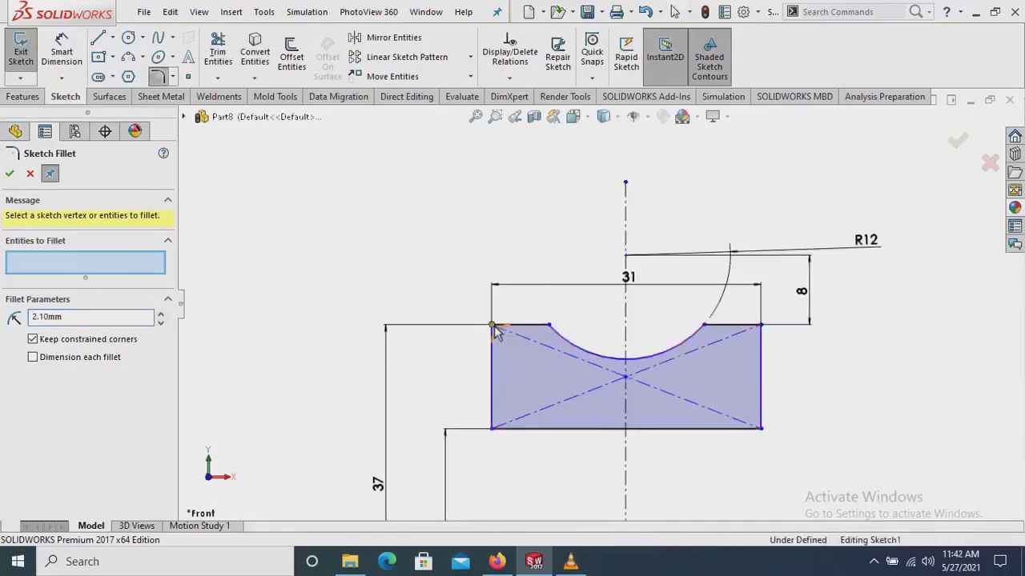
click(548, 293)
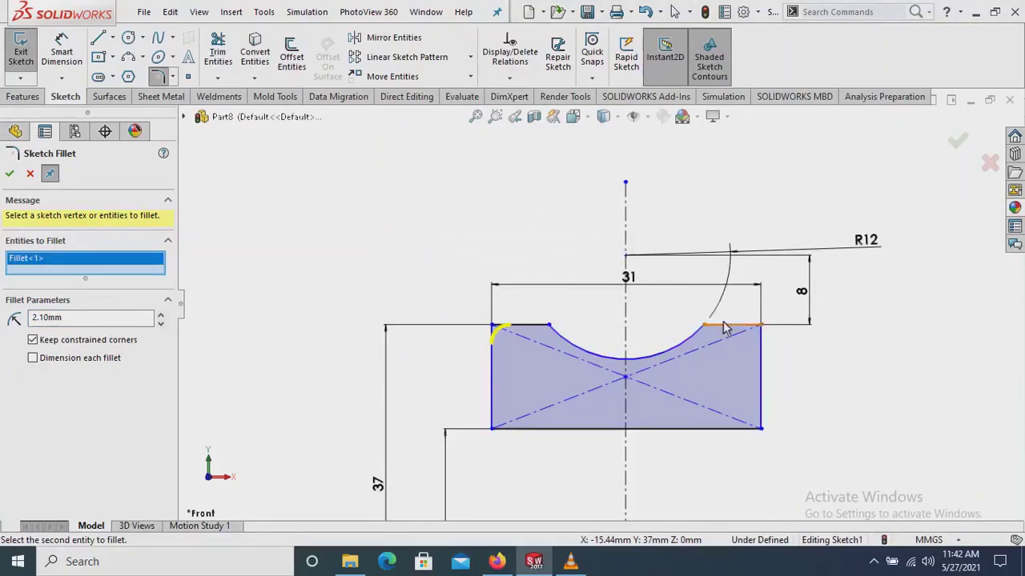
click(760, 326)
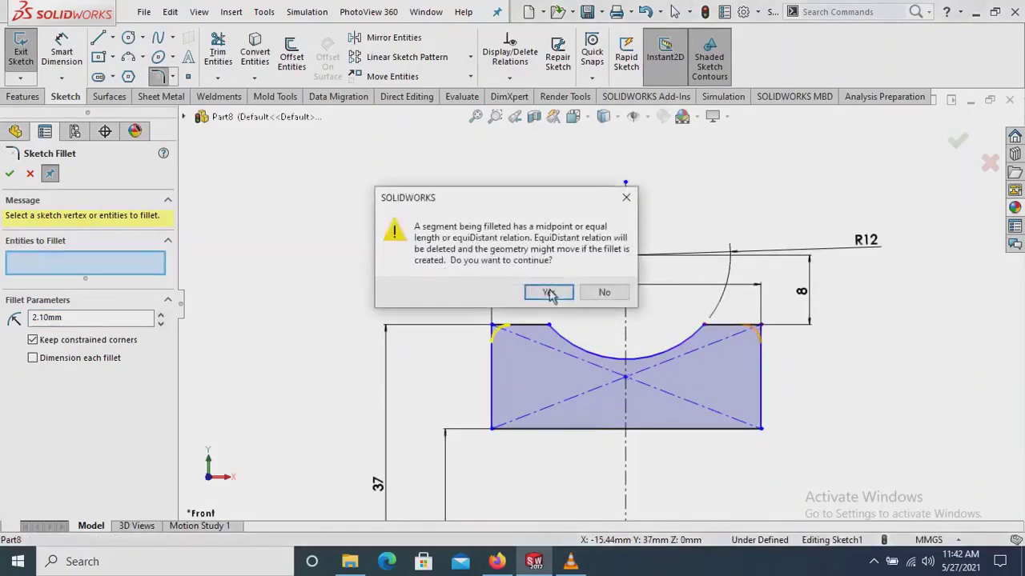
click(546, 293)
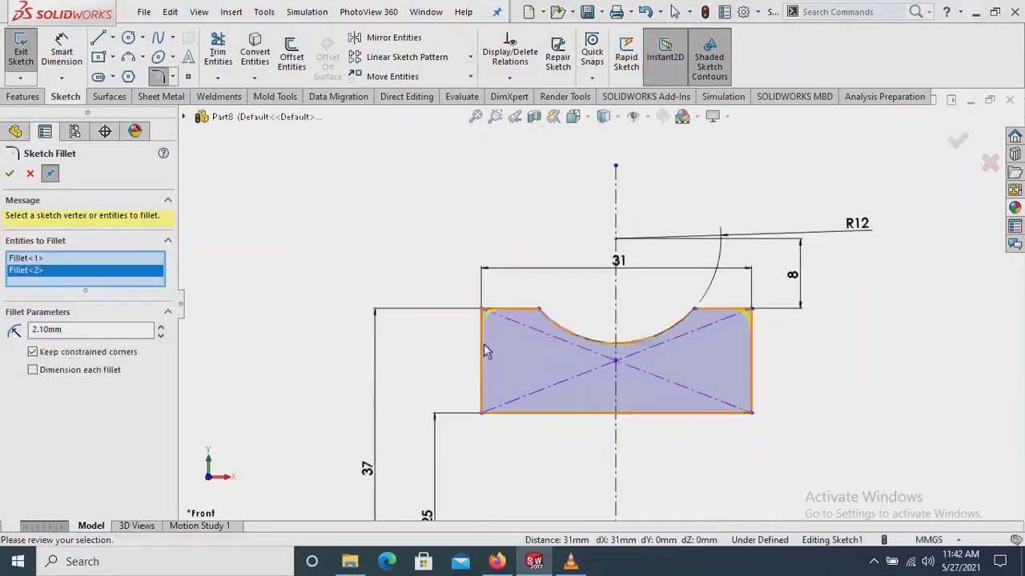
click(10, 174)
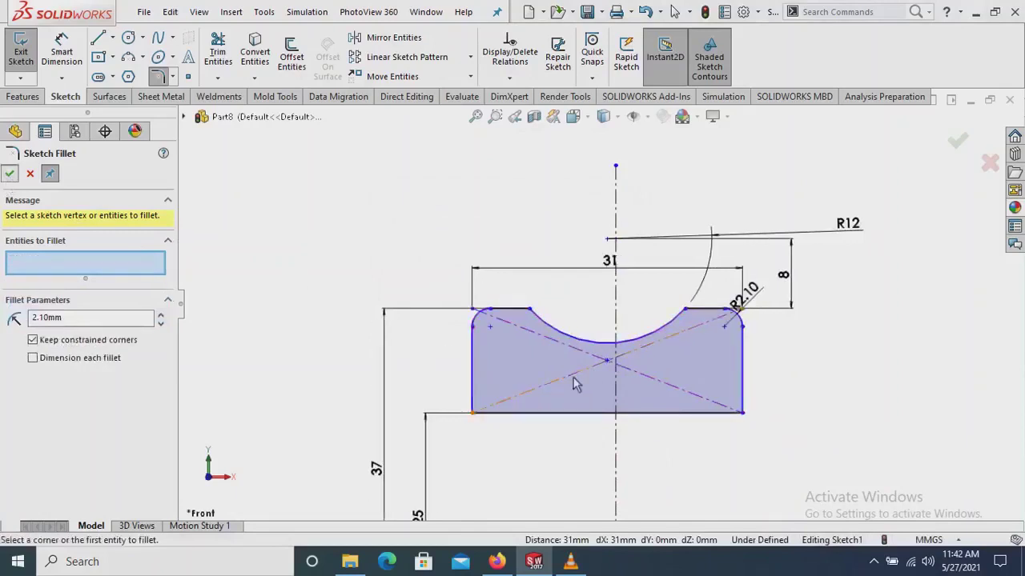
scroll(573, 377, up, 3)
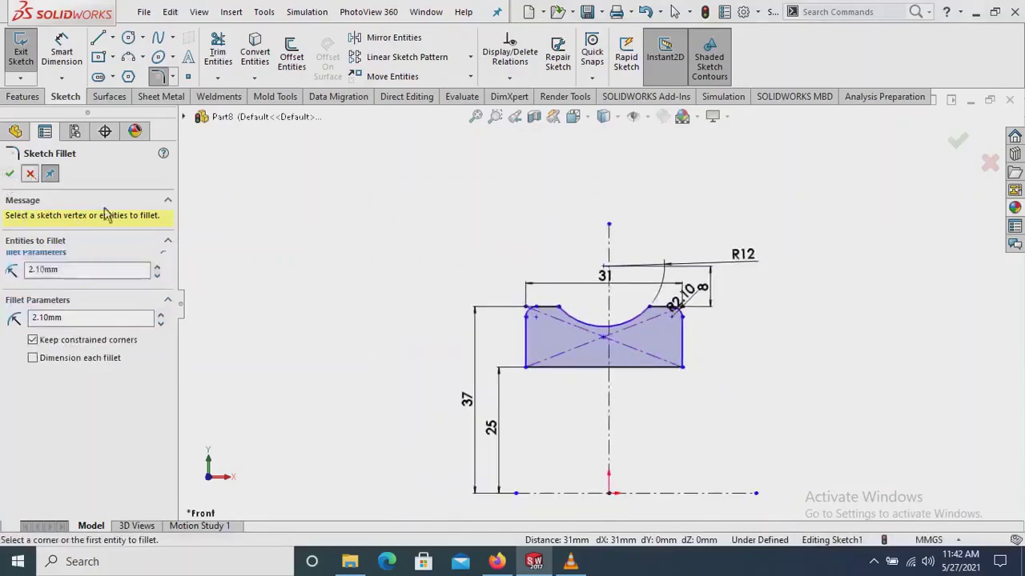
click(30, 174)
Move the R2.10 label clear of the 8 dimension and zoom out to fit the profile
scroll(645, 406, down, 2)
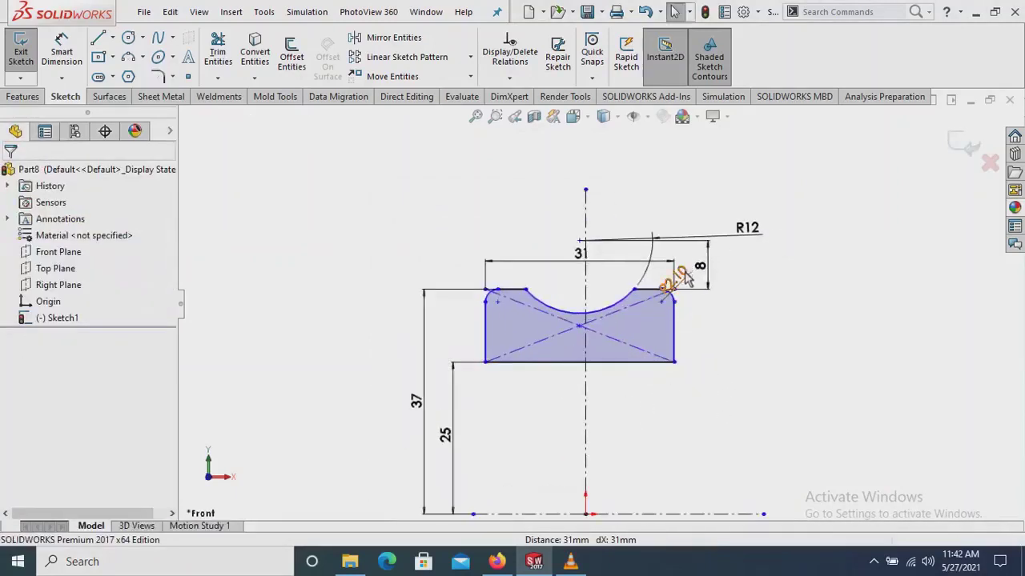
drag(675, 285, 717, 340)
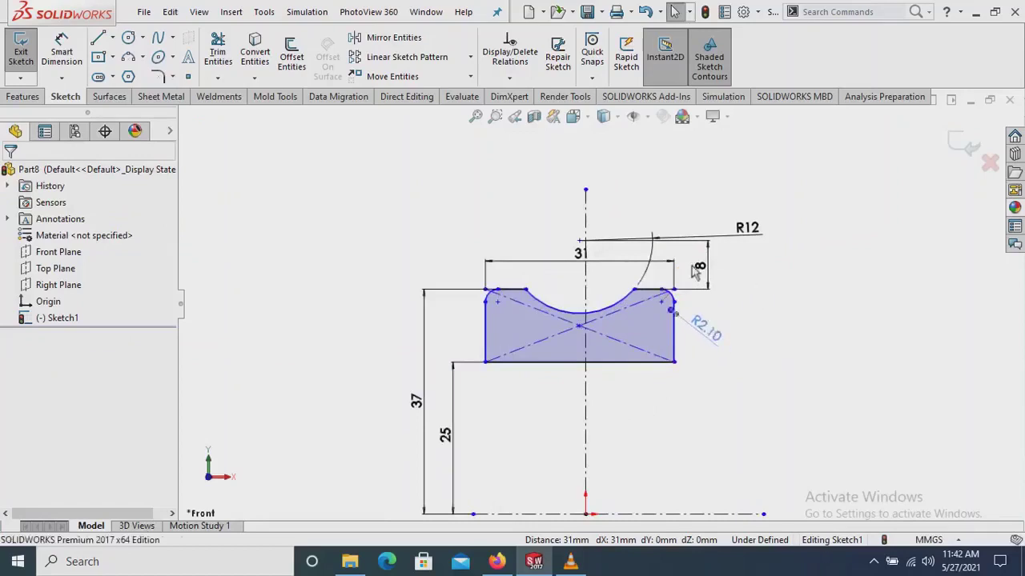
click(14, 176)
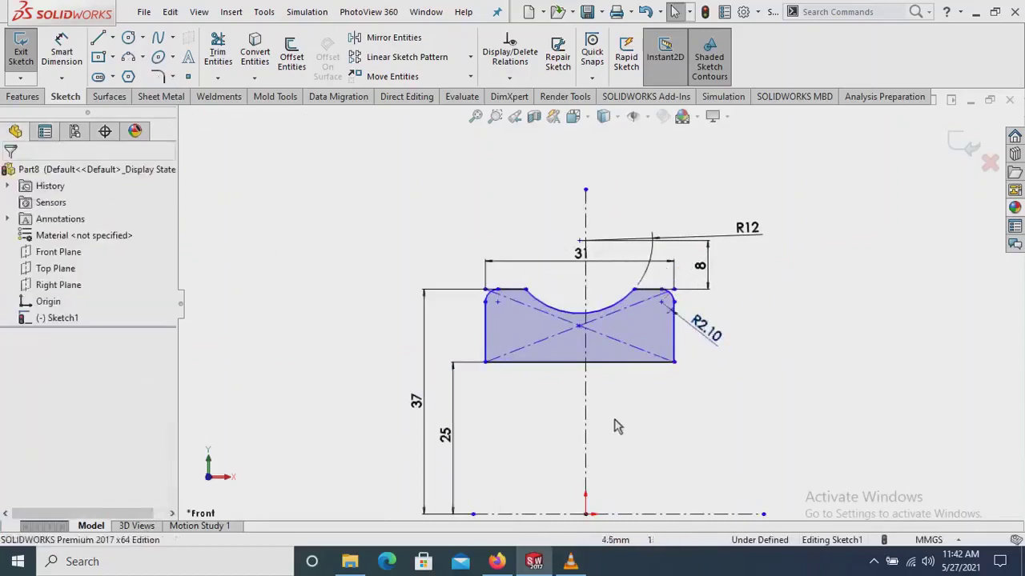
scroll(613, 424, up, 1)
scroll(614, 423, up, 1)
scroll(600, 430, up, 1)
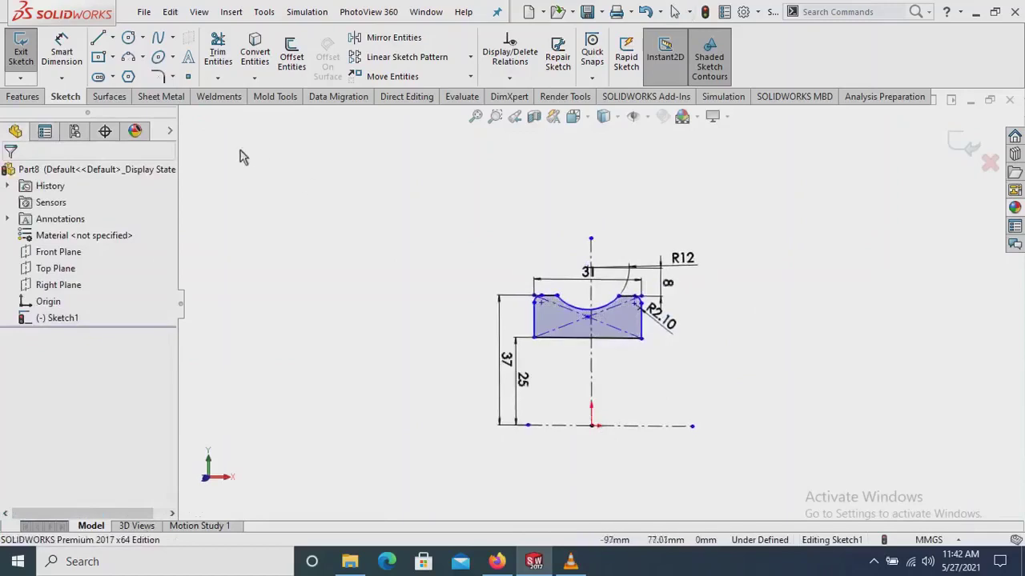
click(39, 98)
Revolve the profile 360° about the centreline into Revolve1, then orbit to view the ring
click(76, 55)
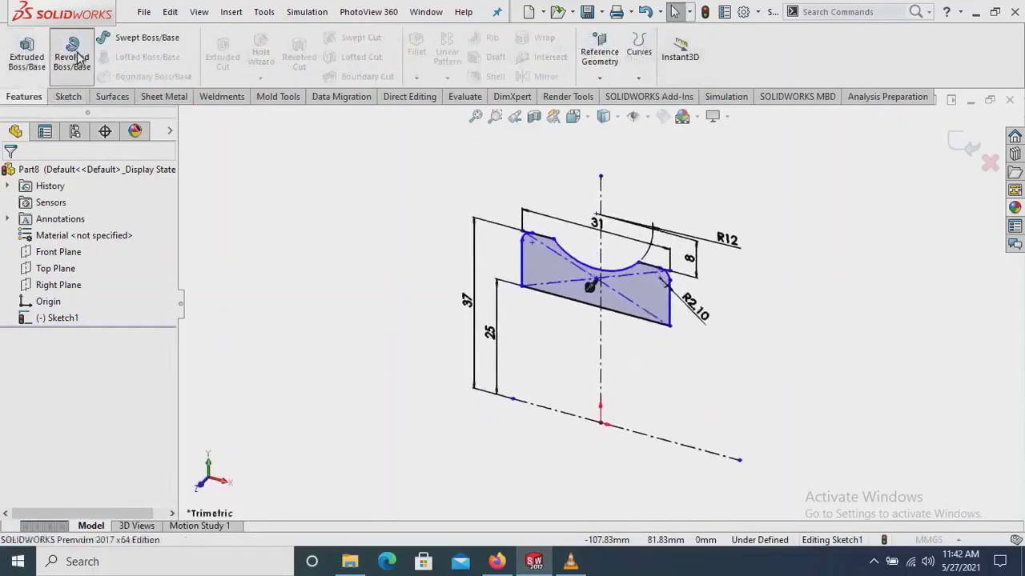
click(637, 434)
scroll(602, 435, up, 2)
scroll(600, 432, up, 1)
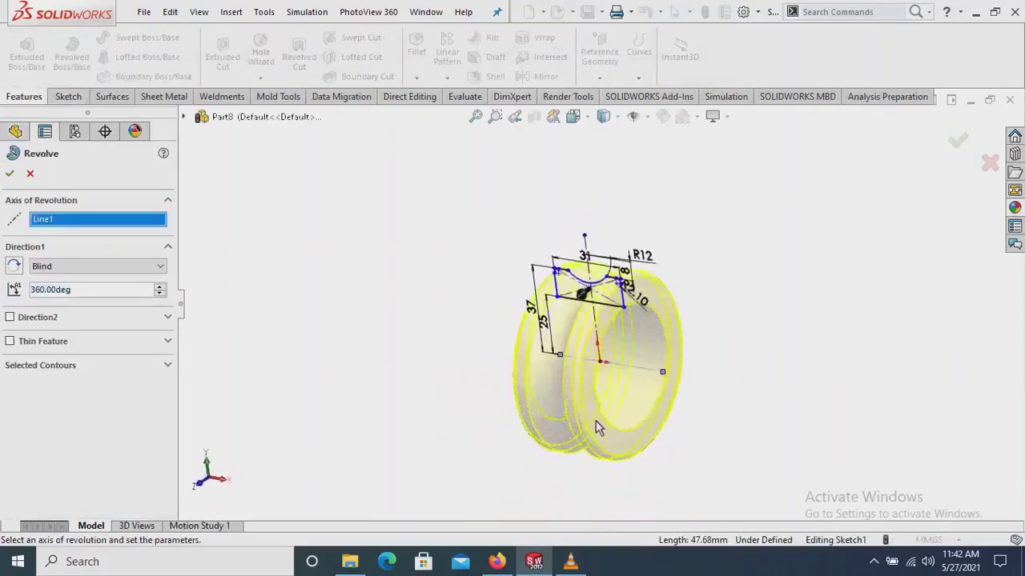
click(10, 175)
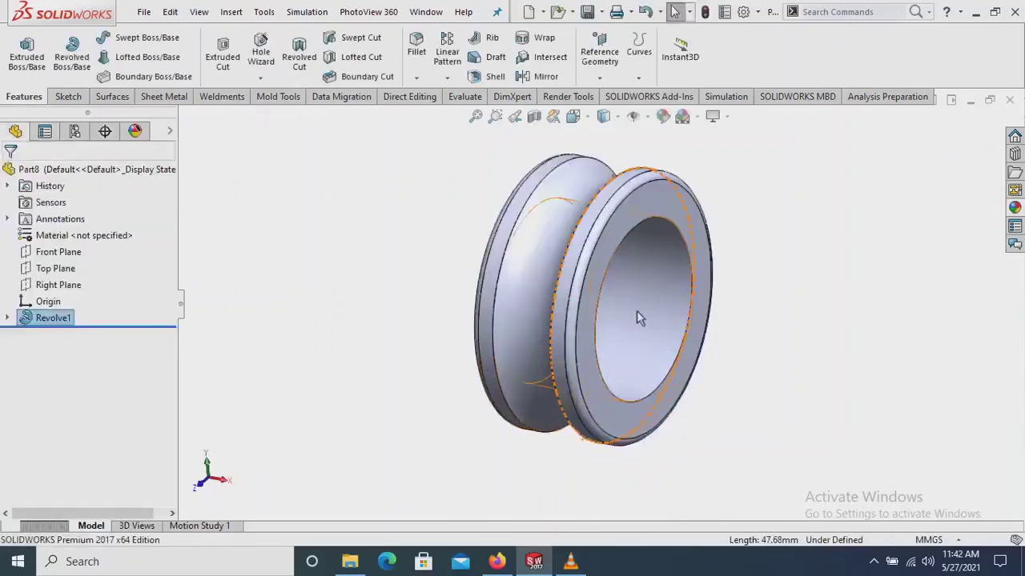
mouse_move(637, 310)
middle_down()
mouse_move(684, 340)
mouse_move(635, 331)
mouse_move(665, 265)
mouse_move(723, 339)
mouse_move(661, 304)
mouse_move(661, 361)
mouse_move(663, 319)
mouse_move(603, 296)
mouse_move(640, 271)
middle_up()
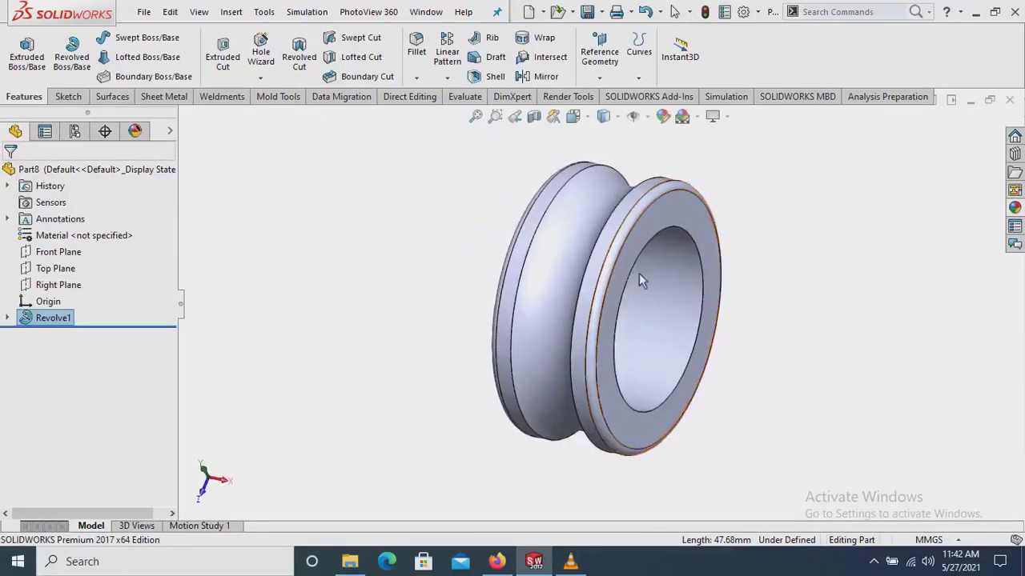
scroll(640, 273, up, 2)
Save the part as '2. Inner Ring' in the Ball Bearing folder, then turn the view
click(590, 13)
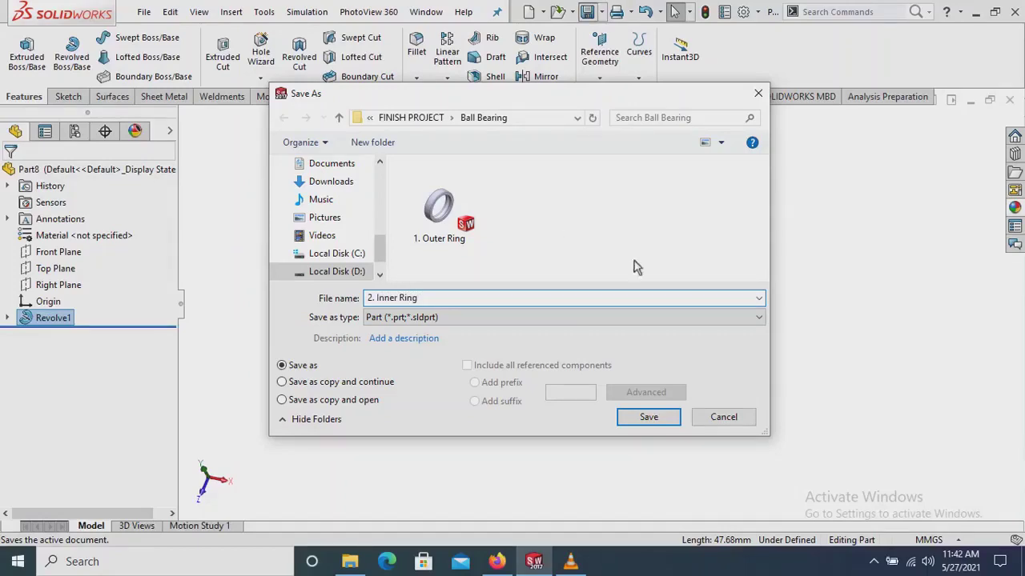
click(647, 420)
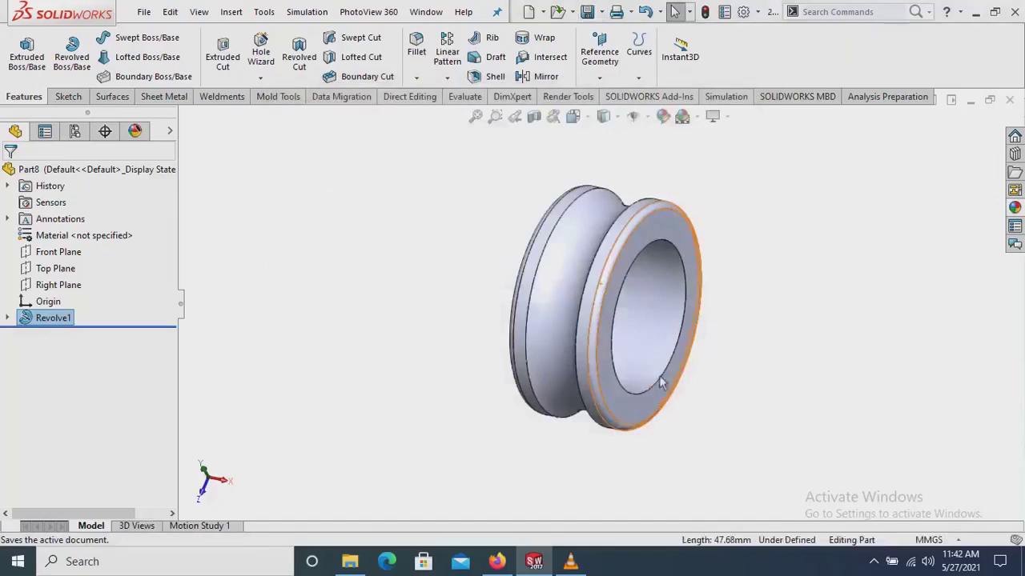
middle_drag(779, 388, 748, 315)
scroll(712, 325, down, 2)
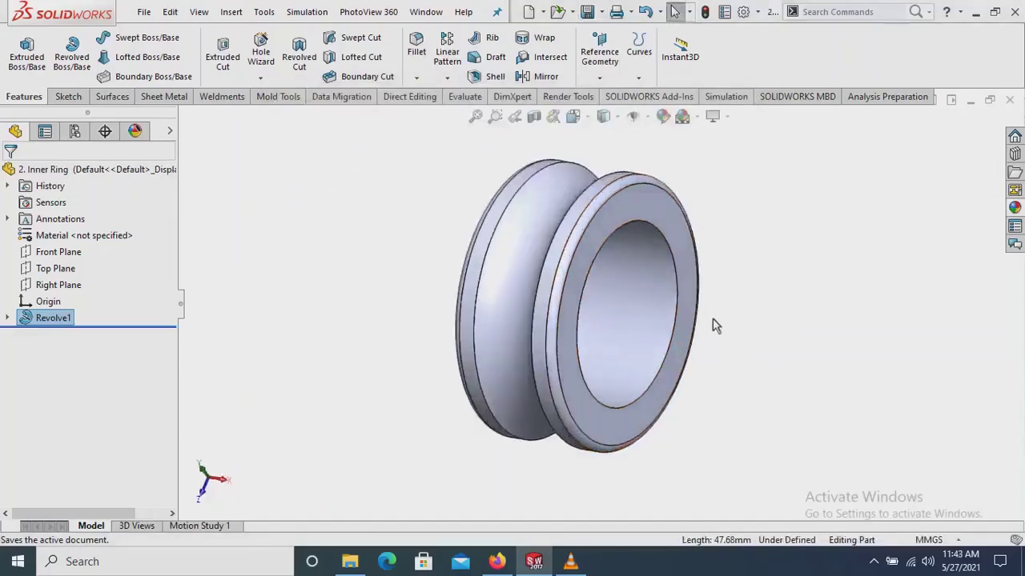
middle_drag(697, 350, 594, 233)
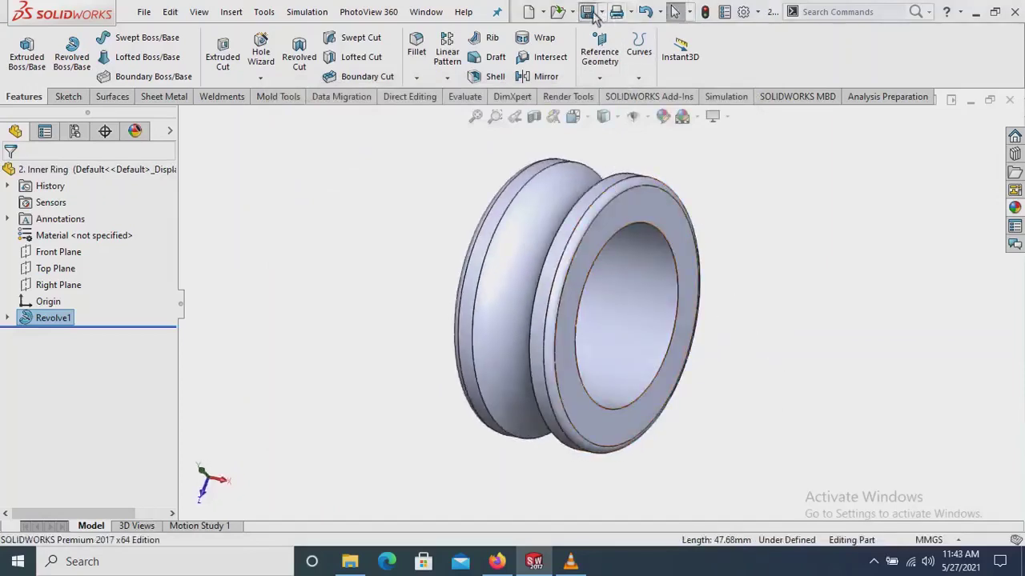
Close the inner ring part and create a new part document
click(1011, 98)
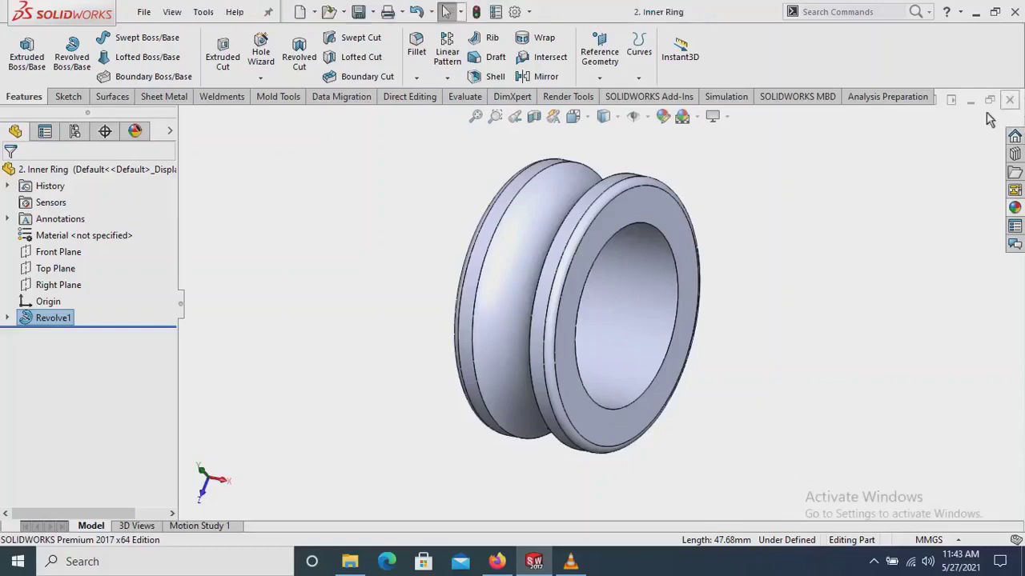
click(300, 12)
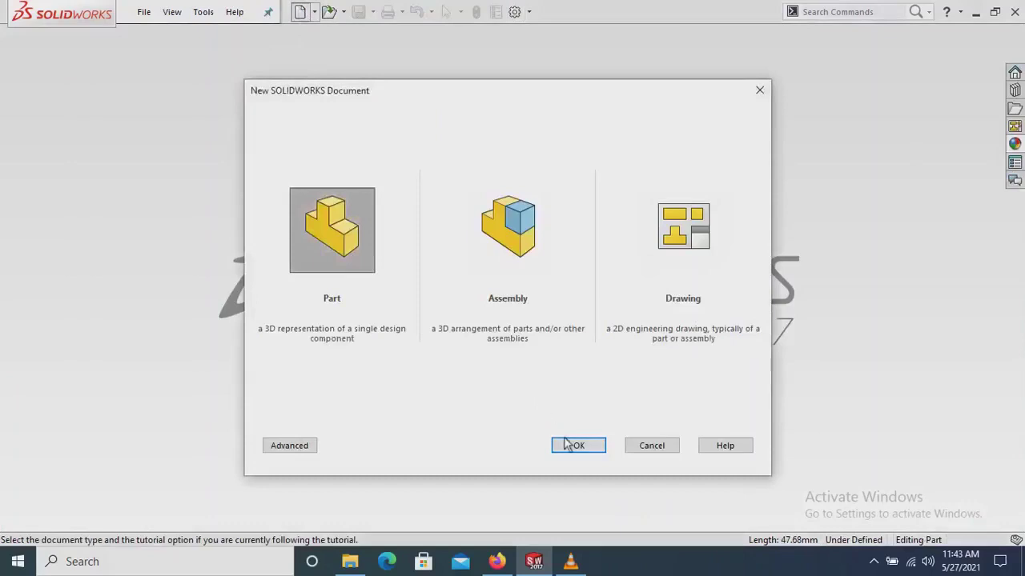
click(565, 445)
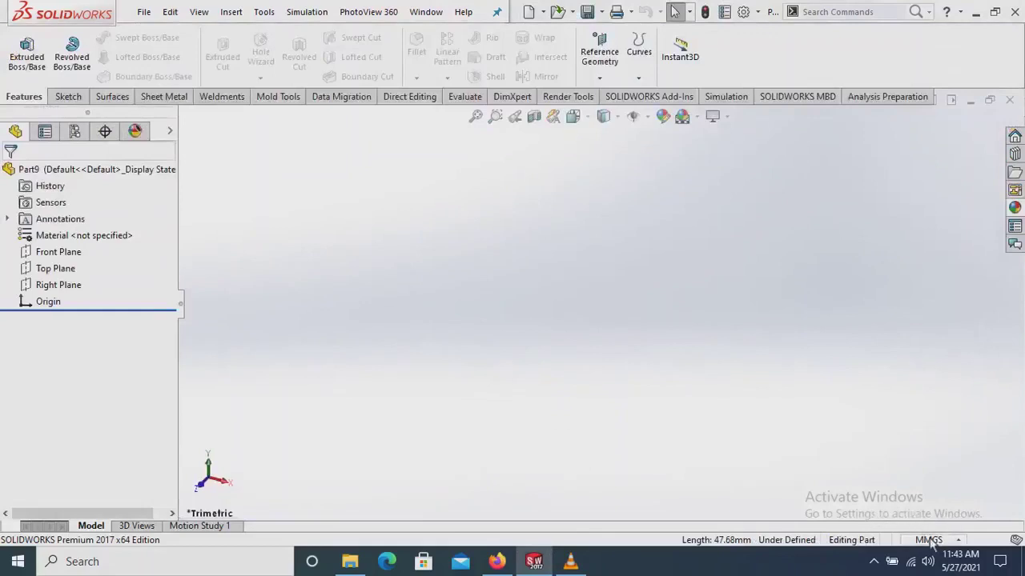
Apply the Plain White scene background and select the Front Plane
click(696, 117)
click(705, 155)
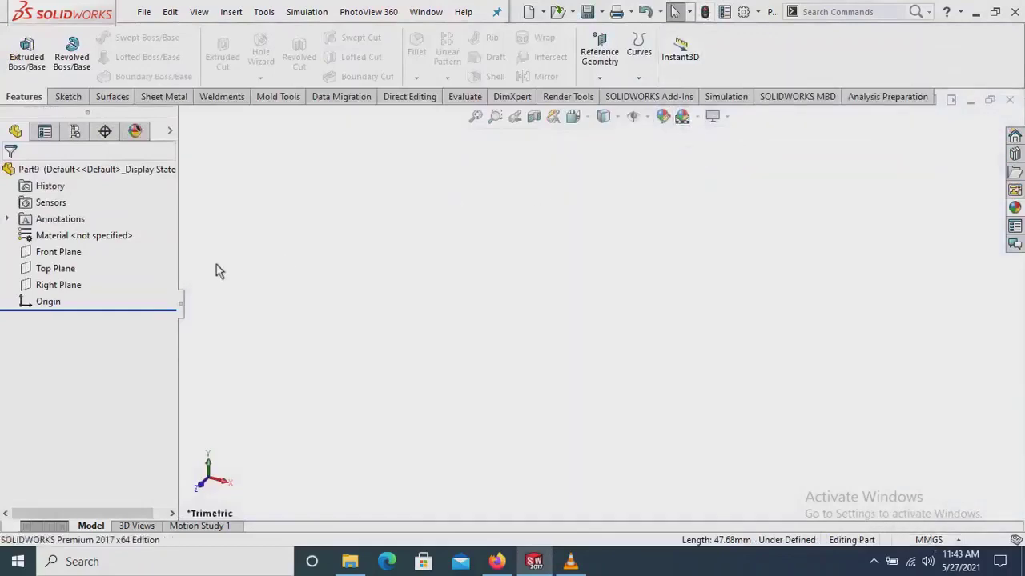
click(64, 251)
Sketch a horizontal line across the origin on the Front Plane
click(81, 225)
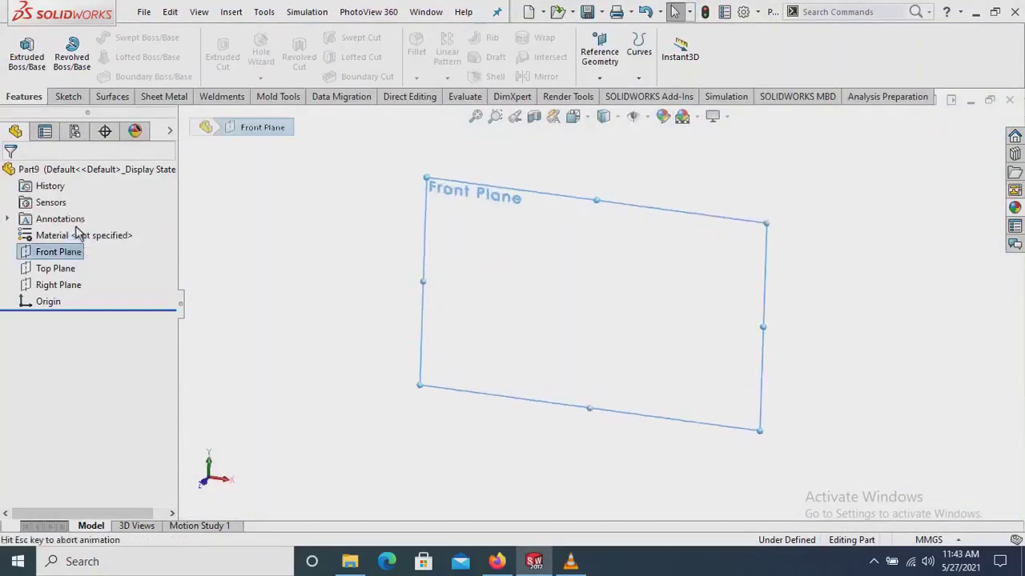
click(100, 42)
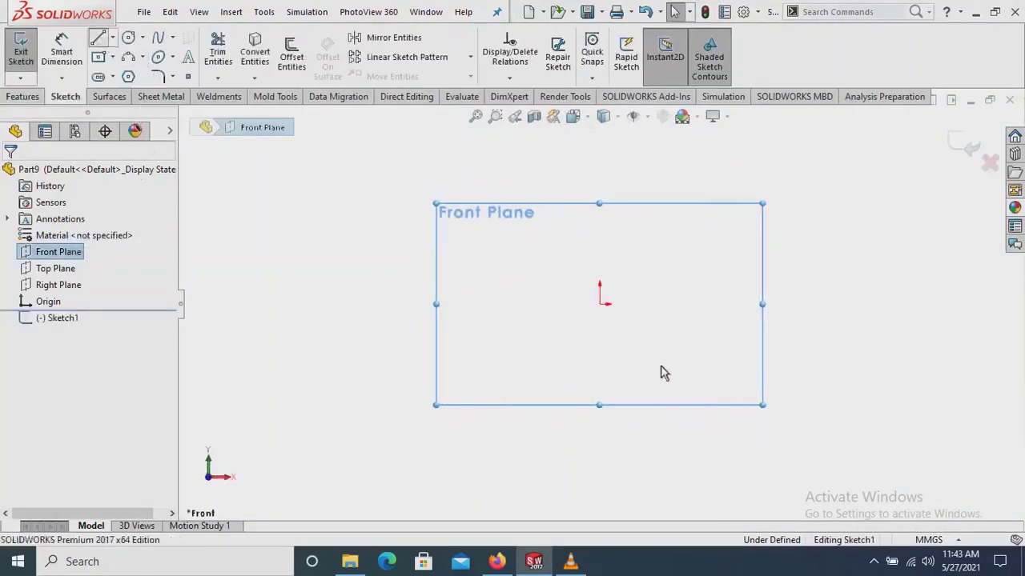
click(521, 304)
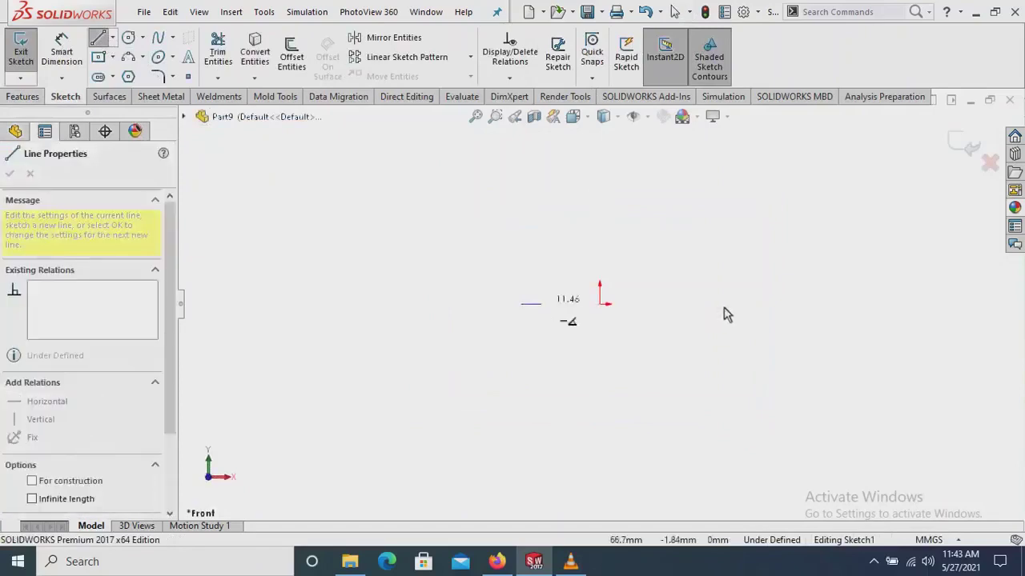
click(724, 305)
right_click(734, 240)
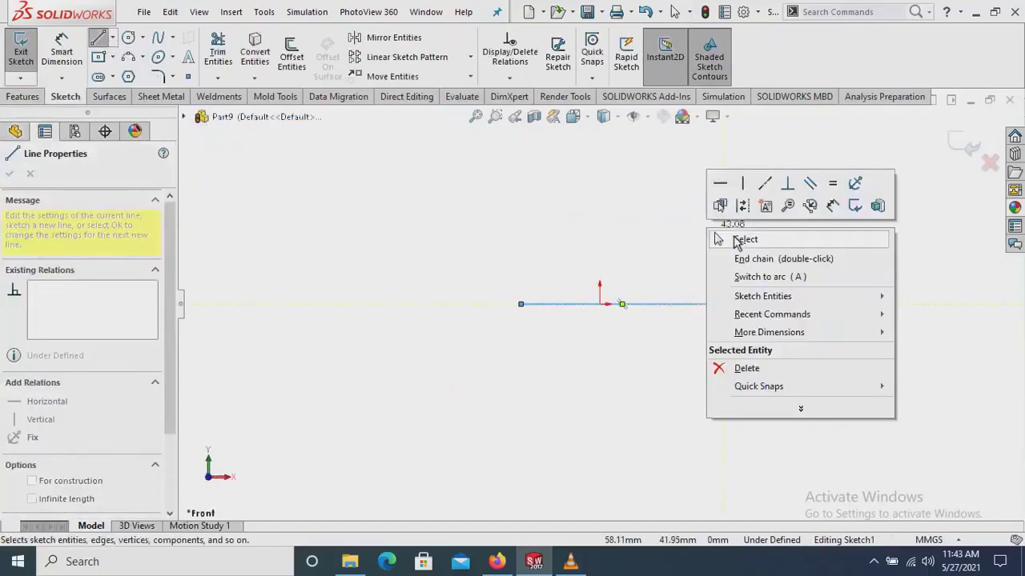
click(740, 235)
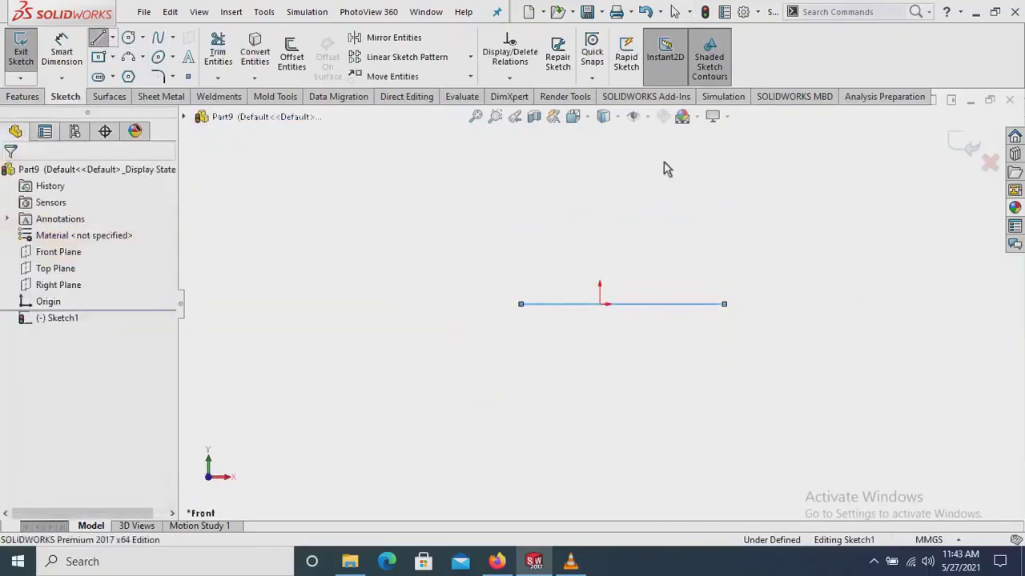
Dimension the horizontal line to 24 mm long
click(68, 46)
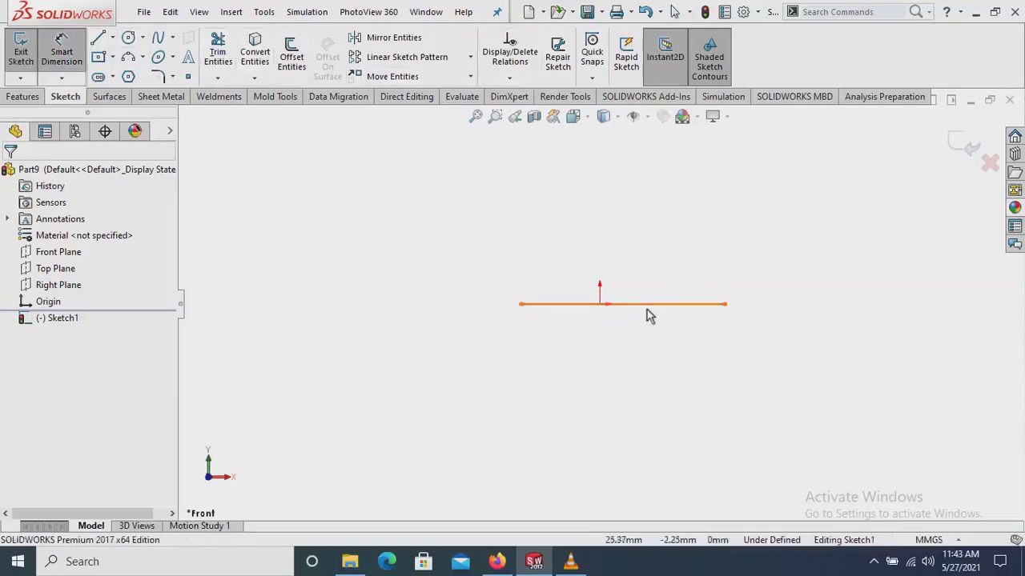
click(617, 369)
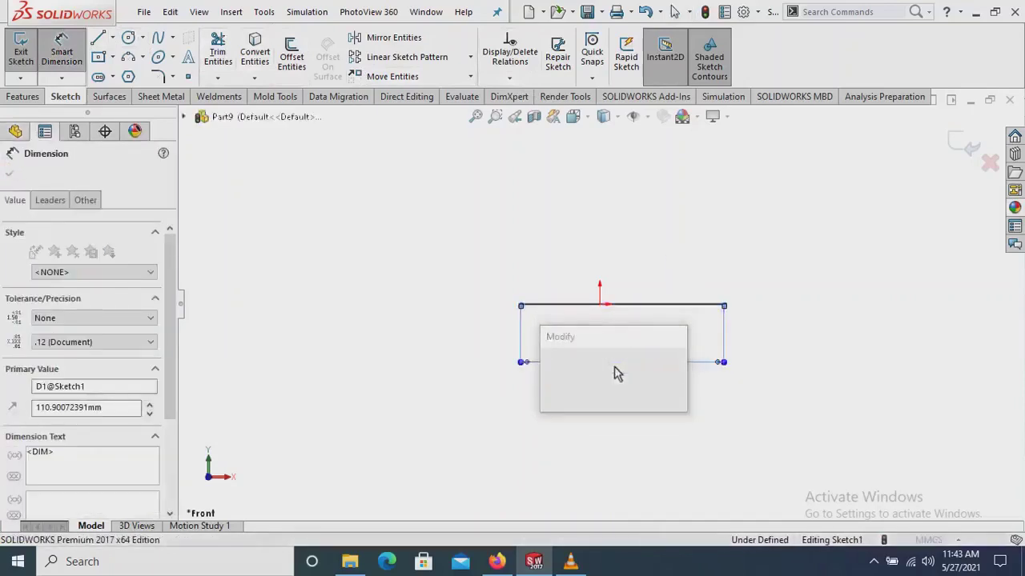
text(24.00mm)
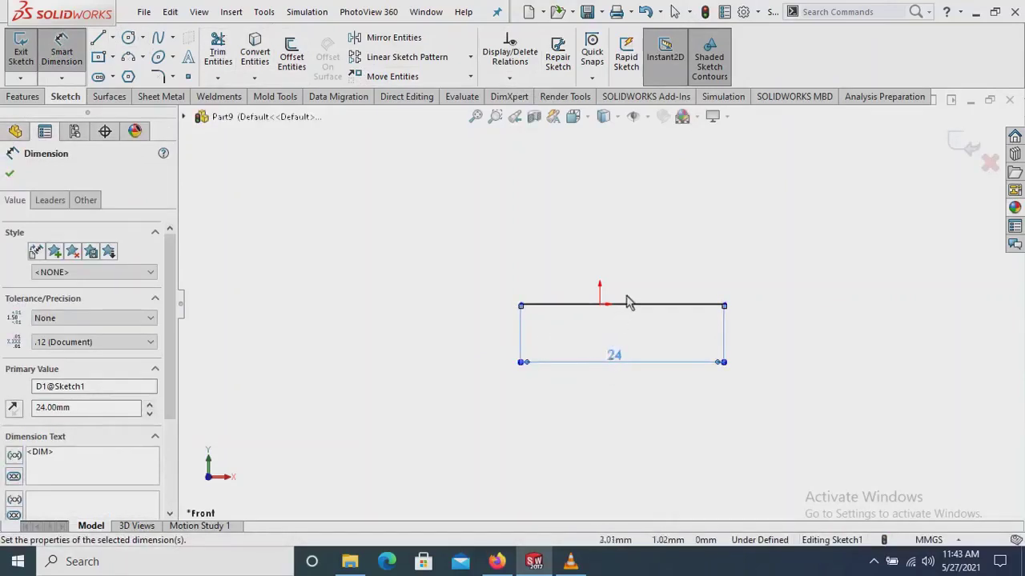
scroll(632, 289, down, 2)
Add a Coincident relation between the line's midpoint and the origin
click(509, 77)
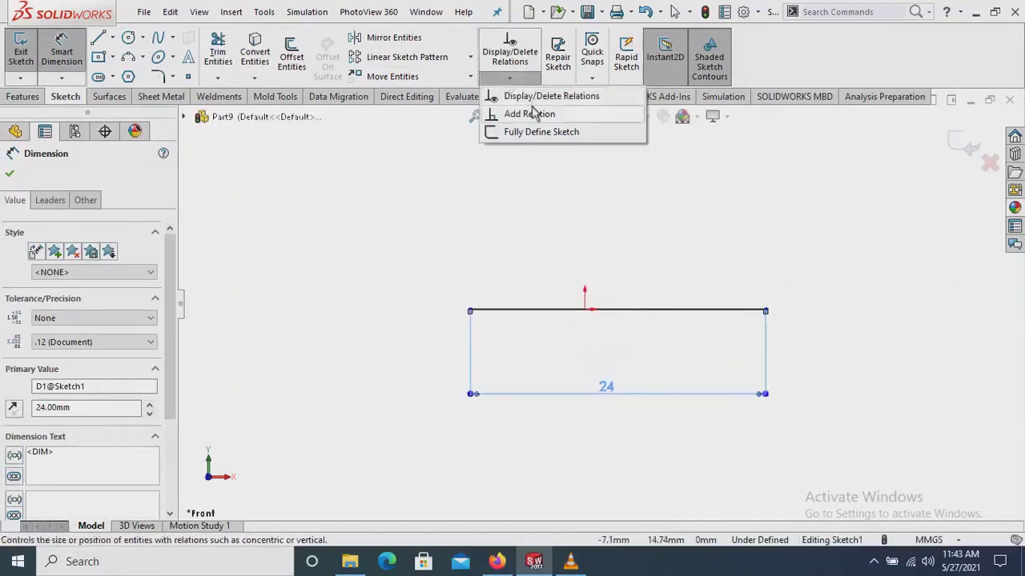
click(529, 114)
scroll(612, 320, down, 1)
scroll(608, 328, down, 1)
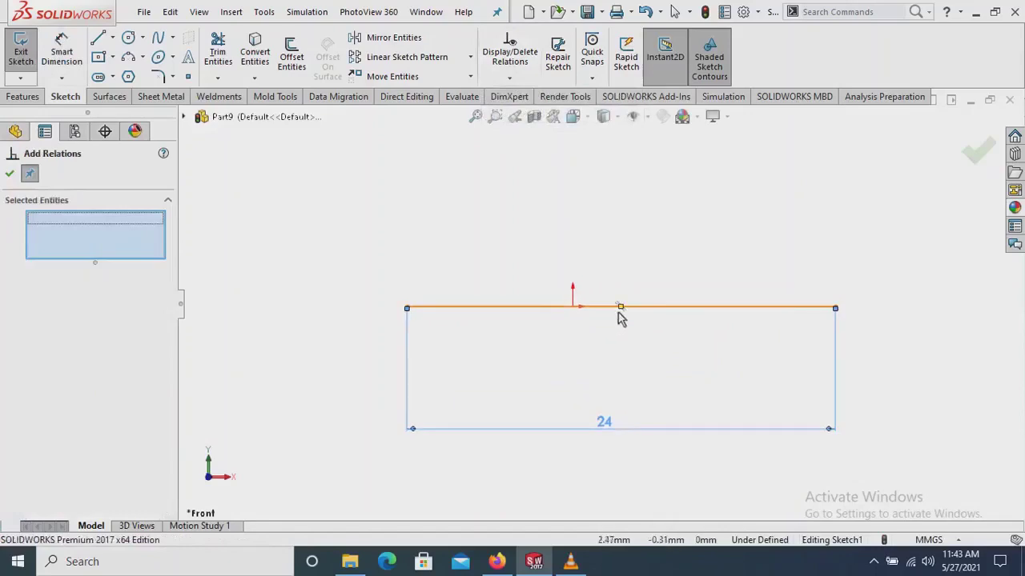
click(621, 309)
click(573, 309)
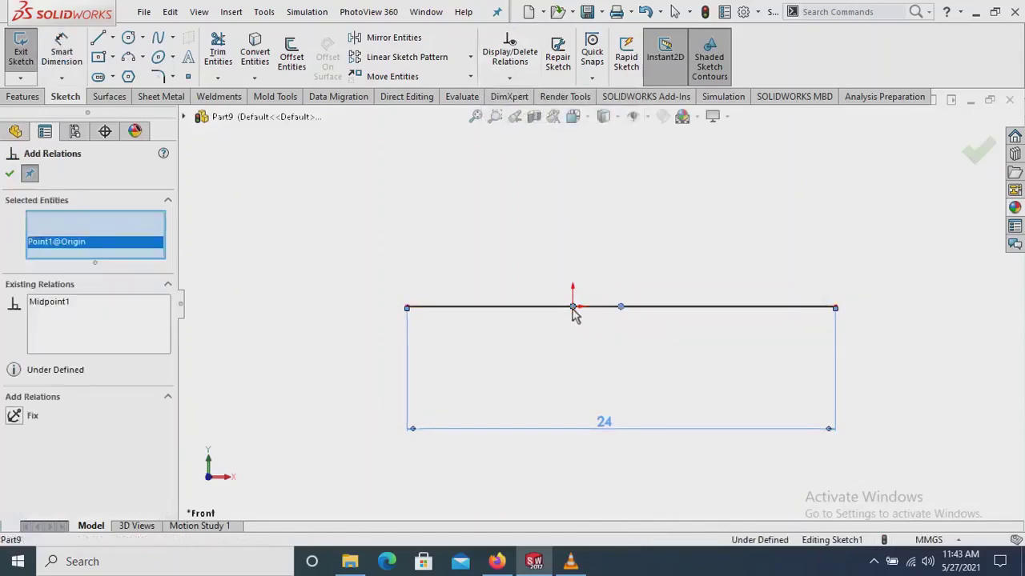
click(11, 451)
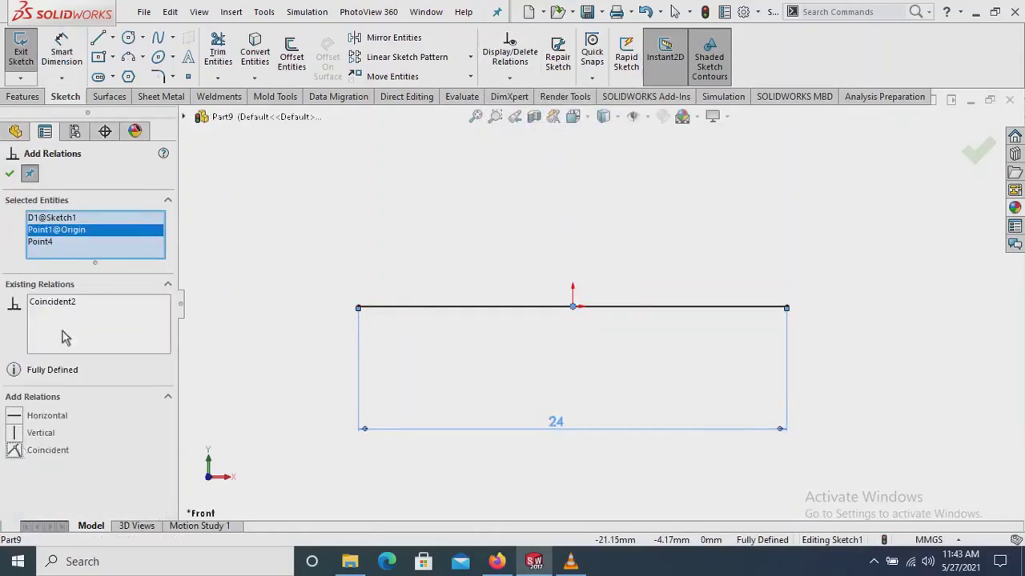
click(9, 175)
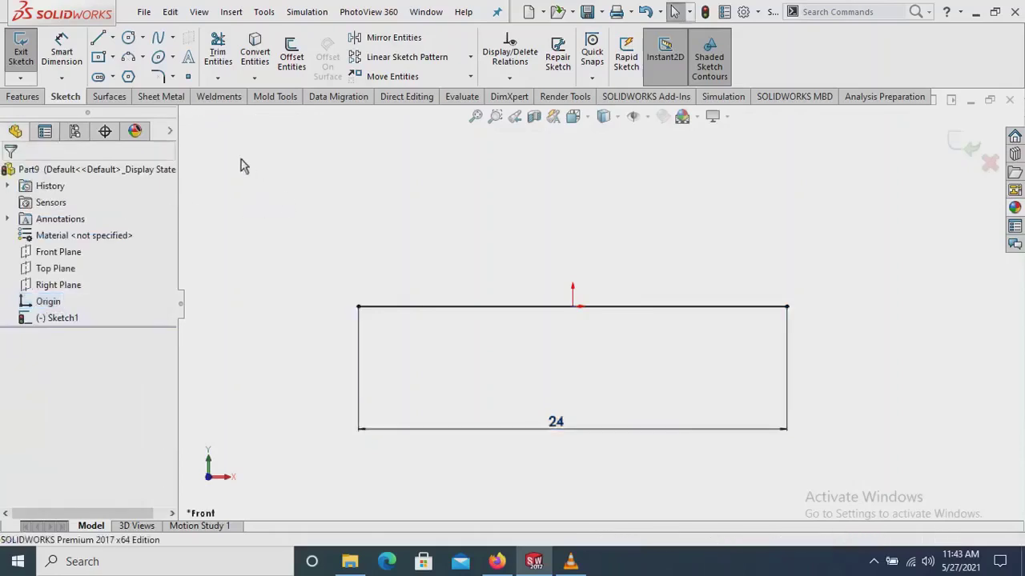
Draw a three-point semicircular arc below the line between its ends; move the 24 dimension above
click(129, 59)
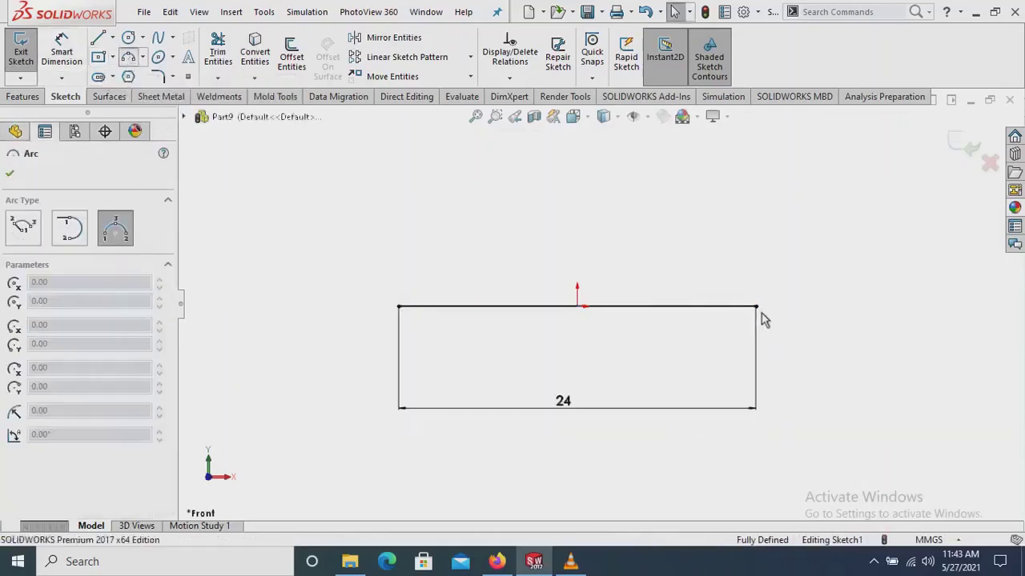
click(755, 307)
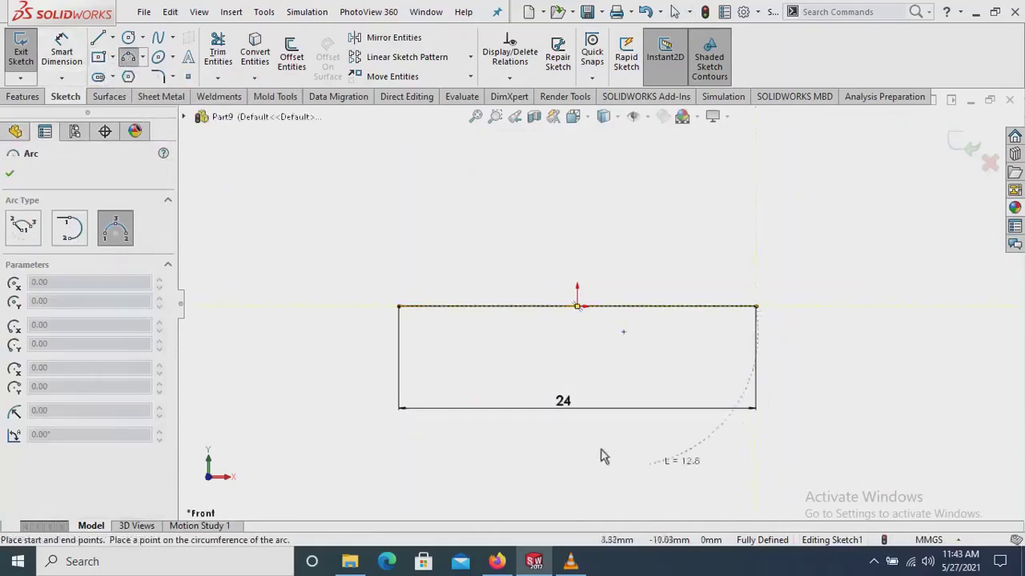
click(399, 307)
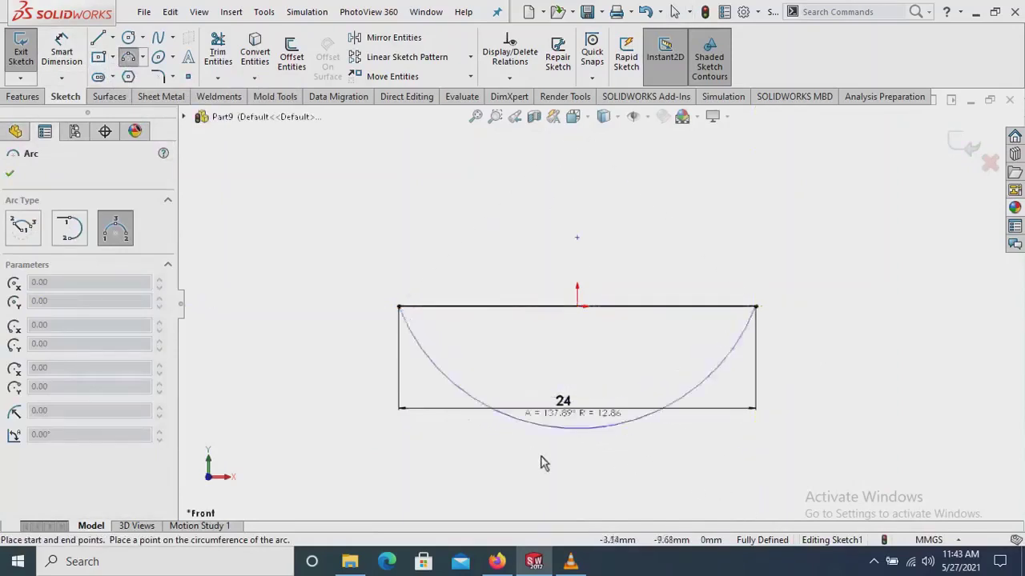
click(577, 485)
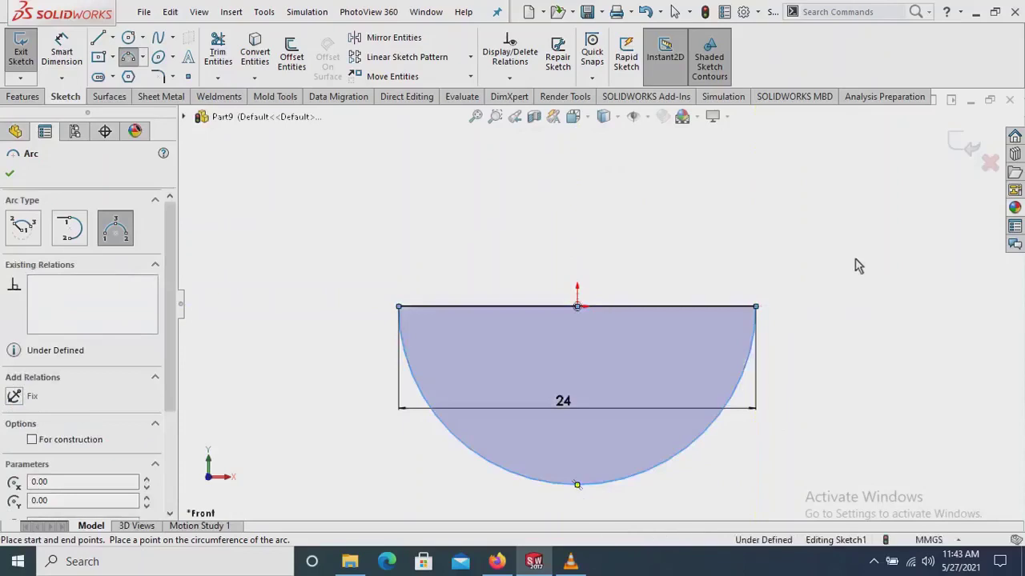
right_click(855, 264)
click(852, 262)
drag(571, 402, 587, 251)
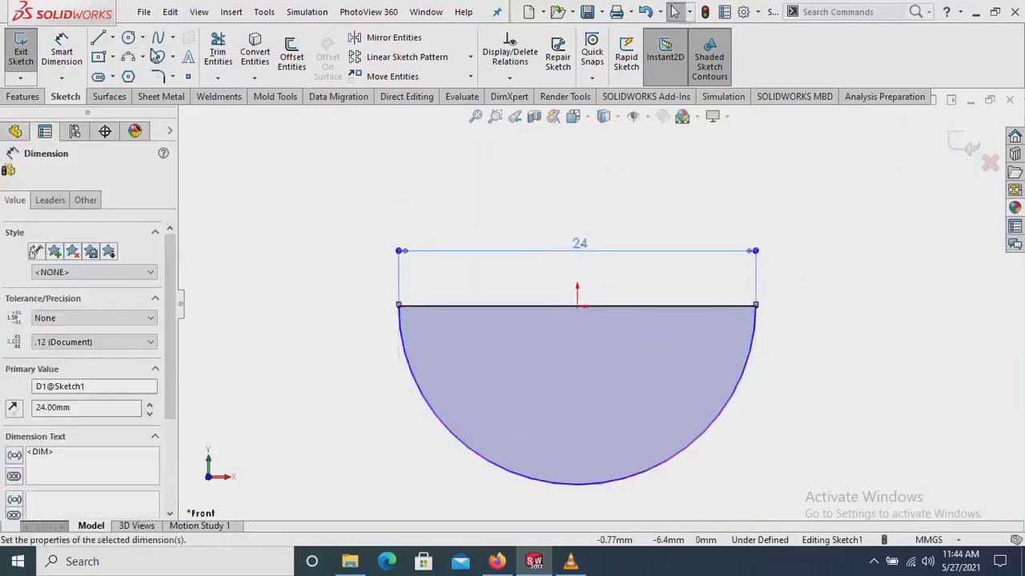
Add an R12 radius dimension to the semicircular arc, fully defining Sketch1
key(Escape)
key(d)
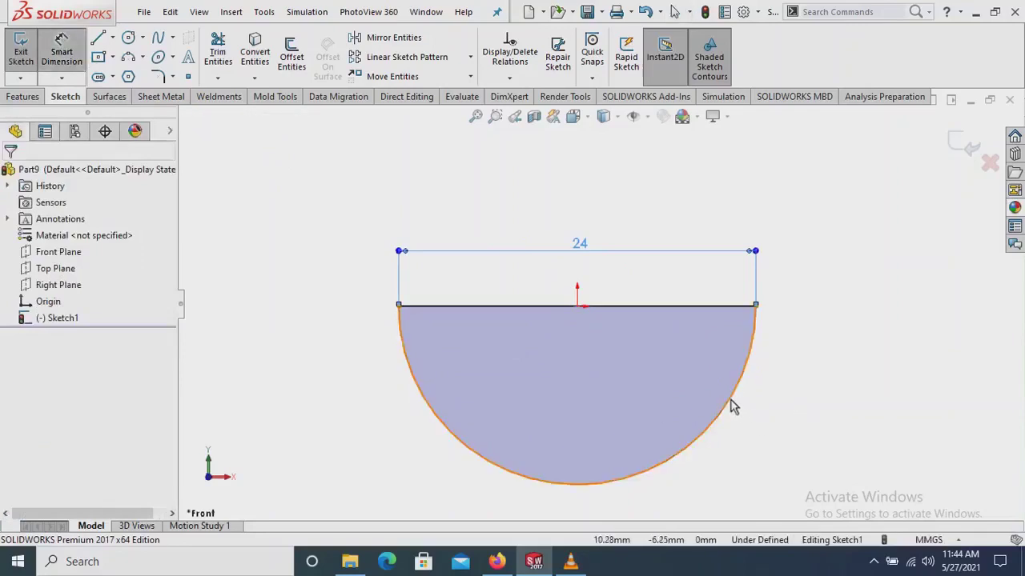
click(780, 405)
click(768, 388)
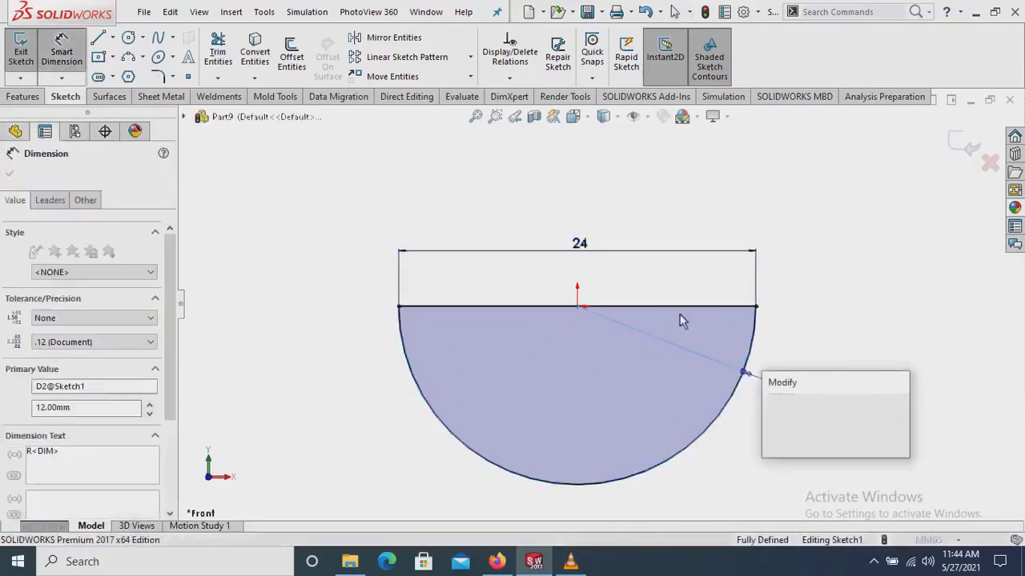
key(Return)
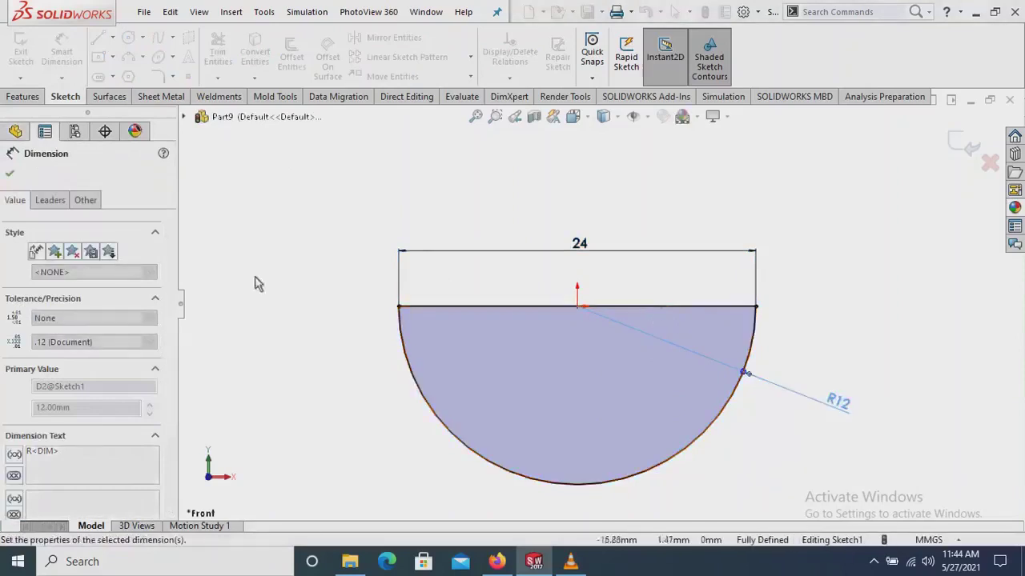
click(10, 173)
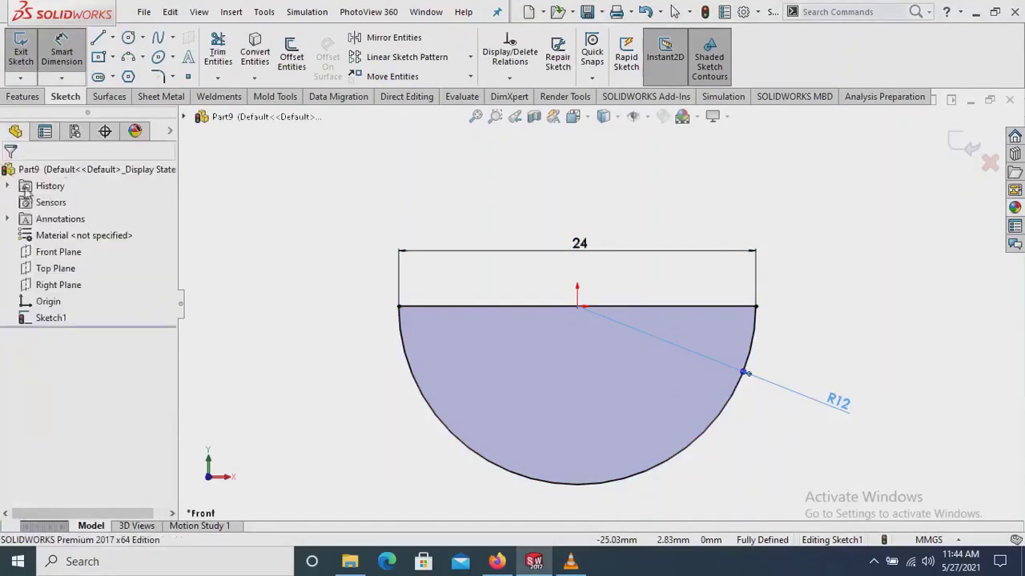
click(29, 97)
scroll(476, 269, up, 1)
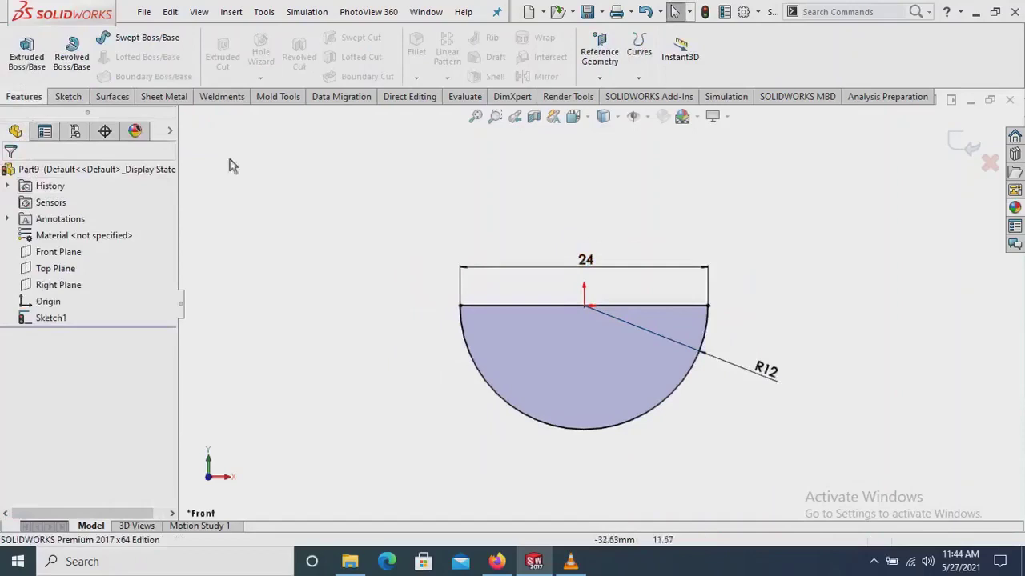
Revolve the half-disc 360° about its top line into a 24 mm sphere and inspect it
click(72, 52)
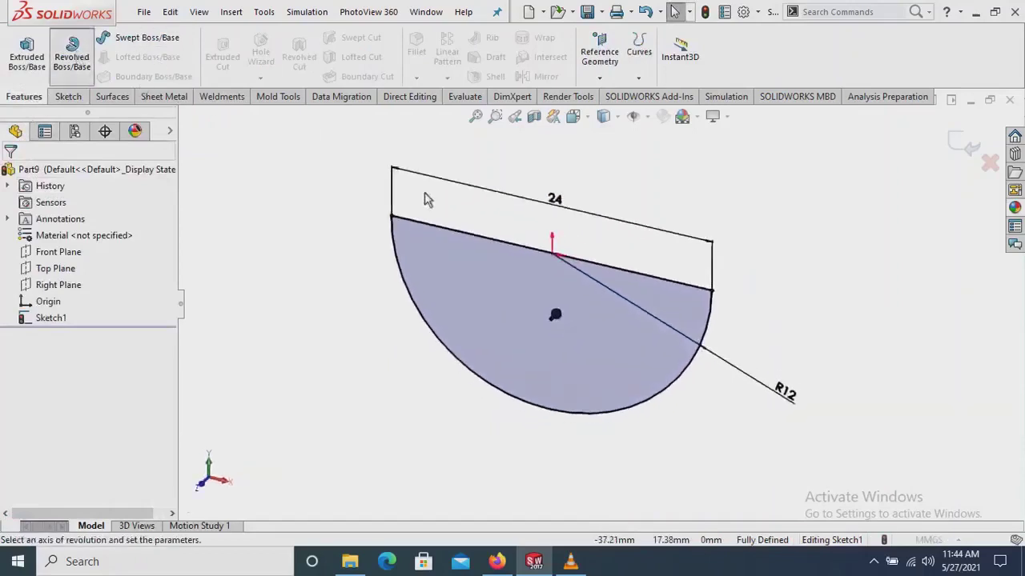
click(593, 270)
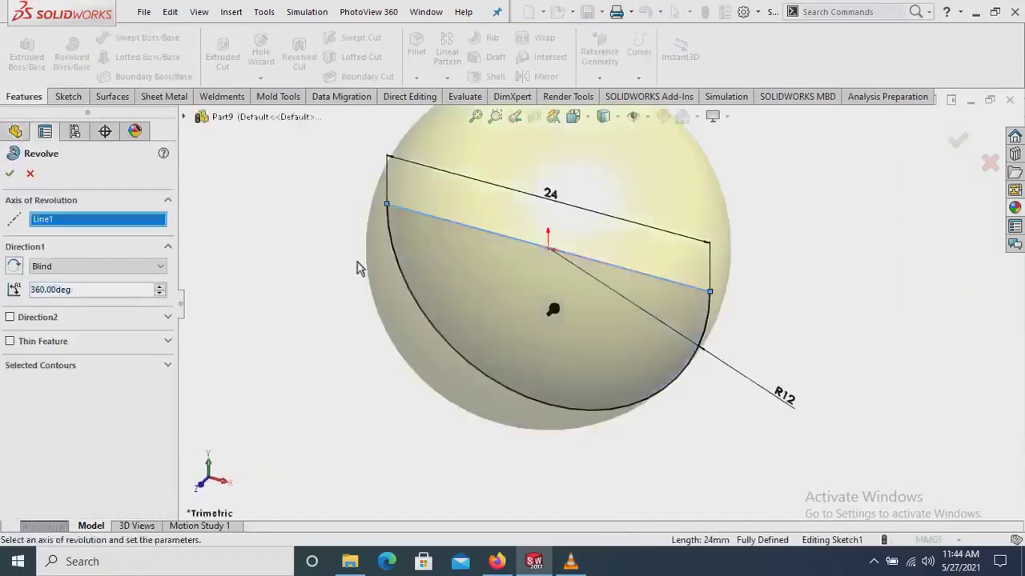
key(f)
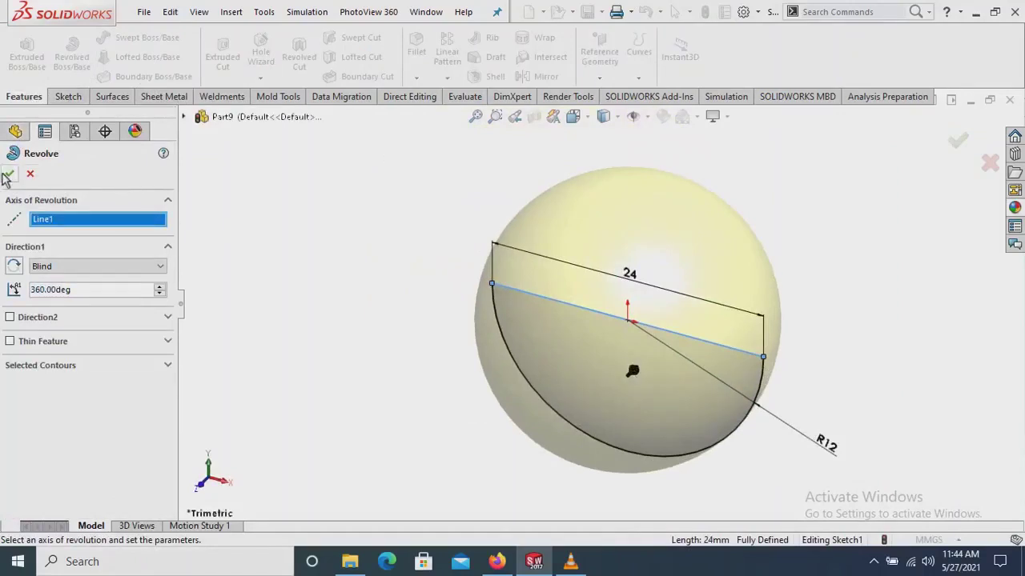
click(4, 173)
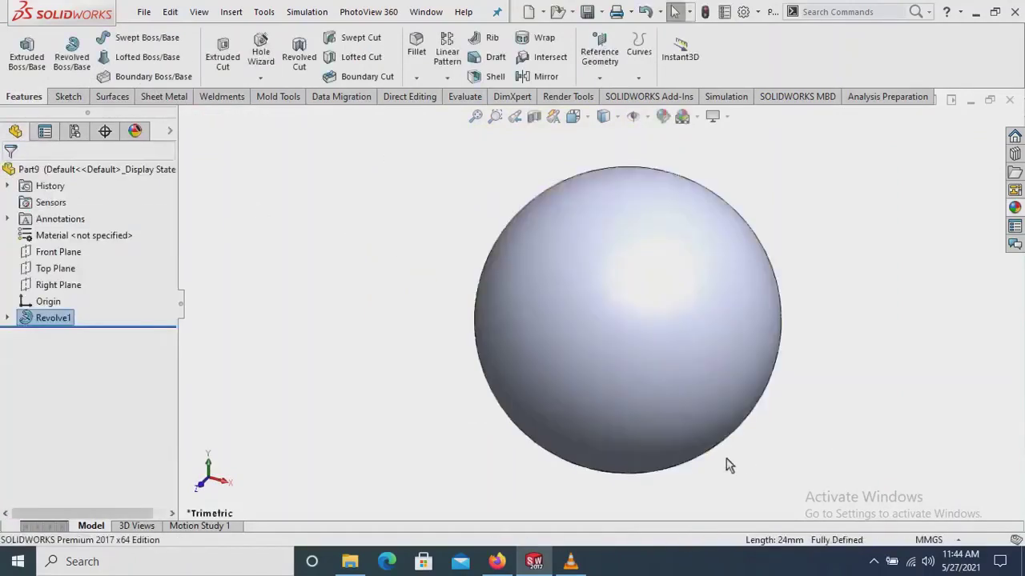
middle_drag(780, 441, 766, 464)
scroll(766, 464, up, 3)
mouse_move(776, 377)
middle_down()
mouse_move(788, 466)
mouse_move(785, 275)
mouse_move(574, 229)
mouse_move(489, 432)
mouse_move(650, 526)
mouse_move(627, 229)
mouse_move(521, 304)
mouse_move(652, 185)
middle_up()
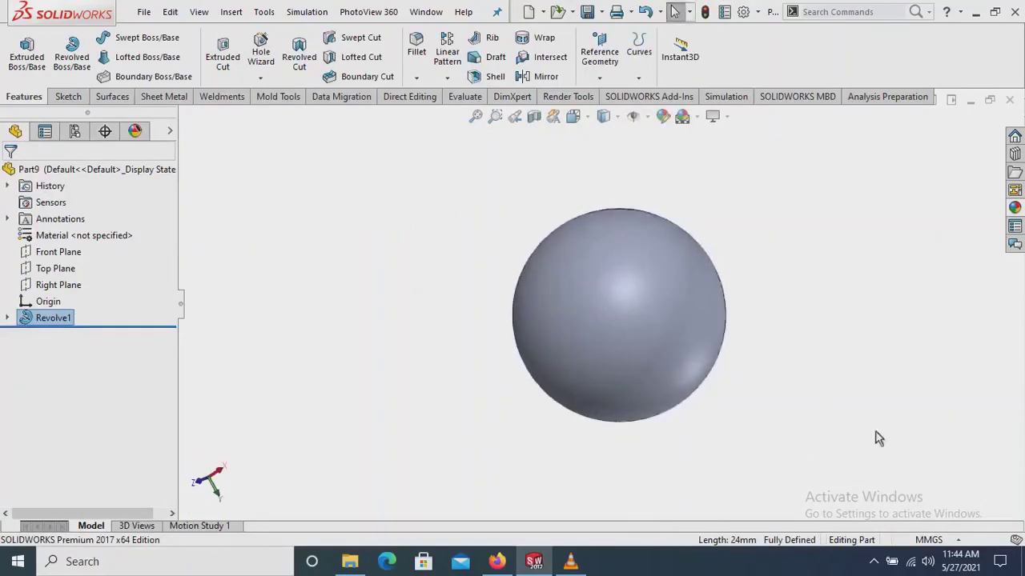
mouse_move(878, 438)
middle_down()
mouse_move(726, 288)
mouse_move(702, 309)
mouse_move(756, 306)
middle_up()
scroll(697, 336, down, 2)
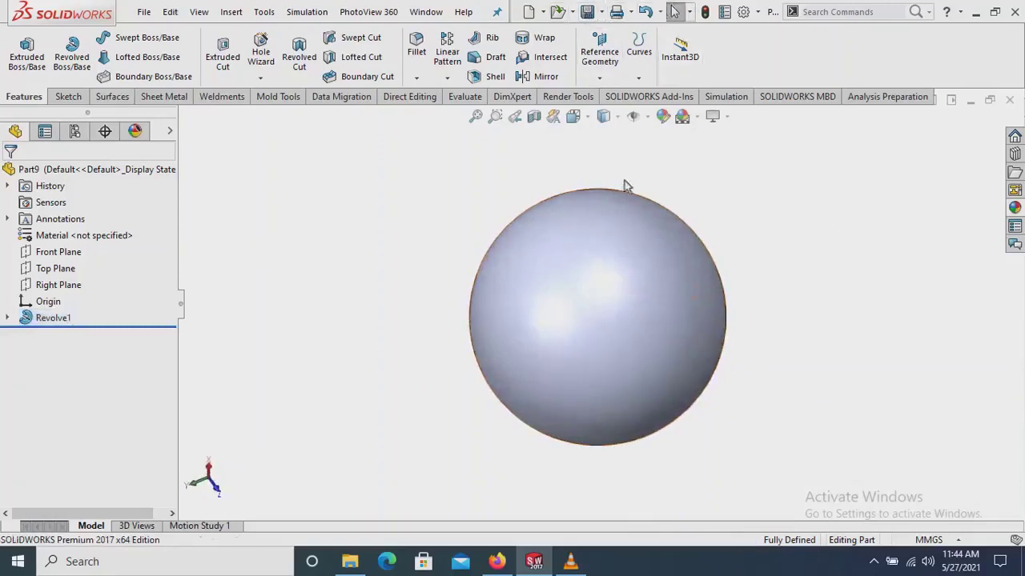
middle_drag(627, 186, 617, 120)
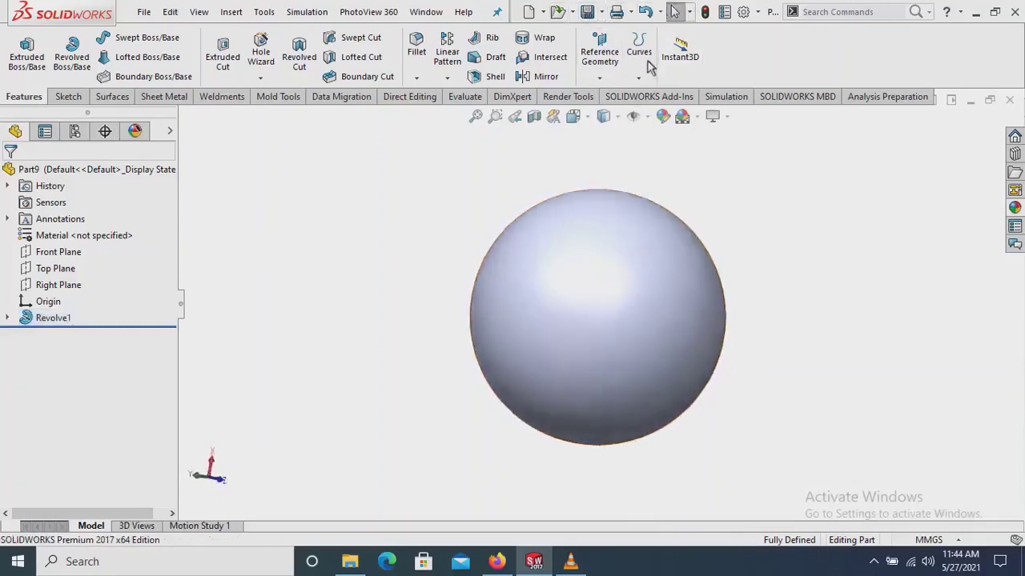
Save the sphere as part '3. Ball' in the Ball Bearing folder
click(588, 13)
text(3. Ball)
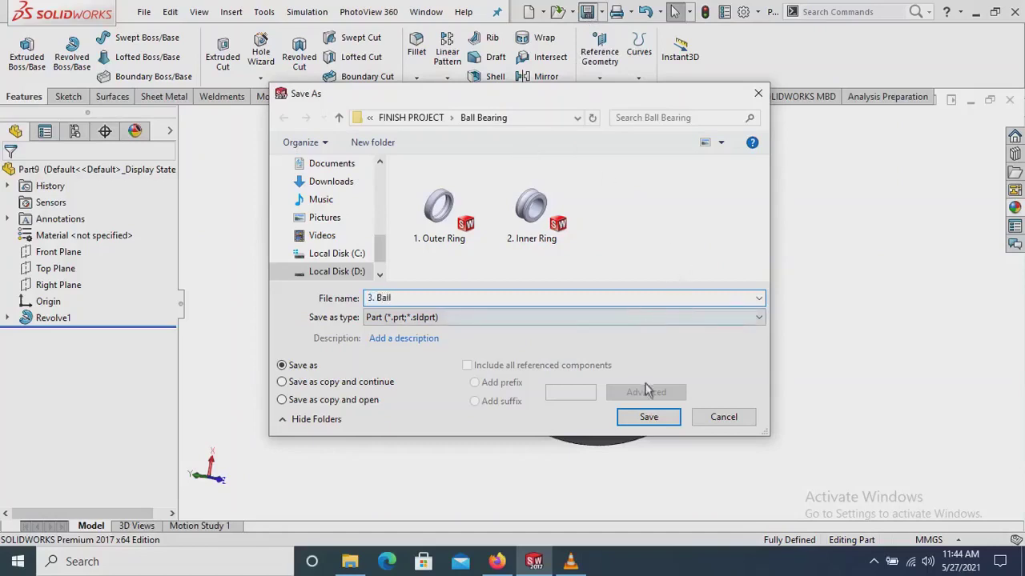
right_click(628, 188)
mouse_move(662, 198)
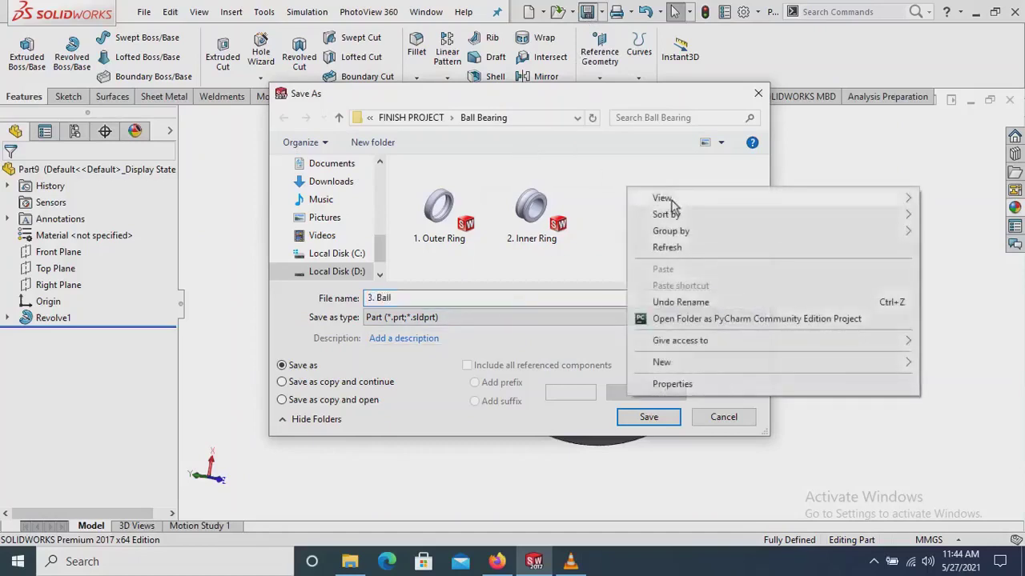
click(583, 232)
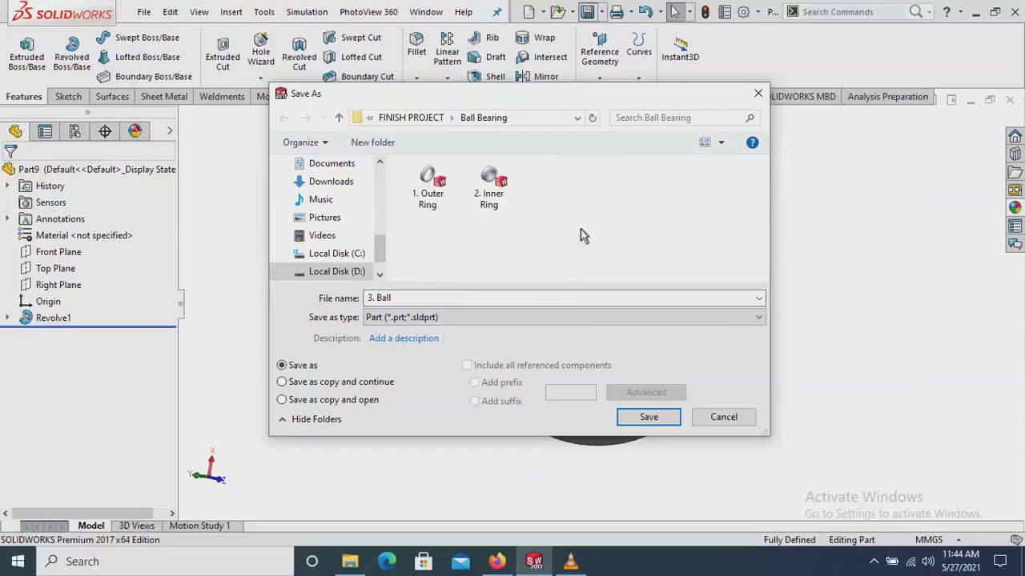
right_click(582, 202)
mouse_move(615, 211)
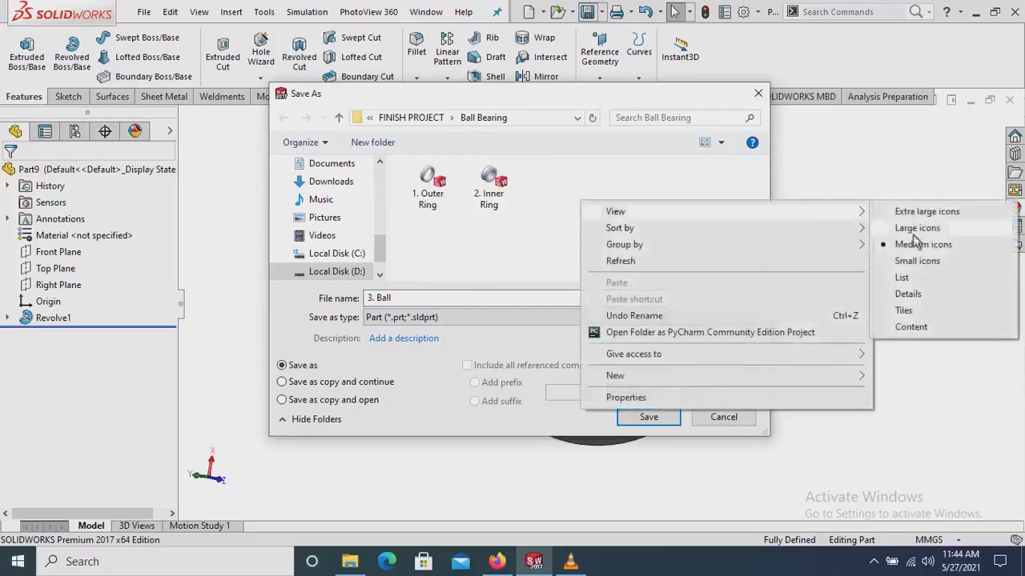
click(904, 275)
click(478, 303)
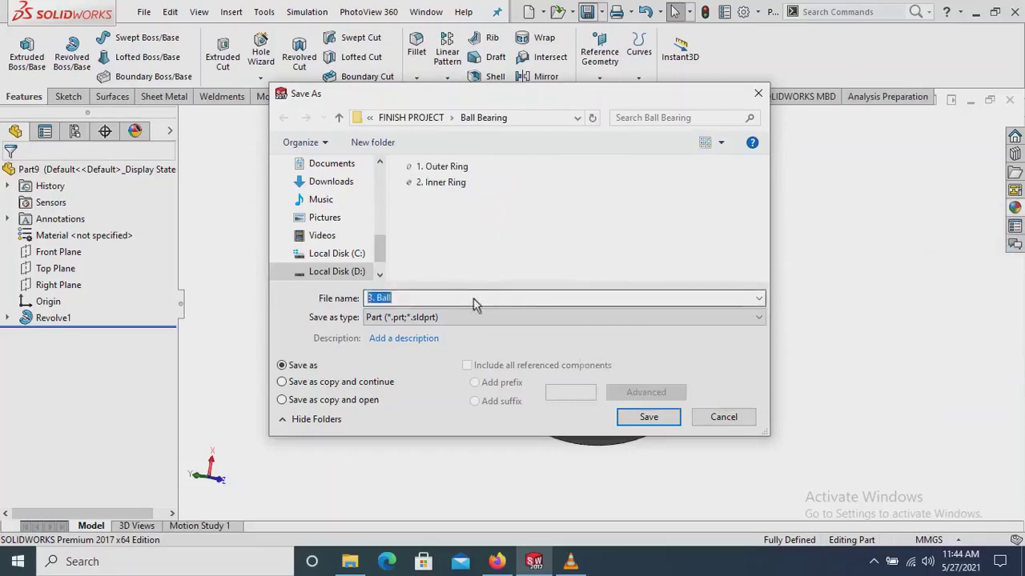
click(543, 250)
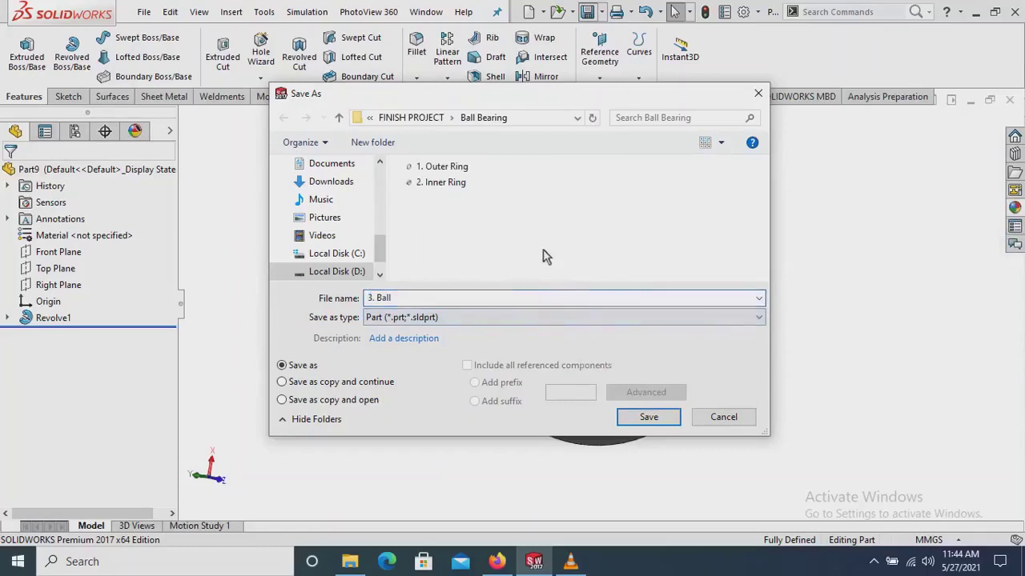
click(649, 420)
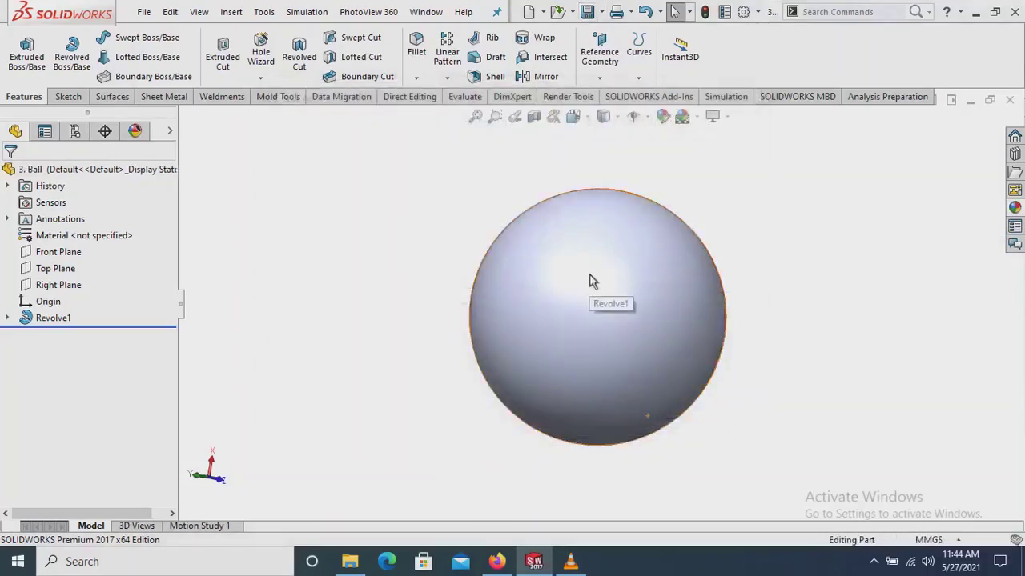
Create a new part and start a sketch on its Front Plane
key(ctrl+n)
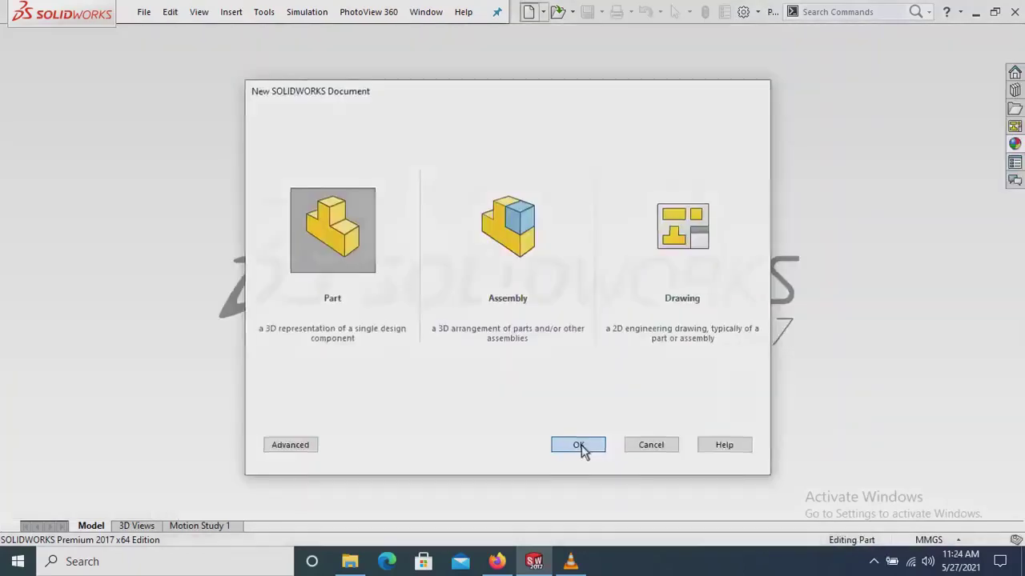
click(581, 445)
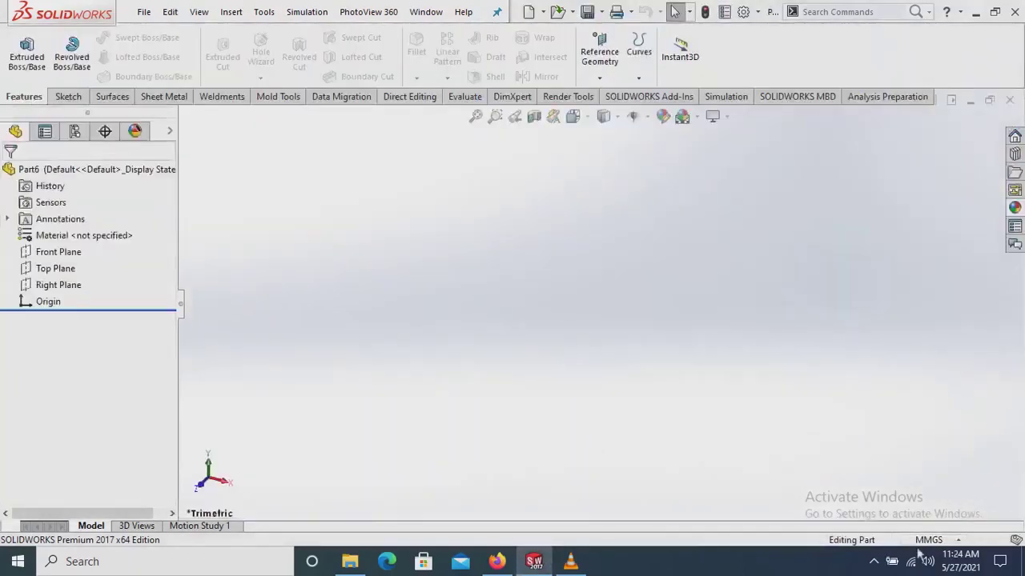
click(62, 252)
click(78, 232)
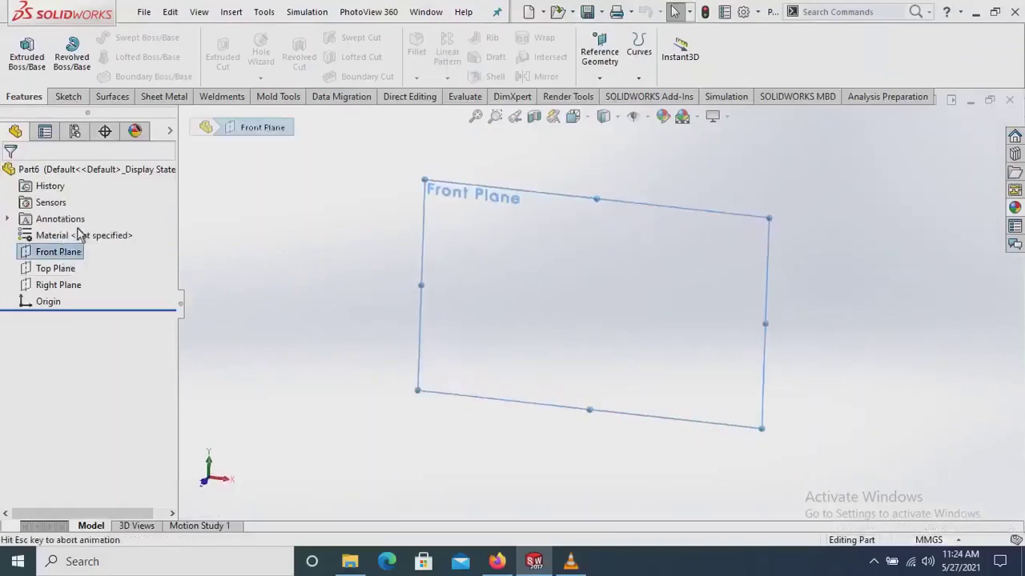
Draw an outer and an inner circle, both centred on the origin
click(129, 39)
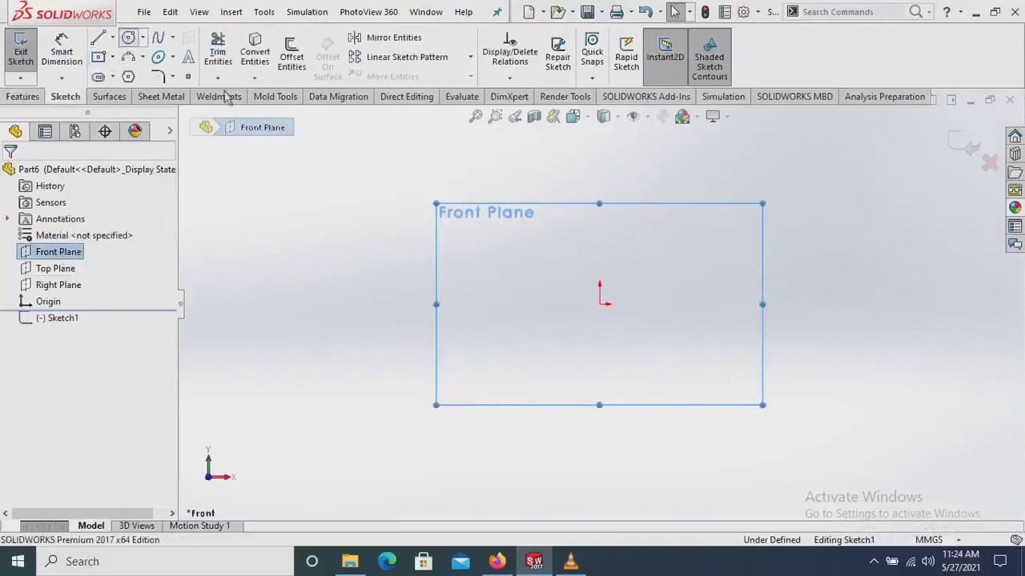
click(599, 302)
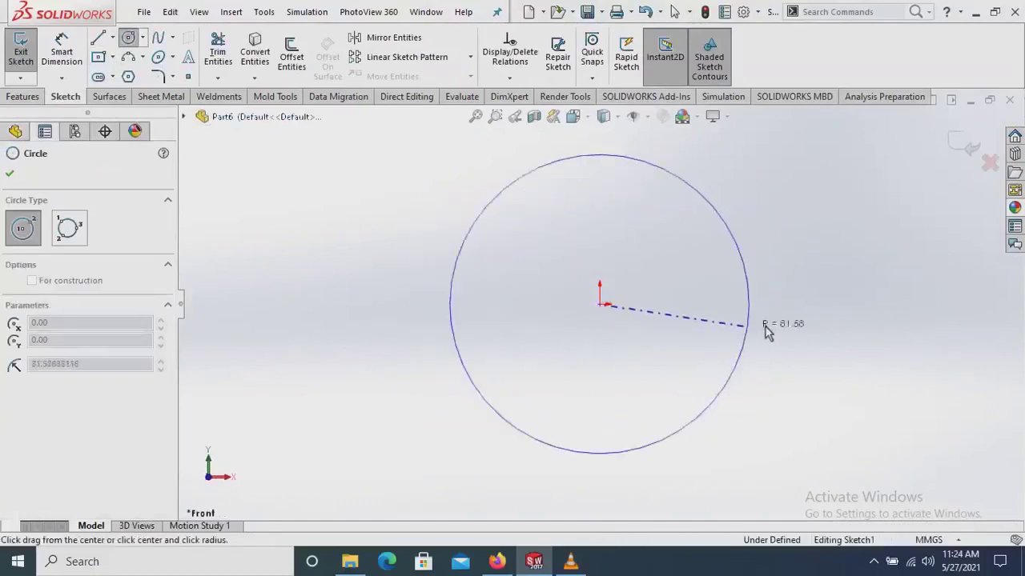
click(766, 318)
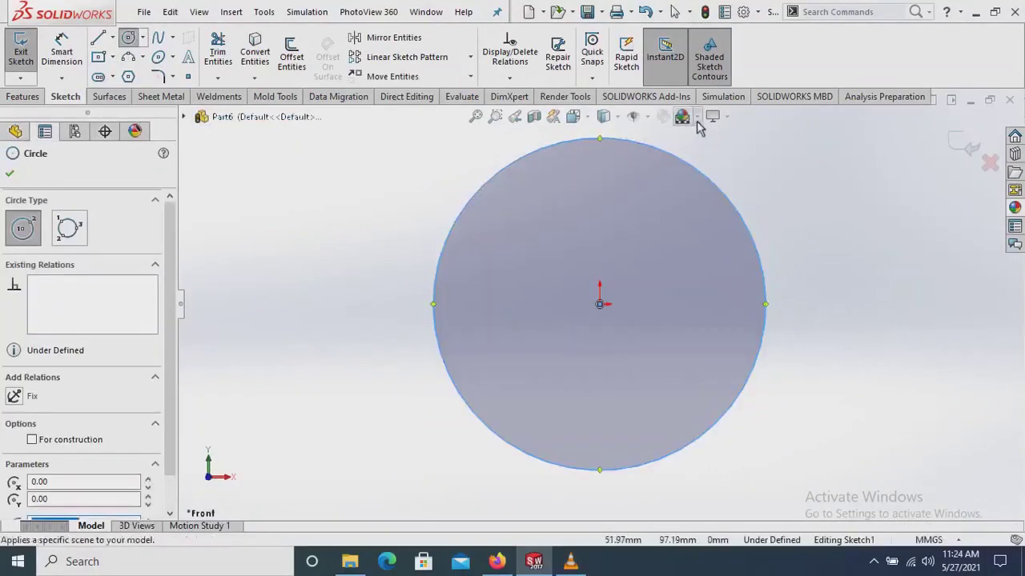
click(599, 305)
click(742, 304)
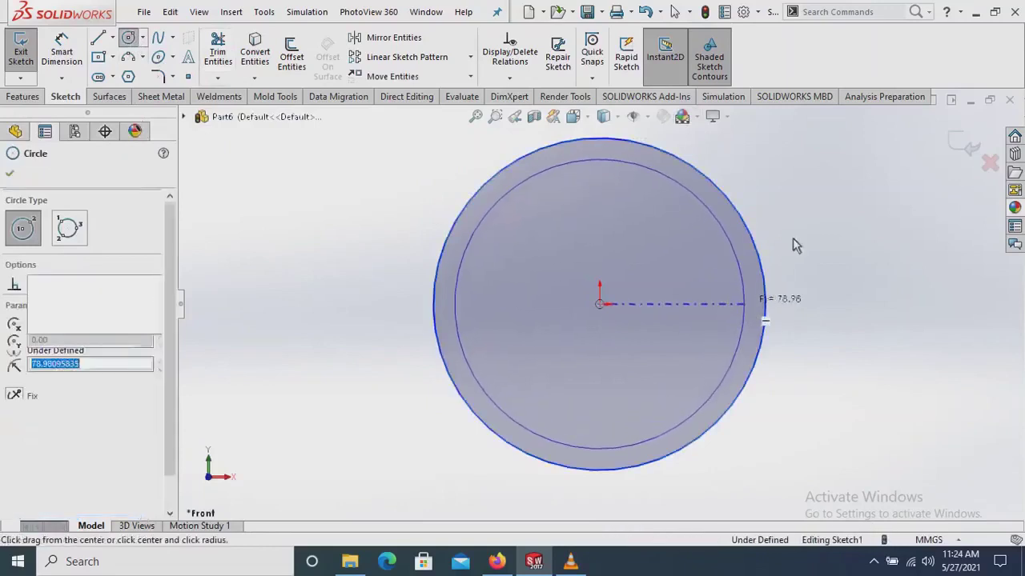
right_click(809, 208)
click(844, 217)
ctrl+middle_drag(629, 192, 610, 223)
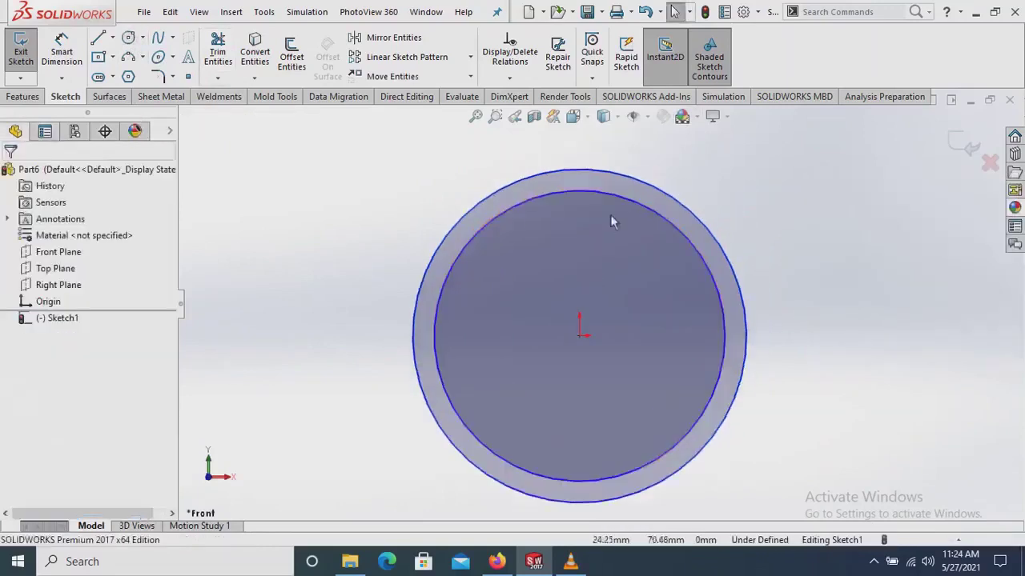
click(61, 52)
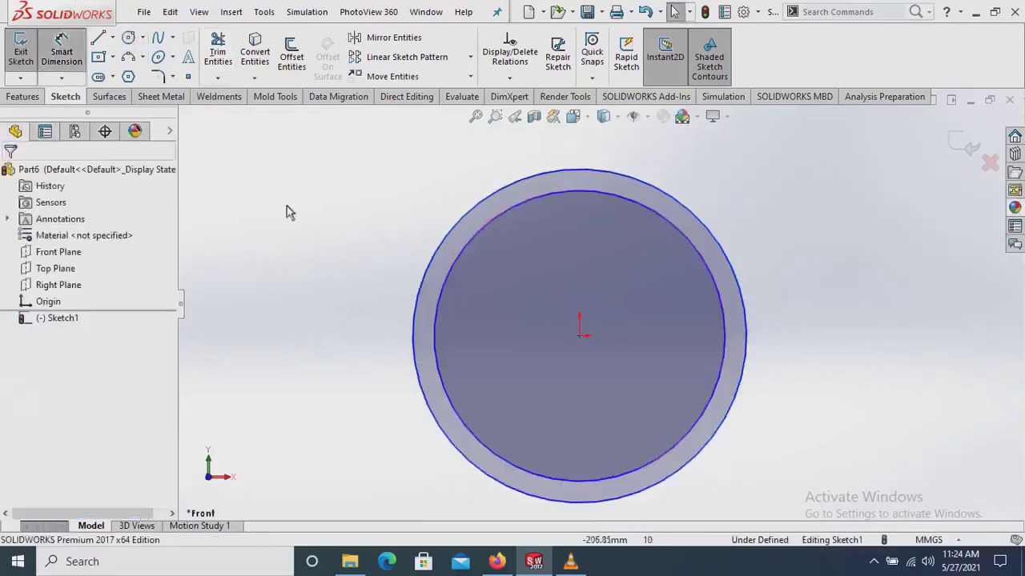
Dimension the outer circle Ø94 and the inner circle Ø86
click(413, 338)
click(337, 348)
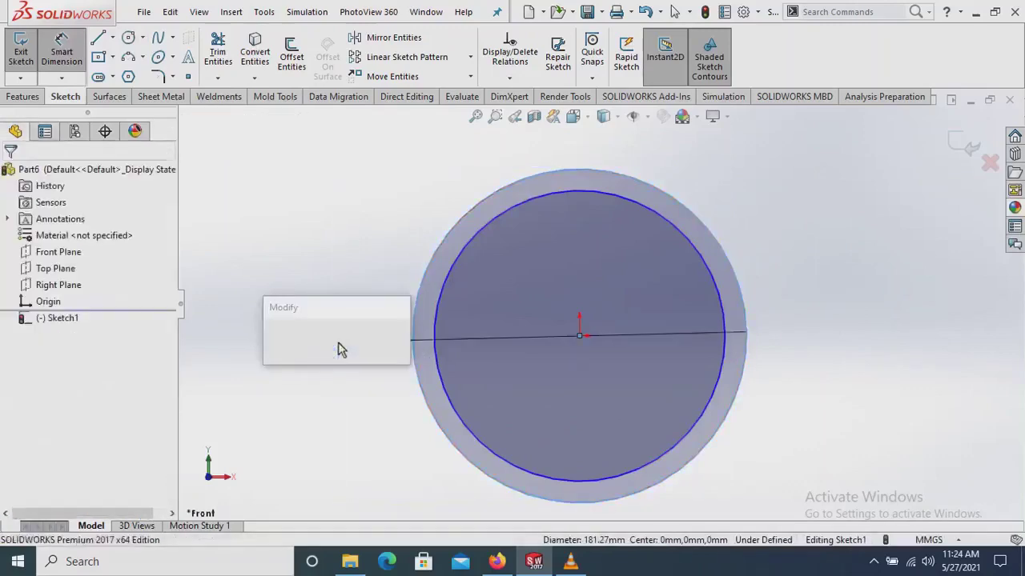
text(94)
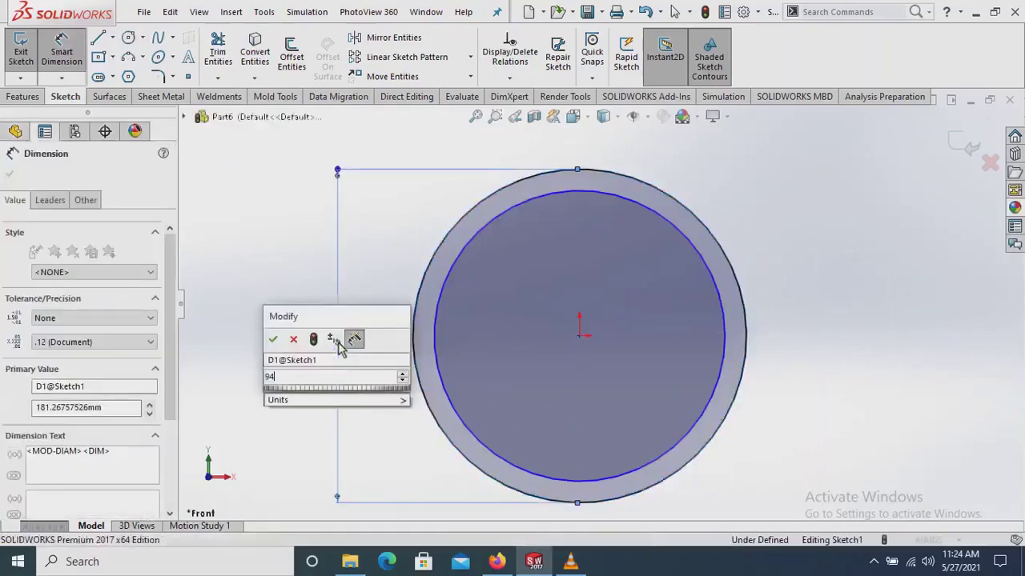
key(Return)
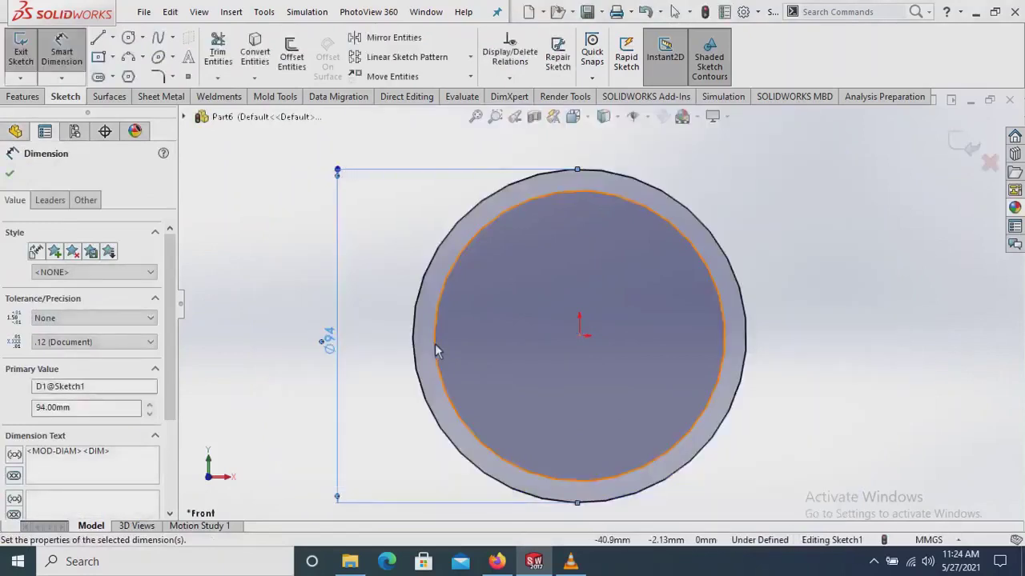
click(435, 344)
click(370, 349)
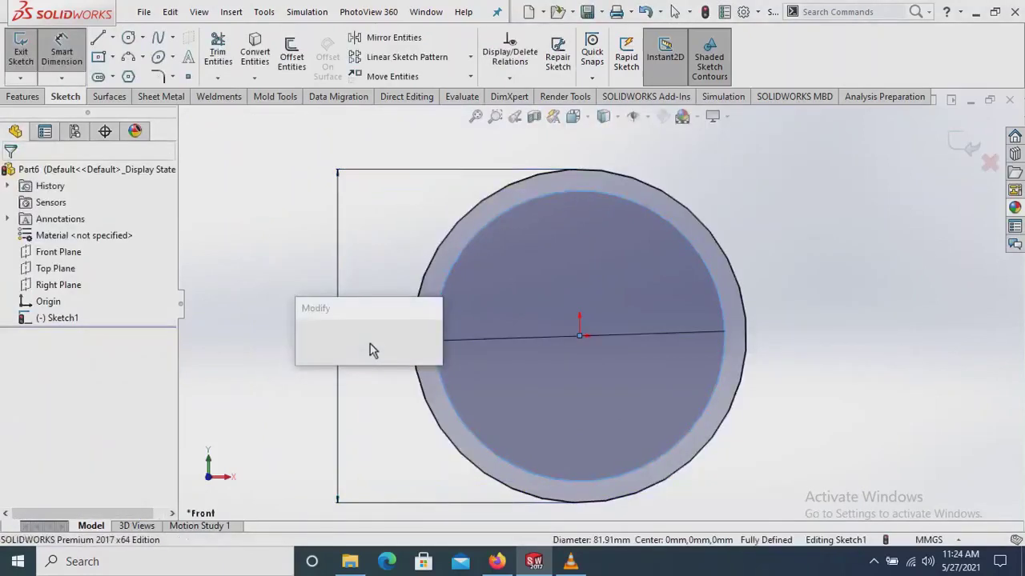
text(84)
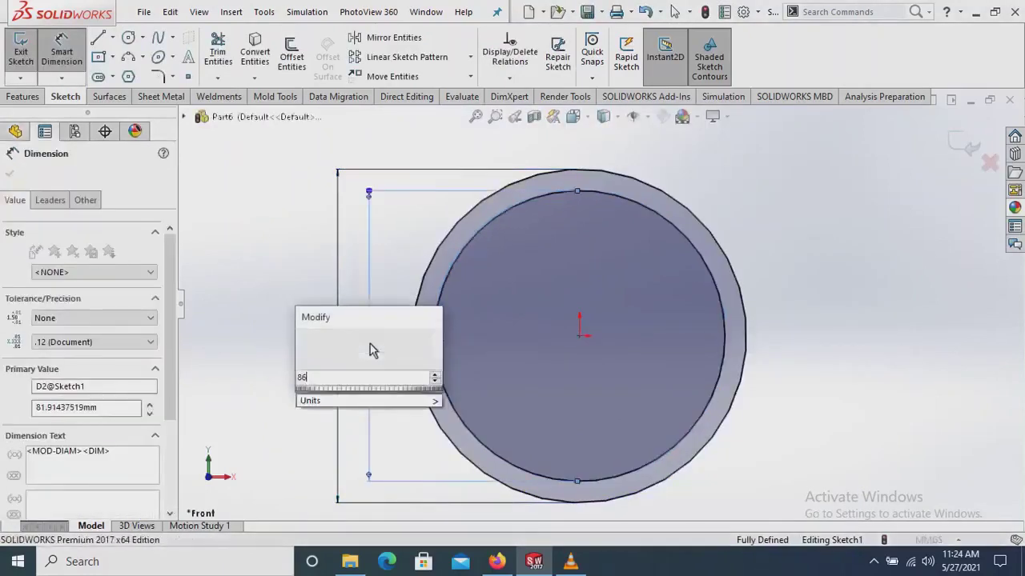
key(Return)
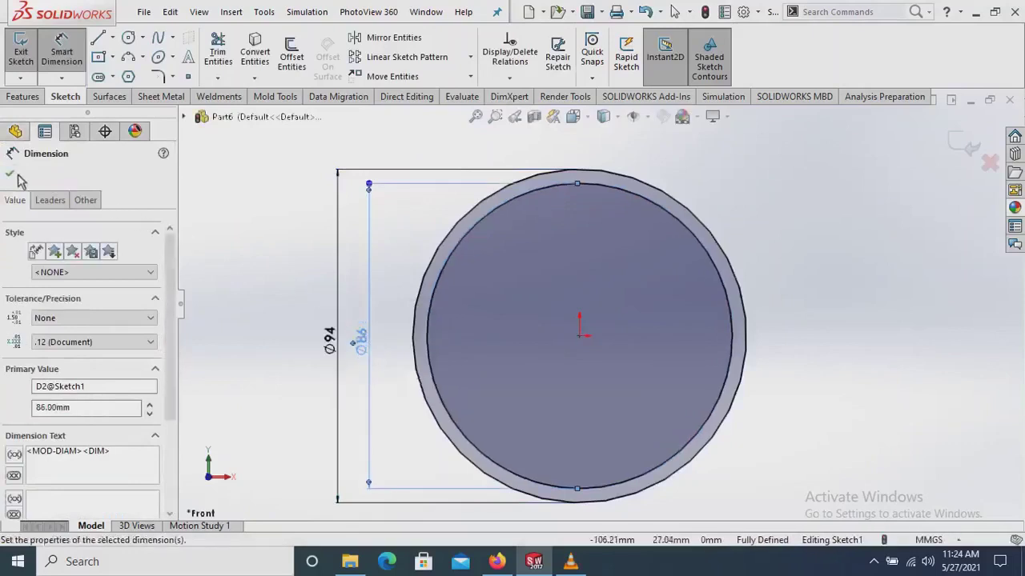
click(9, 174)
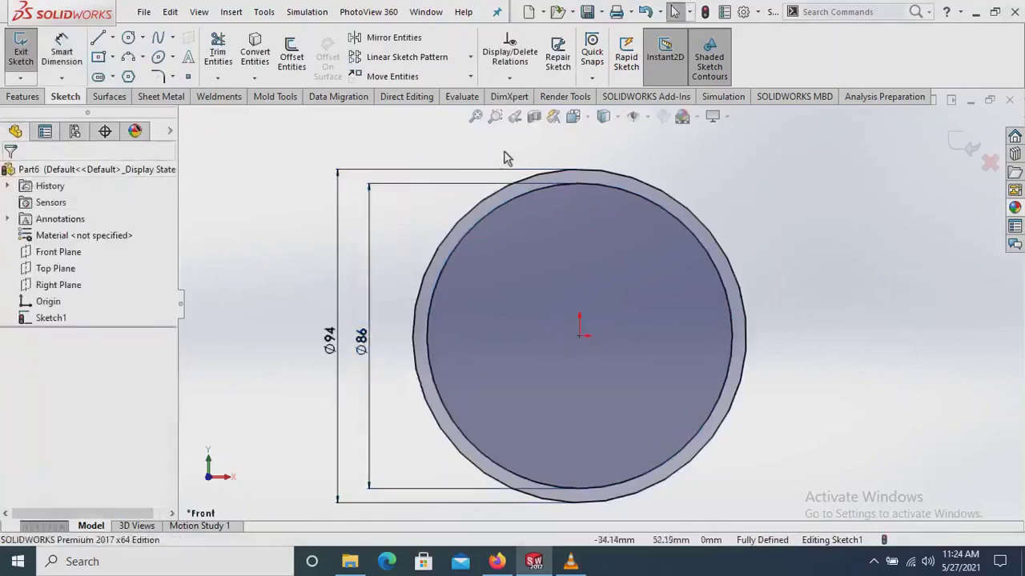
Set the scene background to Plain White
click(696, 118)
click(717, 155)
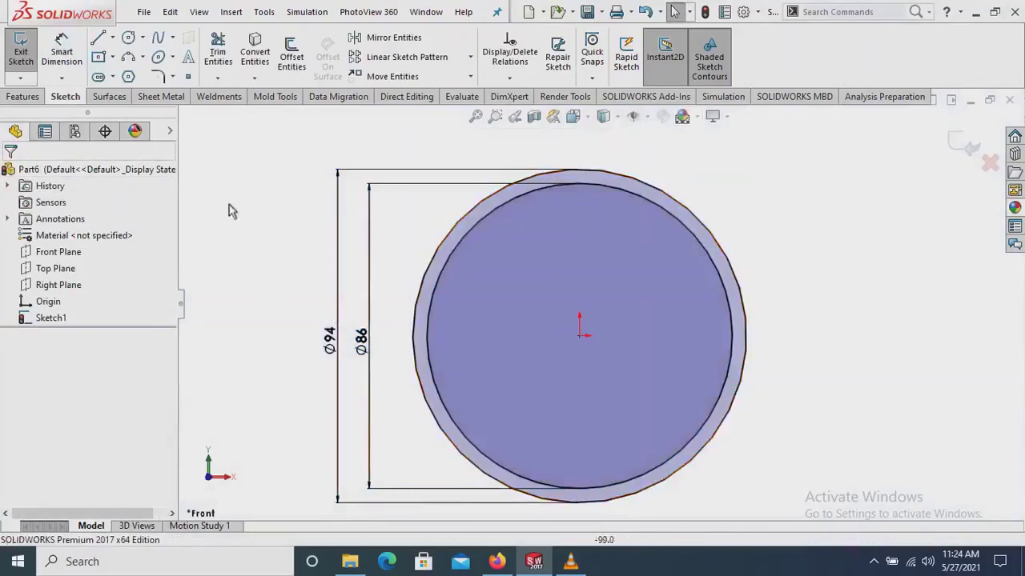
click(23, 97)
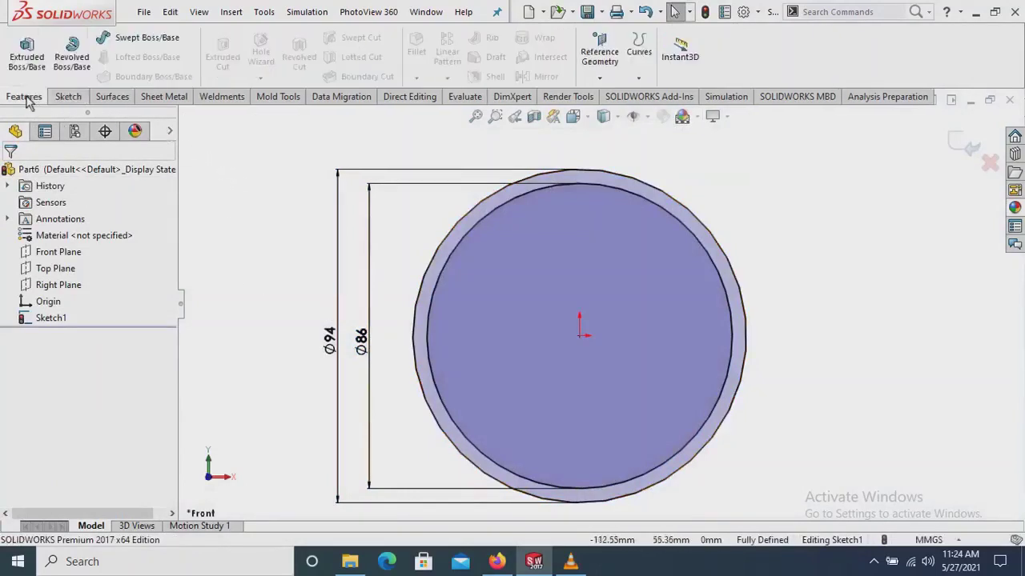
Extrude the ring sketch Blind 16 mm into Boss-Extrude1 and orbit to view it
click(27, 52)
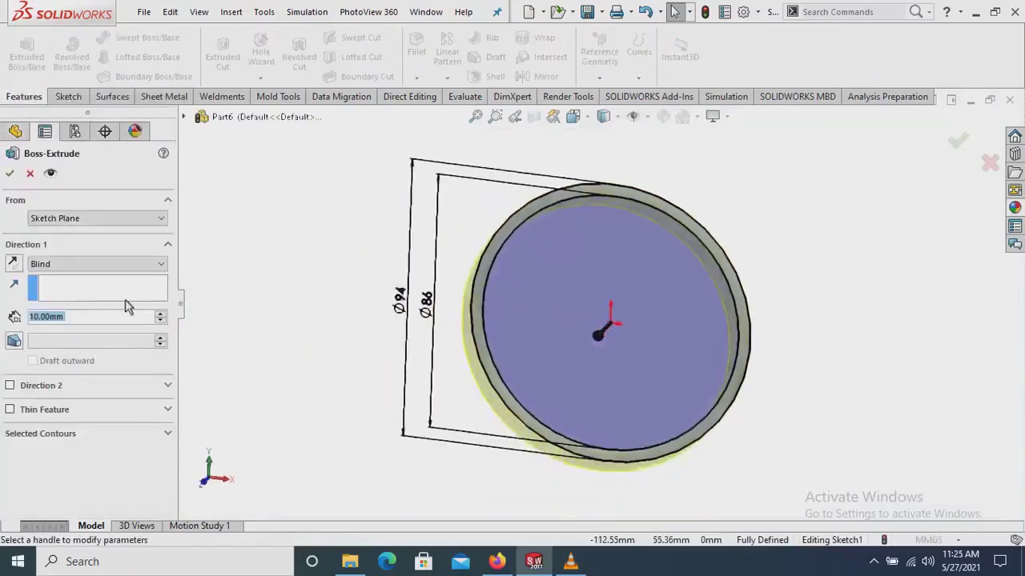
text(1)
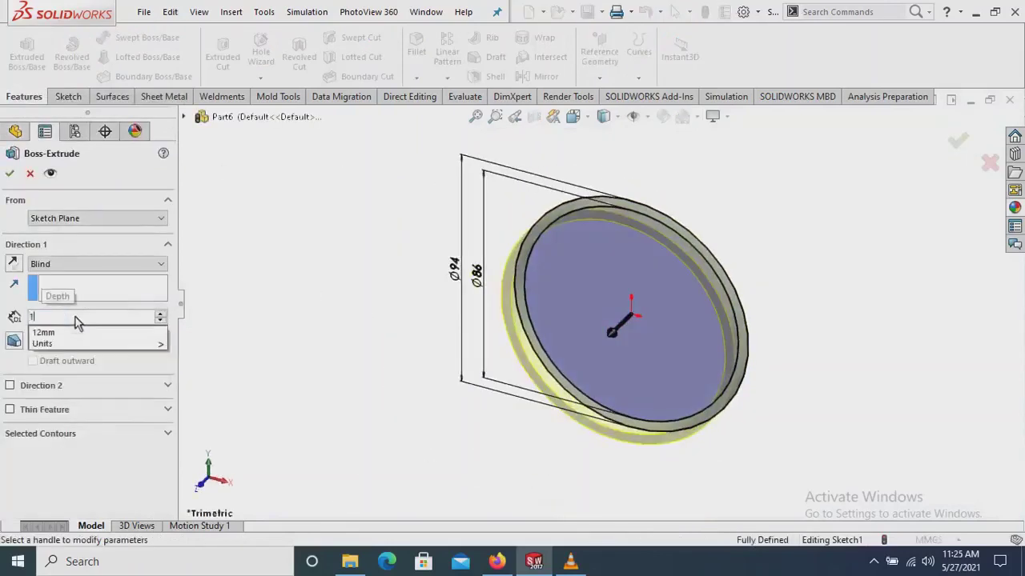
text(6)
key(Return)
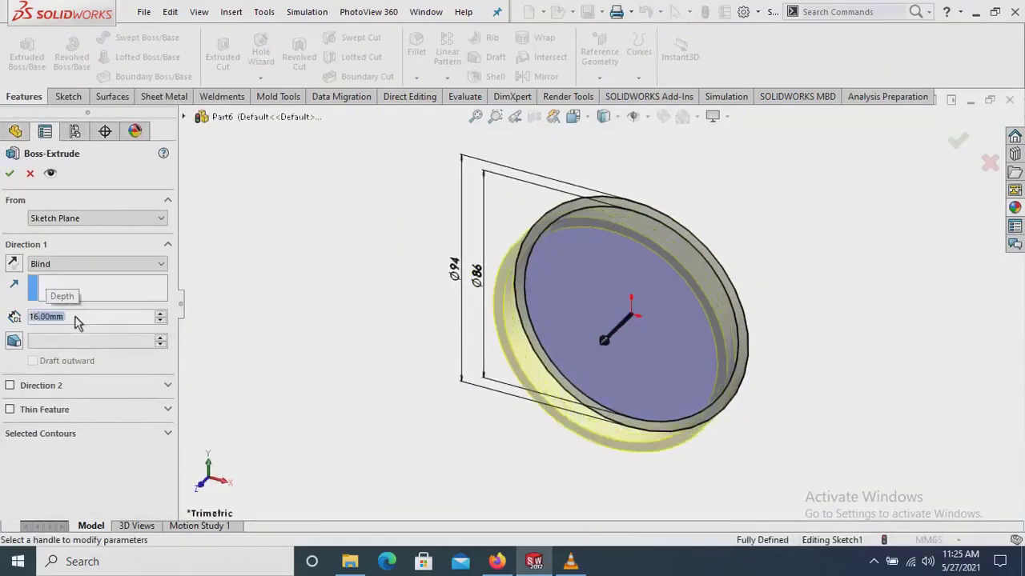
click(10, 175)
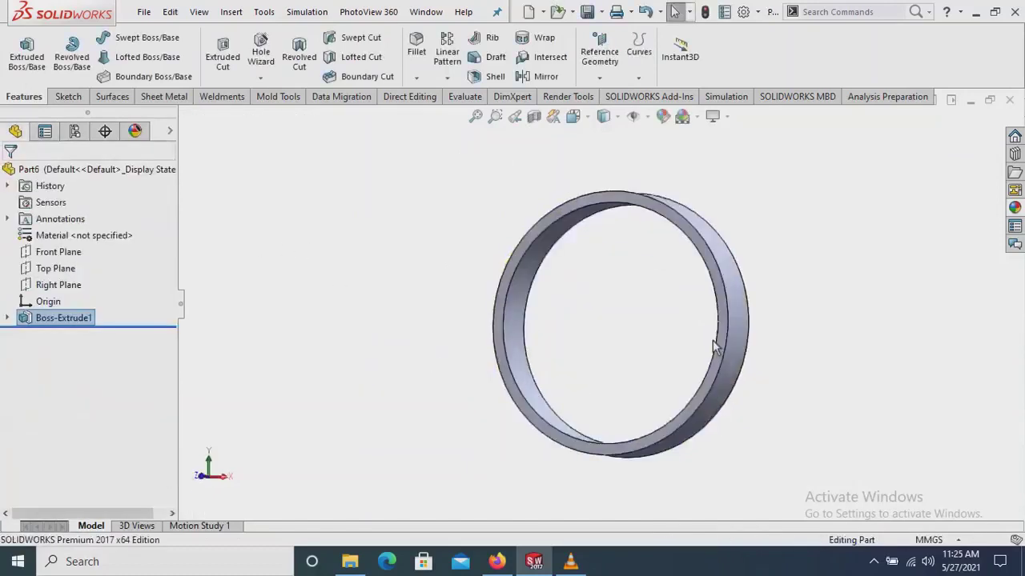
mouse_move(712, 340)
middle_down()
mouse_move(681, 314)
mouse_move(390, 244)
mouse_move(494, 277)
mouse_move(708, 314)
mouse_move(680, 268)
middle_up()
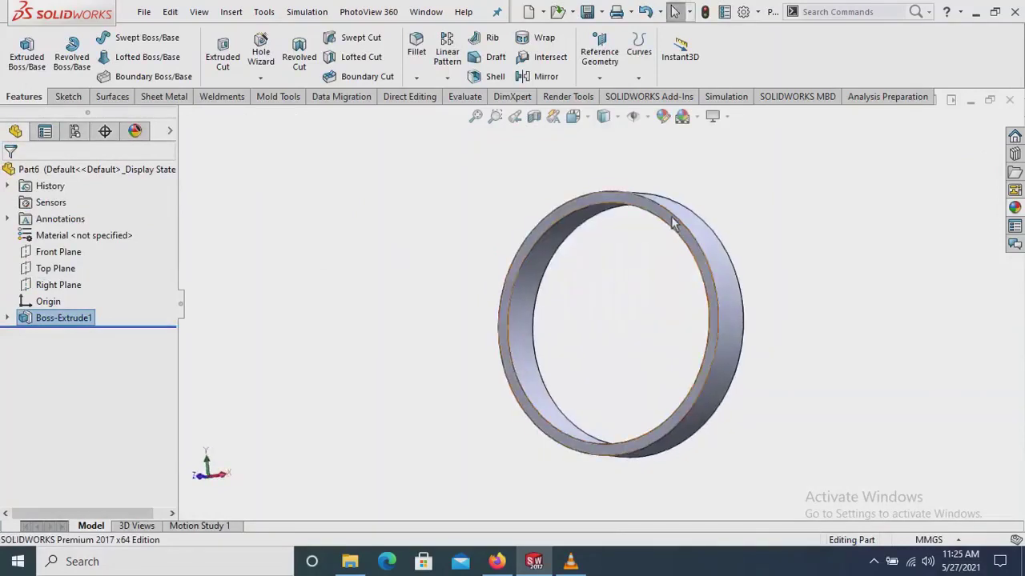
Start Sketch2 on the ring's front face and view it Normal To
click(698, 212)
click(737, 170)
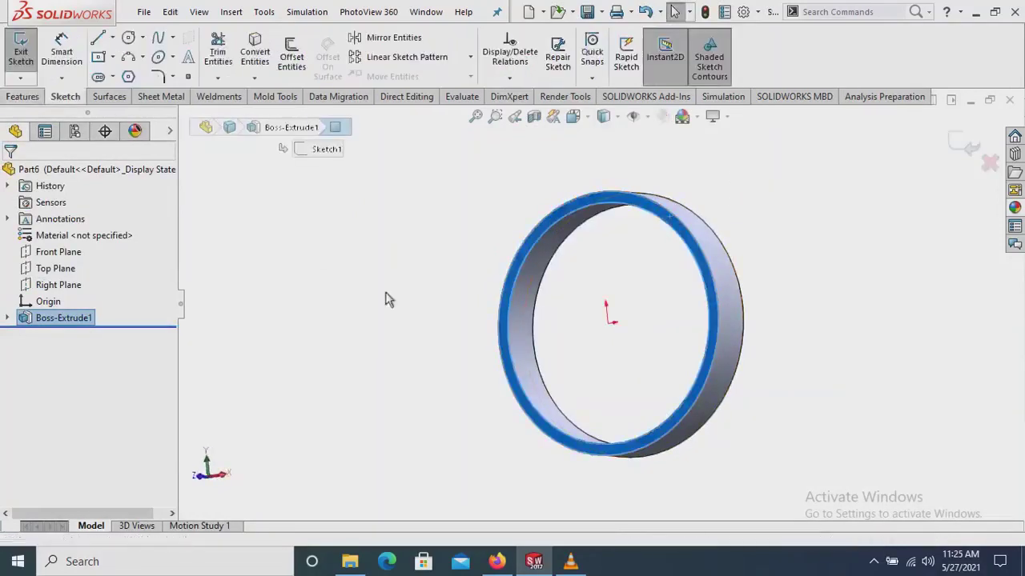
click(72, 336)
click(102, 304)
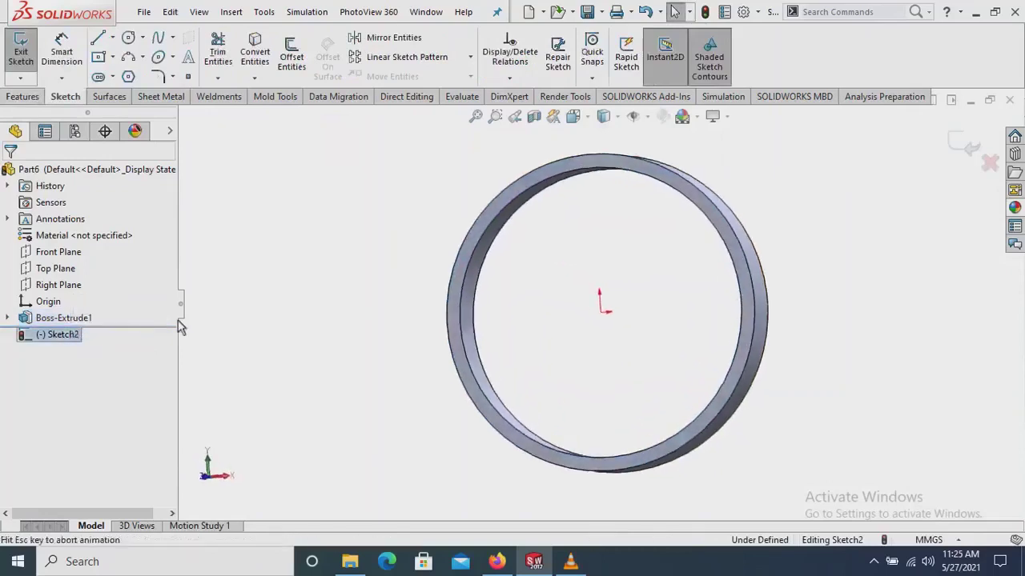
Begin a vertical centreline upward from the origin
click(112, 40)
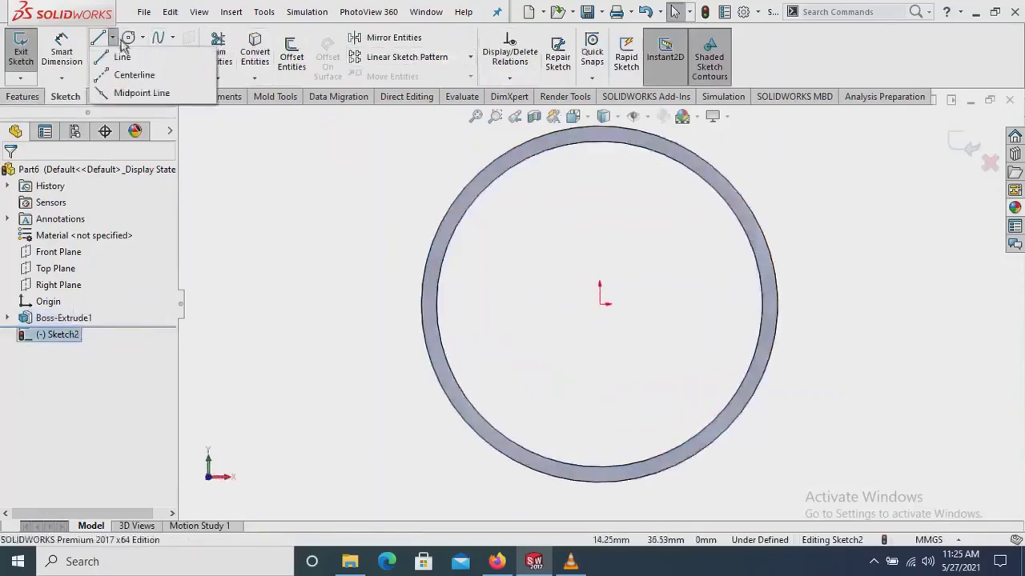
click(149, 76)
scroll(609, 311, up, 1)
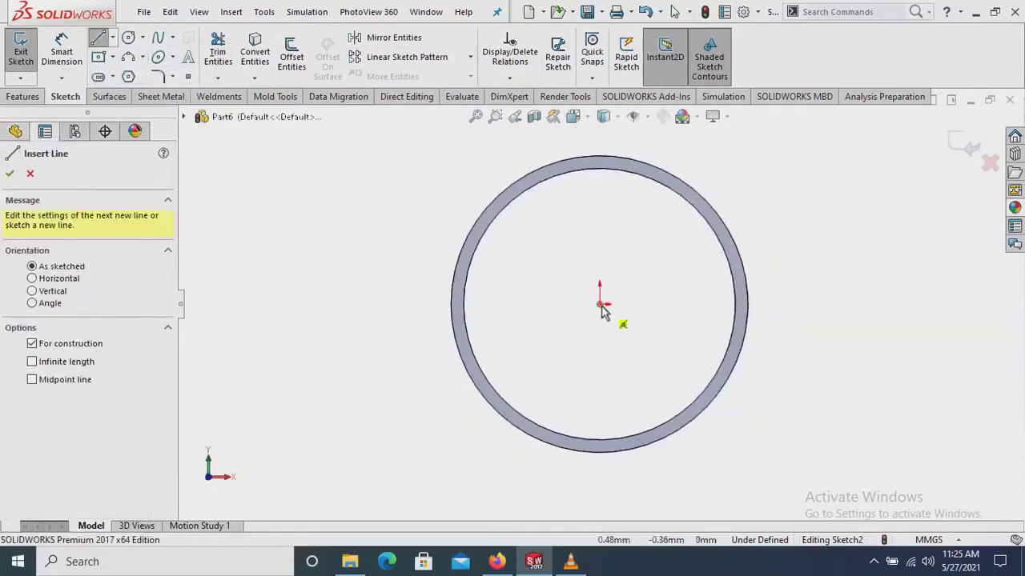
click(599, 304)
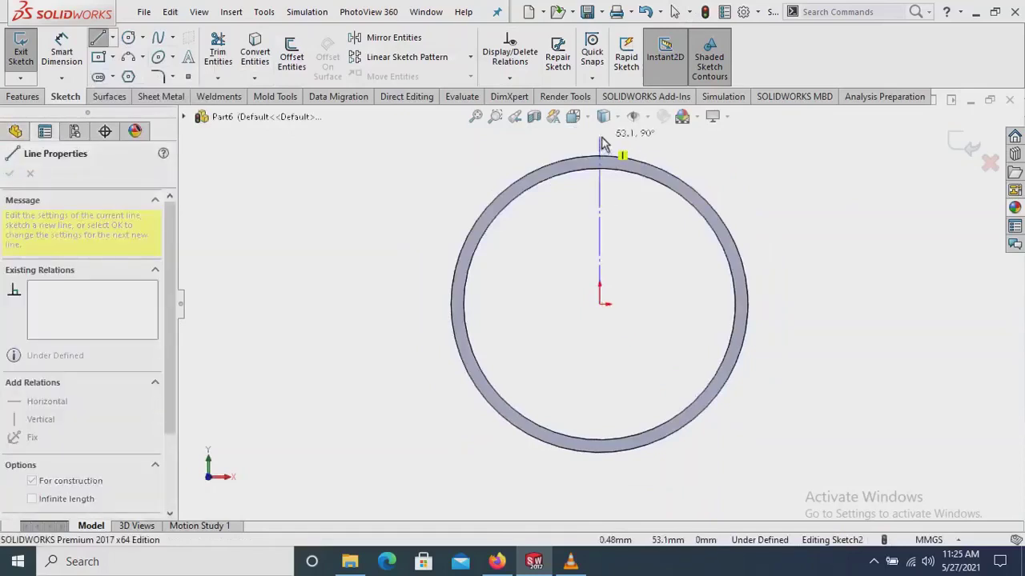
scroll(604, 137, up, 1)
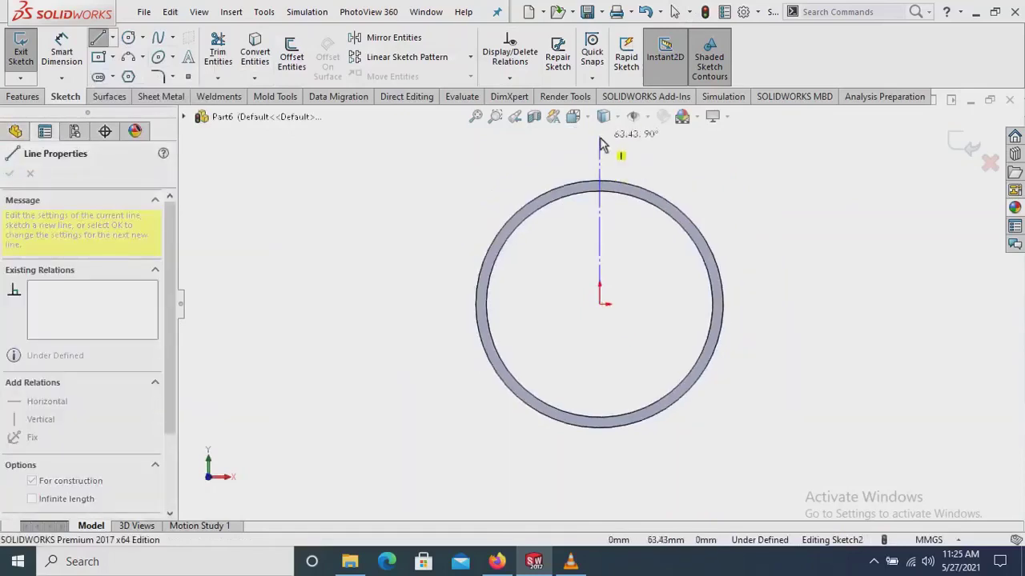
Finish the centreline, then draw a circle centred on the origin inside the ring wall
click(600, 138)
right_click(775, 169)
click(791, 176)
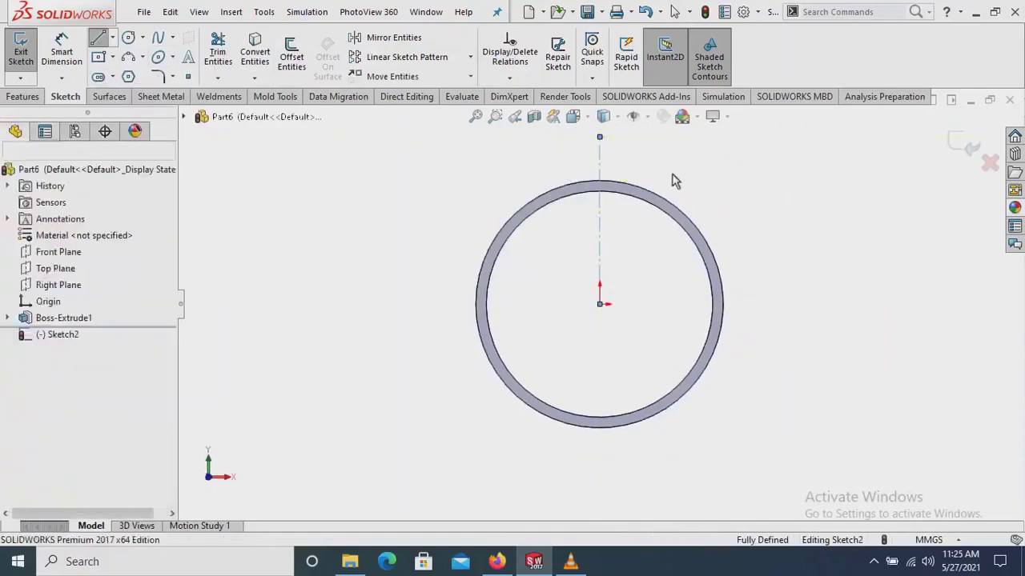
scroll(641, 182, down, 2)
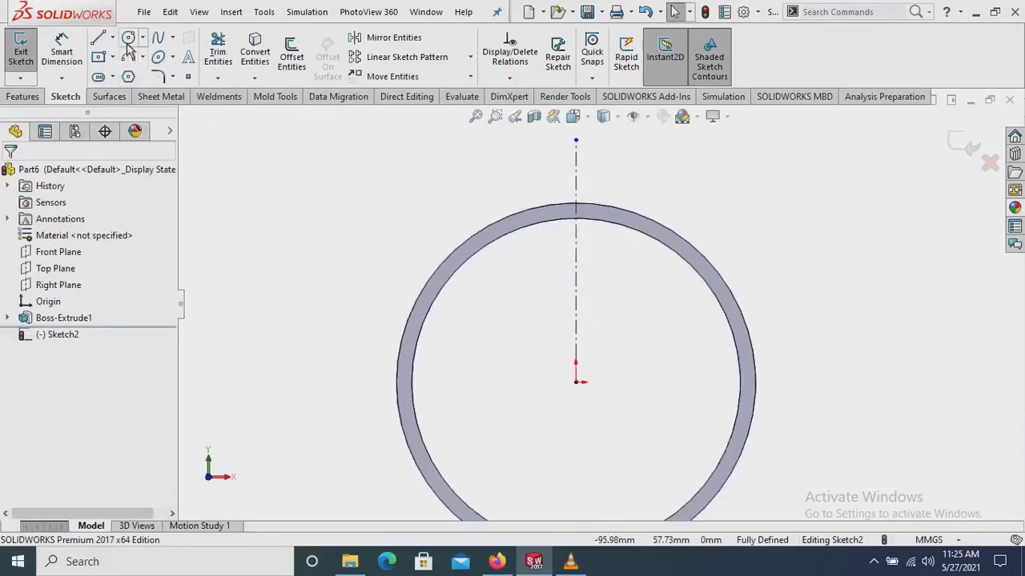
key(c)
click(577, 383)
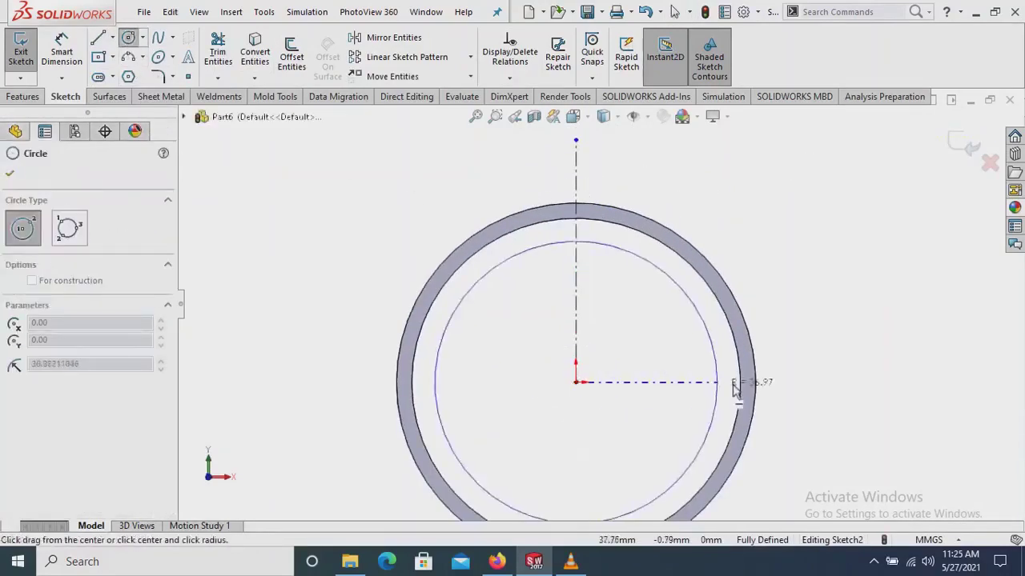
click(714, 383)
right_click(791, 241)
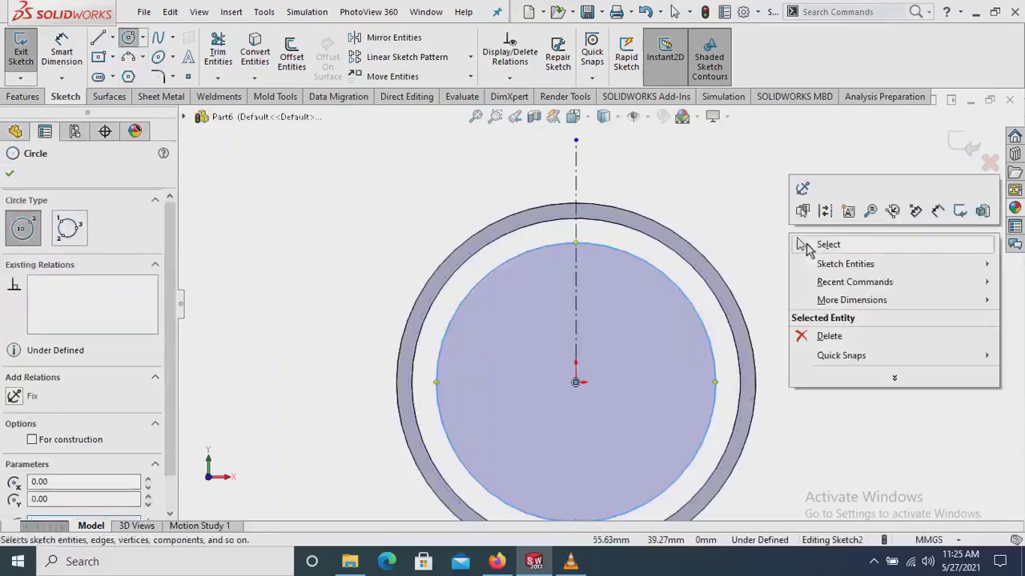
click(809, 242)
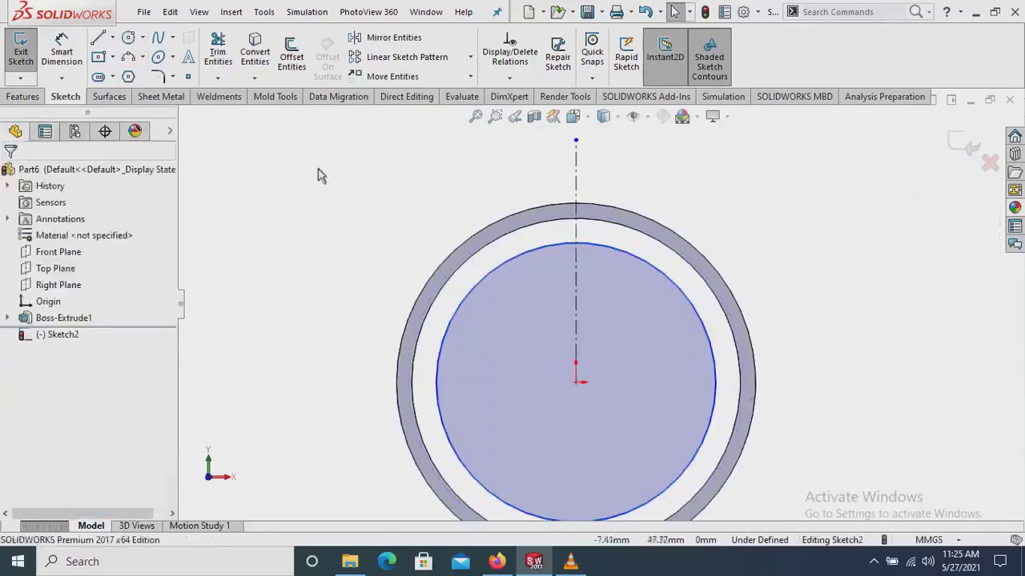
Dimension the circle to Ø90 mm and convert it to construction geometry
click(657, 278)
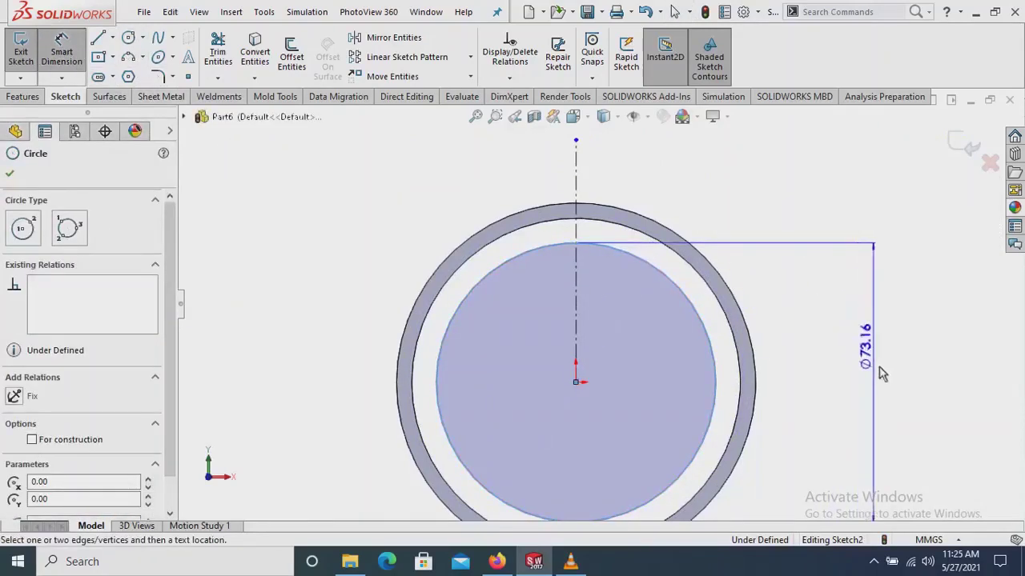
click(884, 386)
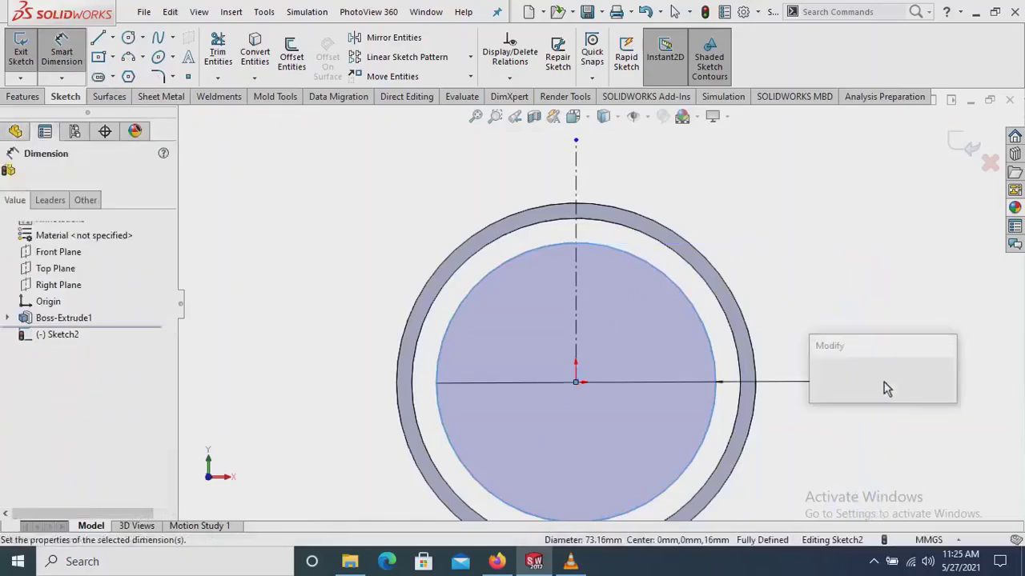
key(Return)
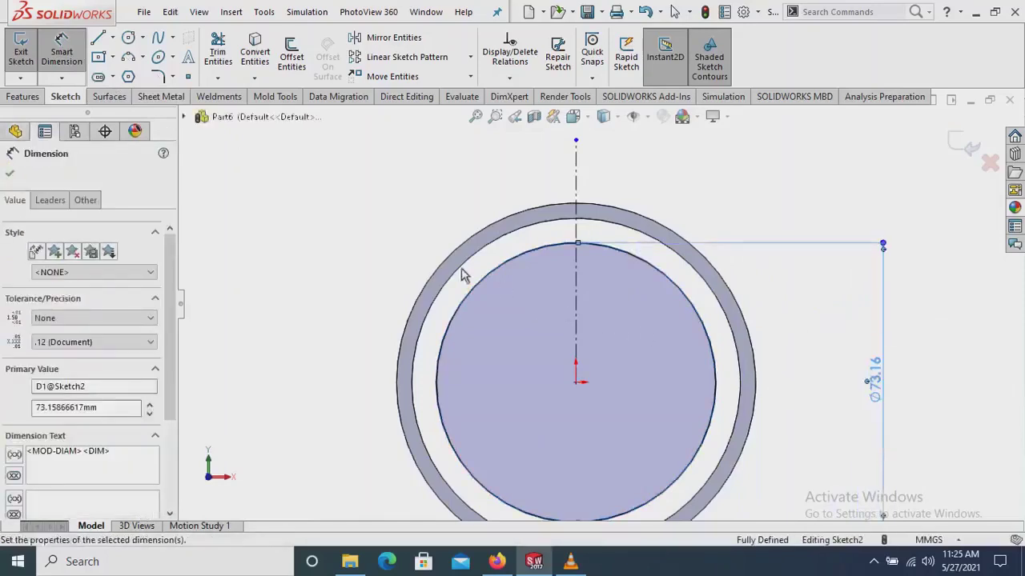
click(10, 176)
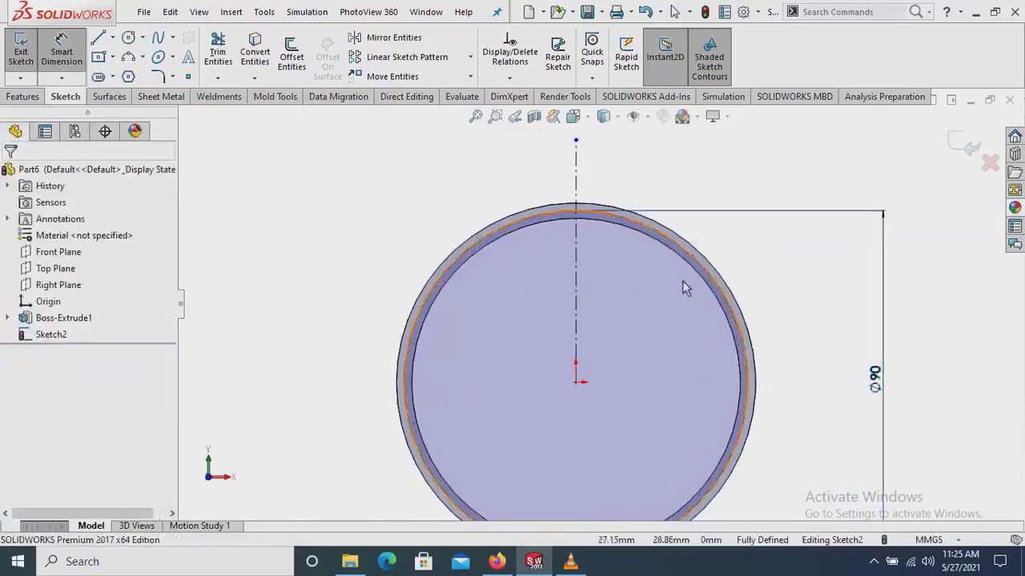
scroll(604, 219, down, 2)
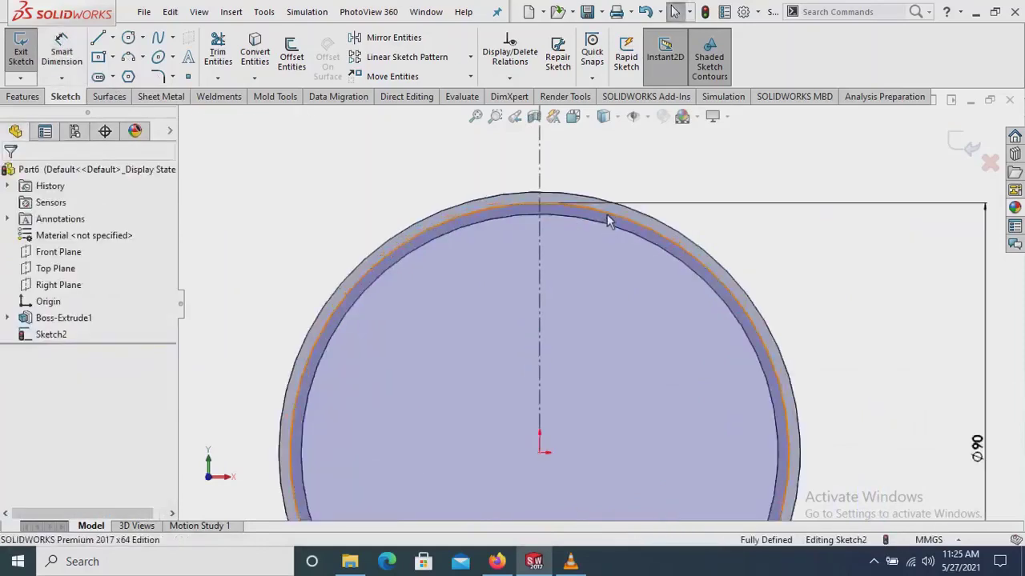
click(608, 221)
right_click(609, 222)
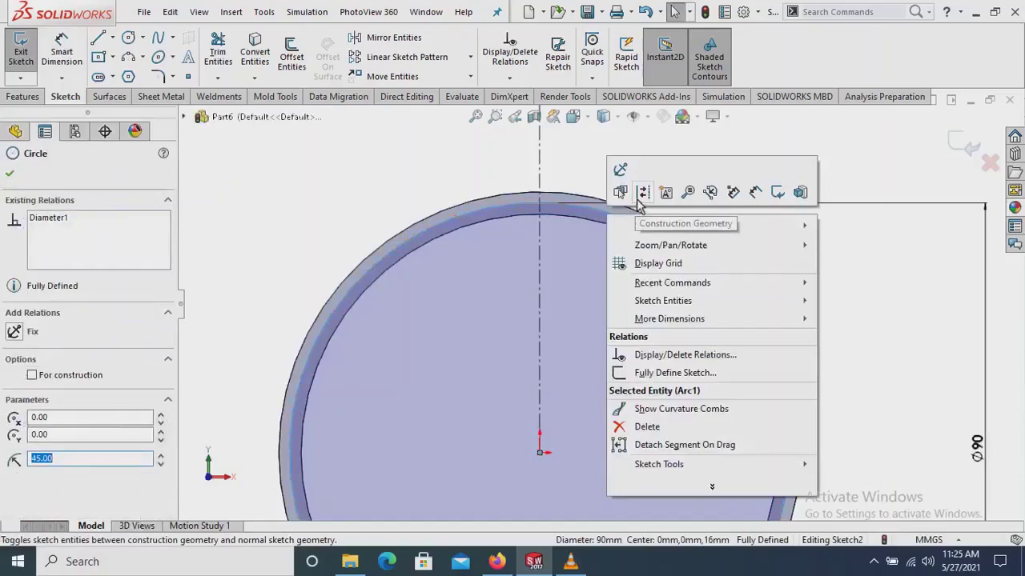
click(638, 200)
scroll(503, 319, up, 2)
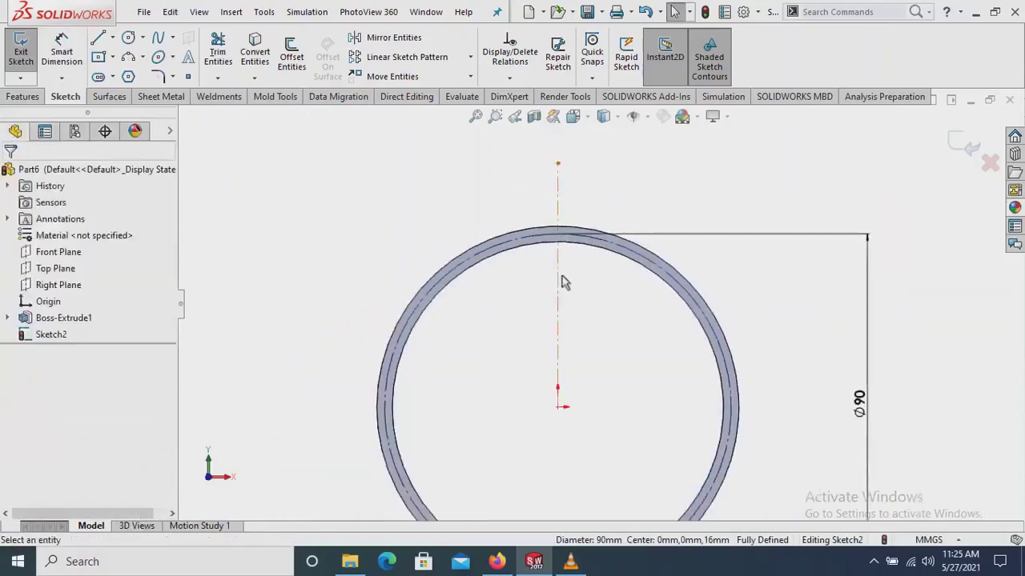
scroll(566, 277, down, 1)
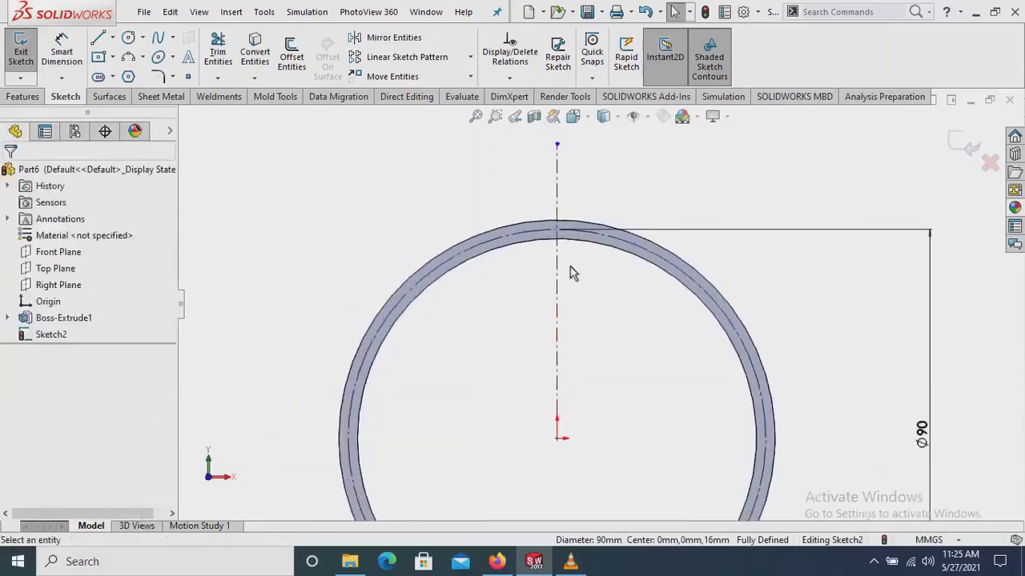
Draw a 3-point semicircular arc with both endpoints on the vertical centreline above the ring
click(128, 62)
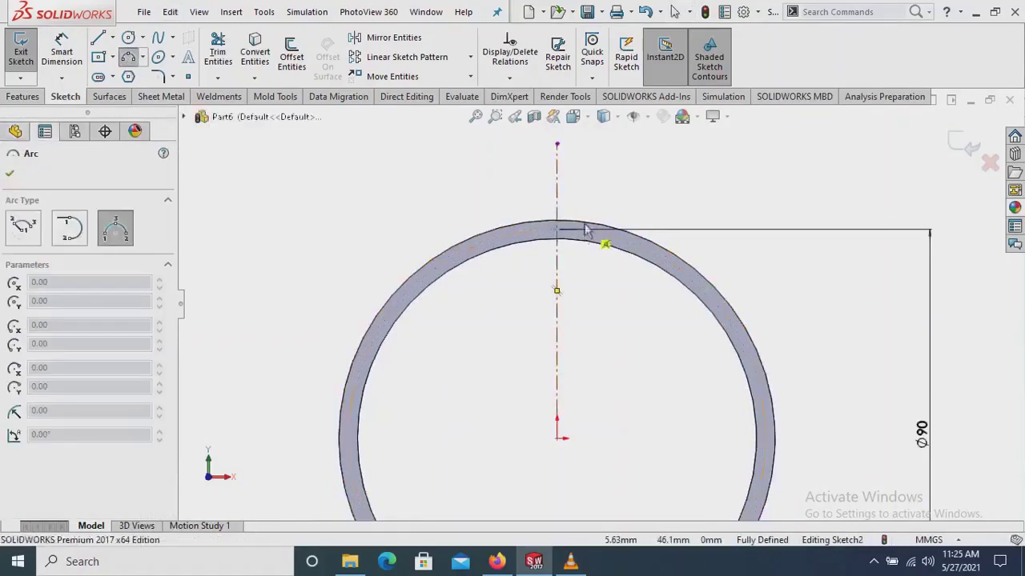
scroll(585, 230, down, 3)
click(530, 187)
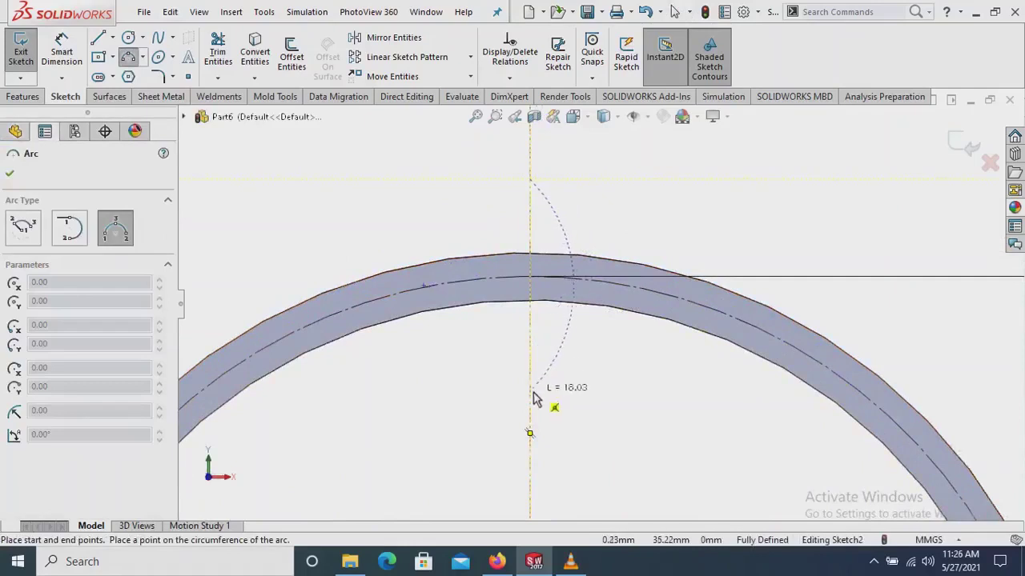
click(531, 392)
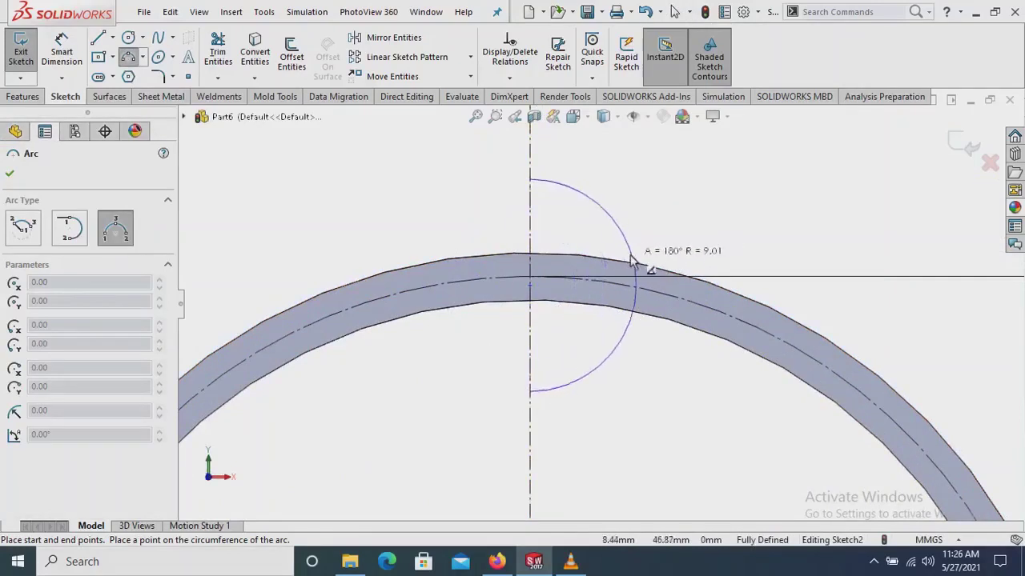
click(631, 260)
right_click(684, 184)
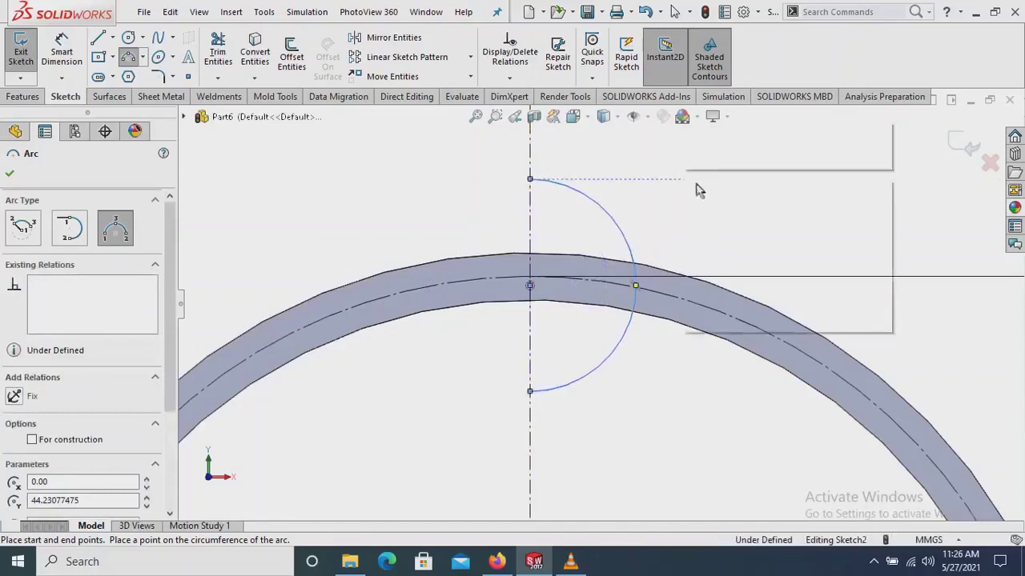
click(698, 190)
Dimension the arc radius to R12 mm
click(61, 52)
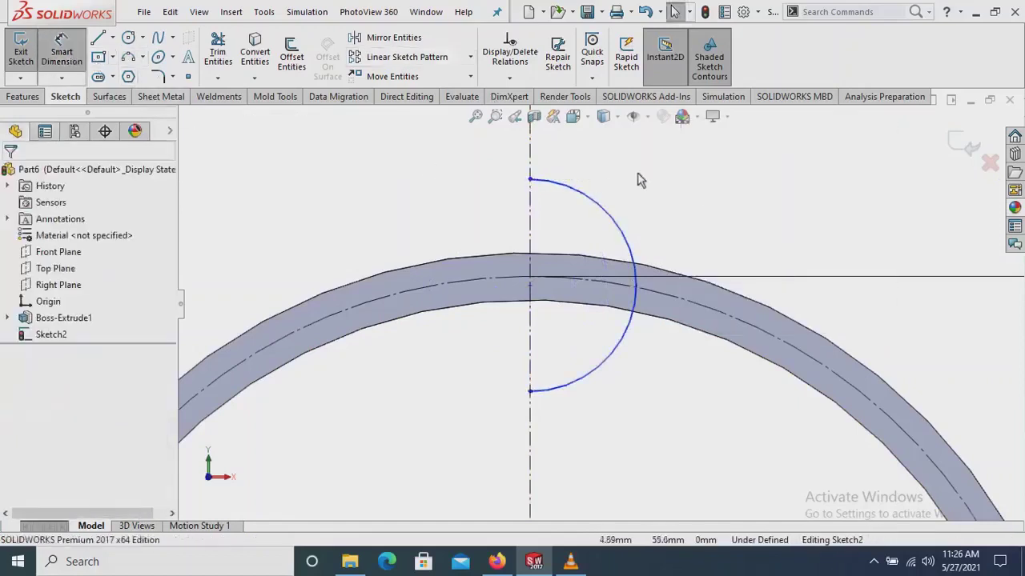
click(622, 232)
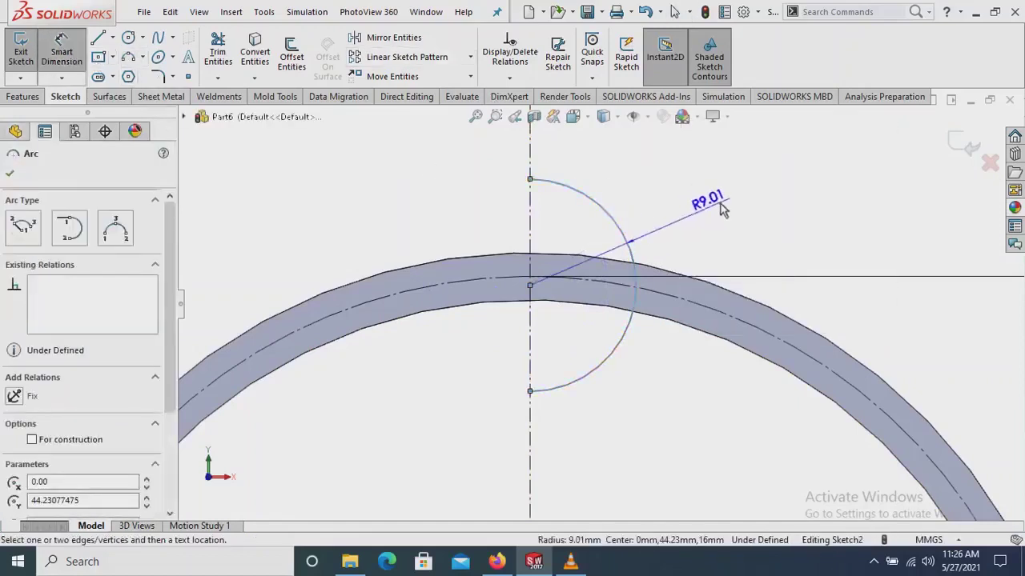
click(742, 201)
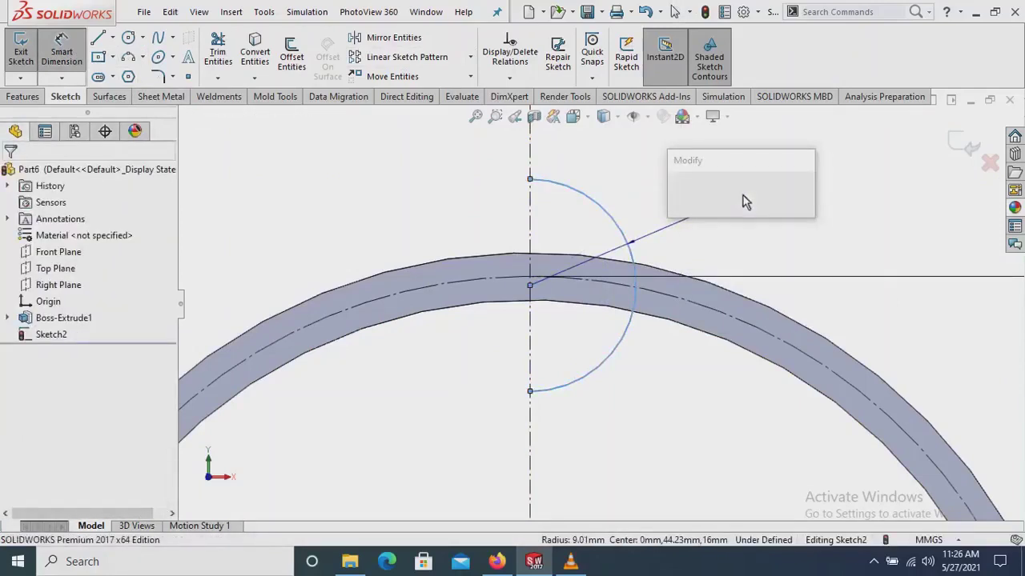
text(12)
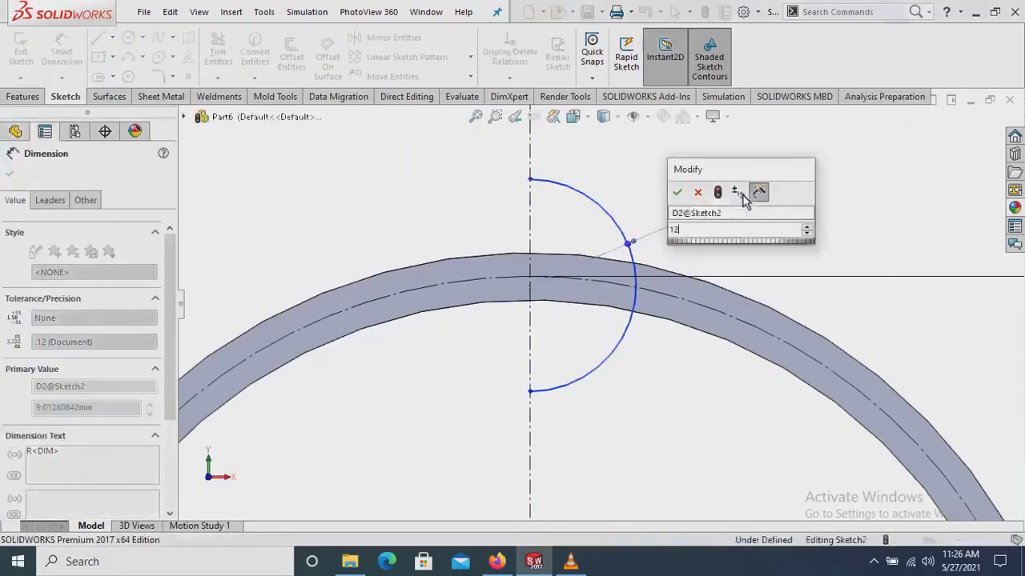
key(Return)
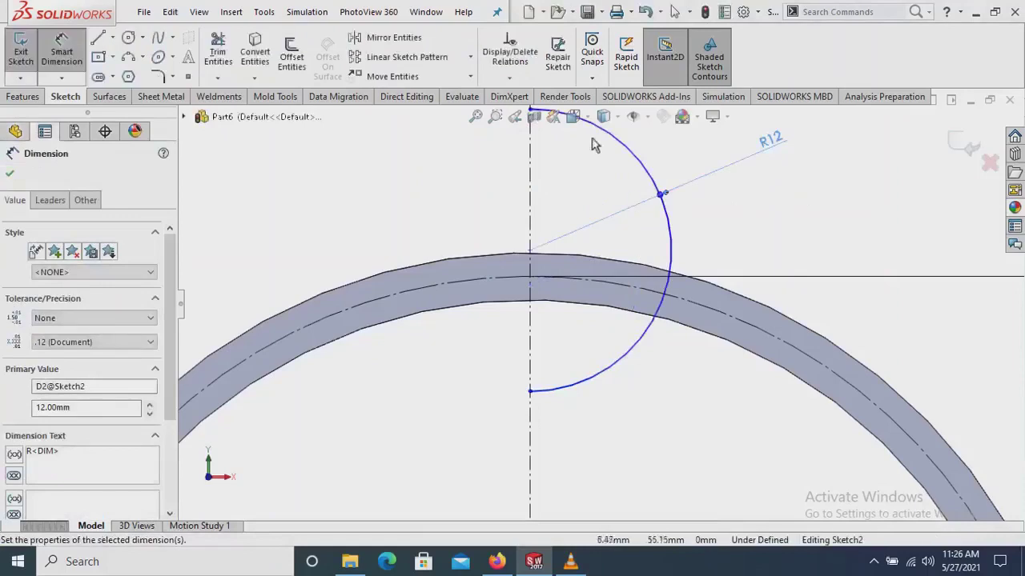
click(510, 78)
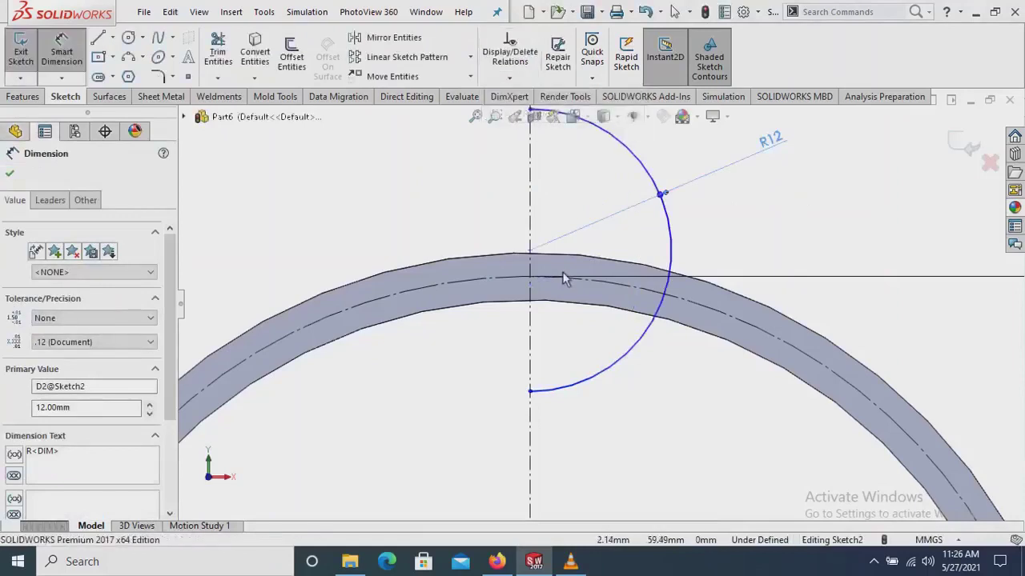
Make the R12 arc's centre point coincident with the Ø90 construction circle
click(530, 252)
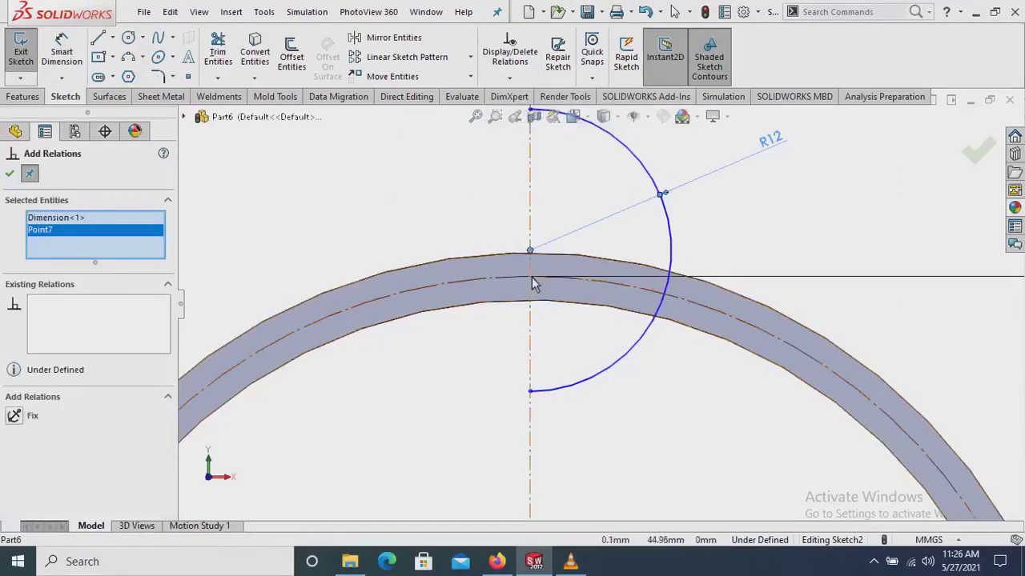
scroll(513, 288, down, 2)
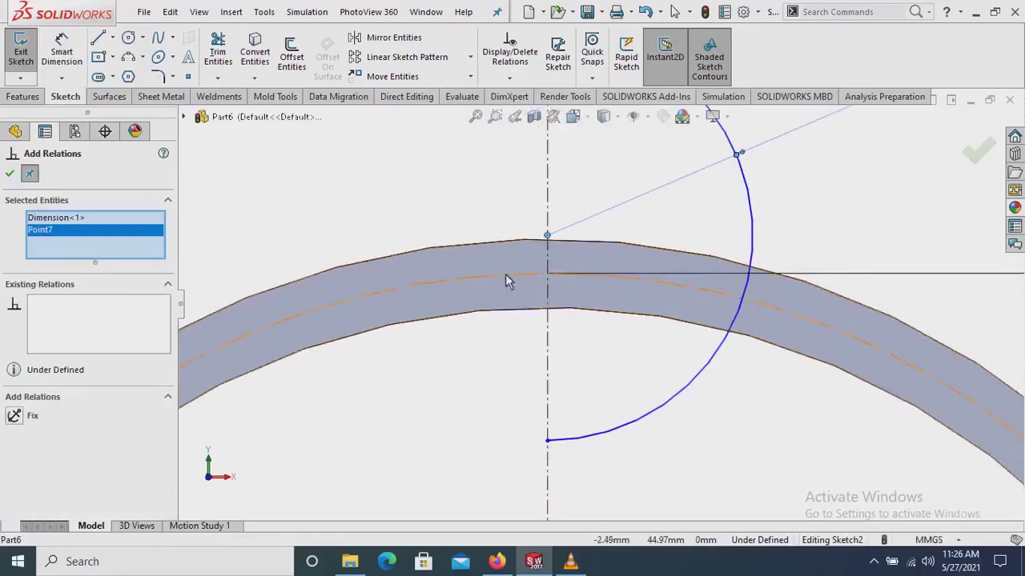
click(505, 275)
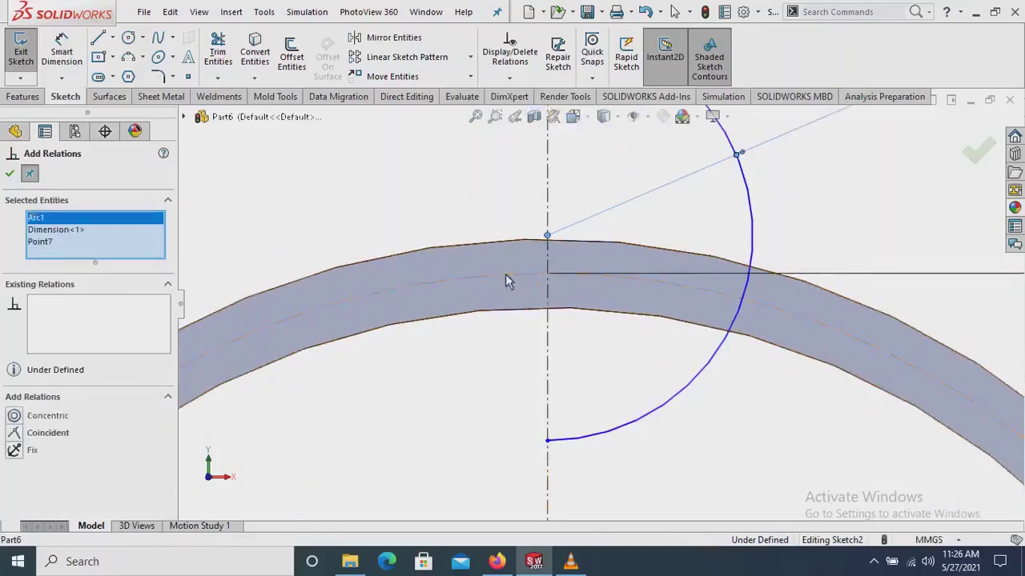
click(16, 433)
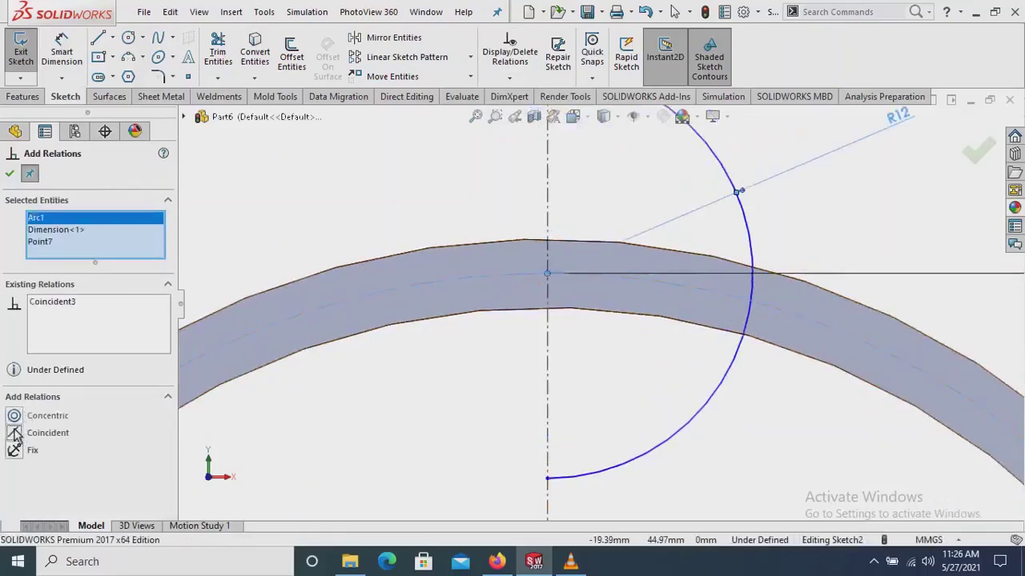
click(10, 173)
scroll(596, 288, up, 2)
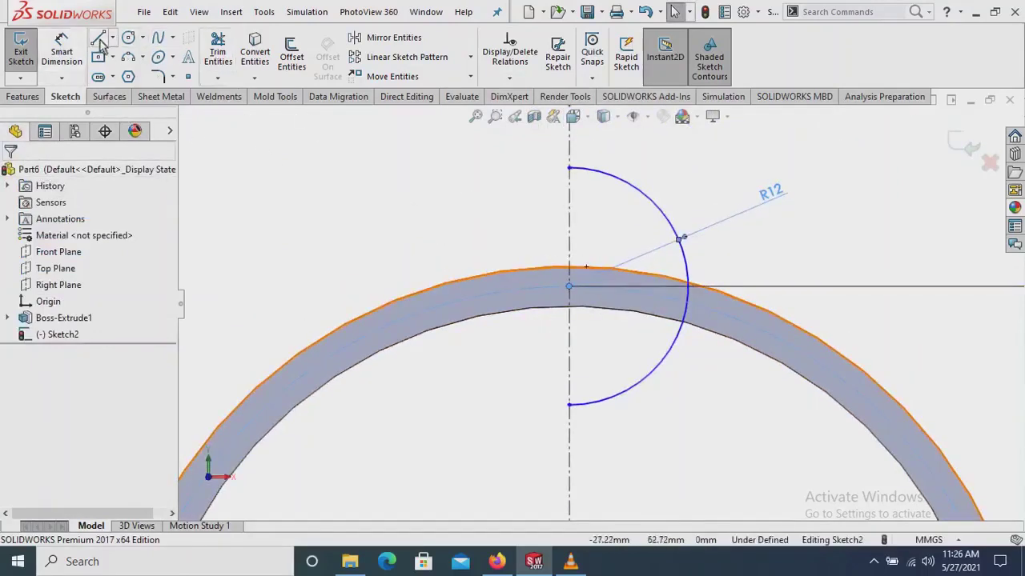
Draw a vertical line joining the arc's top and bottom endpoints to close the half-disc
key(l)
click(568, 168)
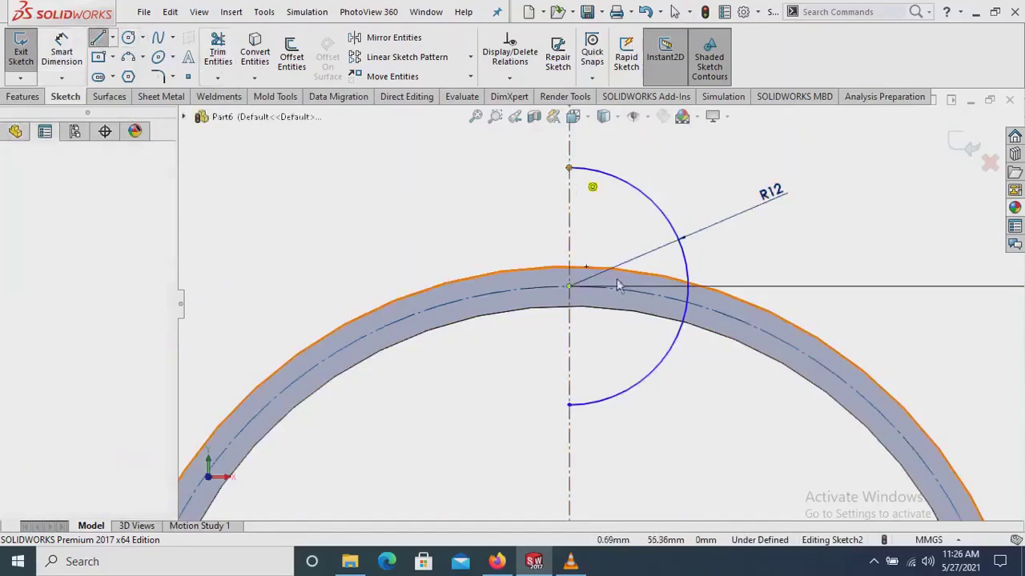
click(568, 405)
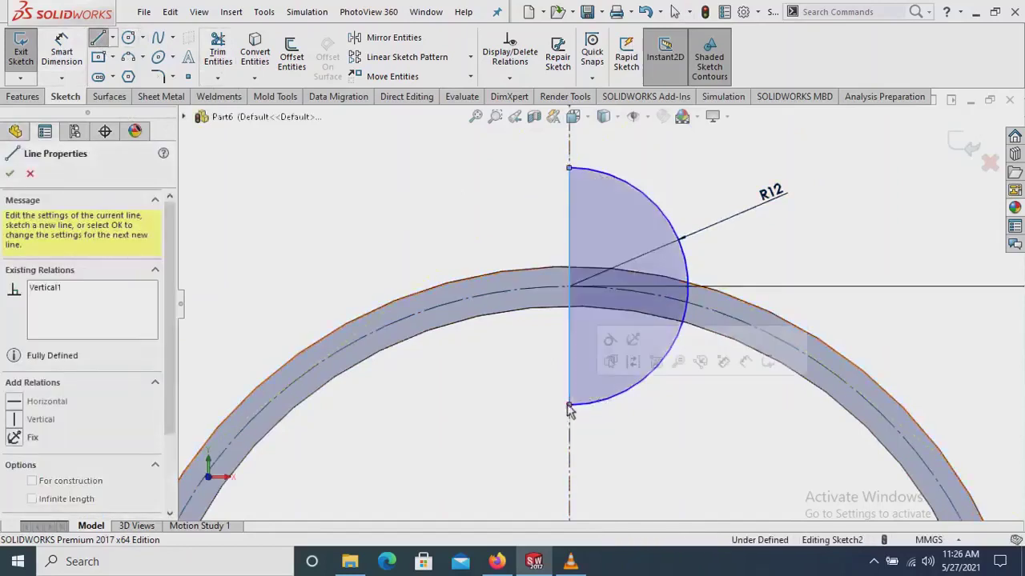
right_click(421, 196)
click(456, 204)
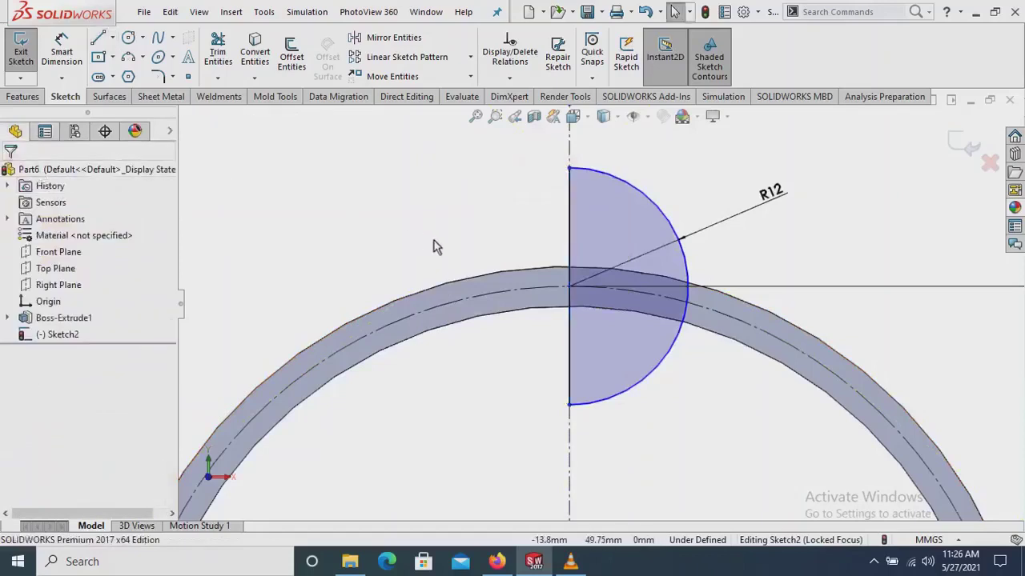
scroll(448, 256, up, 1)
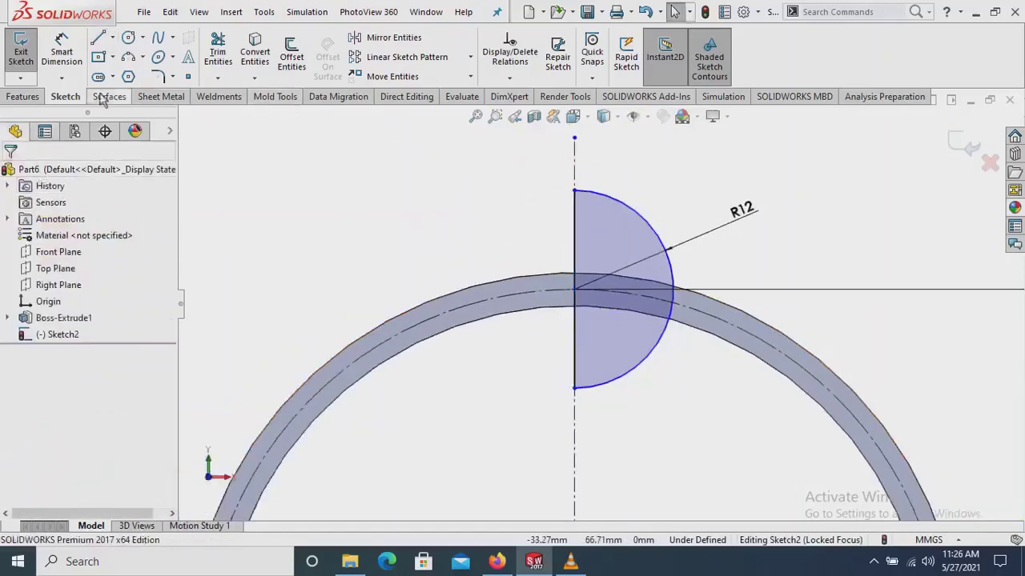
click(24, 96)
Create Cut-Revolve1, revolving the half-disc 360° about Line1 into a spherical pocket
click(298, 56)
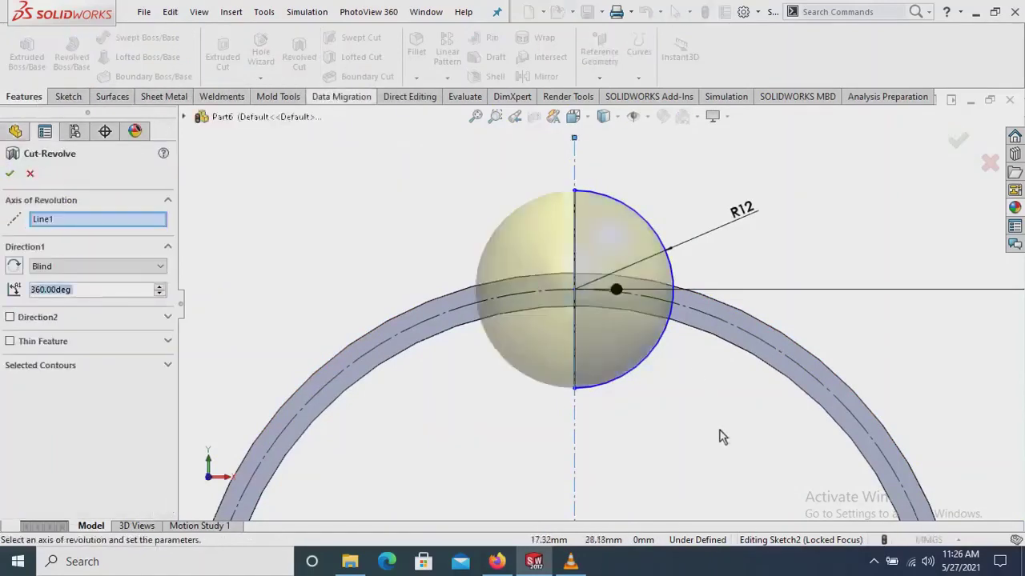
scroll(673, 421, up, 1)
mouse_move(659, 434)
middle_down()
mouse_move(588, 516)
mouse_move(571, 480)
middle_up()
scroll(593, 468, up, 2)
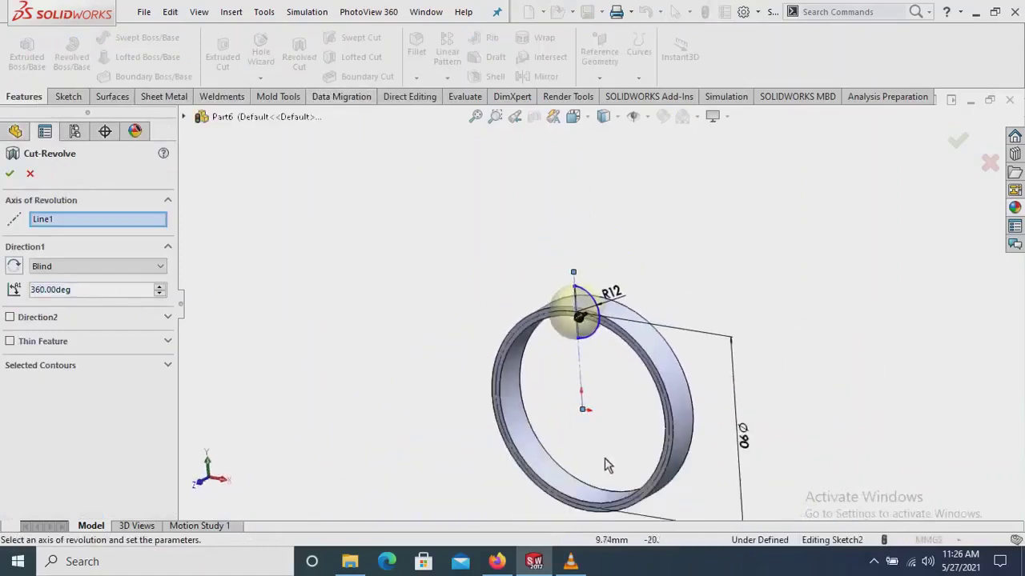
scroll(606, 466, up, 1)
scroll(611, 325, down, 1)
scroll(610, 283, down, 1)
scroll(601, 279, down, 1)
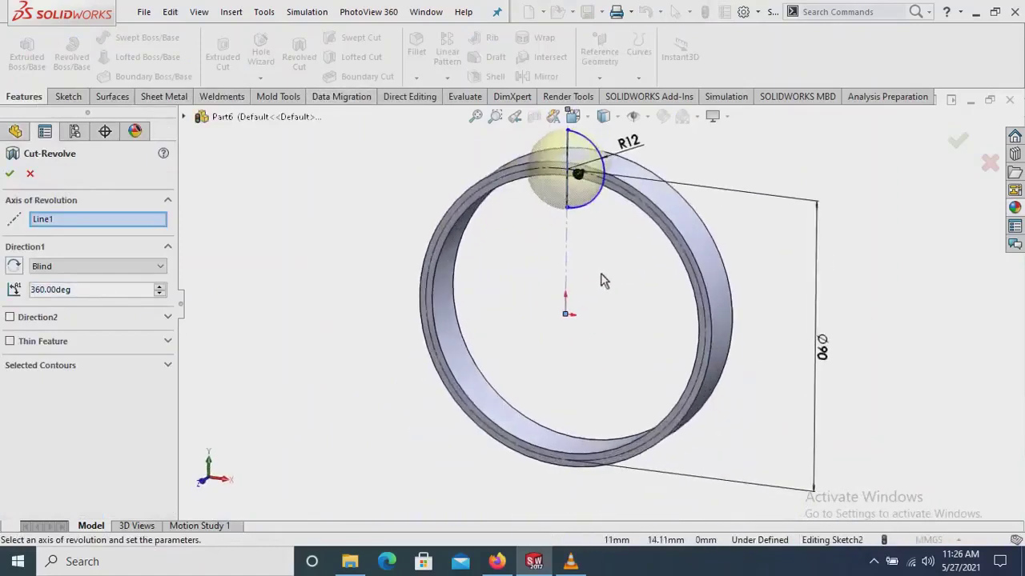
ctrl+middle_drag(599, 229, 606, 247)
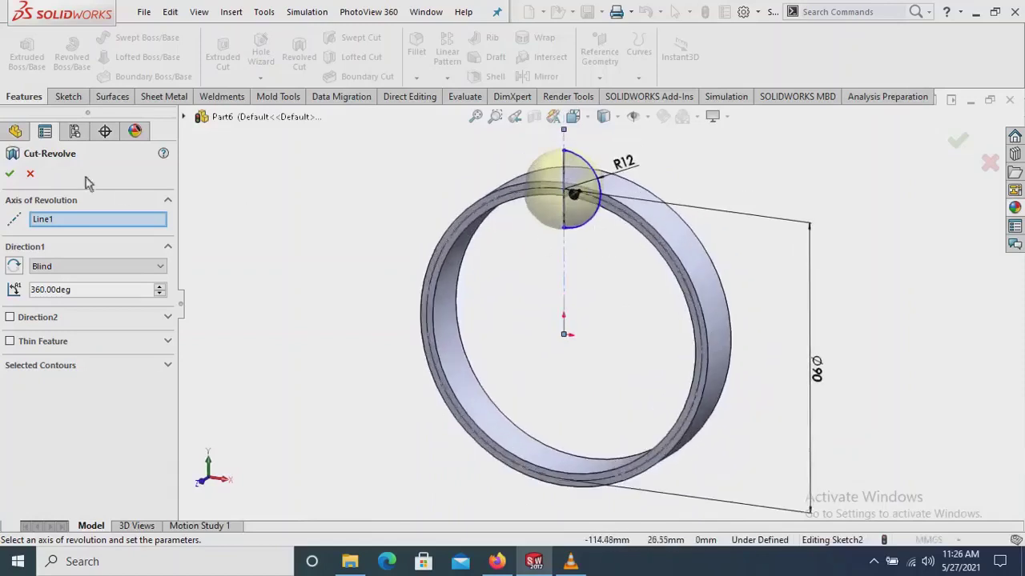
click(9, 176)
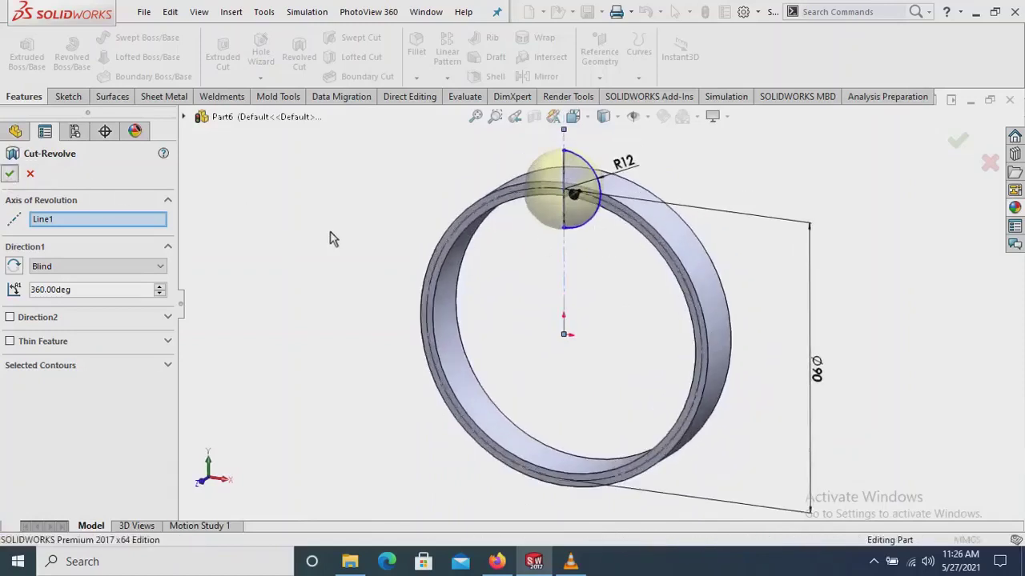
mouse_move(527, 366)
middle_down()
mouse_move(585, 323)
mouse_move(531, 382)
mouse_move(539, 389)
mouse_move(536, 376)
middle_up()
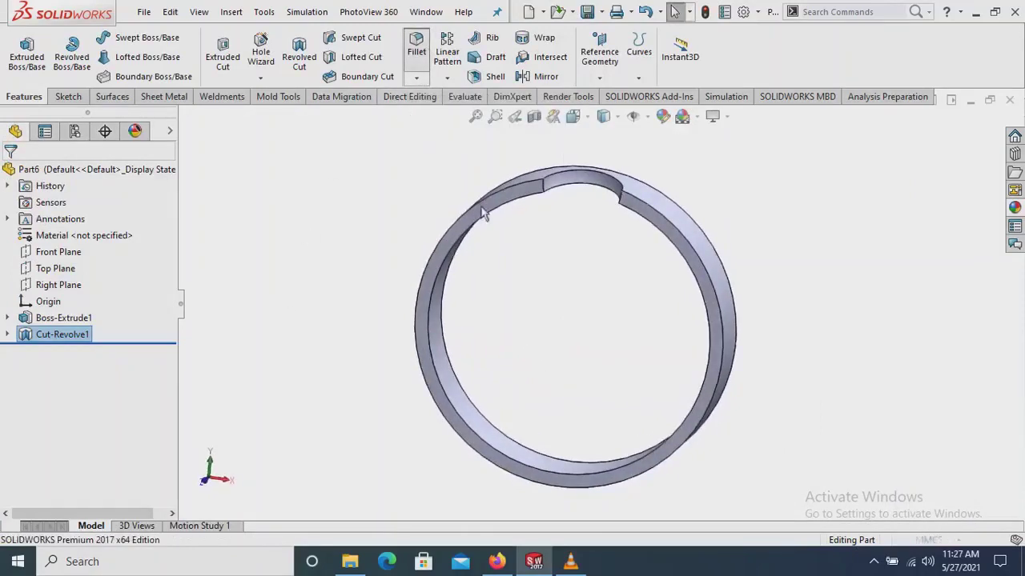
Preview a 2.1 mm fillet on the two pocket rim edges of the cage ring
scroll(513, 219, down, 2)
scroll(512, 212, down, 2)
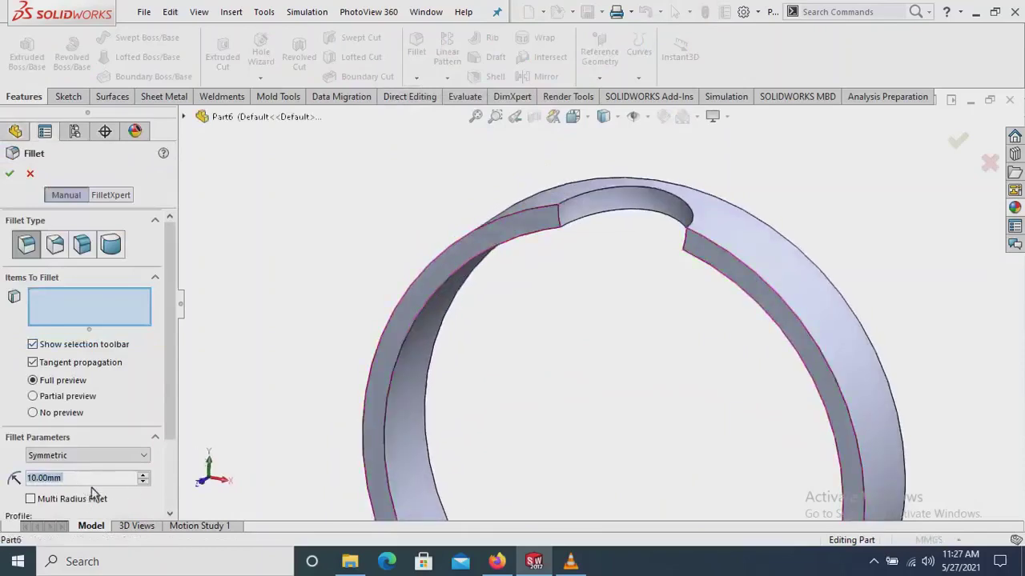
text(2.1)
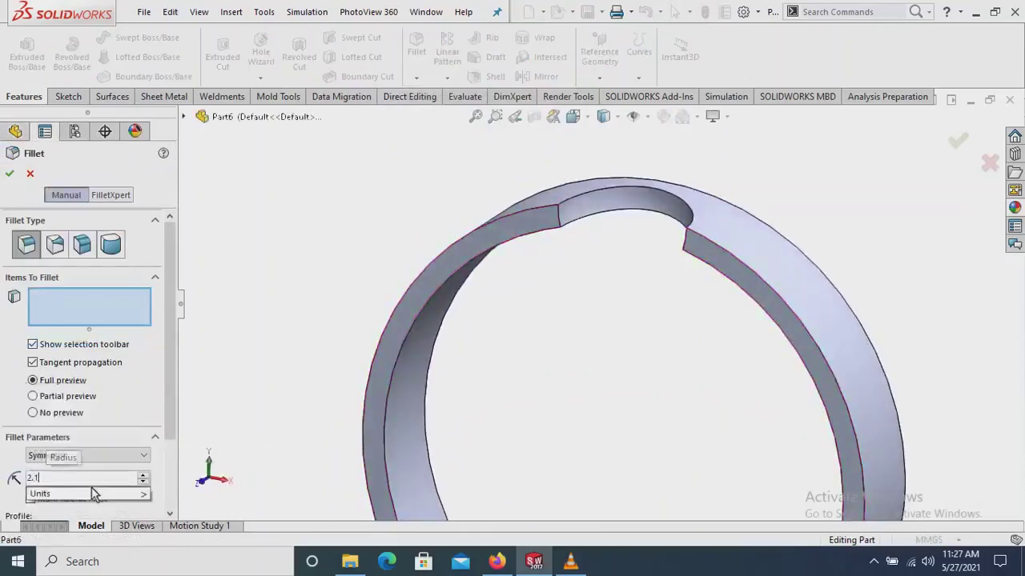
key(Return)
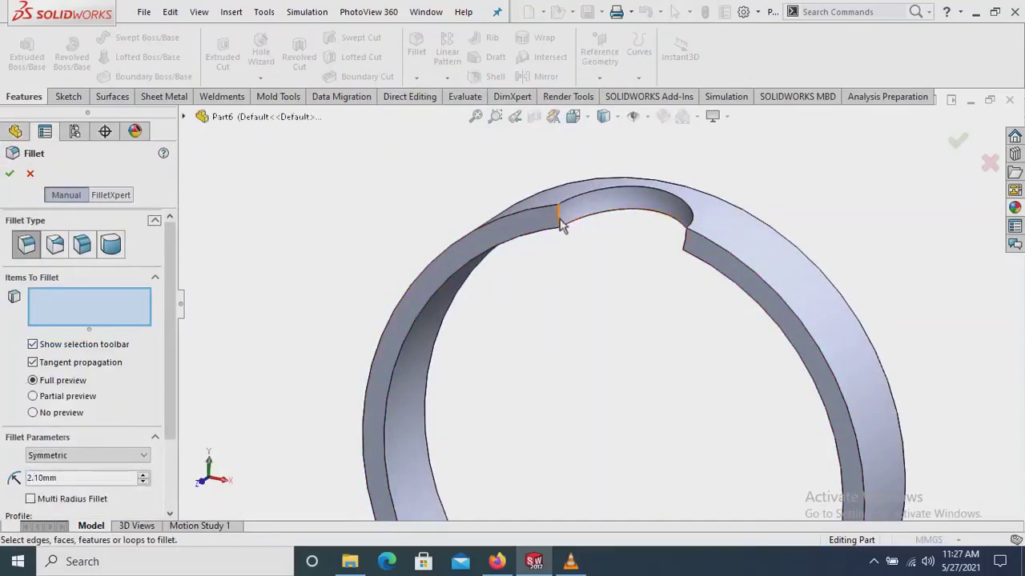
middle_drag(585, 287, 712, 244)
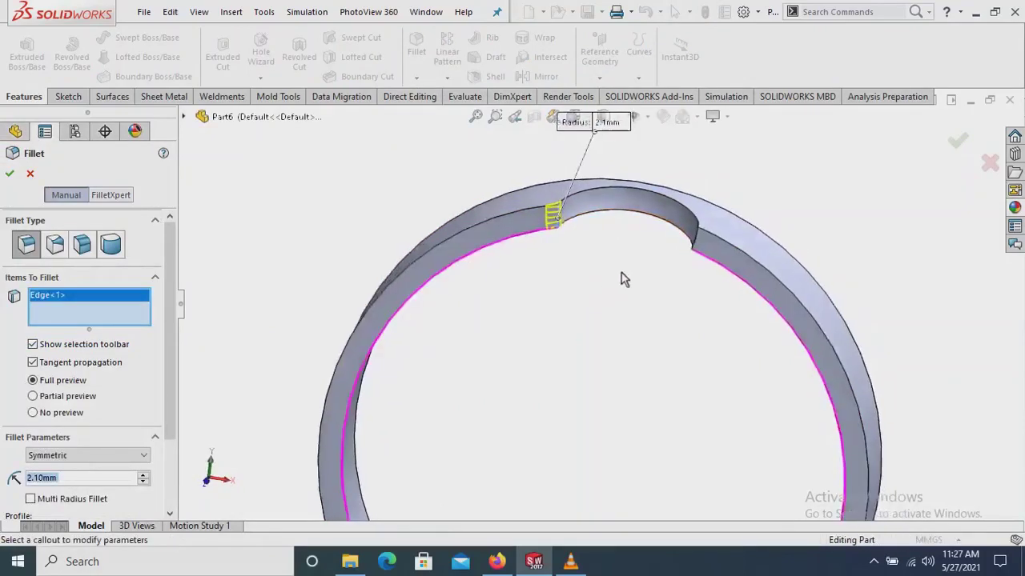
click(712, 244)
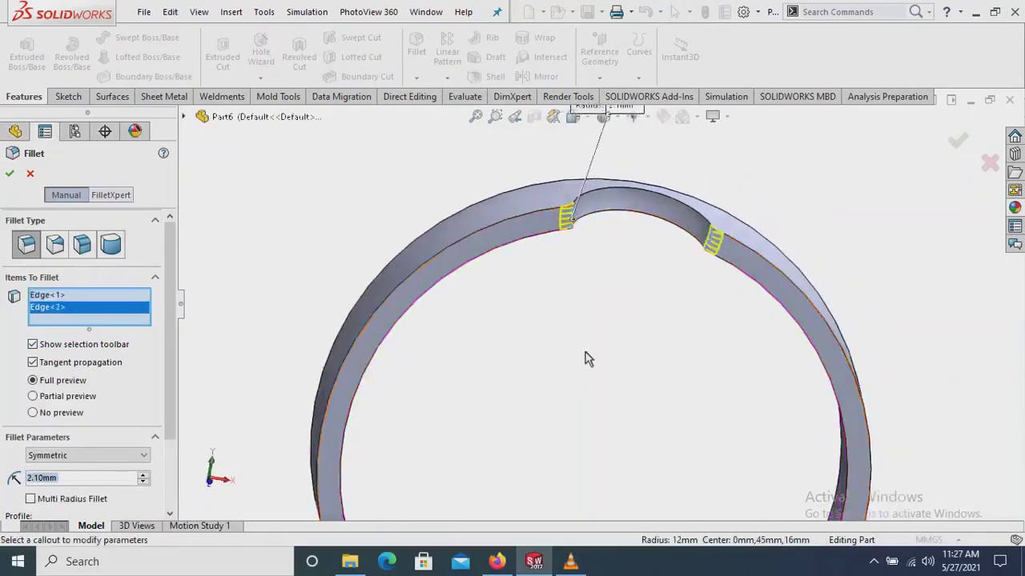
mouse_move(583, 357)
middle_down()
mouse_move(569, 342)
mouse_move(587, 288)
middle_up()
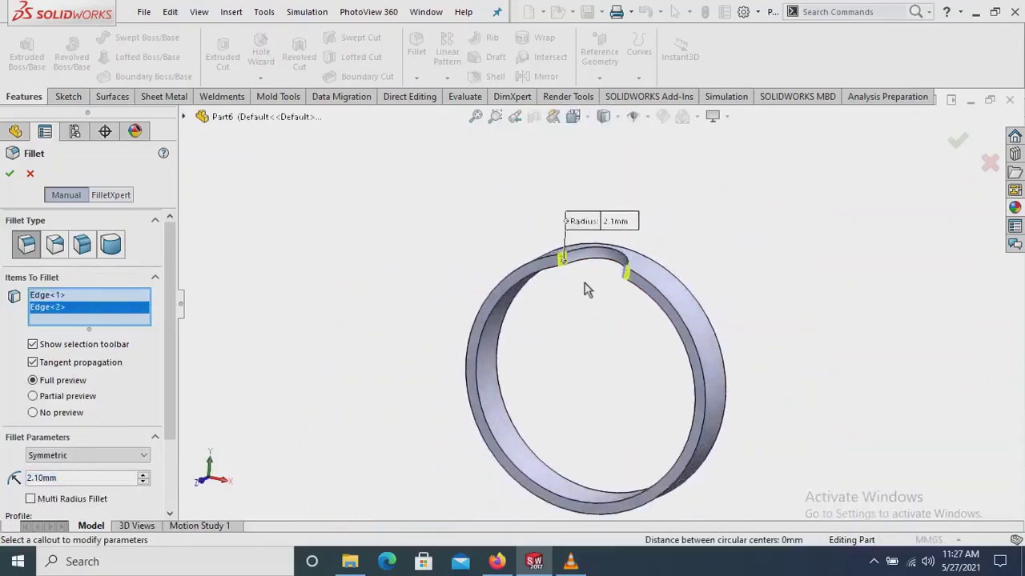
scroll(591, 298, down, 2)
scroll(593, 302, down, 2)
scroll(587, 275, down, 2)
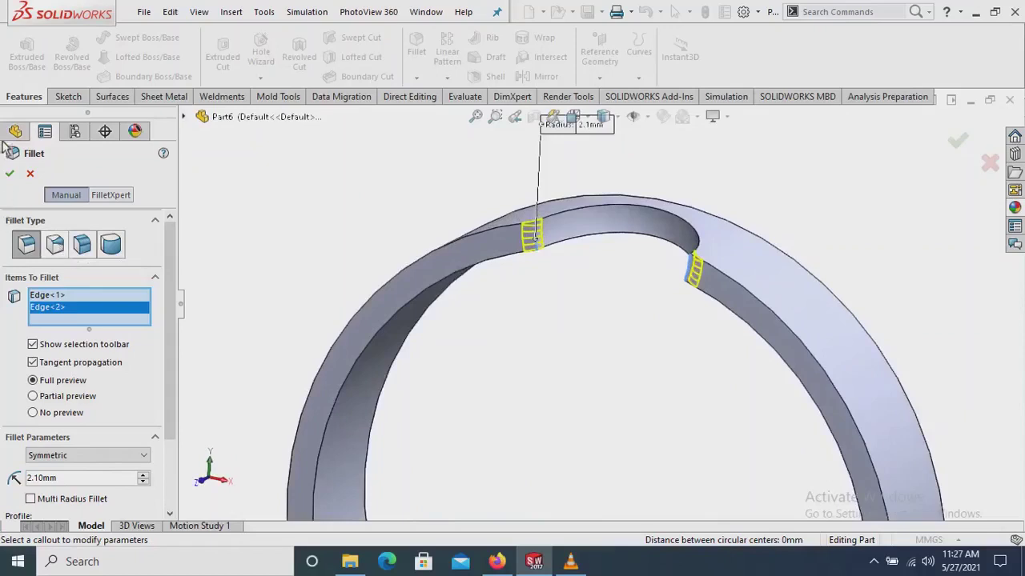
Apply the 2.10 mm fillet to the notch's Edge<1> and Edge<2>
click(11, 176)
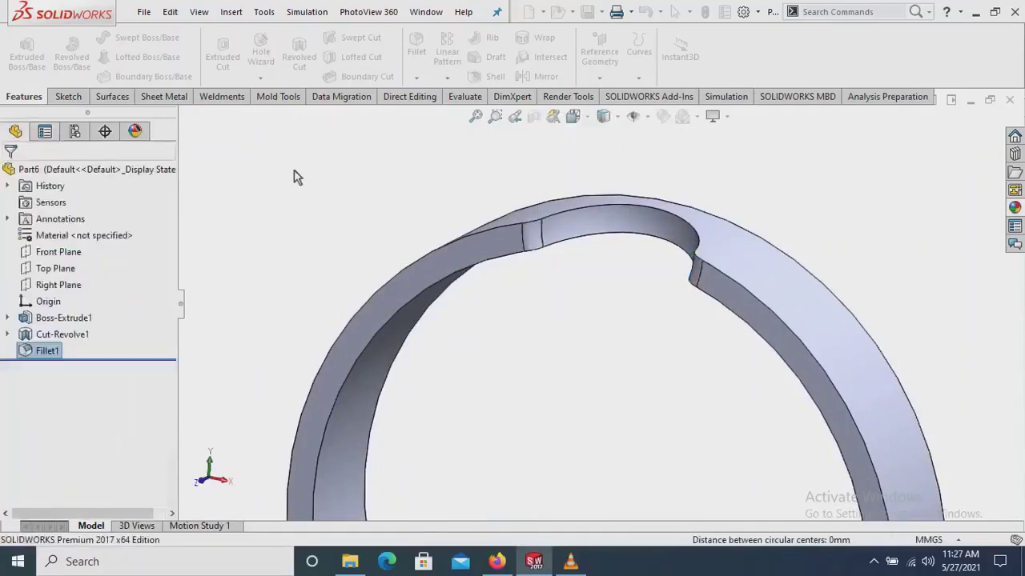
mouse_move(612, 434)
middle_down()
mouse_move(592, 393)
mouse_move(617, 423)
middle_up()
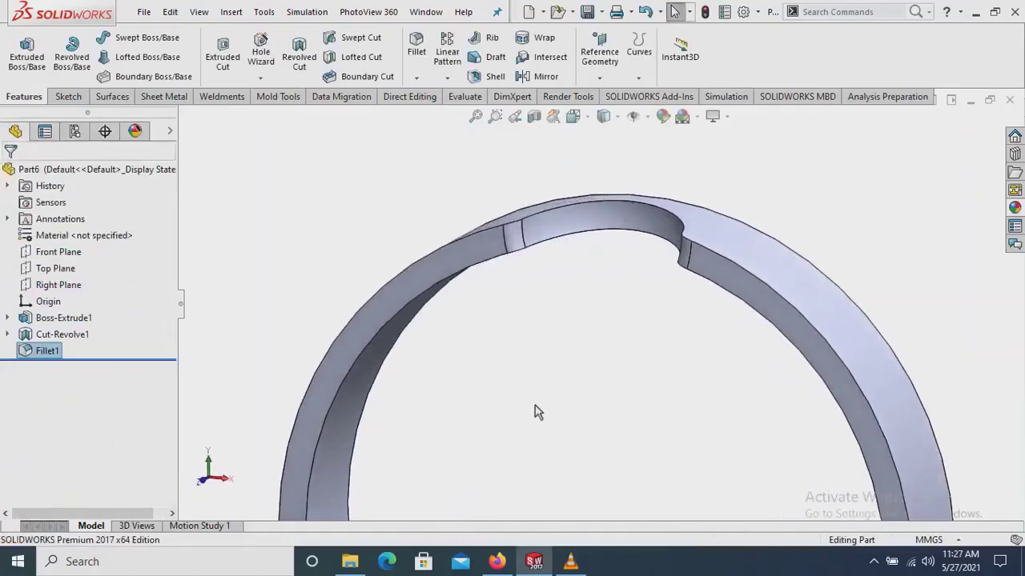
middle_drag(538, 412, 555, 412)
scroll(537, 412, up, 2)
scroll(636, 429, up, 1)
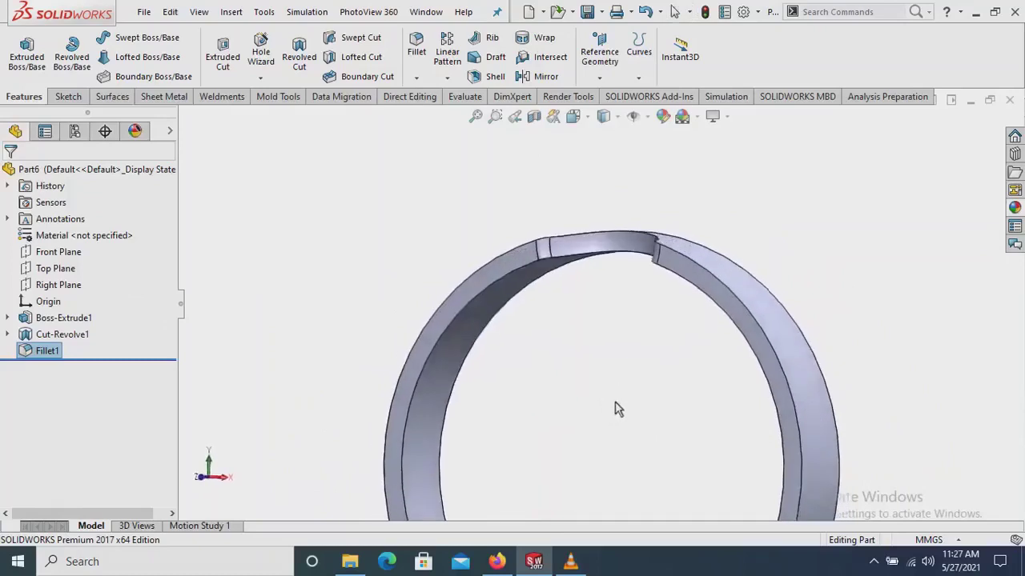
scroll(614, 408, up, 1)
scroll(603, 382, up, 1)
scroll(604, 398, up, 1)
Orbit and zoom the ring to inspect the filleted notch
middle_drag(607, 403, 603, 392)
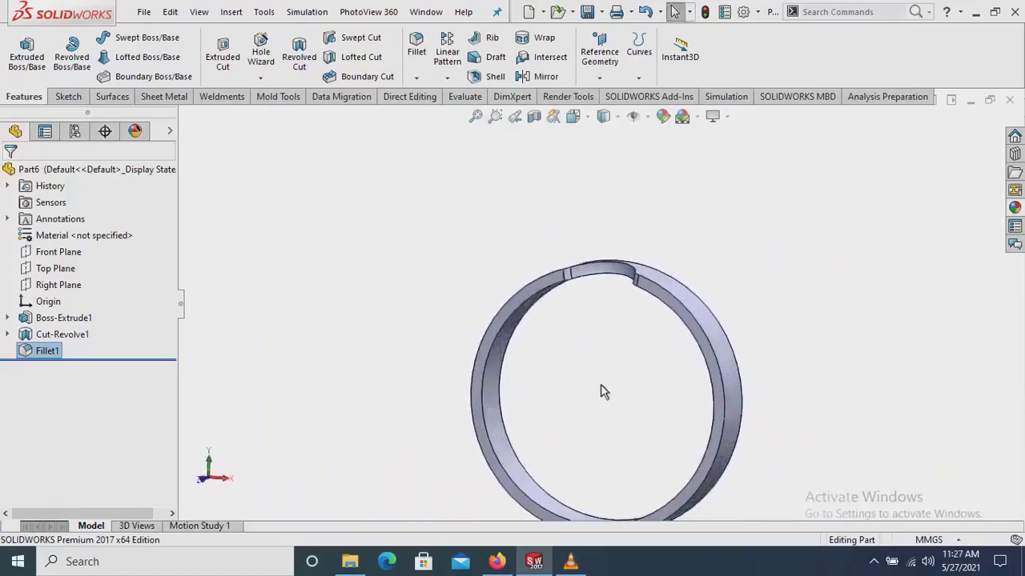
mouse_move(574, 221)
middle_down()
mouse_move(613, 220)
mouse_move(601, 335)
middle_up()
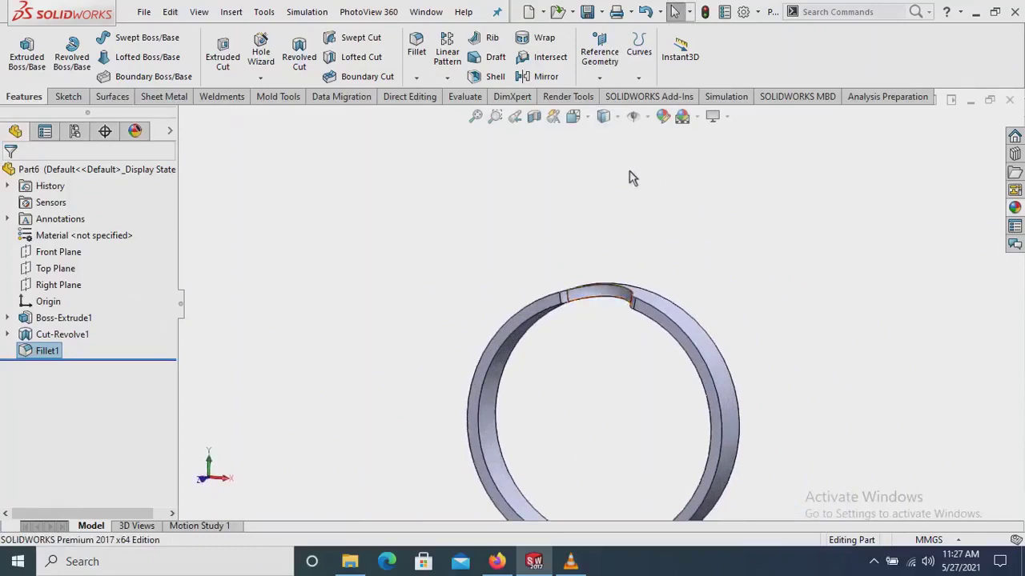
click(646, 117)
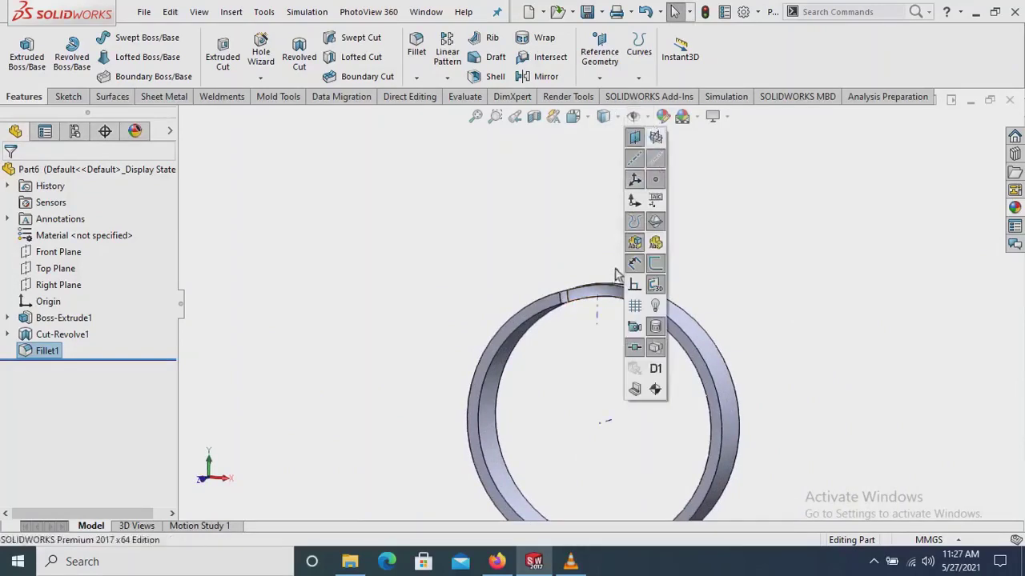
click(428, 249)
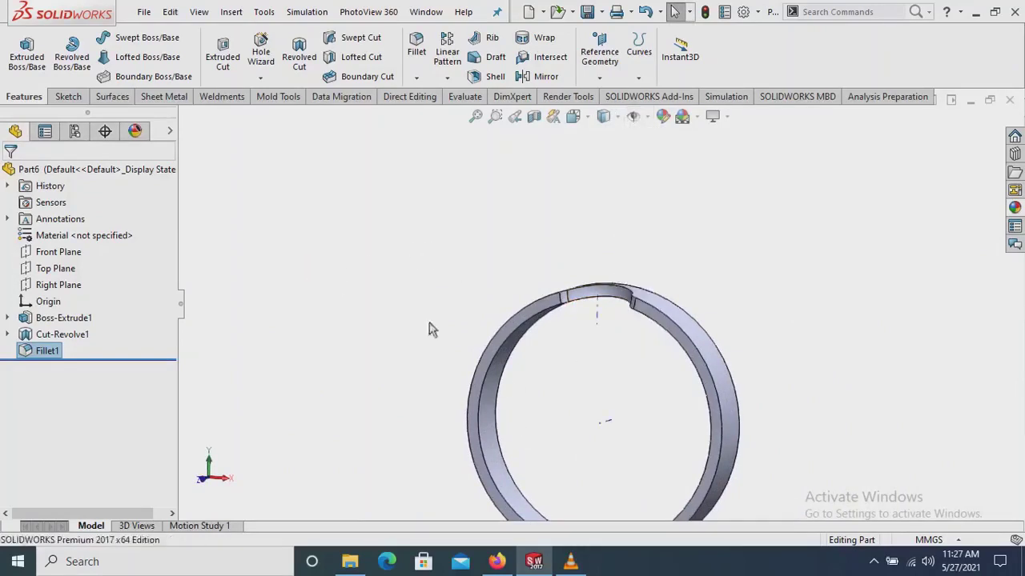
scroll(428, 329, up, 1)
scroll(615, 450, down, 2)
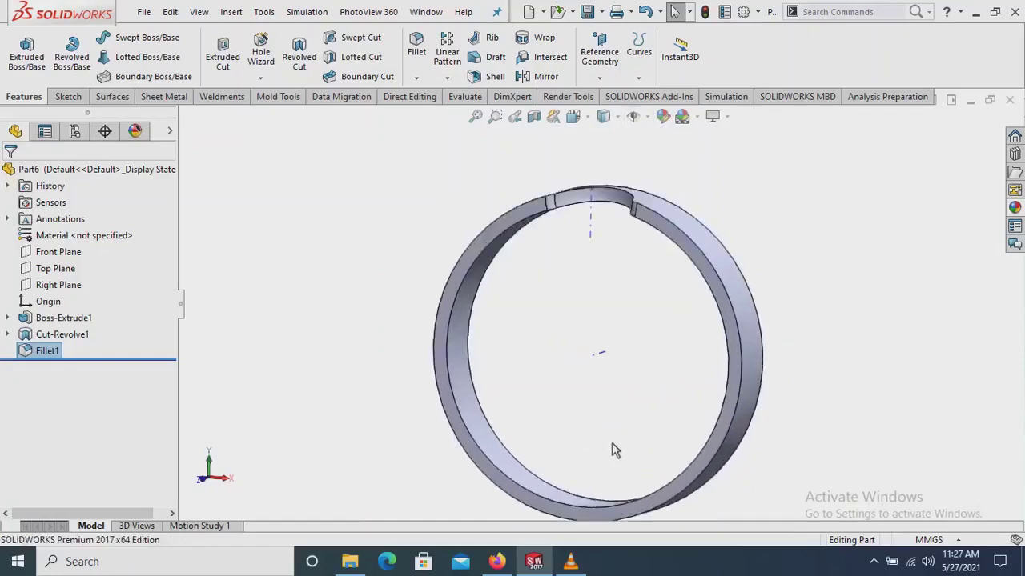
Circular-pattern Cut-Revolve1 and Fillet1 around Axis<1>, 8 instances equally spaced over 360°
click(447, 78)
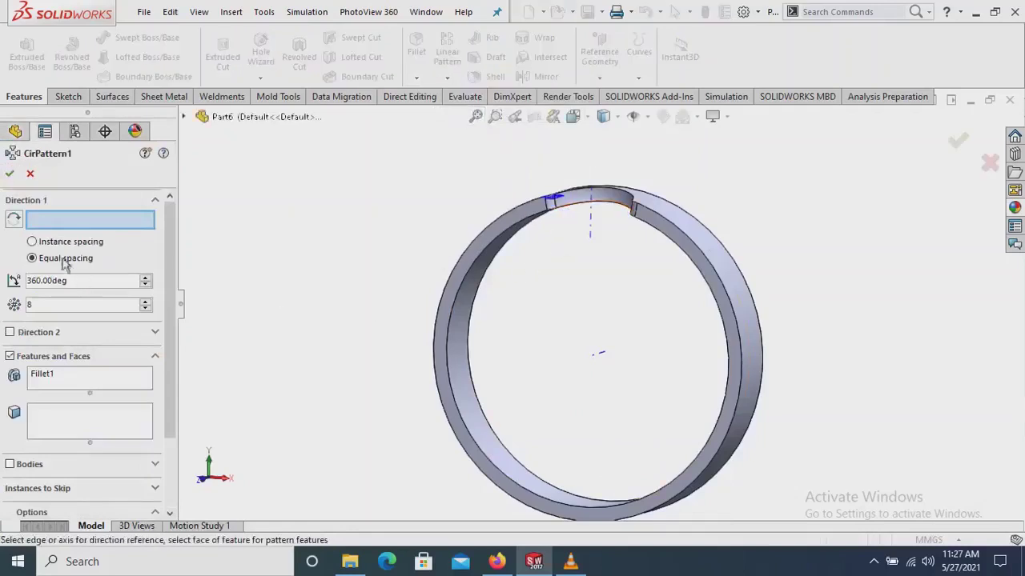
click(602, 356)
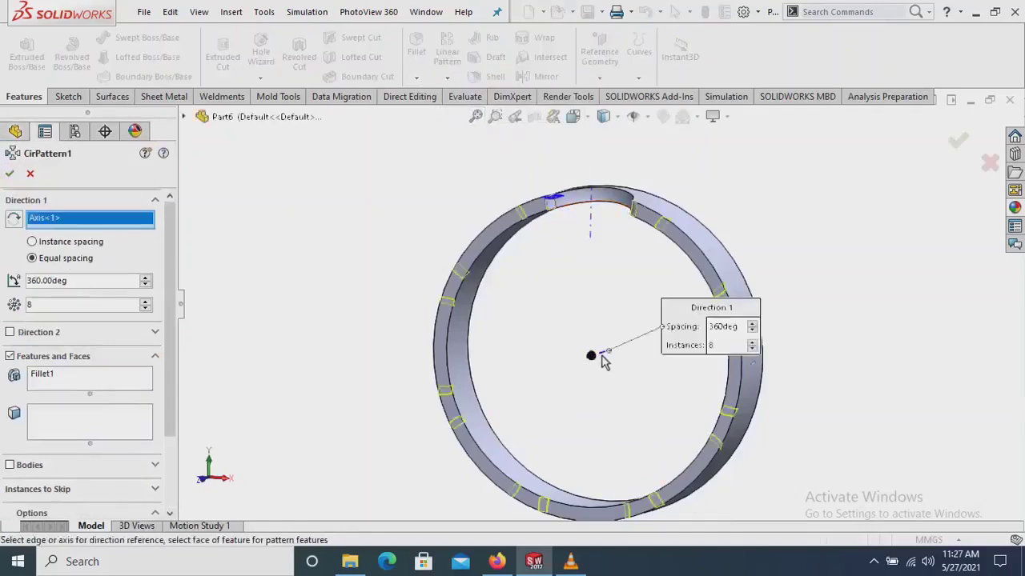
click(70, 388)
right_click(71, 387)
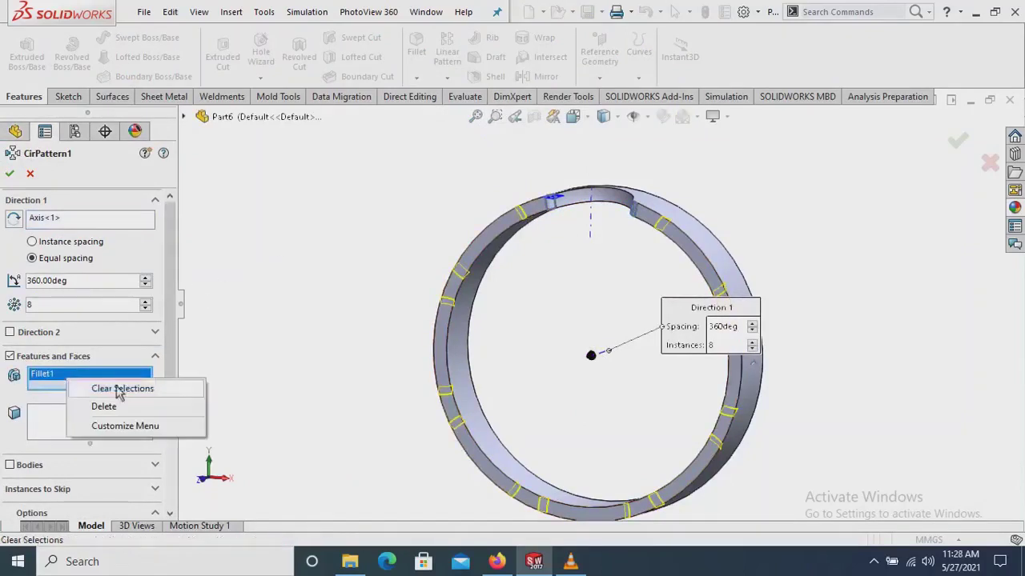
click(124, 389)
click(571, 205)
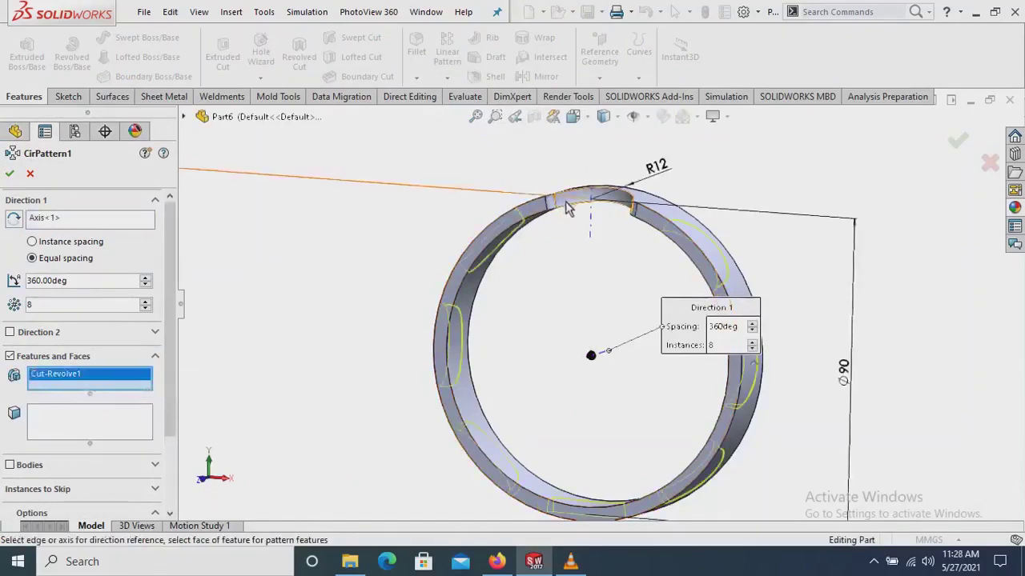
click(551, 210)
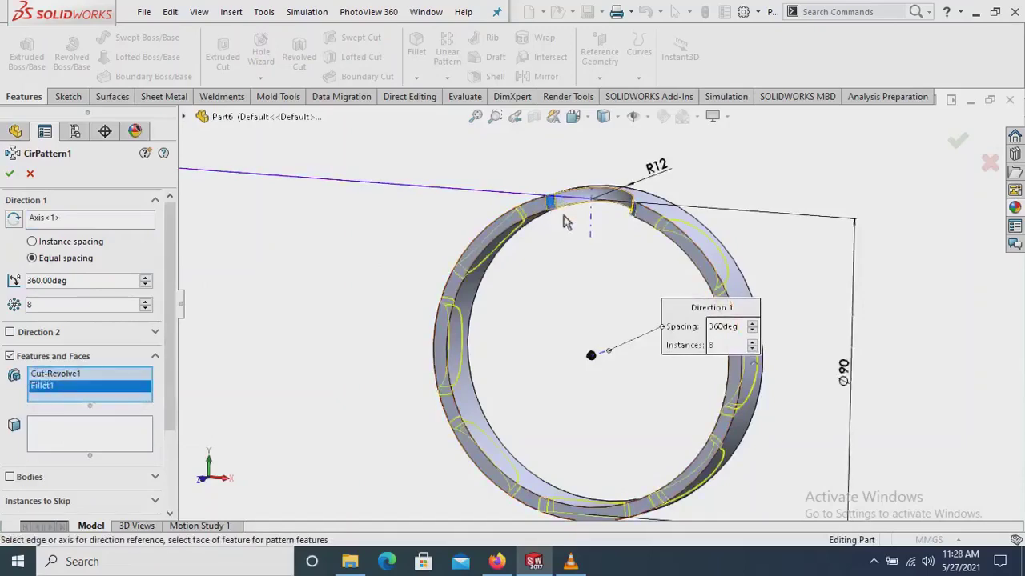
middle_drag(606, 381, 534, 362)
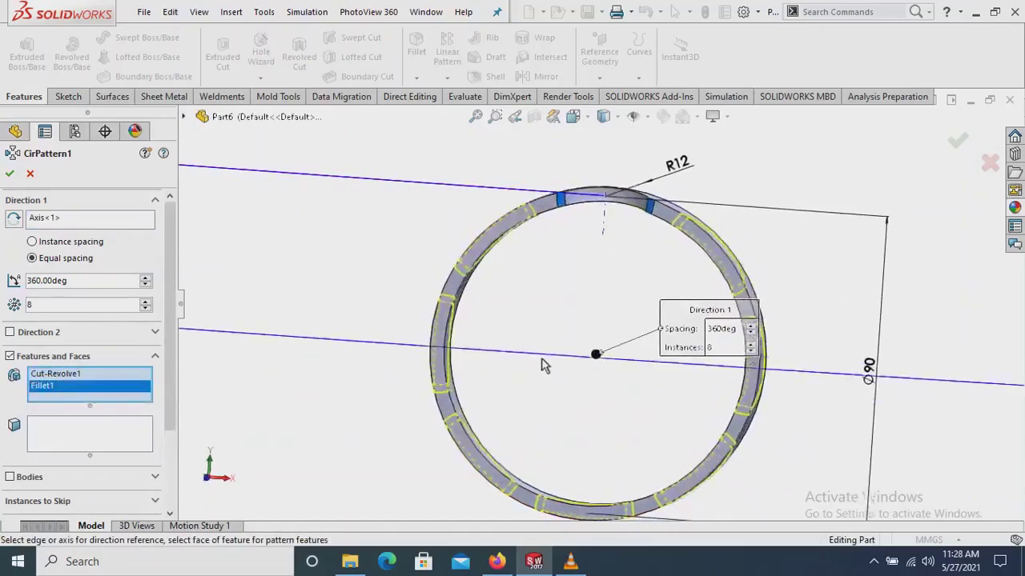
middle_drag(541, 418, 439, 383)
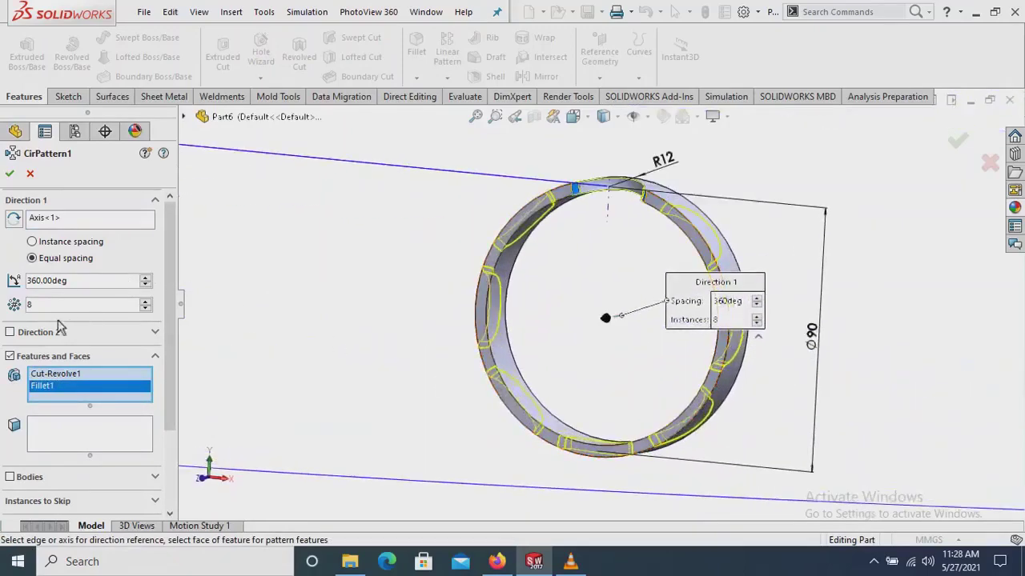
click(10, 174)
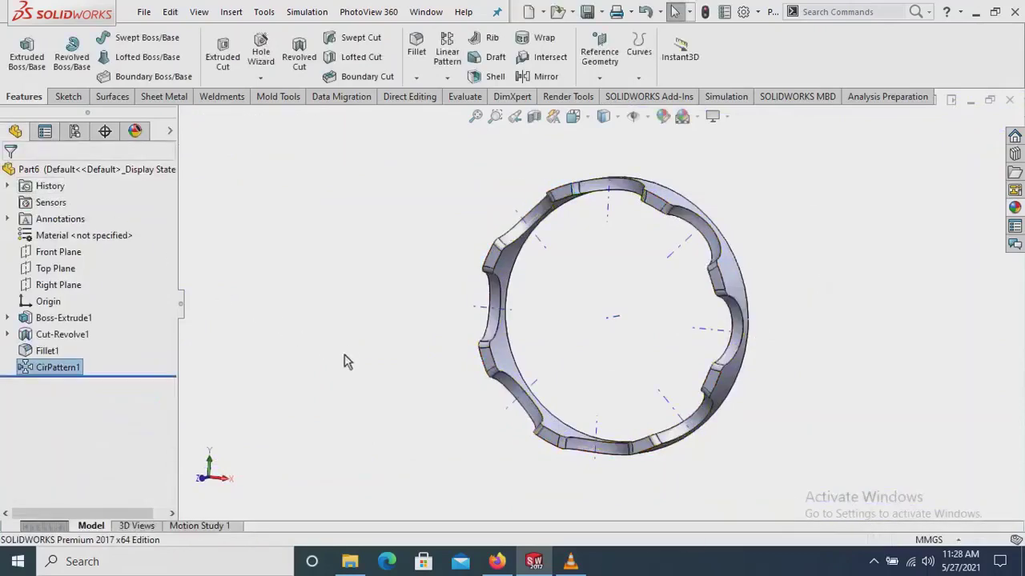
mouse_move(344, 362)
middle_down()
mouse_move(359, 407)
mouse_move(389, 339)
mouse_move(352, 311)
mouse_move(400, 354)
mouse_move(350, 359)
mouse_move(352, 332)
mouse_move(327, 376)
middle_up()
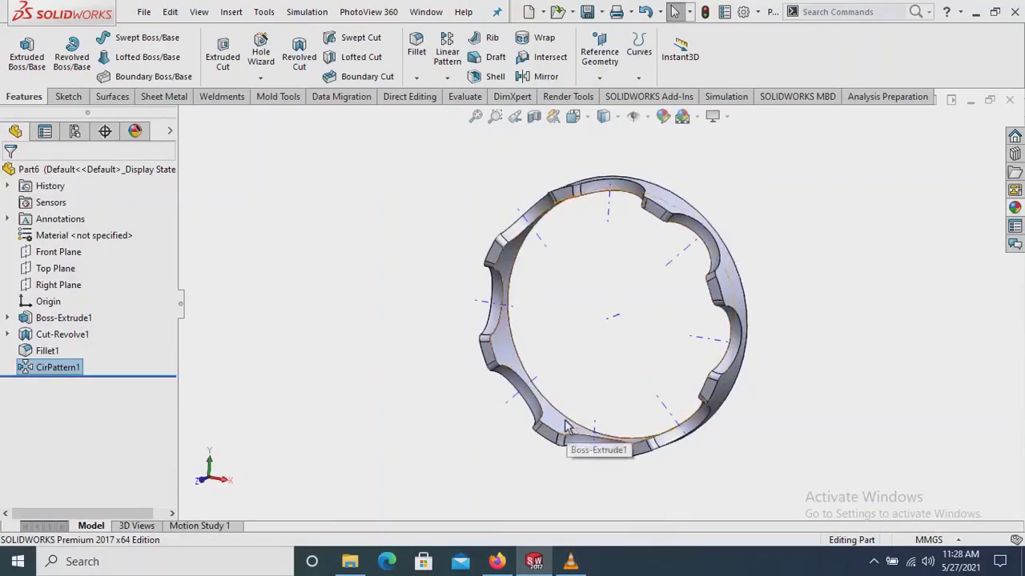
mouse_move(590, 332)
middle_down()
mouse_move(584, 318)
mouse_move(601, 304)
mouse_move(638, 314)
mouse_move(716, 298)
mouse_move(569, 309)
middle_up()
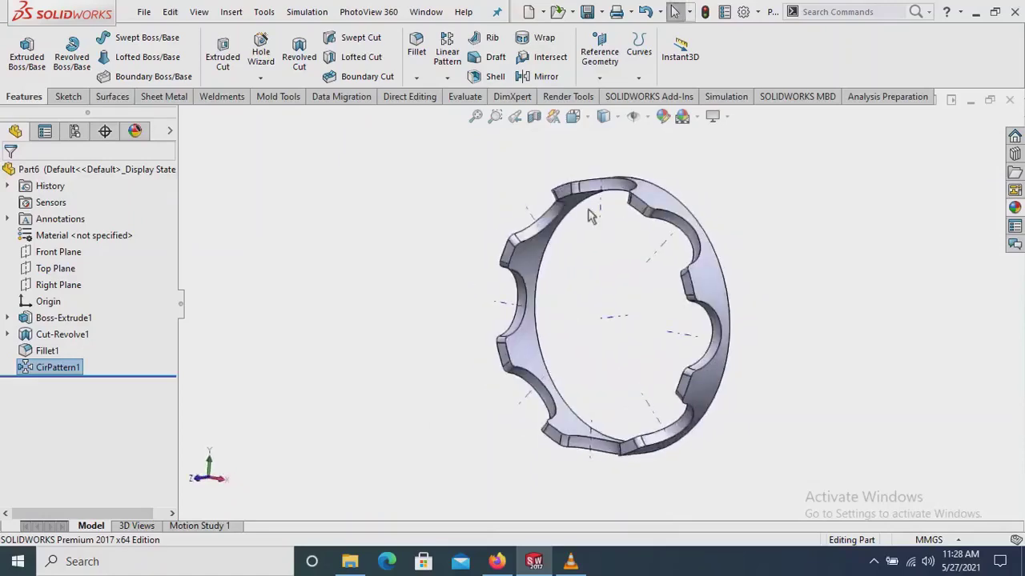
middle_drag(590, 216, 613, 229)
scroll(552, 224, down, 2)
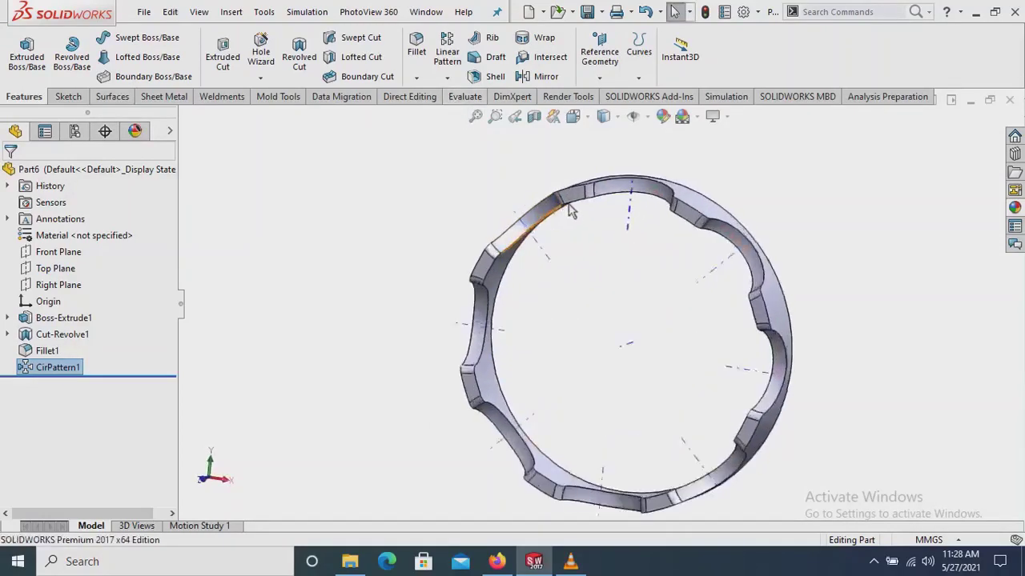
scroll(641, 244, down, 1)
scroll(690, 257, down, 1)
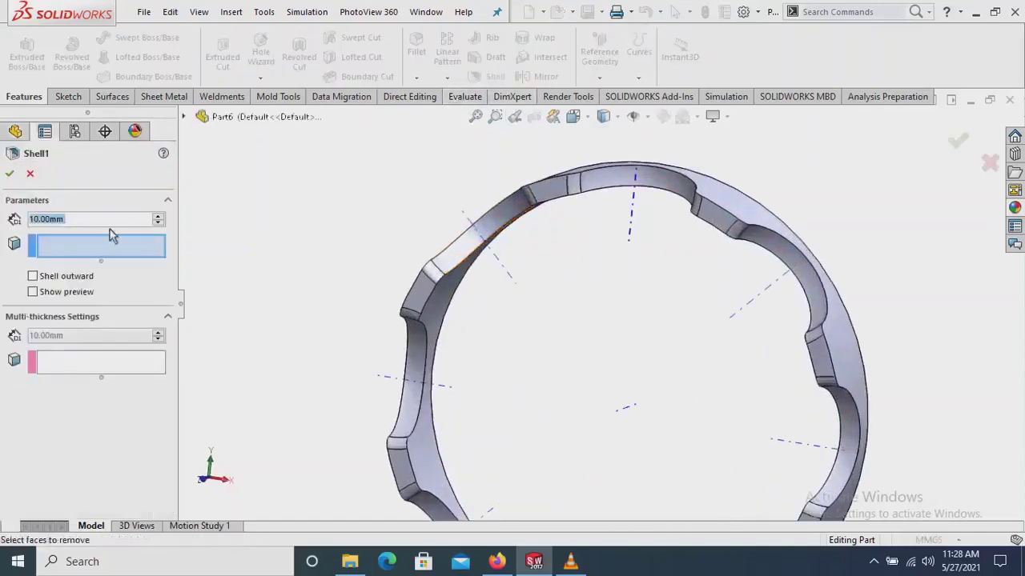
Set the shell thickness to 1.5 mm and pick three ring faces to remove
text(1.)
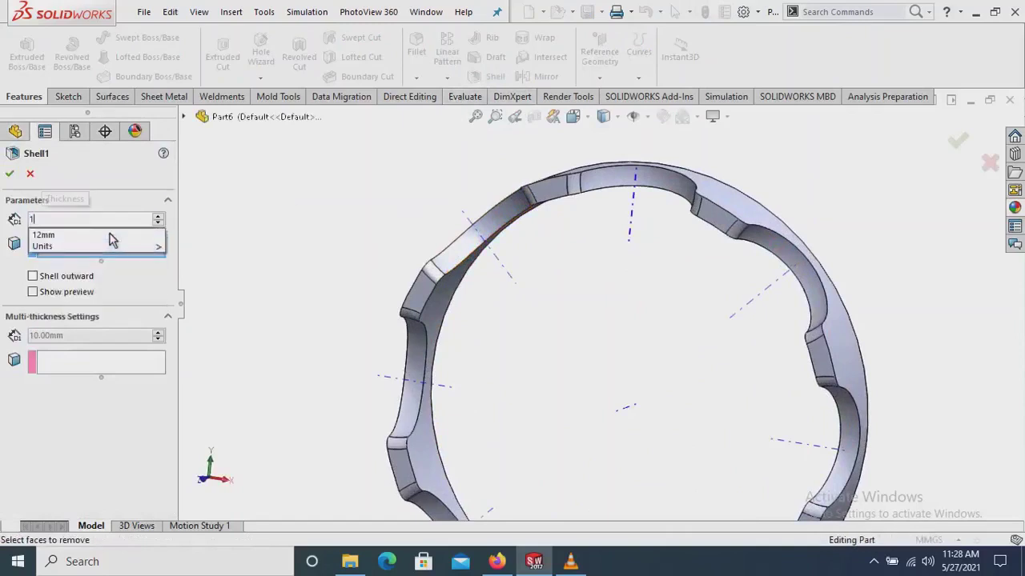
text(5)
key(Return)
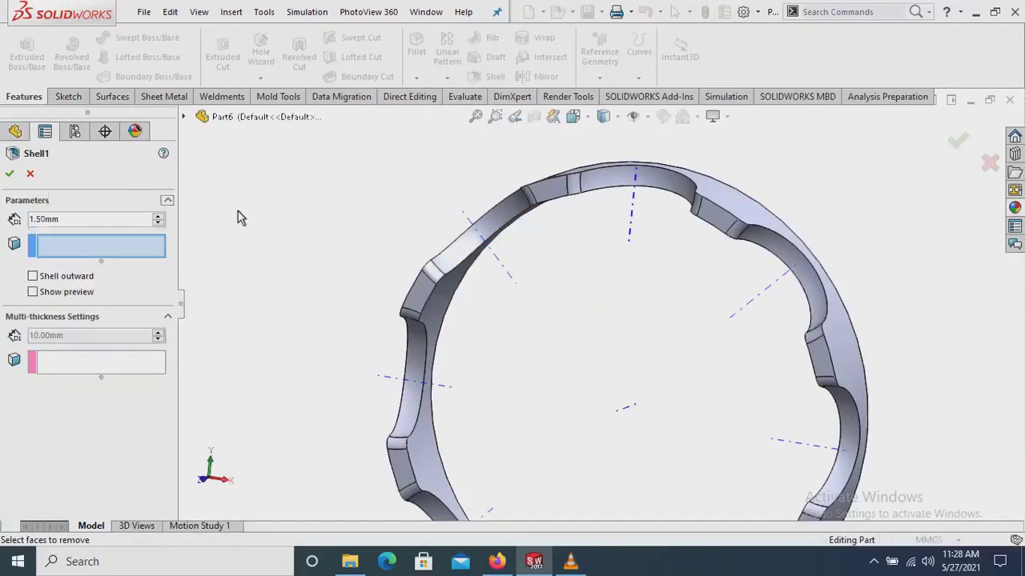
mouse_move(632, 269)
middle_down()
mouse_move(633, 279)
mouse_move(723, 238)
middle_up()
click(724, 240)
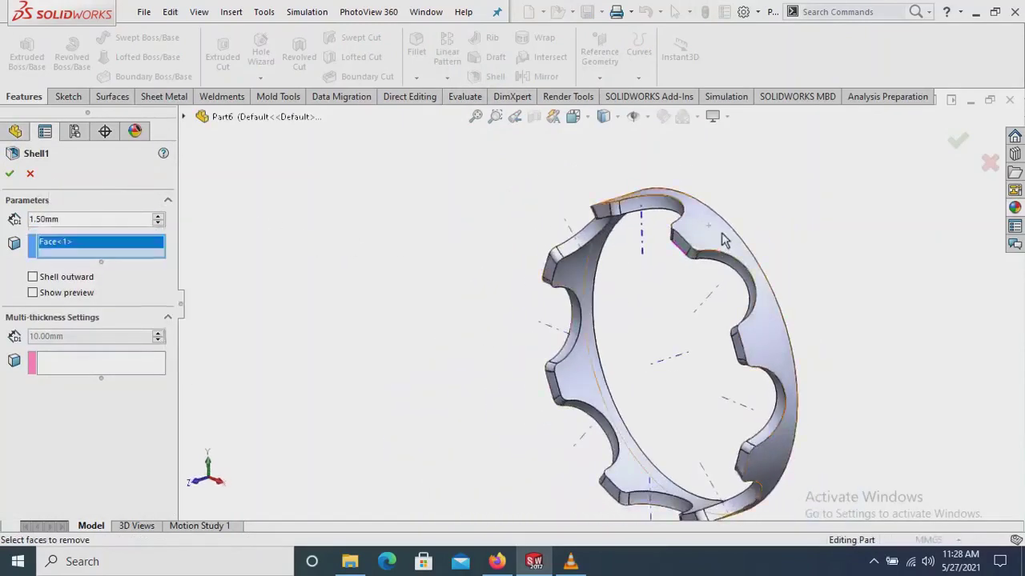
middle_drag(792, 245, 796, 204)
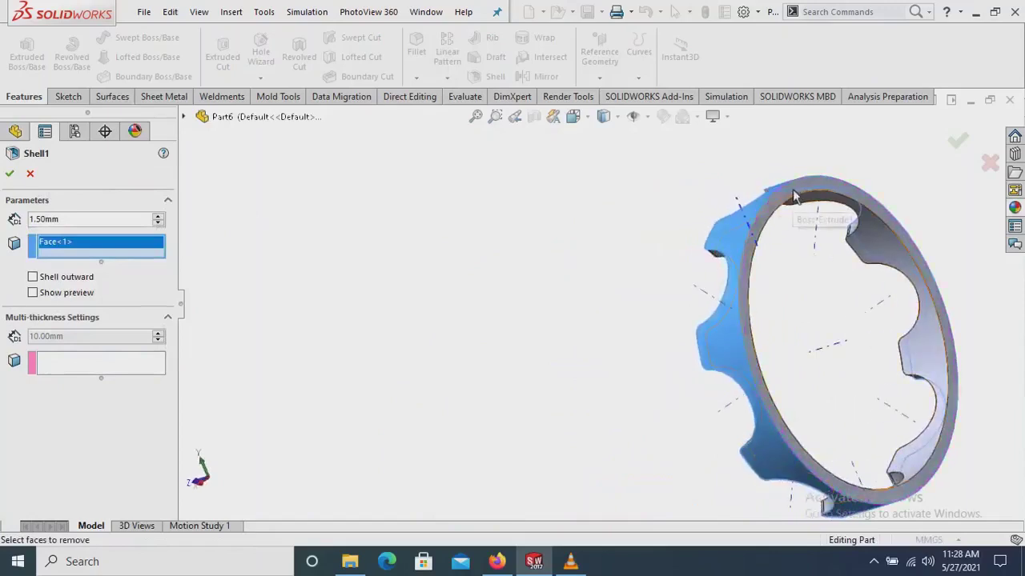
click(792, 195)
middle_drag(801, 269, 898, 301)
click(898, 301)
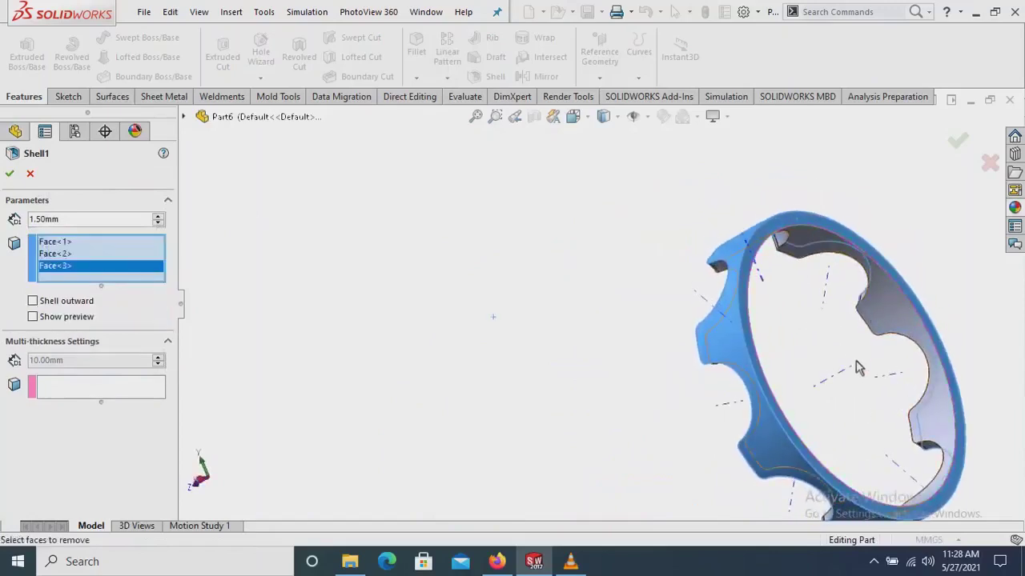
mouse_move(855, 362)
middle_down()
mouse_move(839, 414)
mouse_move(827, 359)
mouse_move(859, 315)
mouse_move(920, 283)
mouse_move(883, 296)
middle_up()
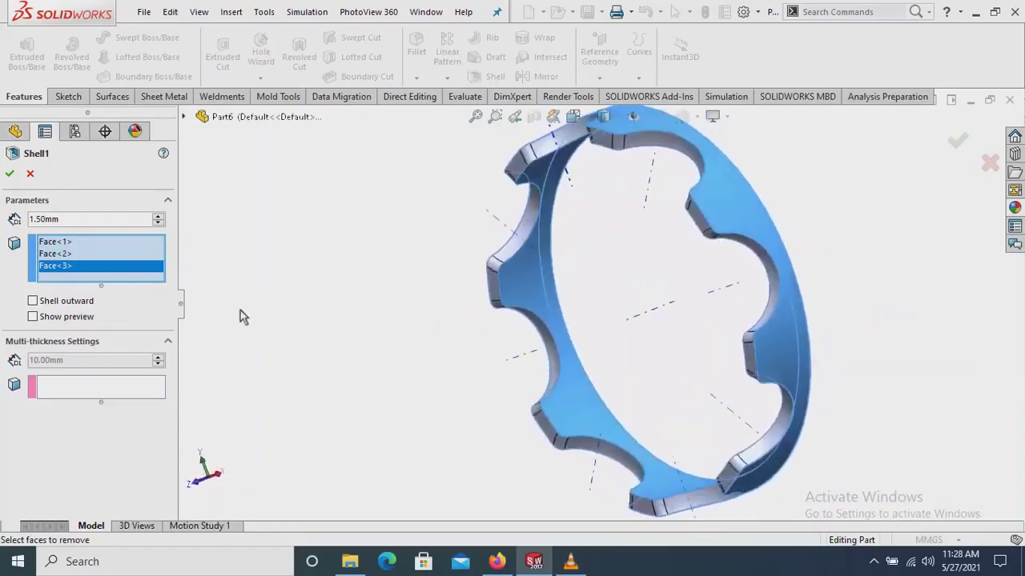
Preview and apply Shell1 to the notched ring
click(54, 319)
mouse_move(513, 335)
middle_down()
mouse_move(541, 297)
mouse_move(503, 330)
mouse_move(496, 366)
mouse_move(524, 419)
mouse_move(517, 389)
mouse_move(358, 299)
middle_up()
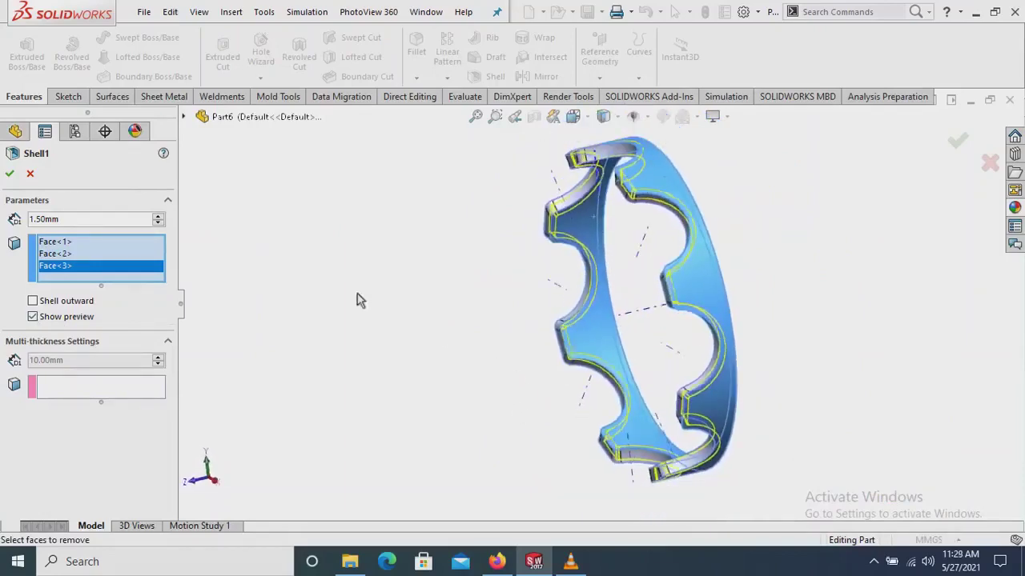
key(Return)
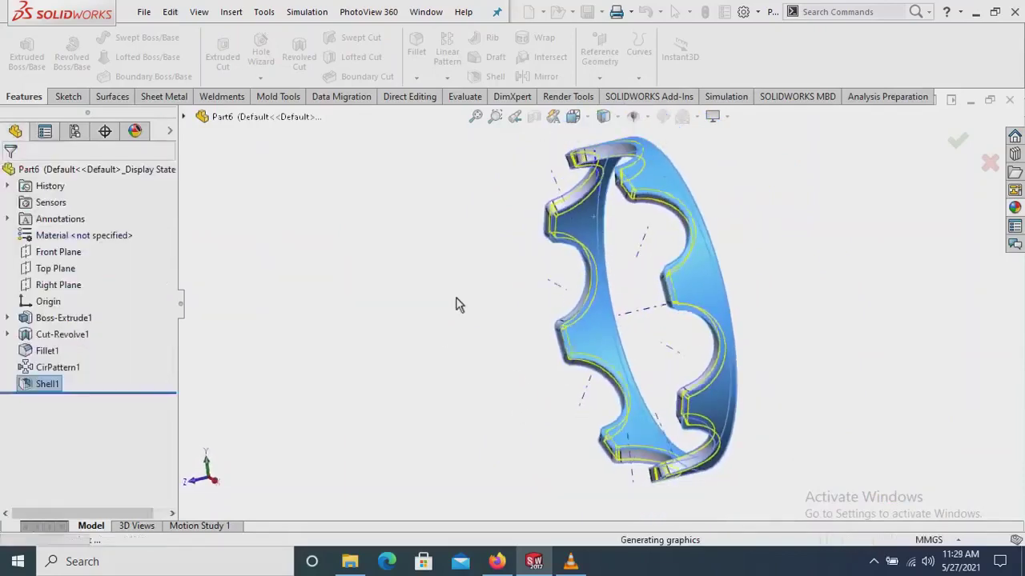
mouse_move(456, 300)
middle_down()
mouse_move(521, 341)
mouse_move(645, 351)
mouse_move(613, 366)
mouse_move(567, 336)
mouse_move(544, 268)
mouse_move(611, 290)
mouse_move(631, 320)
mouse_move(574, 277)
mouse_move(588, 319)
middle_up()
scroll(718, 212, down, 2)
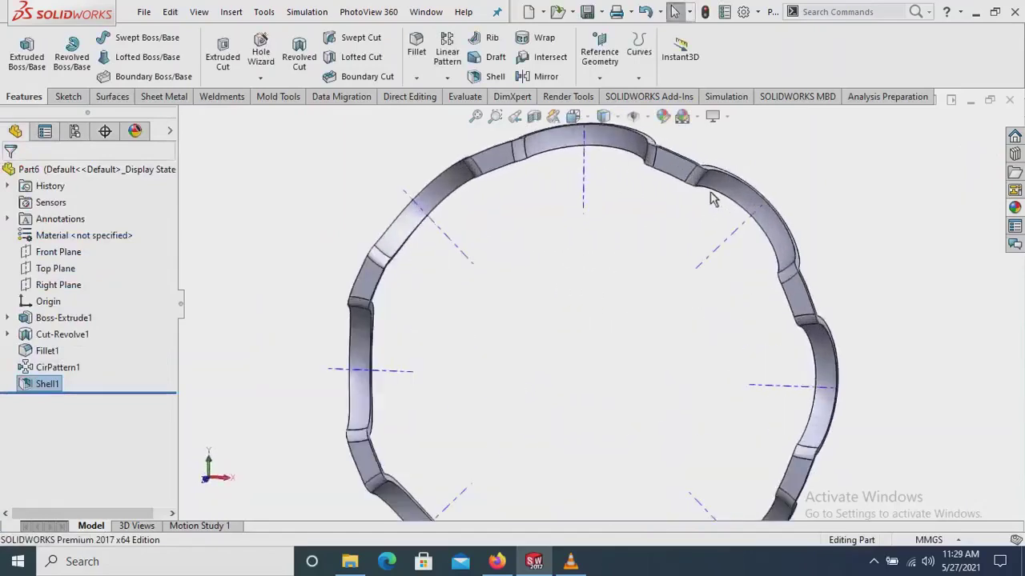
Start a new sketch on the cage ring's top face, viewed Normal To it
click(676, 172)
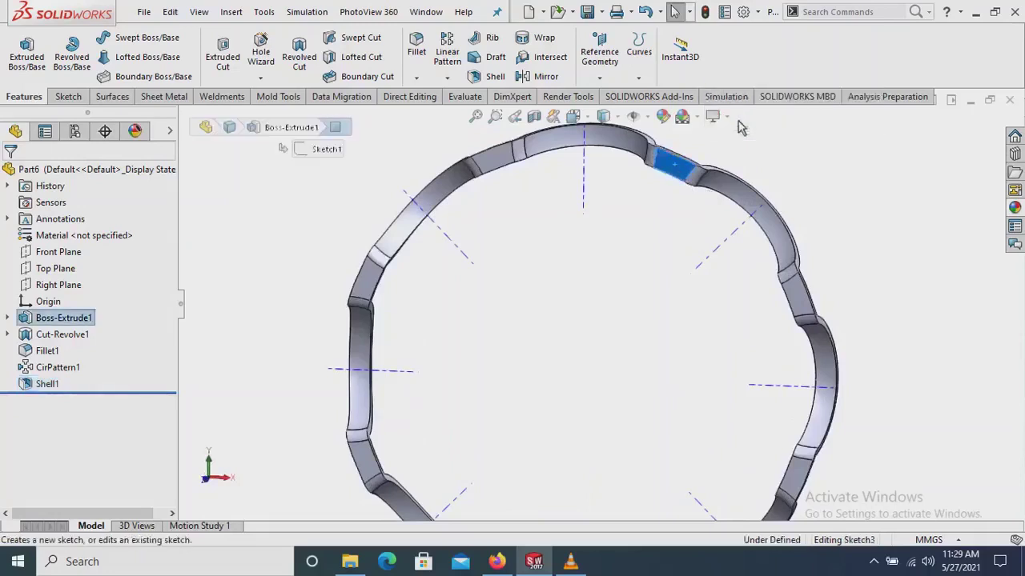
click(735, 148)
click(71, 405)
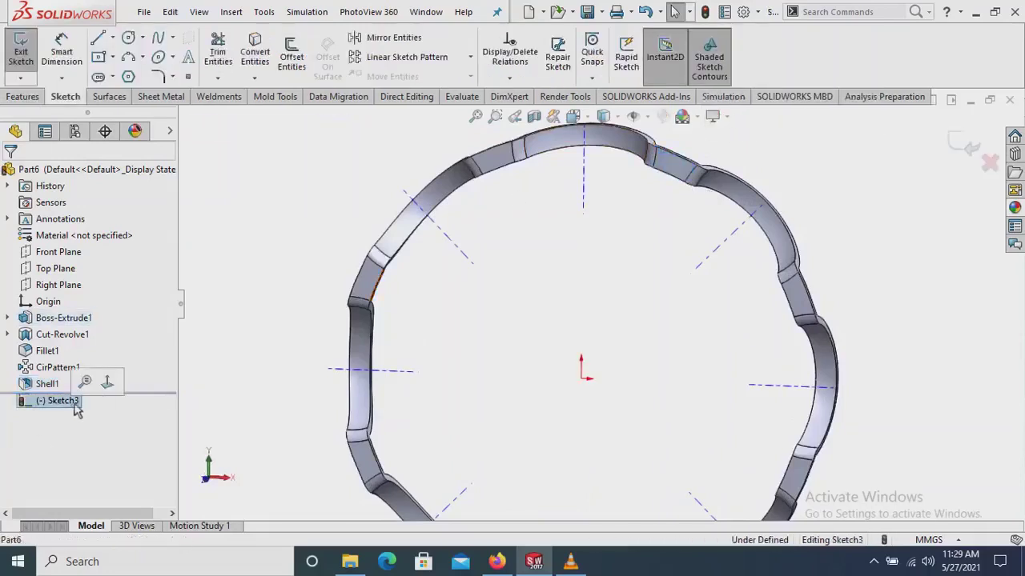
click(117, 387)
scroll(620, 263, down, 2)
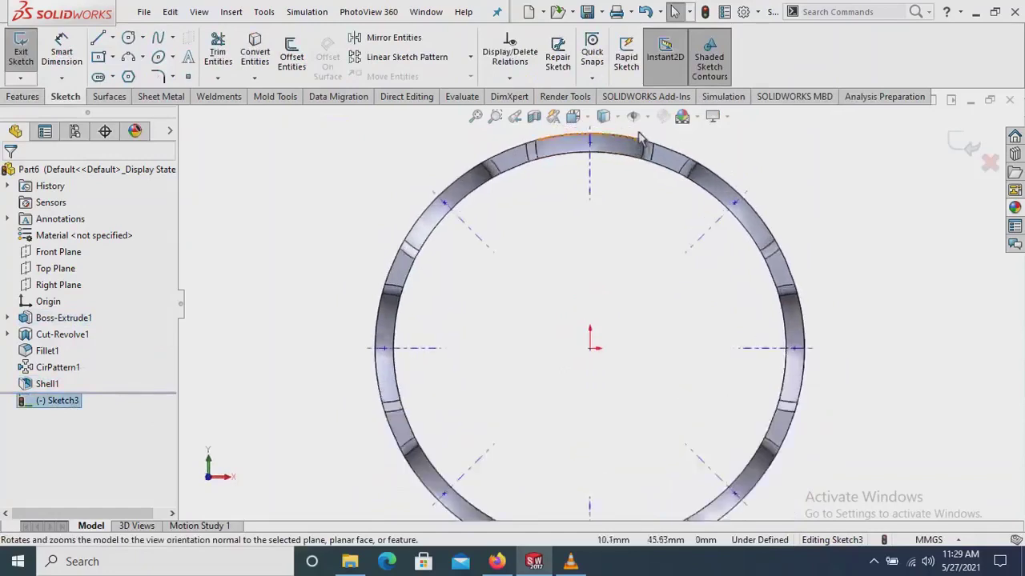
scroll(582, 391, down, 2)
scroll(527, 232, down, 2)
scroll(537, 189, down, 2)
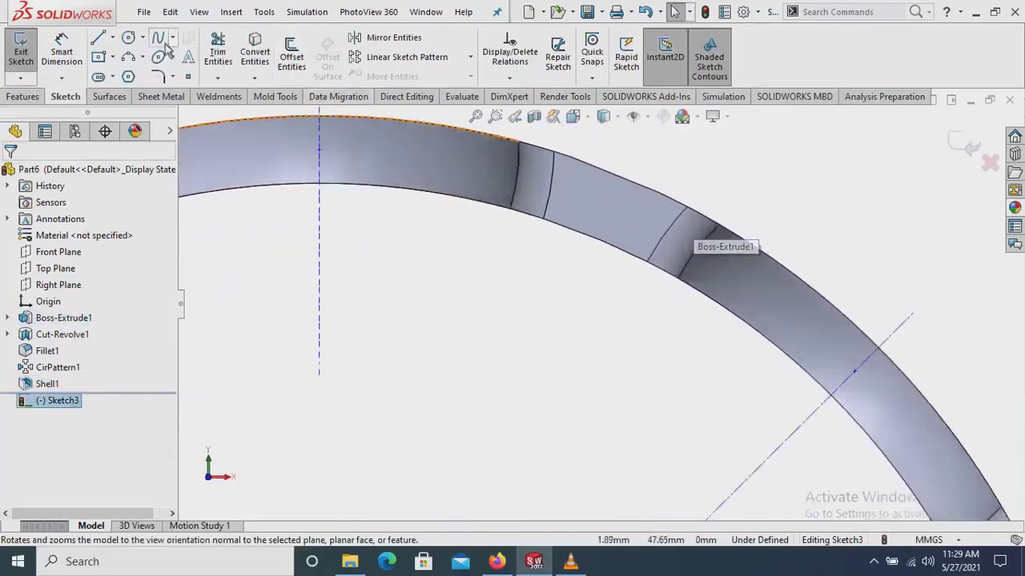
Draw a construction centerline from the sketch origin to the ring's rim
click(129, 37)
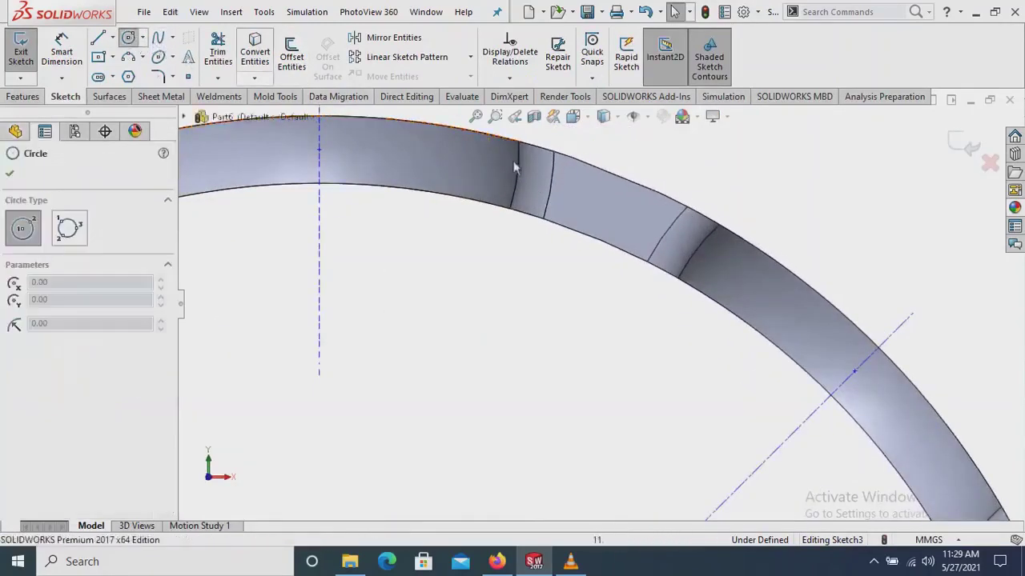
click(112, 37)
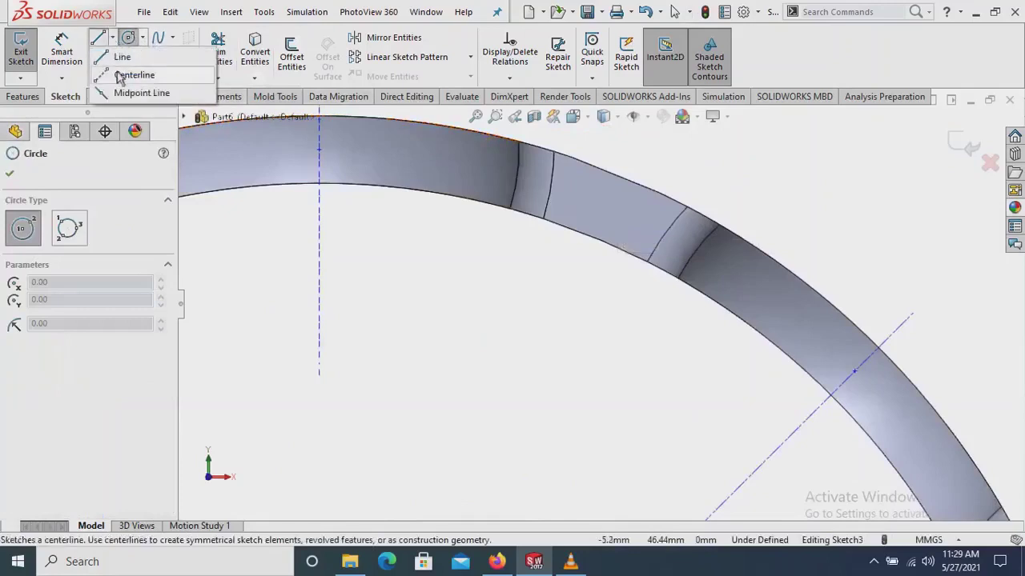
click(144, 75)
scroll(490, 400, up, 1)
scroll(501, 439, up, 4)
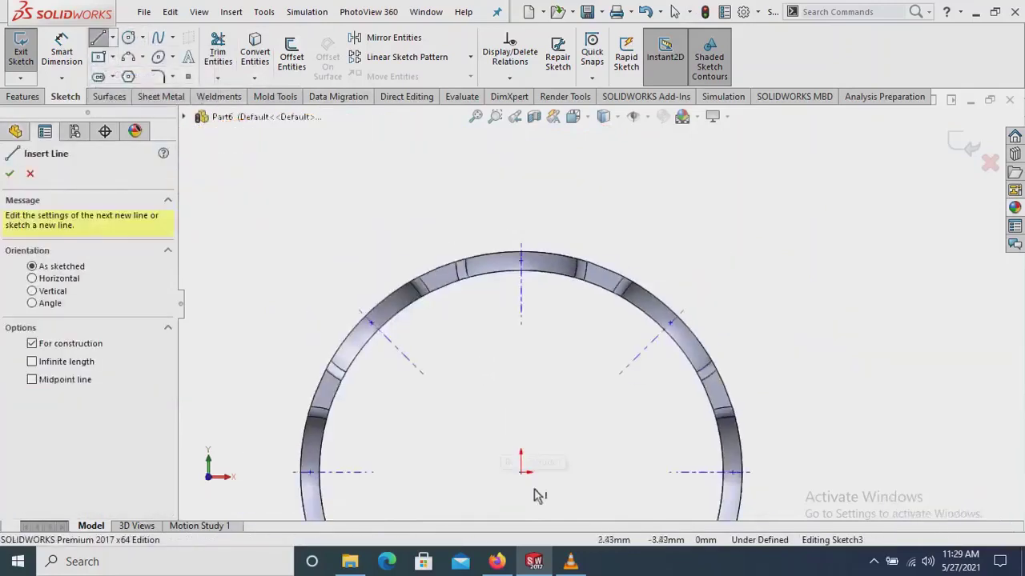
click(521, 472)
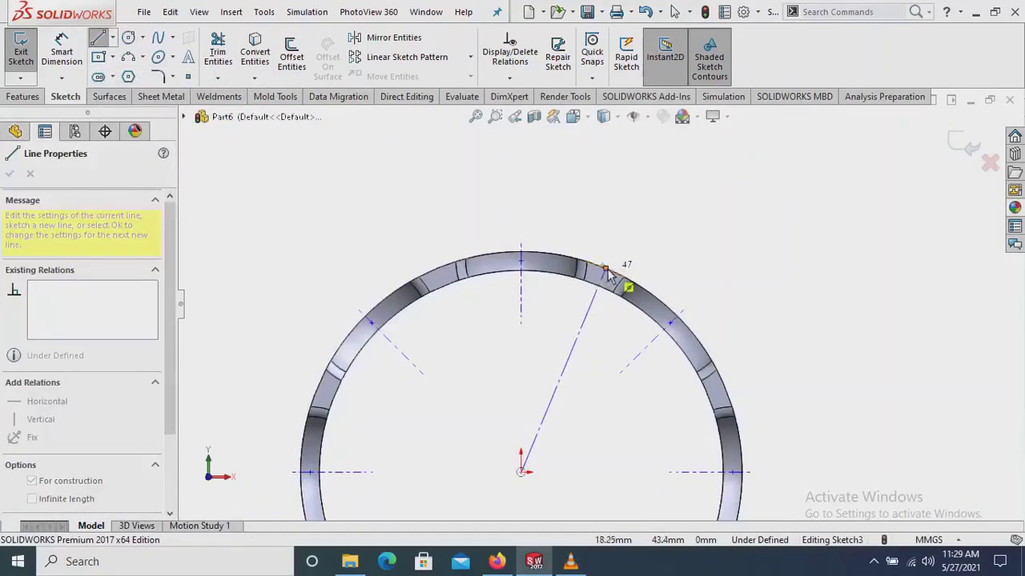
click(606, 269)
right_click(643, 222)
click(675, 197)
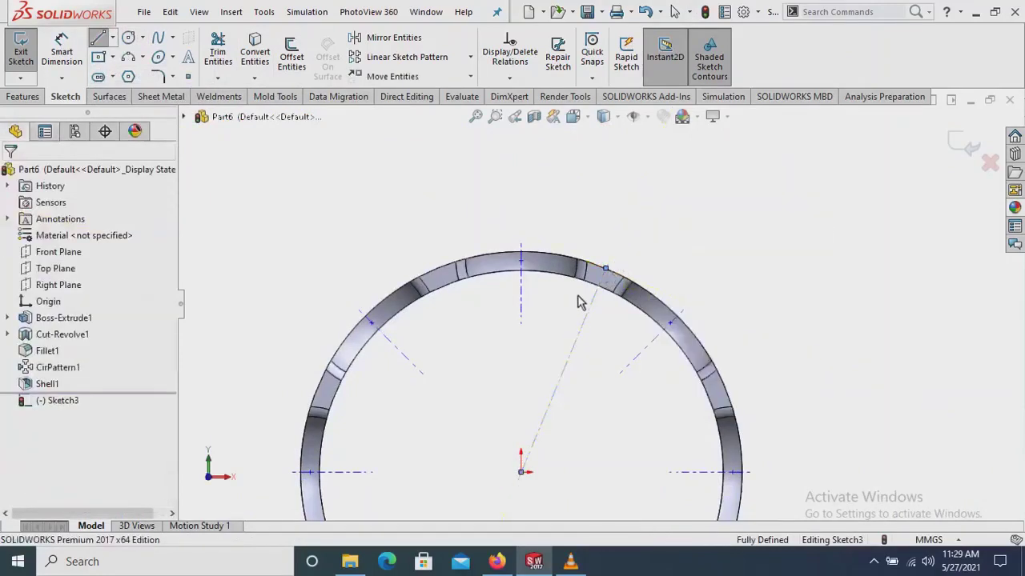
scroll(580, 301, down, 3)
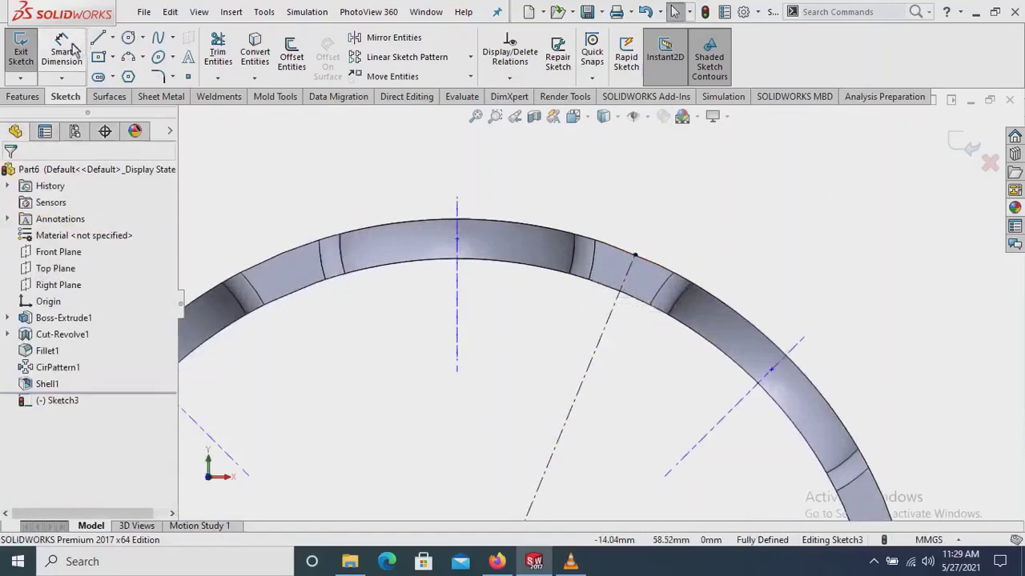
Draw a small circle centred on the centerline's end at the rim
click(128, 38)
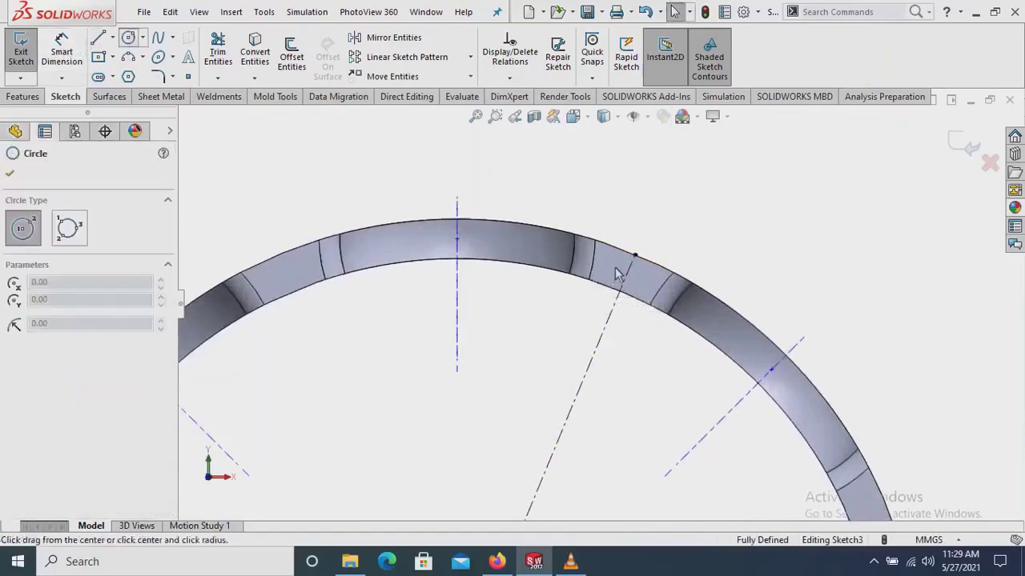
scroll(638, 281, down, 2)
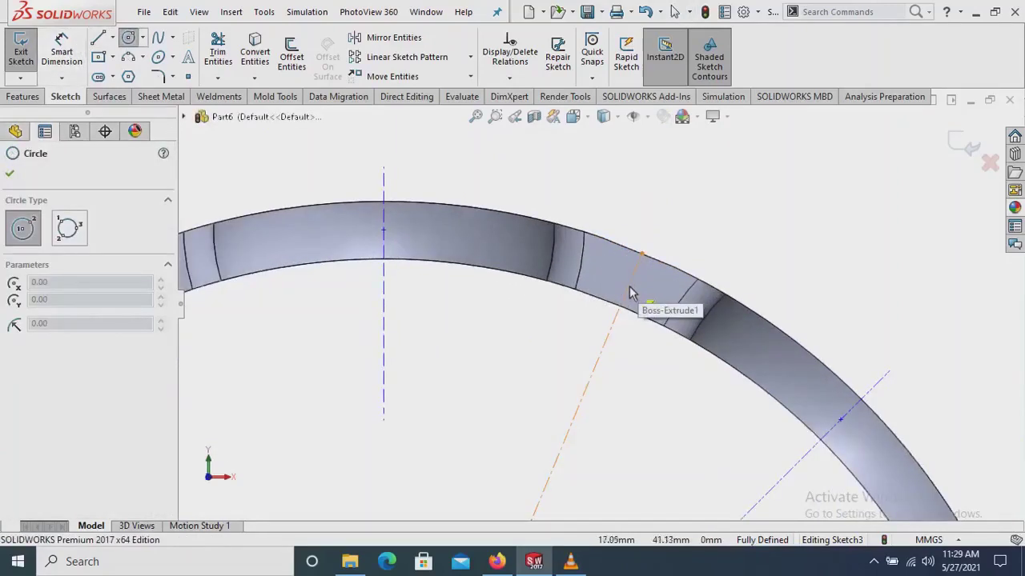
click(629, 286)
click(645, 293)
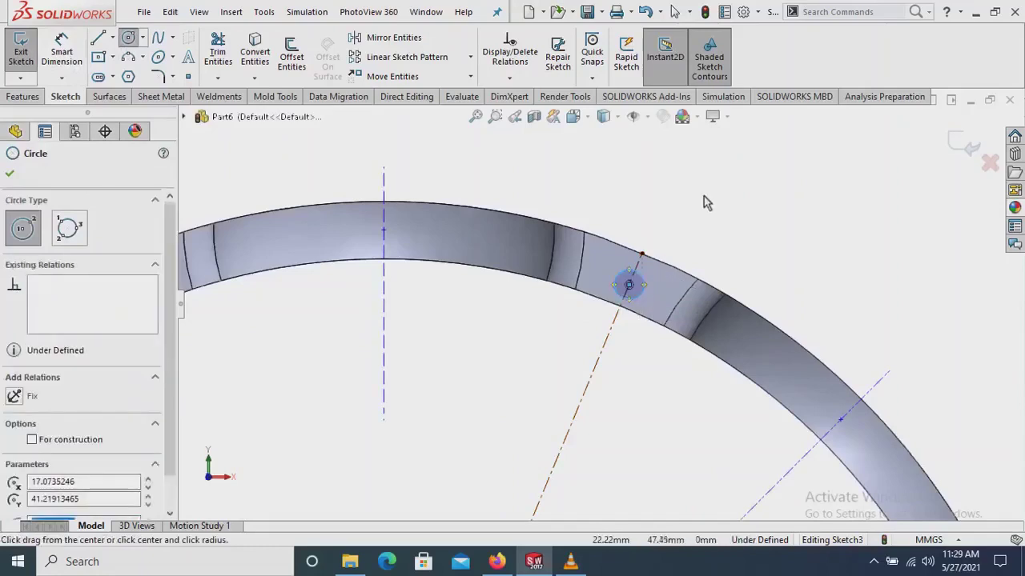
right_click(709, 196)
click(724, 205)
scroll(605, 296, down, 2)
scroll(605, 297, down, 1)
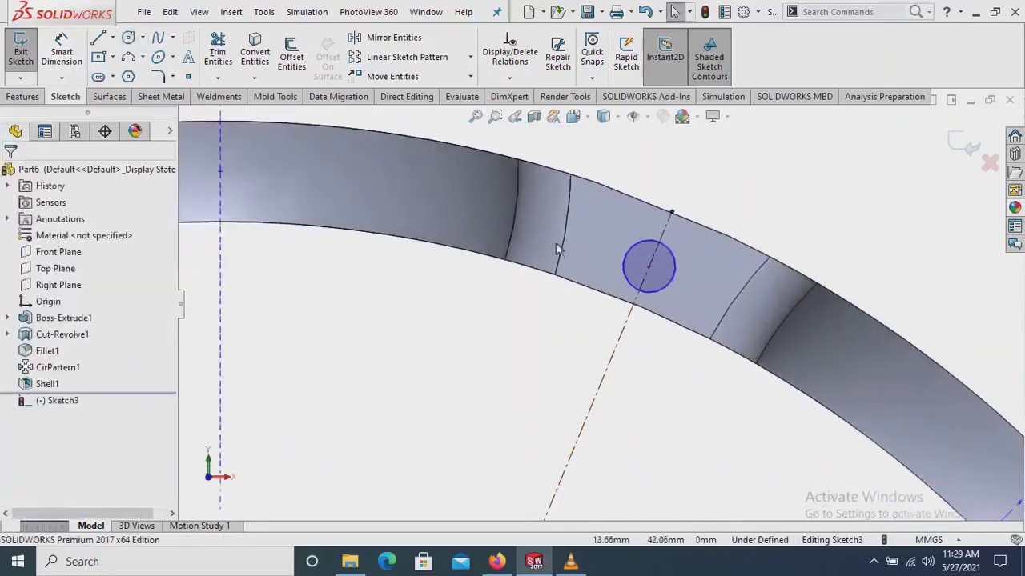
Dimension the circle's diameter as 2 mm
key(d)
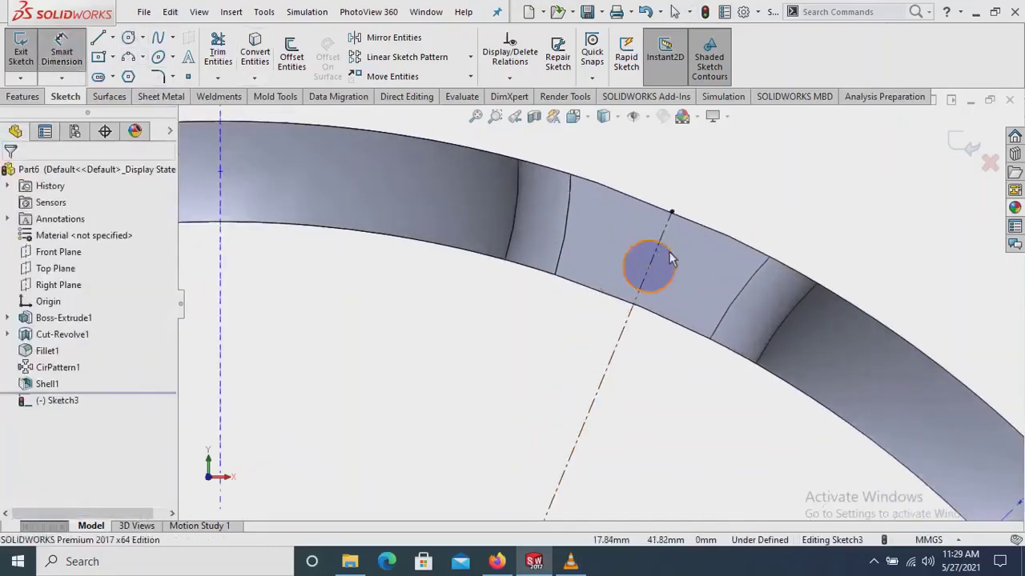
click(671, 257)
click(810, 207)
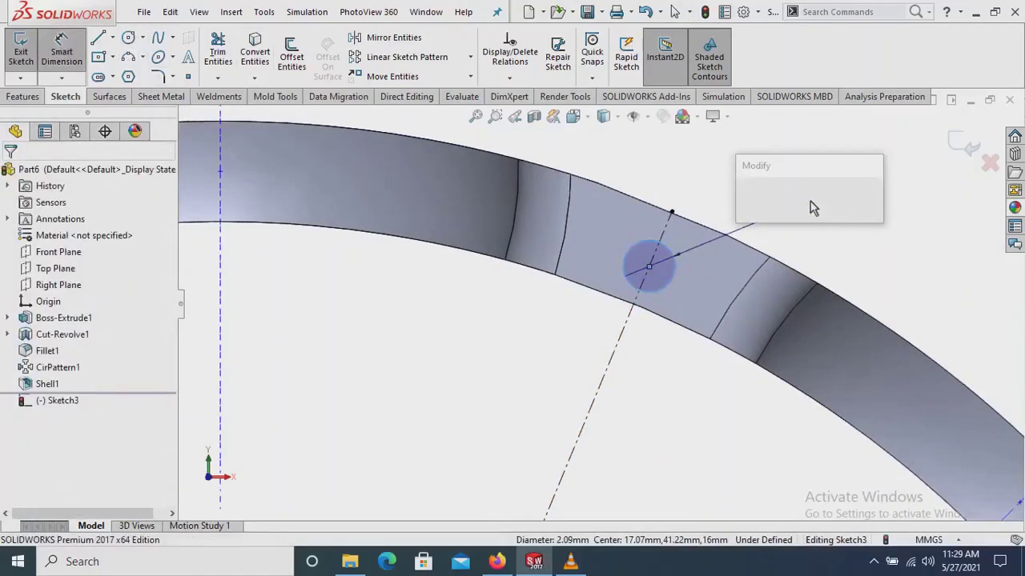
key(Return)
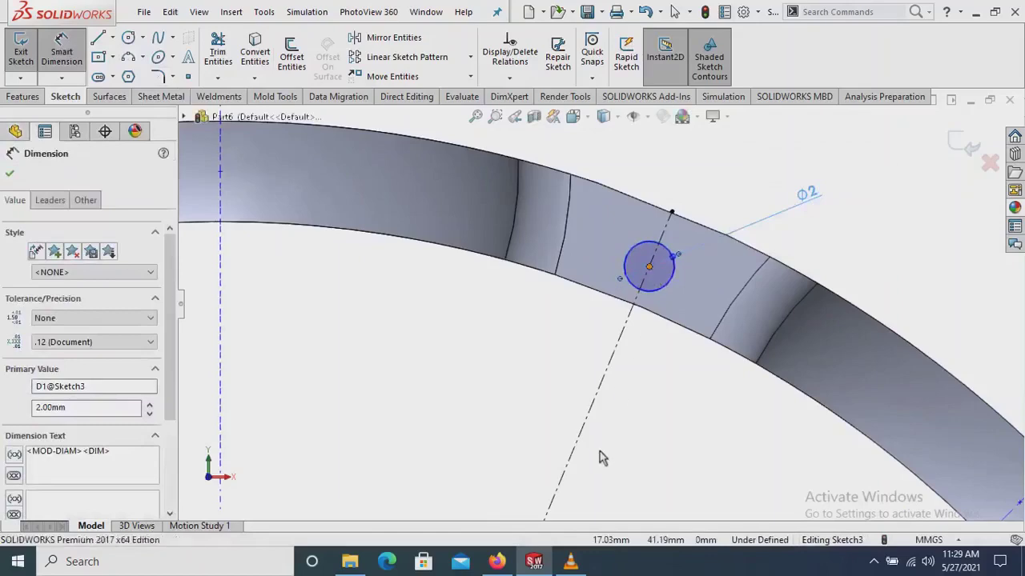
scroll(592, 464, up, 3)
scroll(552, 480, up, 2)
scroll(544, 485, up, 2)
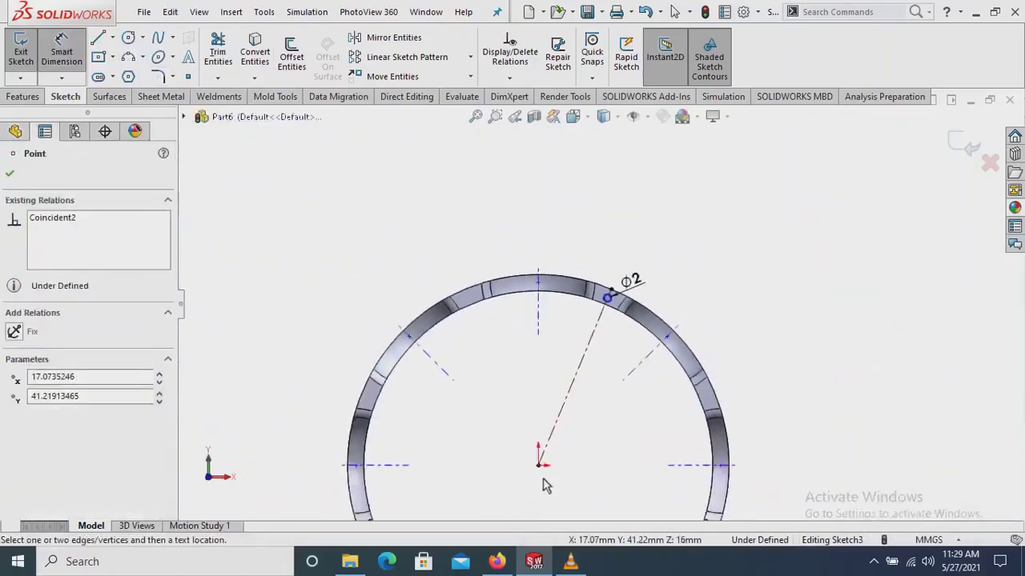
Dimension the circle centre 45 mm from the origin
click(537, 466)
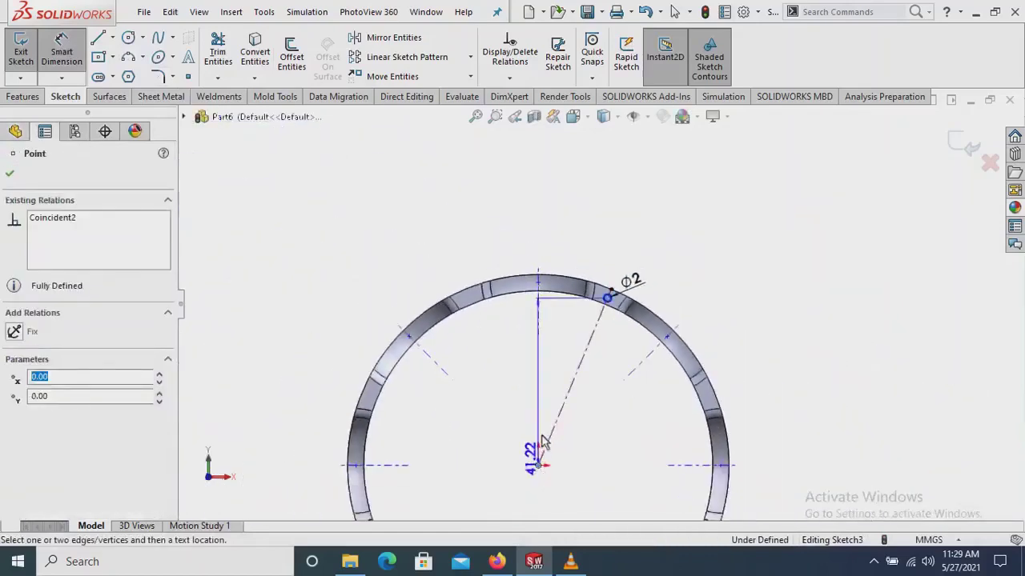
click(547, 385)
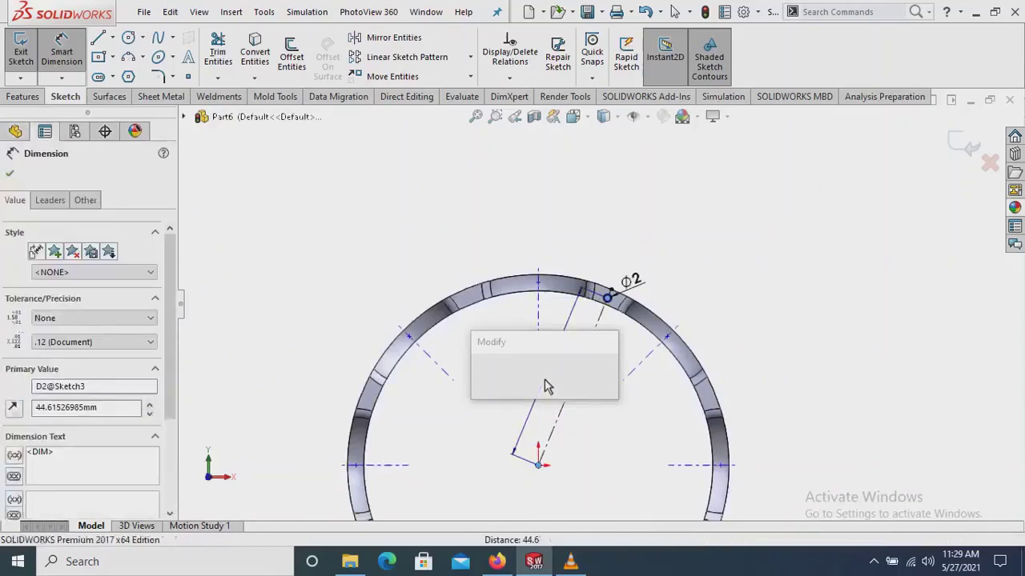
text(45)
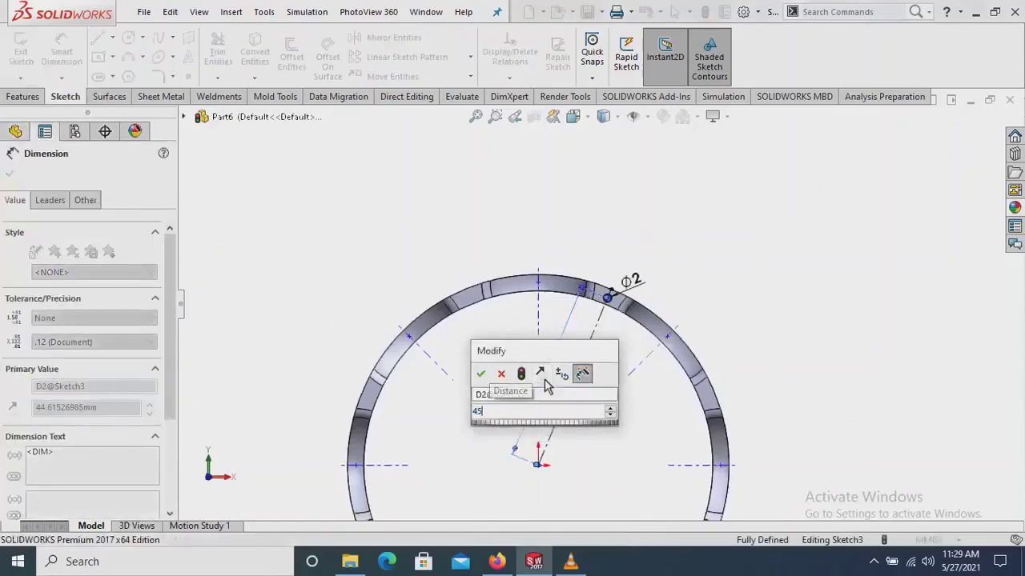
key(Return)
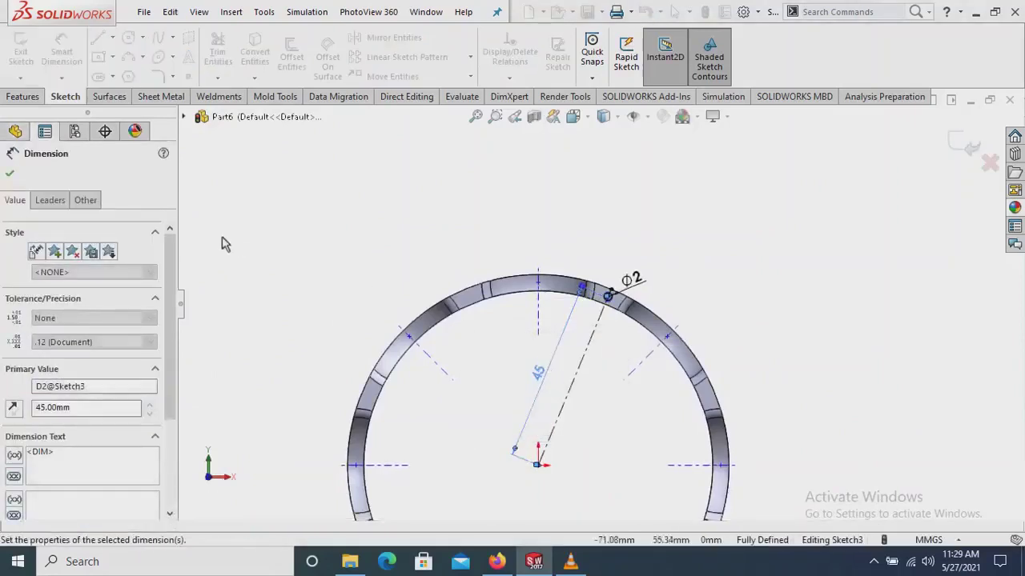
scroll(463, 345, down, 2)
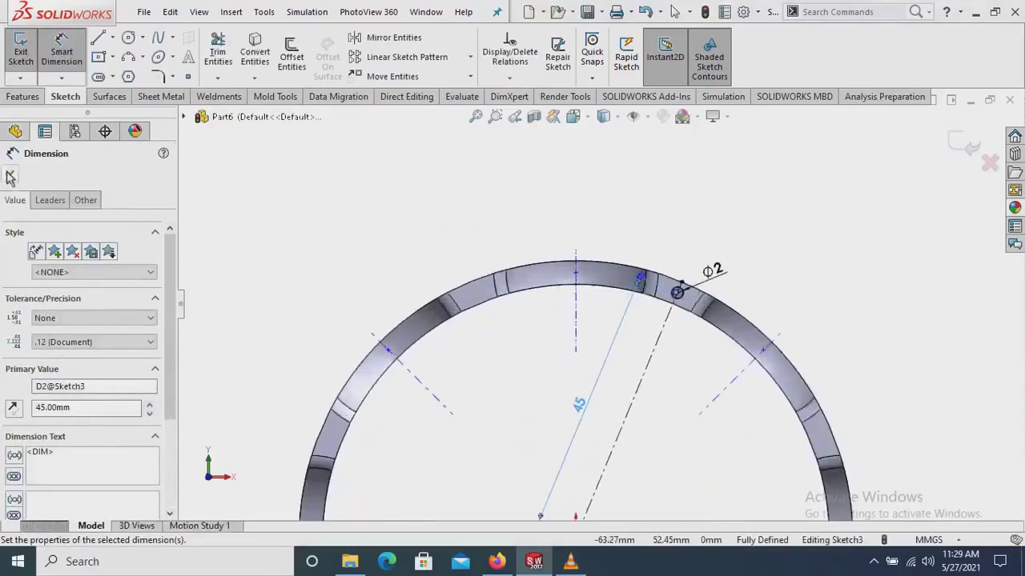
click(11, 177)
scroll(614, 412, up, 2)
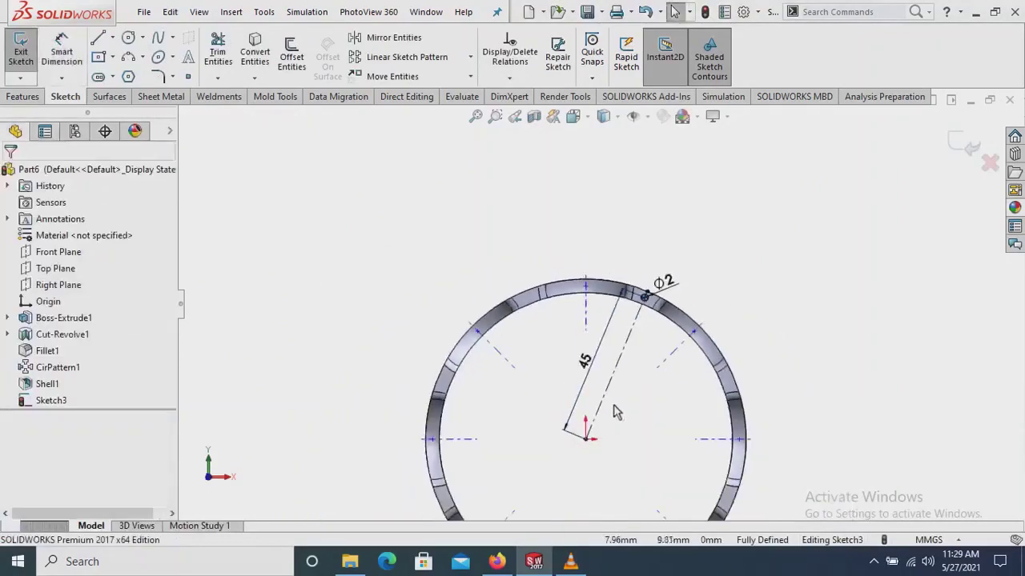
Cut-extrude the Ø2 mm circle Through All to make one rivet hole
click(32, 101)
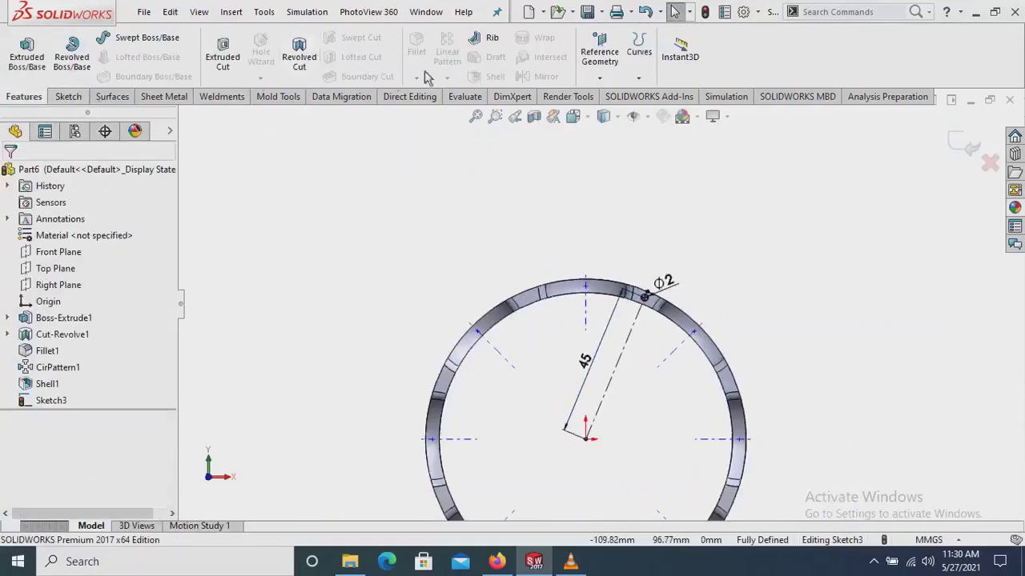
click(223, 56)
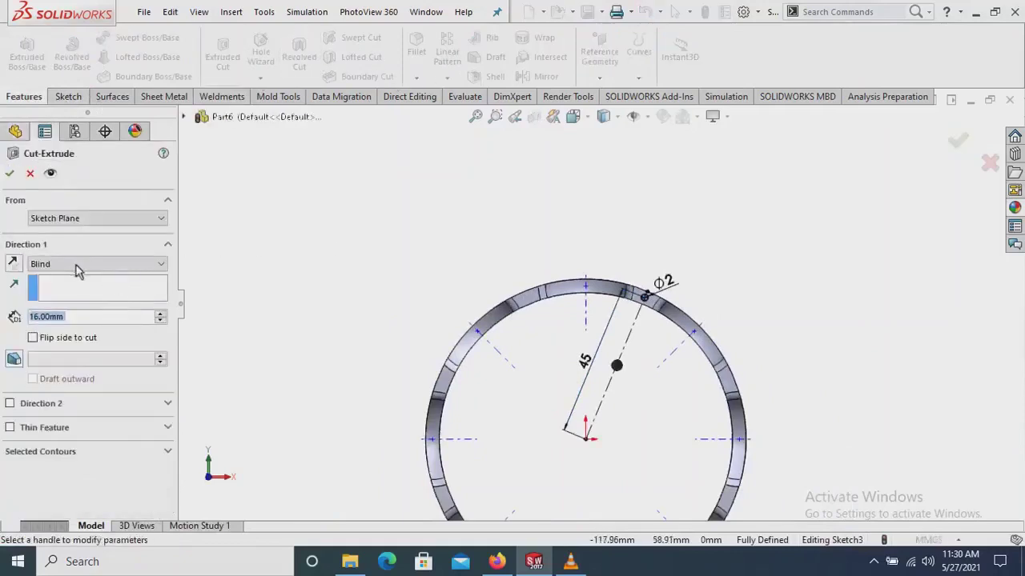
click(76, 271)
click(80, 284)
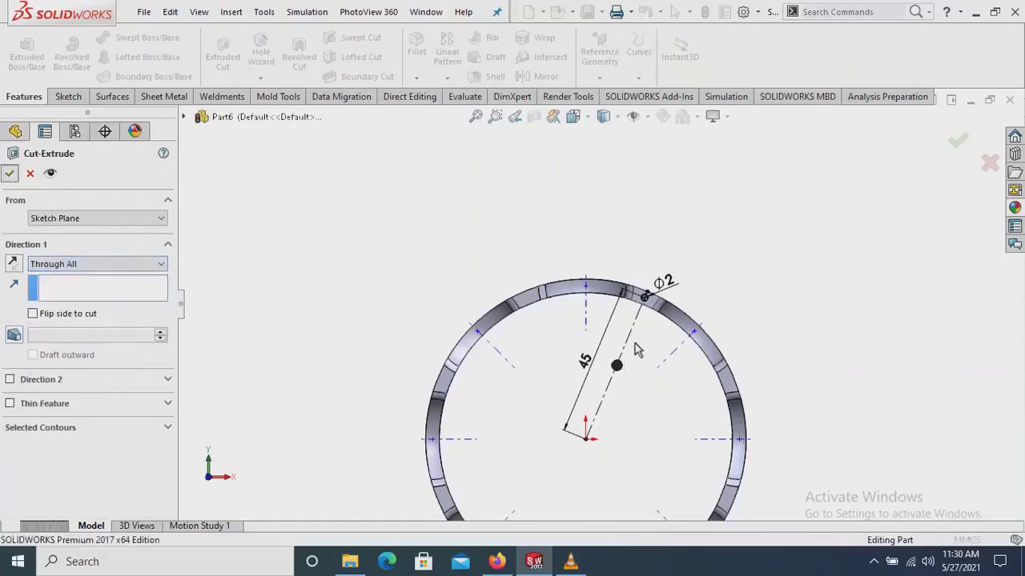
key(Return)
Tilt the cage into an angled view and show the pattern type choices
mouse_move(635, 350)
middle_down()
mouse_move(690, 283)
mouse_move(600, 359)
mouse_move(558, 416)
middle_up()
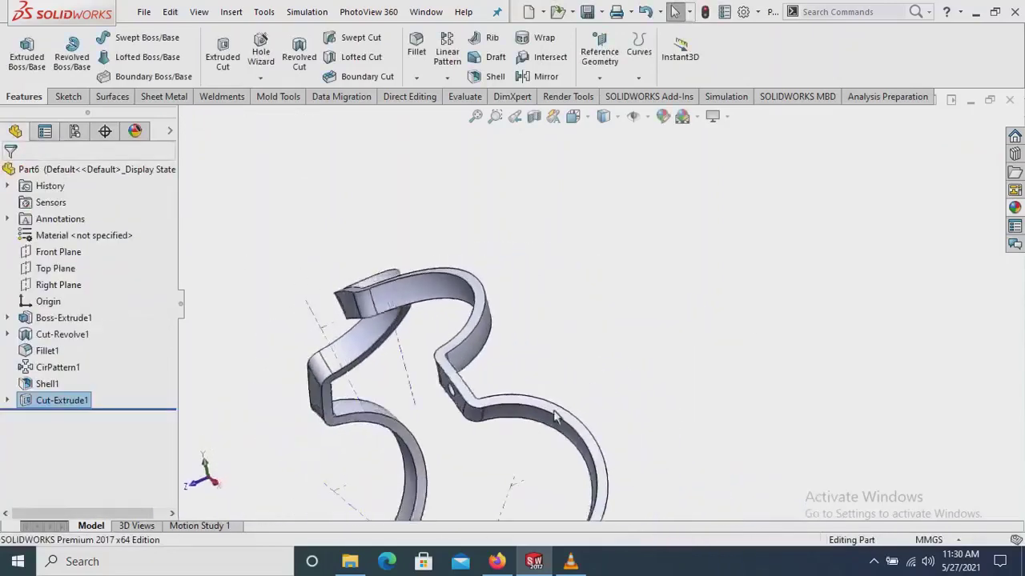
key(Up)
key(Up)
key(Up)
key(Up)
key(Up)
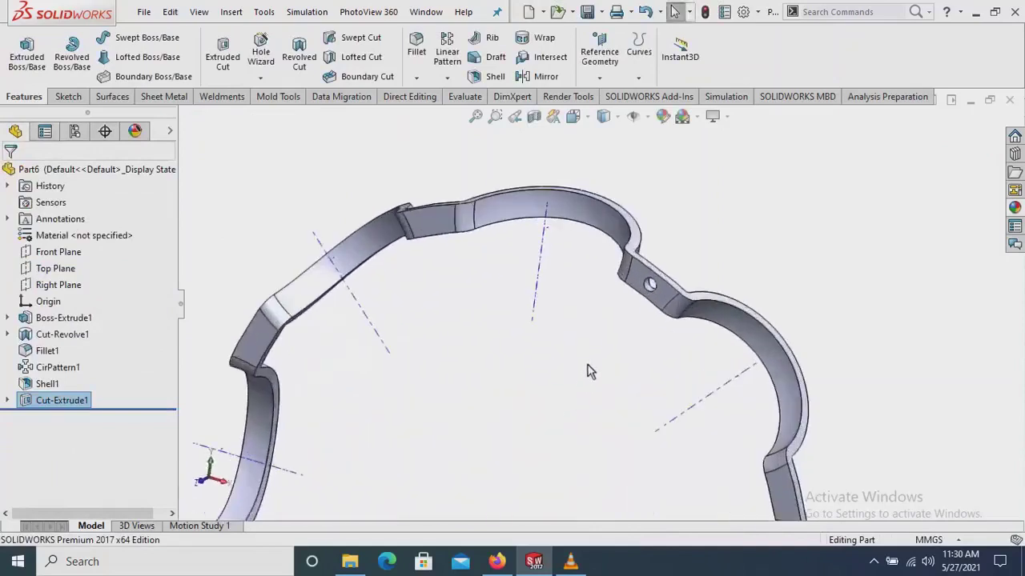
scroll(588, 371, up, 2)
scroll(588, 369, up, 2)
scroll(561, 403, up, 2)
scroll(583, 393, up, 1)
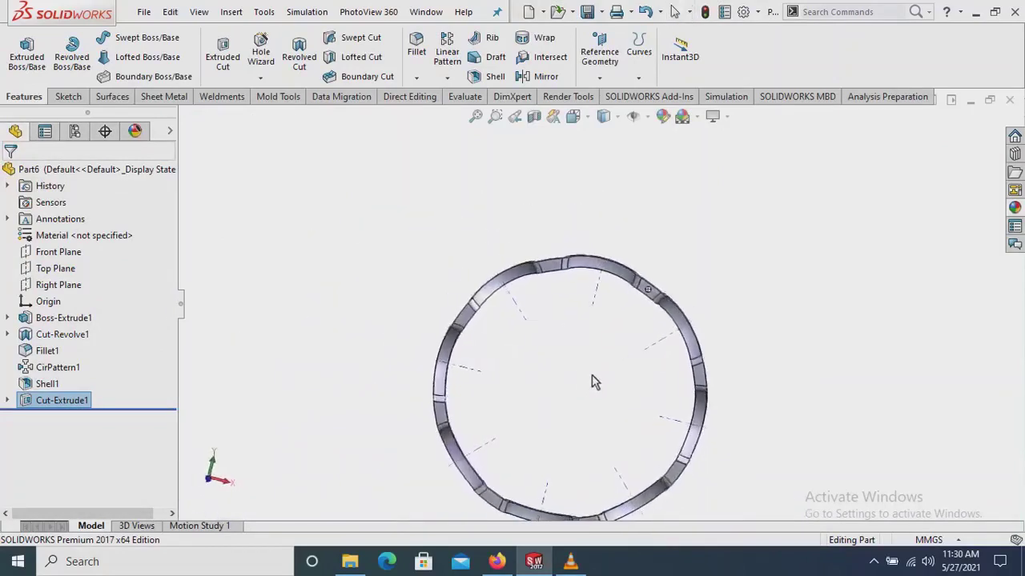
key(Up)
scroll(584, 352, down, 2)
key(Up)
key(Up)
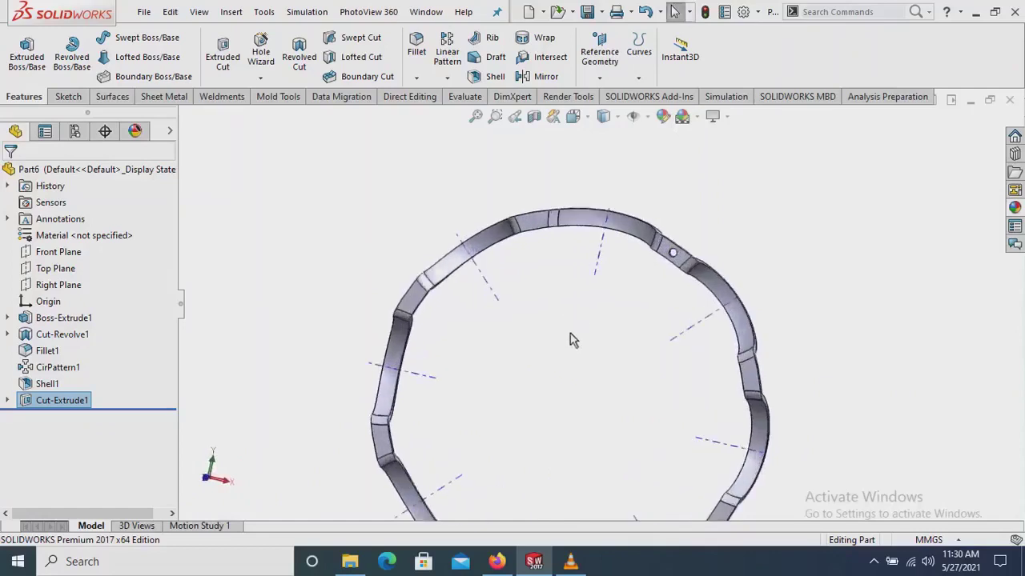
middle_drag(571, 339, 565, 346)
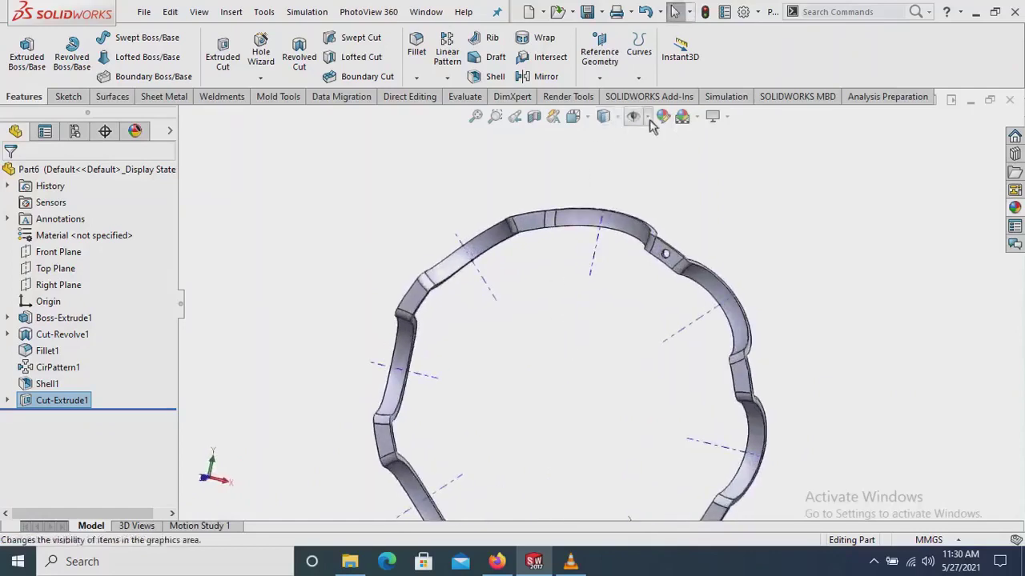
click(446, 79)
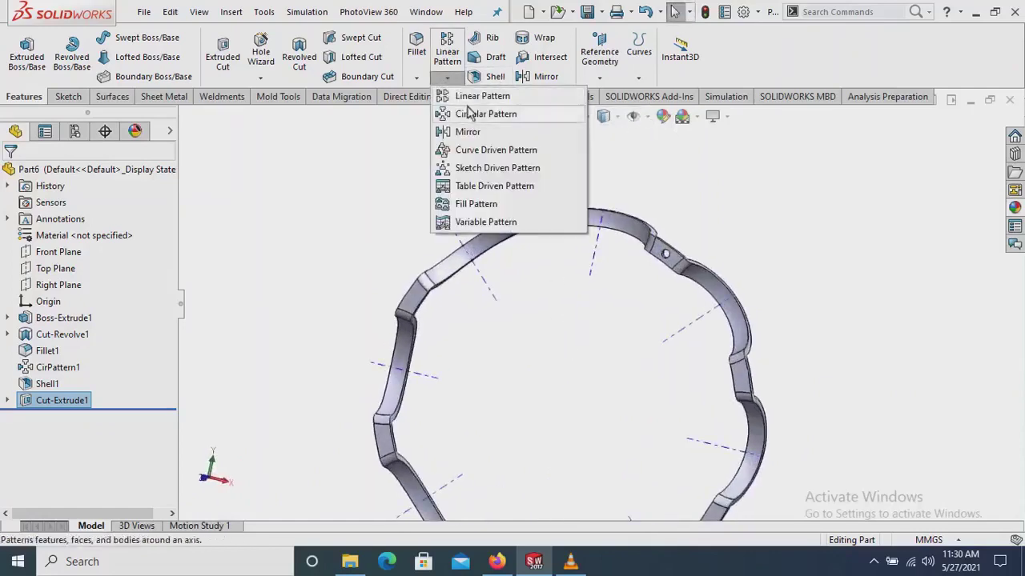
Circular-pattern Cut-Extrude1 around Axis<1>, 8 instances at equal 360° spacing
click(465, 113)
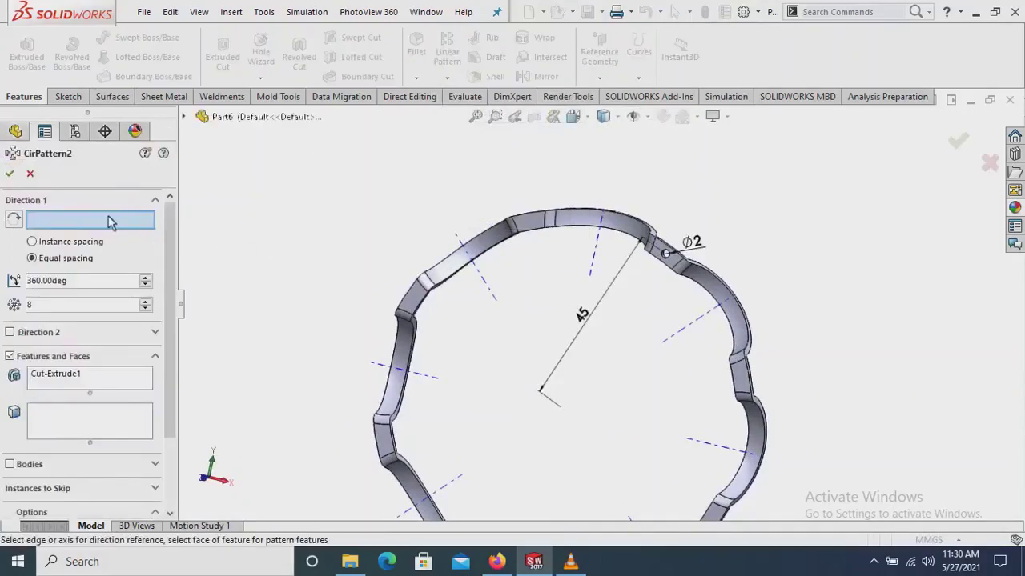
middle_drag(577, 425, 558, 459)
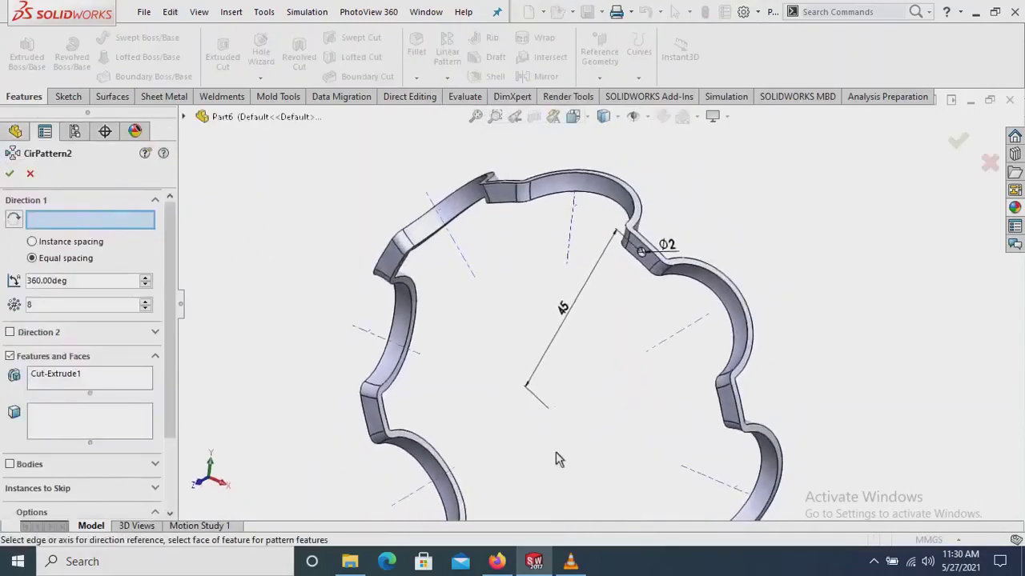
scroll(544, 392, down, 5)
middle_drag(571, 376, 655, 380)
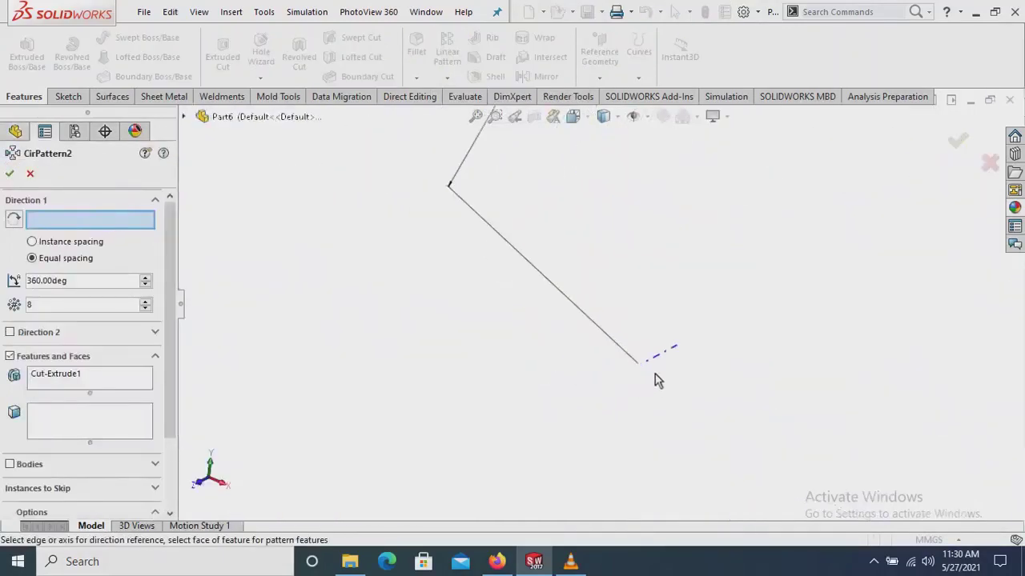
click(650, 358)
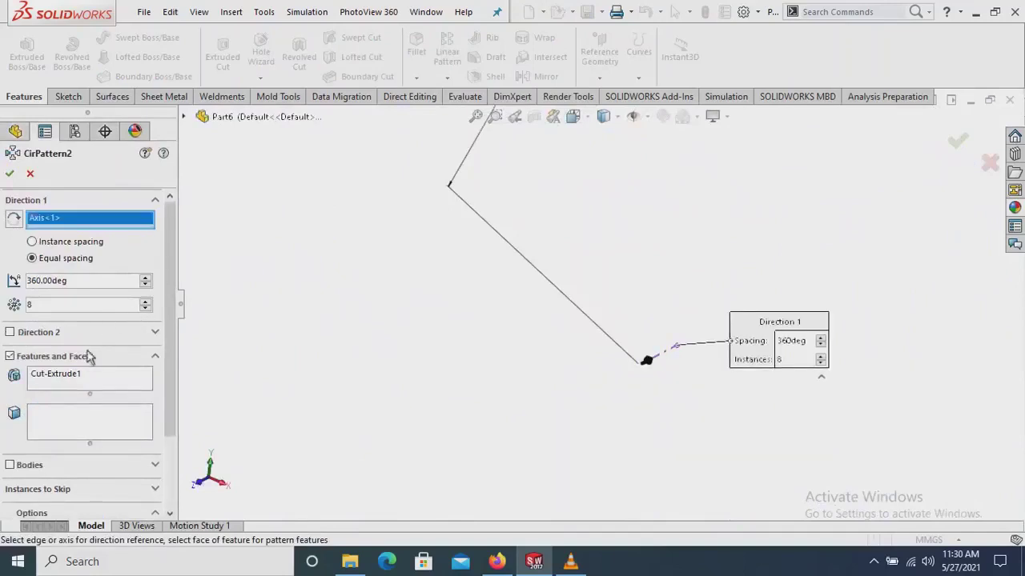
scroll(395, 357, up, 2)
scroll(584, 283, up, 2)
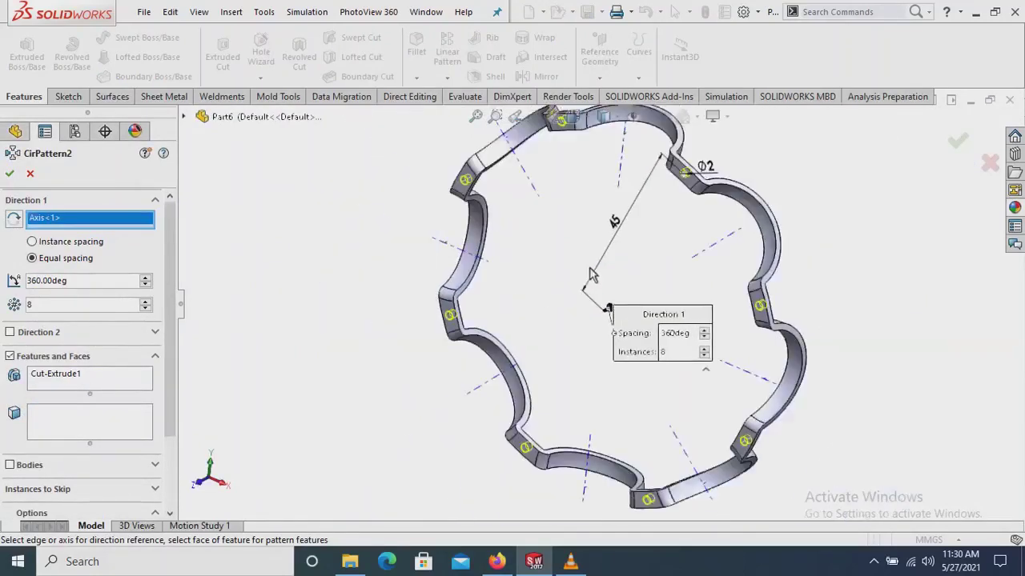
mouse_move(603, 275)
middle_down()
mouse_move(620, 272)
mouse_move(616, 256)
middle_up()
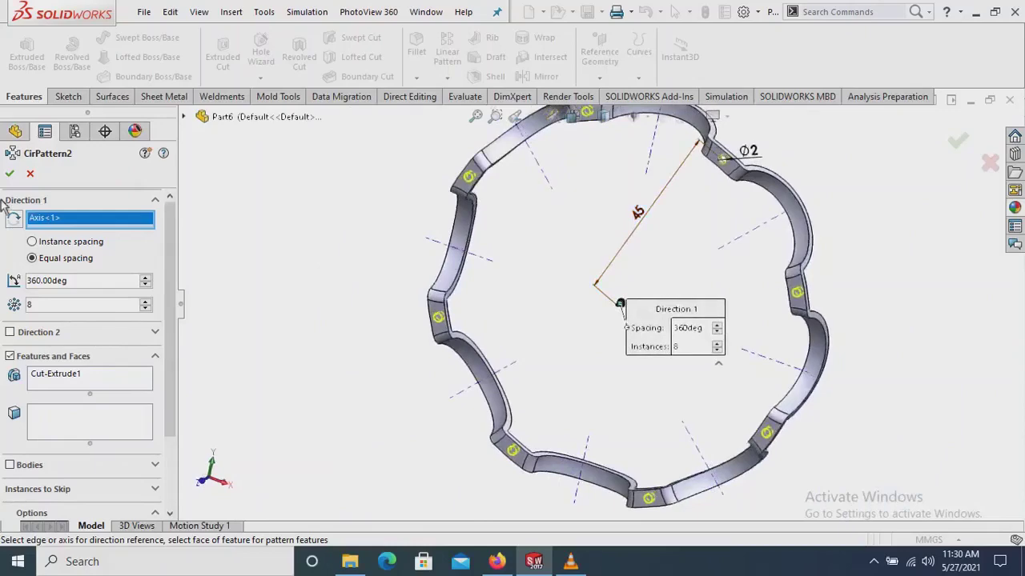
click(10, 176)
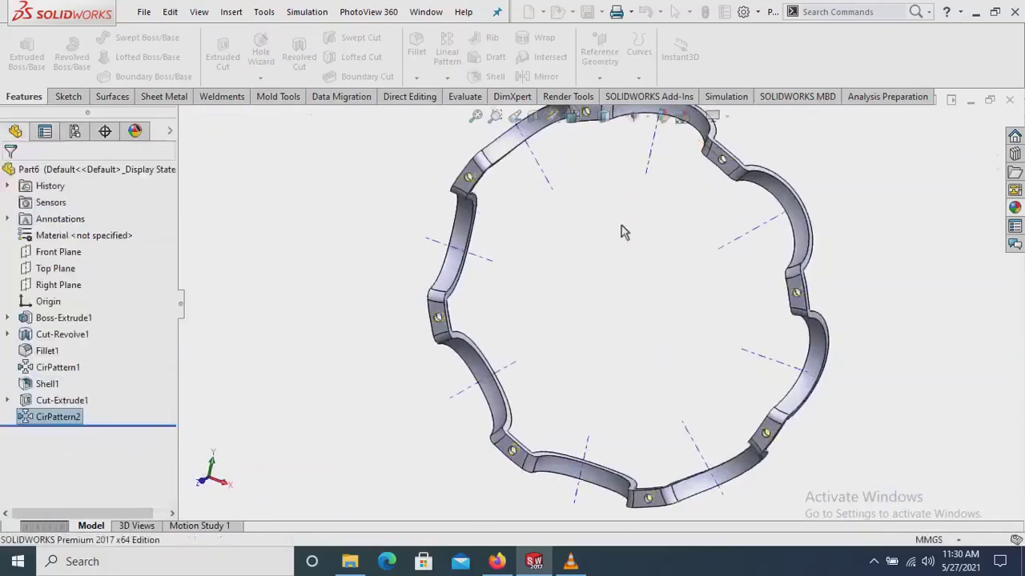
mouse_move(671, 277)
middle_down()
mouse_move(667, 245)
mouse_move(693, 259)
mouse_move(627, 285)
mouse_move(674, 251)
mouse_move(712, 251)
mouse_move(744, 269)
middle_up()
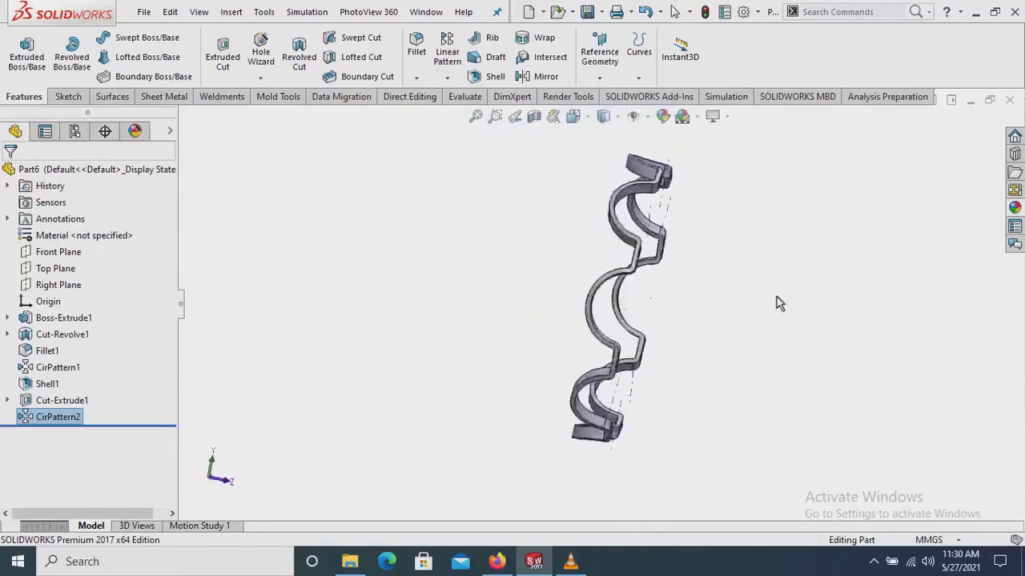
mouse_move(781, 298)
middle_down()
mouse_move(686, 300)
mouse_move(676, 272)
middle_up()
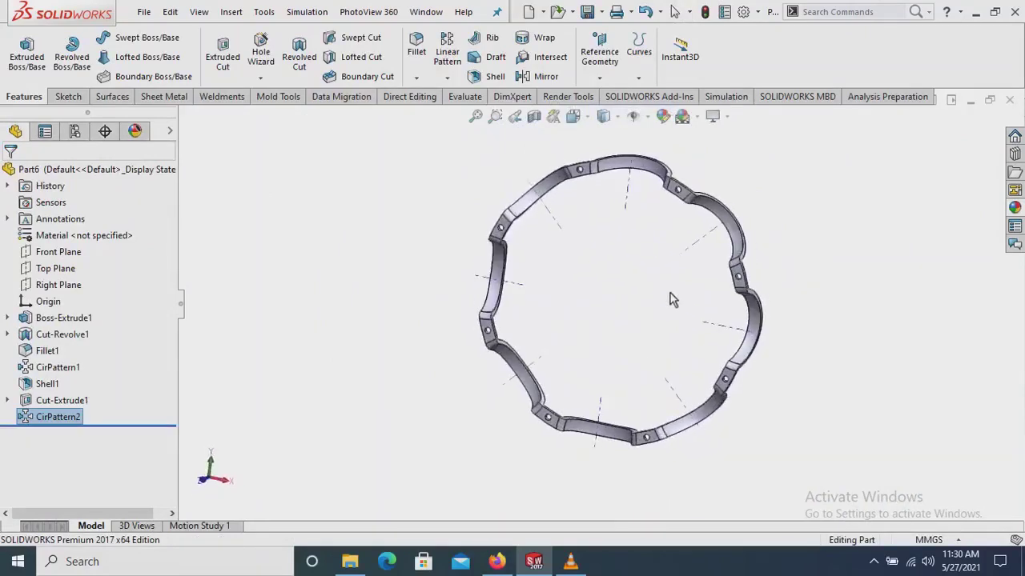
Hide the temporary axes and orbit the cage to inspect it
click(649, 120)
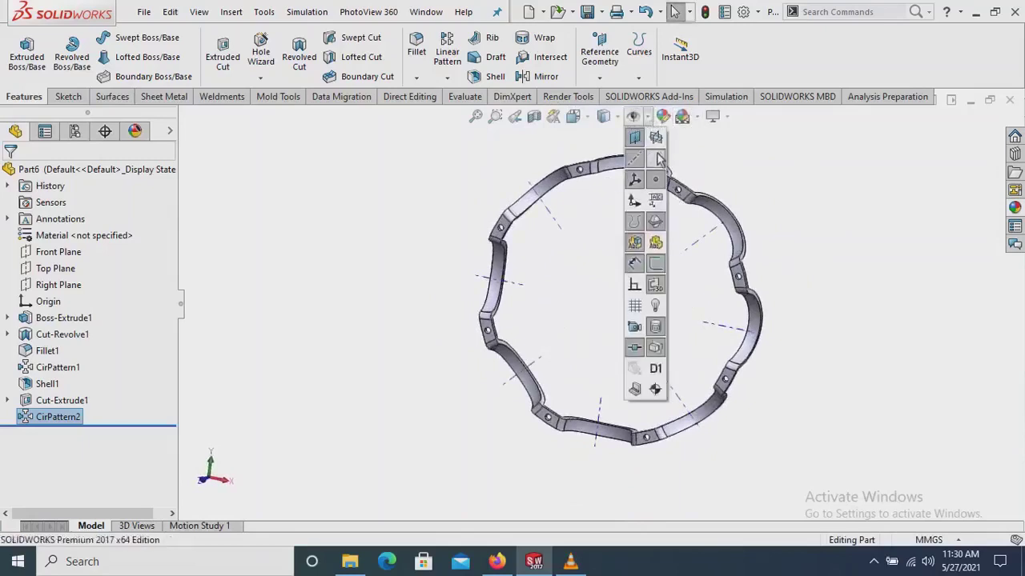
mouse_move(791, 217)
middle_down()
mouse_move(662, 184)
mouse_move(512, 201)
mouse_move(731, 194)
mouse_move(716, 240)
mouse_move(731, 242)
middle_up()
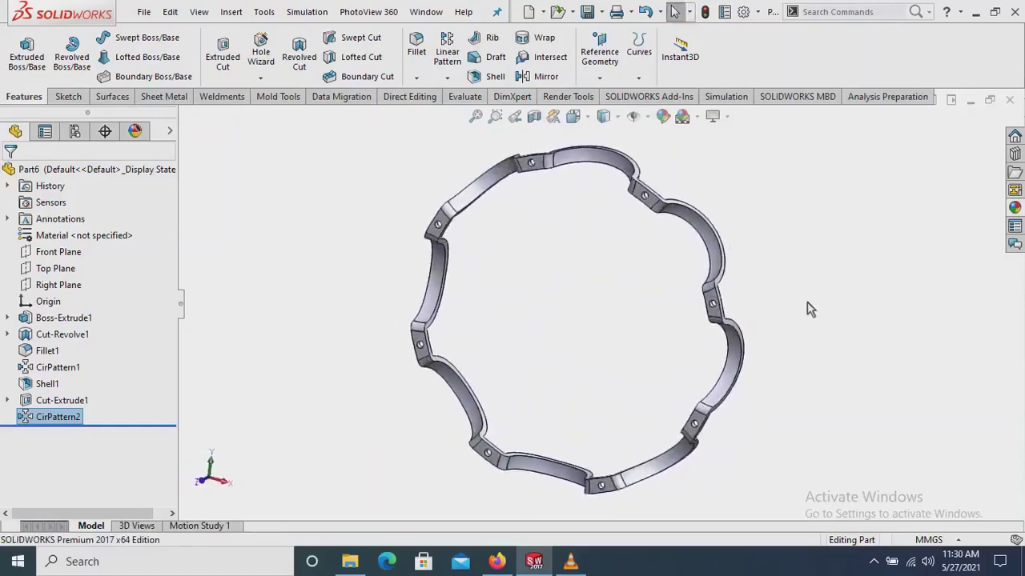
mouse_move(807, 332)
middle_down()
mouse_move(750, 238)
mouse_move(801, 300)
mouse_move(739, 231)
mouse_move(721, 356)
middle_up()
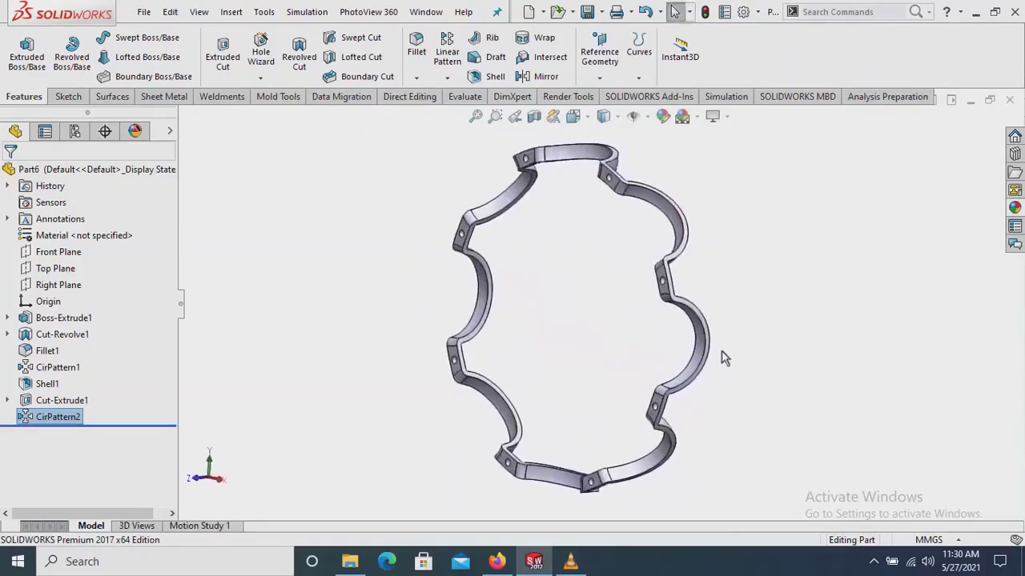
Save the cage part as '4. Case' in the Ball Bearing folder
click(585, 13)
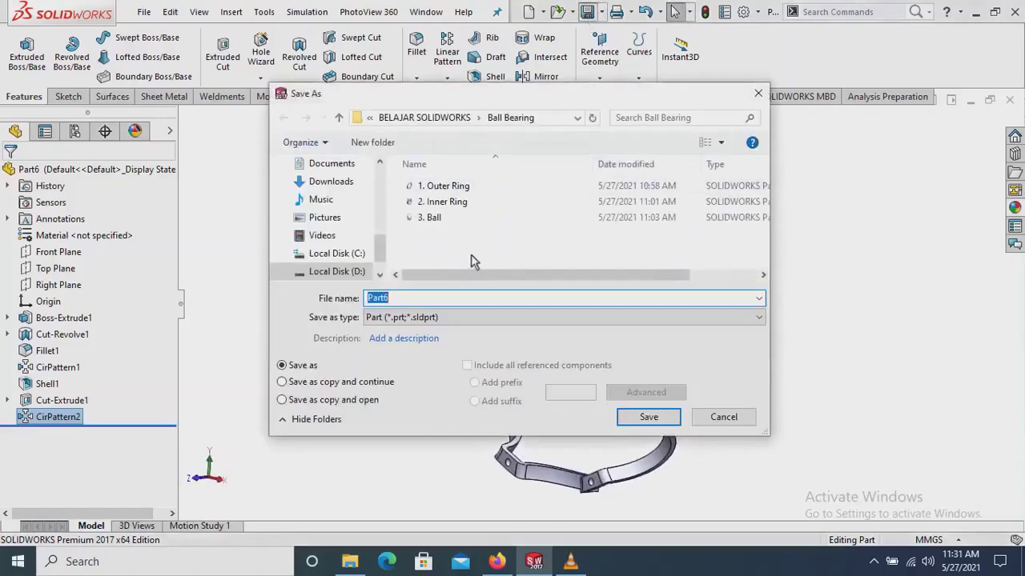
key(BackSpace)
text(4)
text(. C)
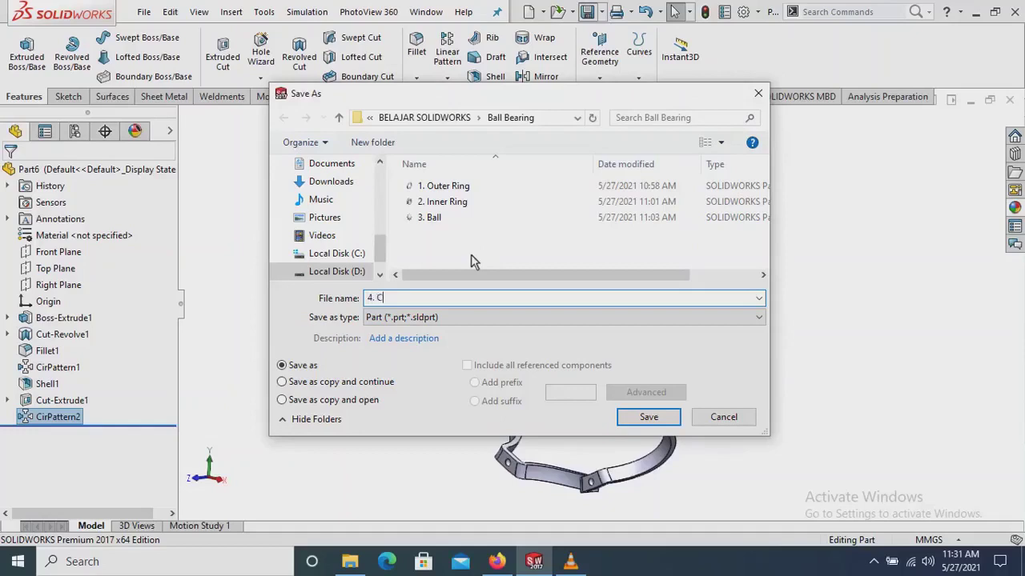
text(ase)
click(652, 420)
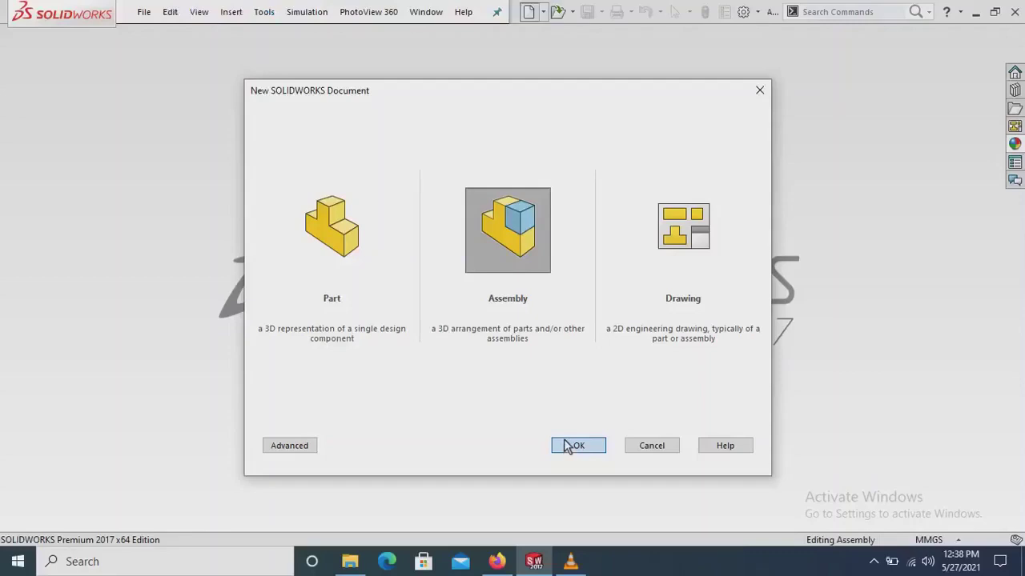
Confirm Assembly in the New Document dialog to create Assem1
click(566, 446)
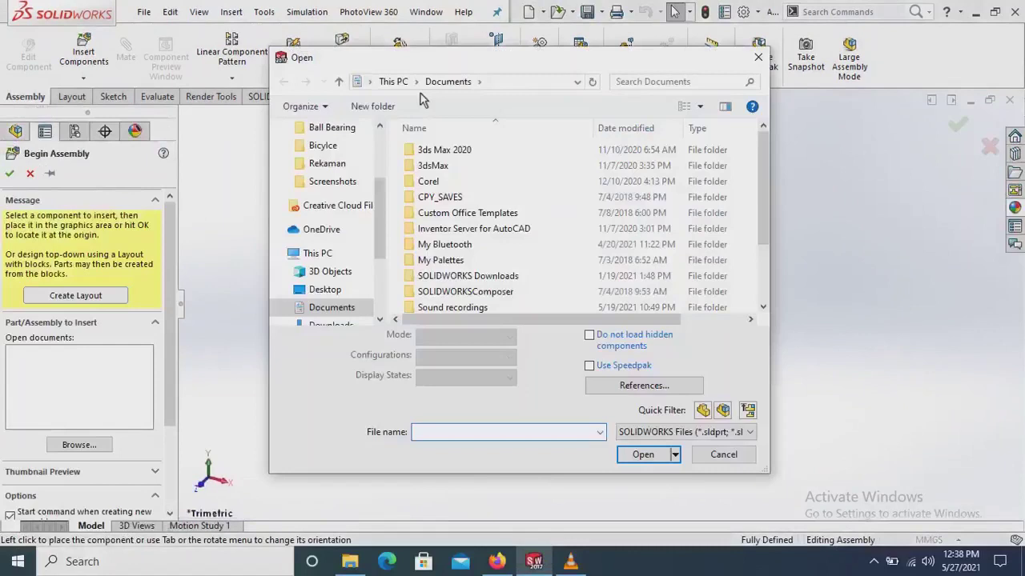
Browse D: through MECHANICAL ENGINEERING and BELAJAR SOLIDWORKS into FINISH PROJECT
scroll(336, 240, down, 2)
click(336, 320)
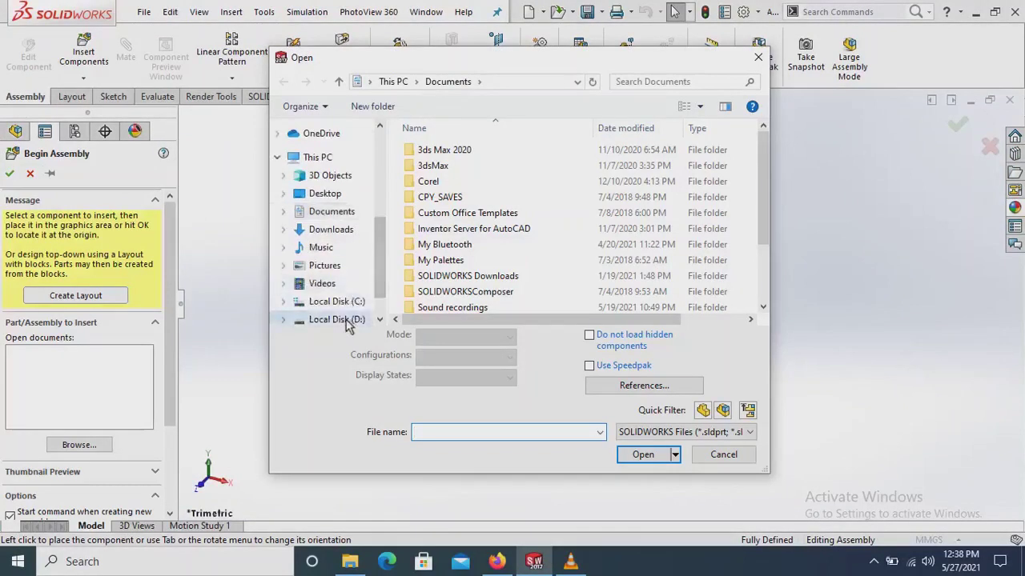
scroll(457, 276, down, 4)
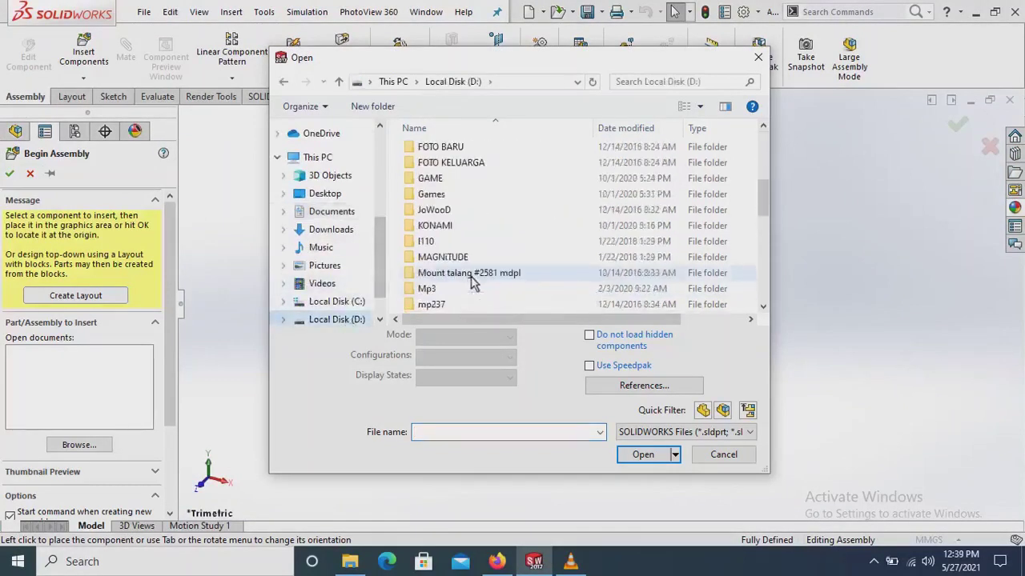
scroll(457, 292, down, 2)
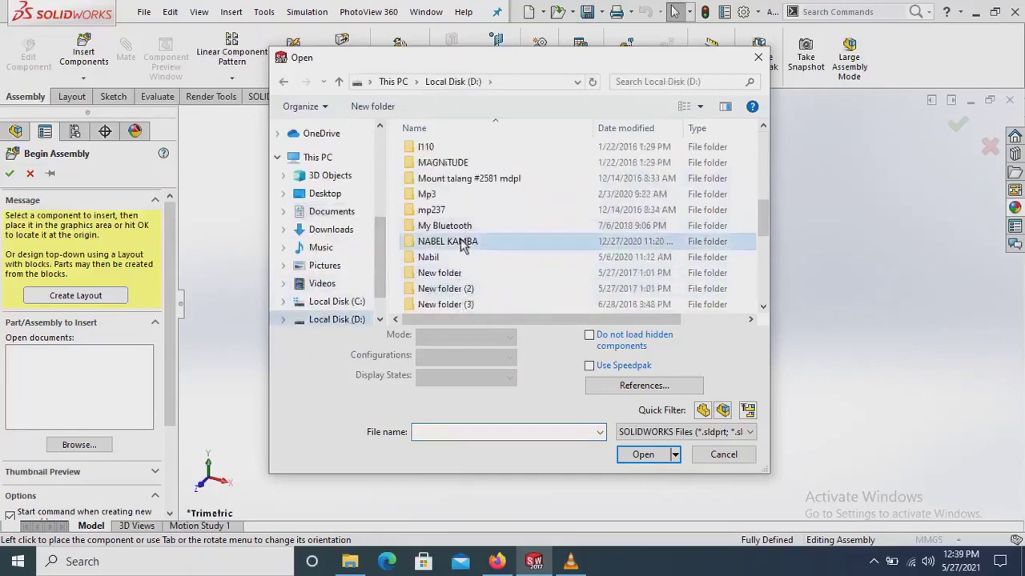
double_click(464, 241)
double_click(485, 276)
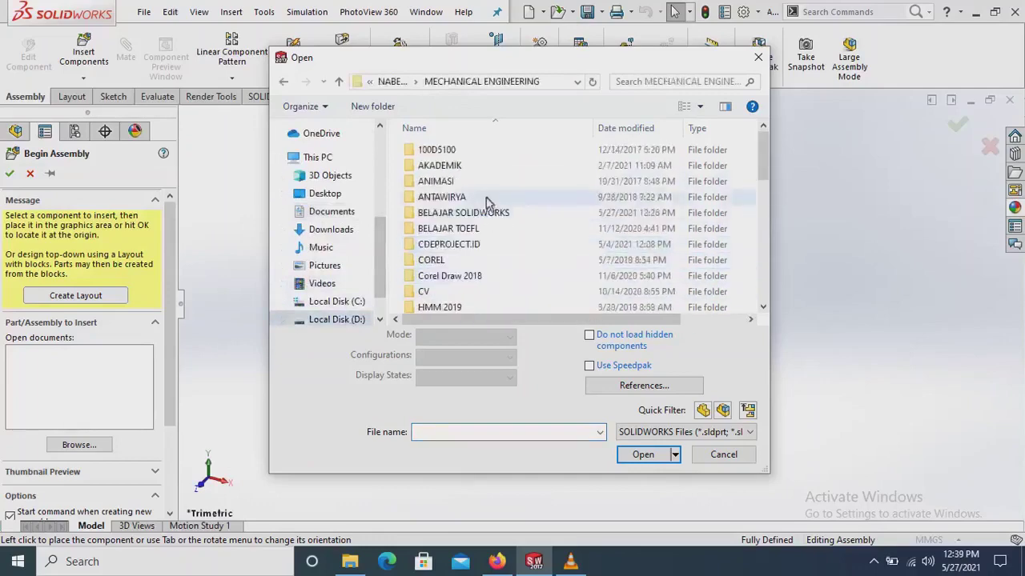
click(486, 217)
double_click(487, 216)
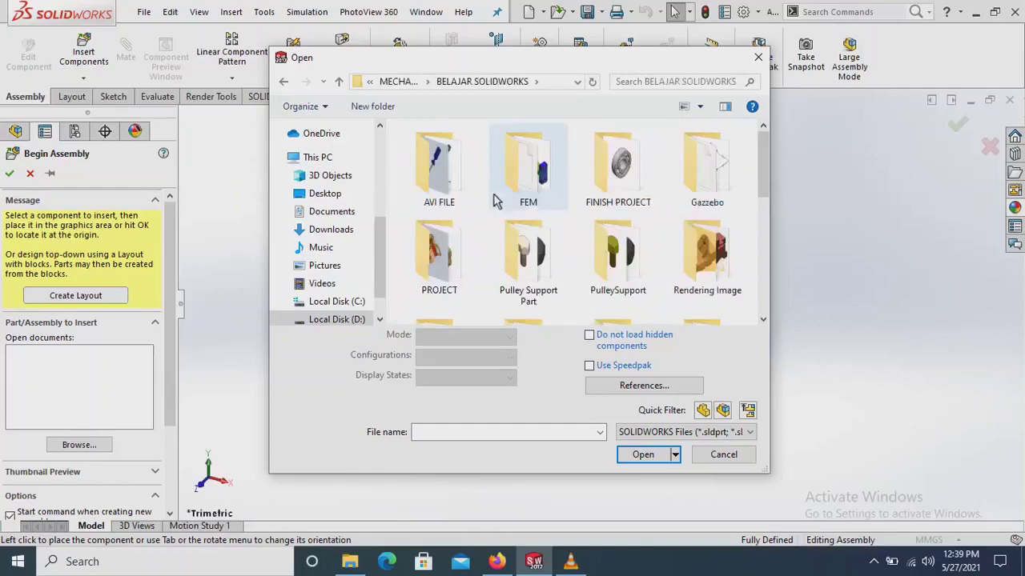
click(616, 201)
double_click(614, 201)
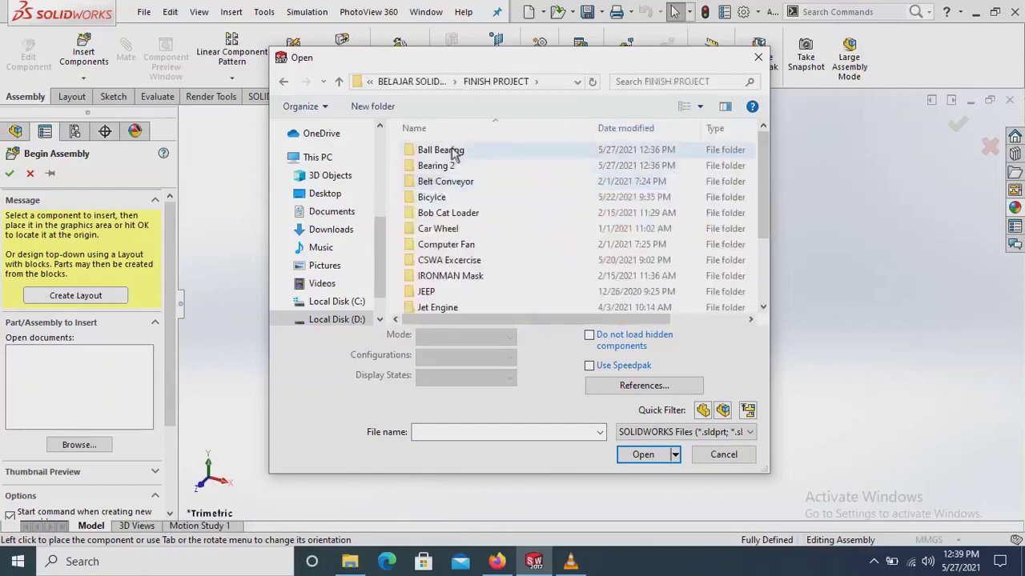
Enter the Ball Bearing folder and open all four part files
click(451, 151)
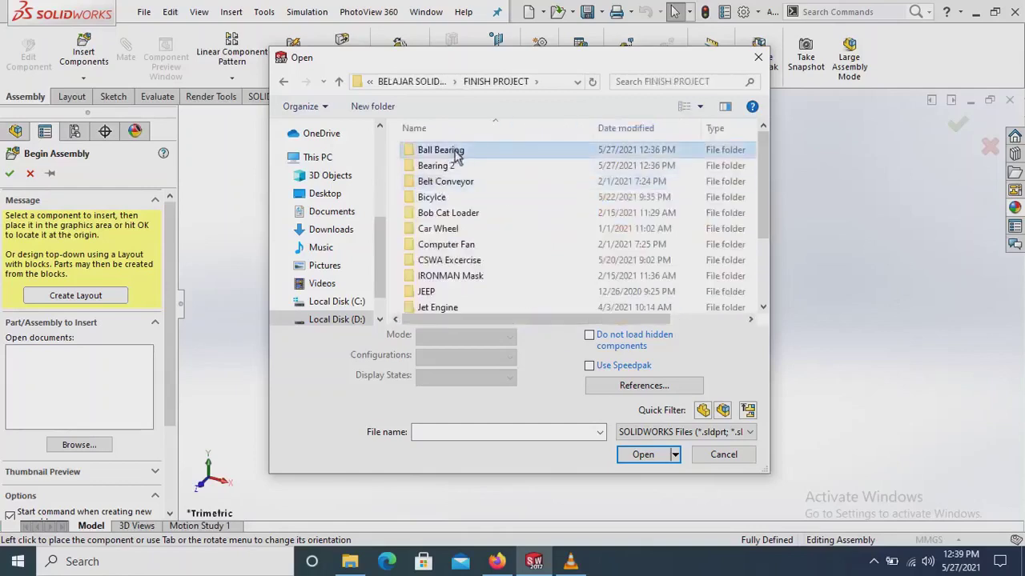
double_click(454, 152)
drag(495, 214, 445, 138)
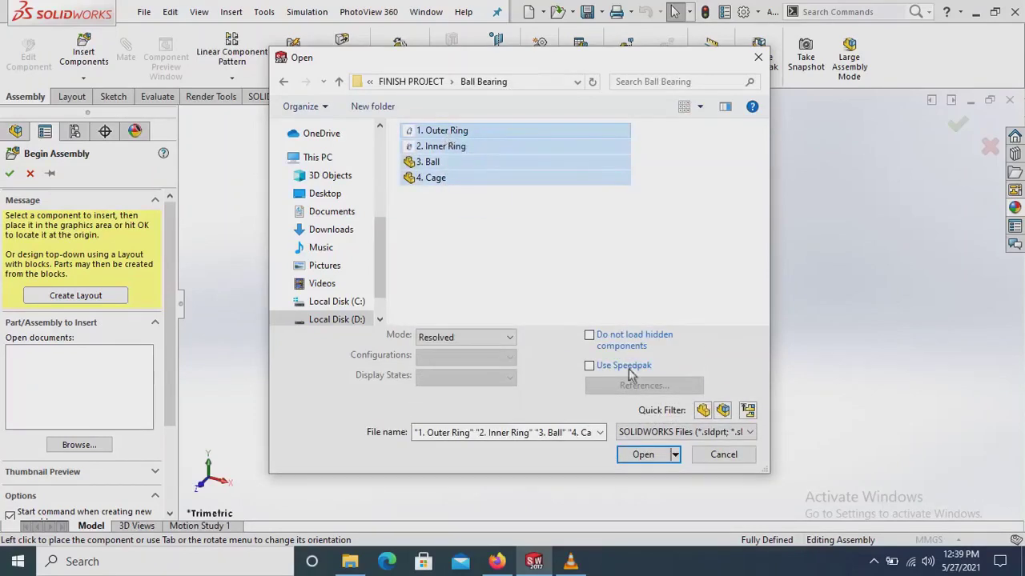
click(645, 455)
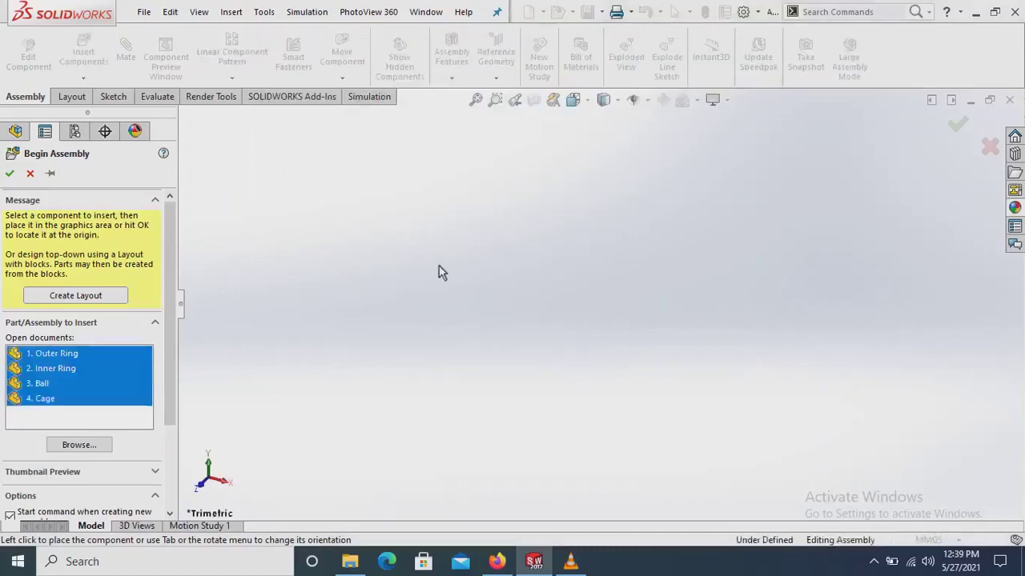
Place the outer ring, inner ring, ball and cage in the assembly
click(441, 270)
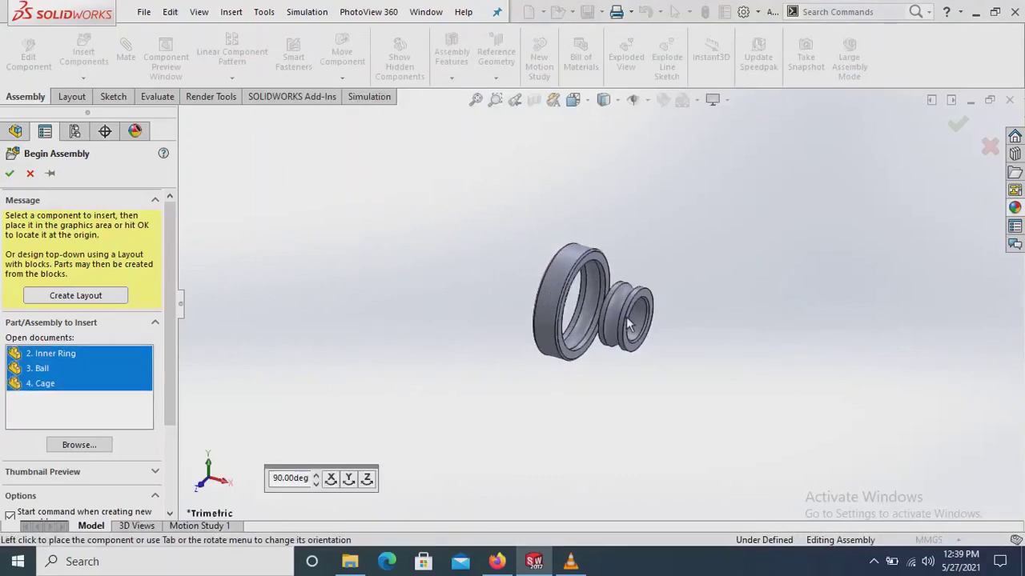
click(684, 327)
click(685, 333)
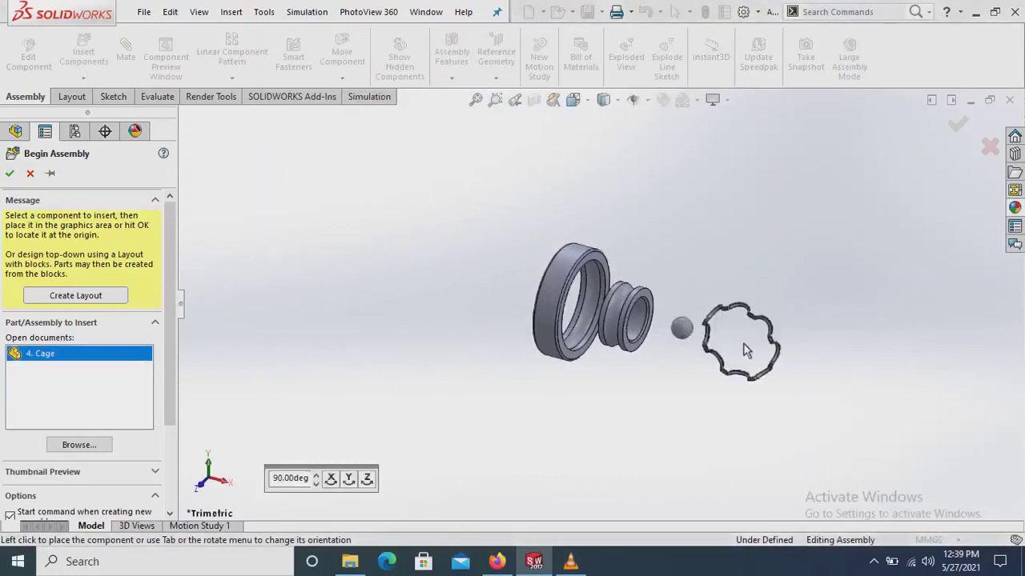
click(751, 330)
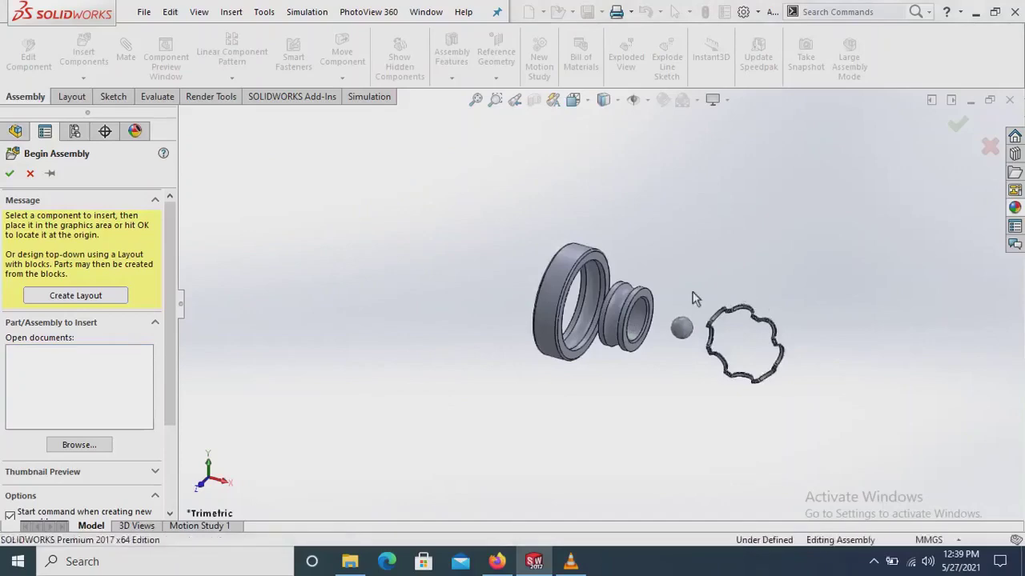
Apply the Backdrop - Grey with Overhead Light scene
click(701, 99)
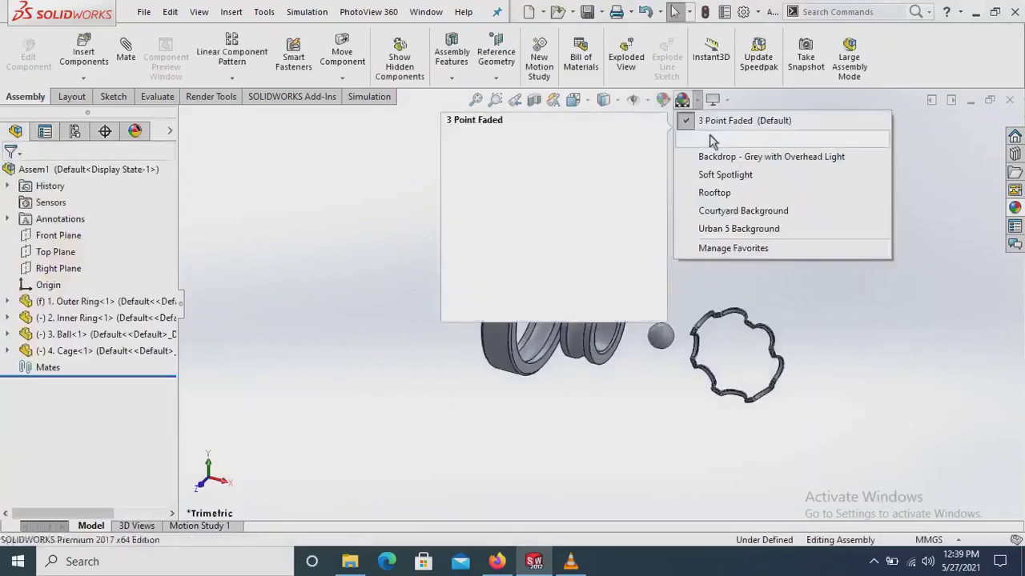
click(715, 137)
scroll(648, 320, down, 1)
scroll(644, 316, down, 1)
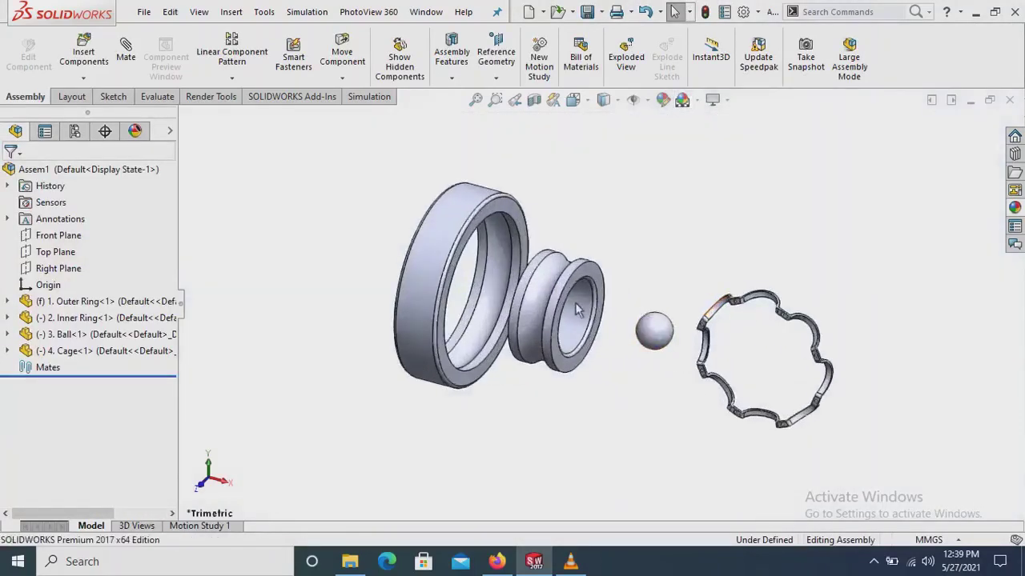
Add a Concentric mate between the outer ring face and the inner ring face
click(448, 224)
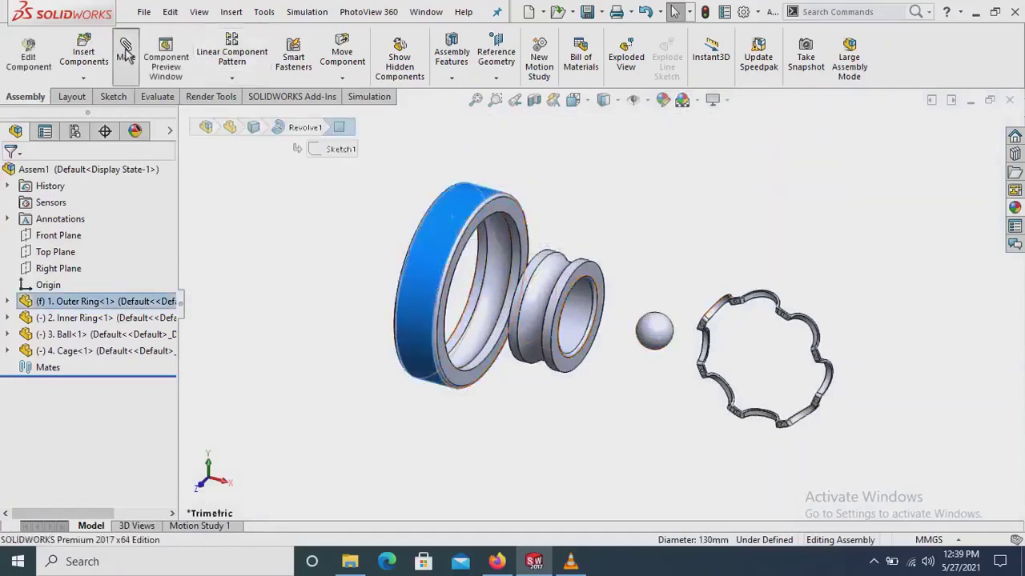
click(582, 328)
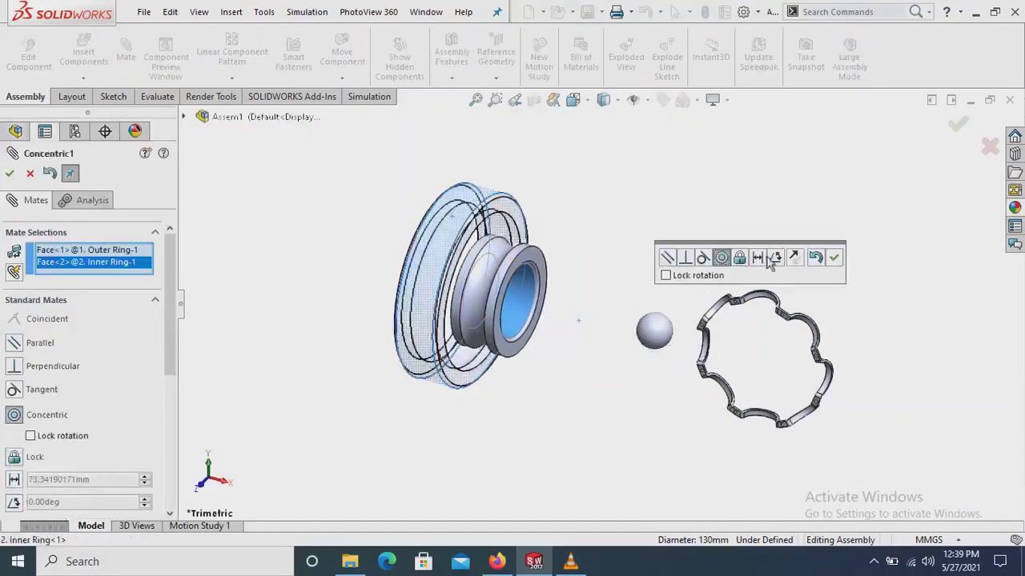
click(836, 260)
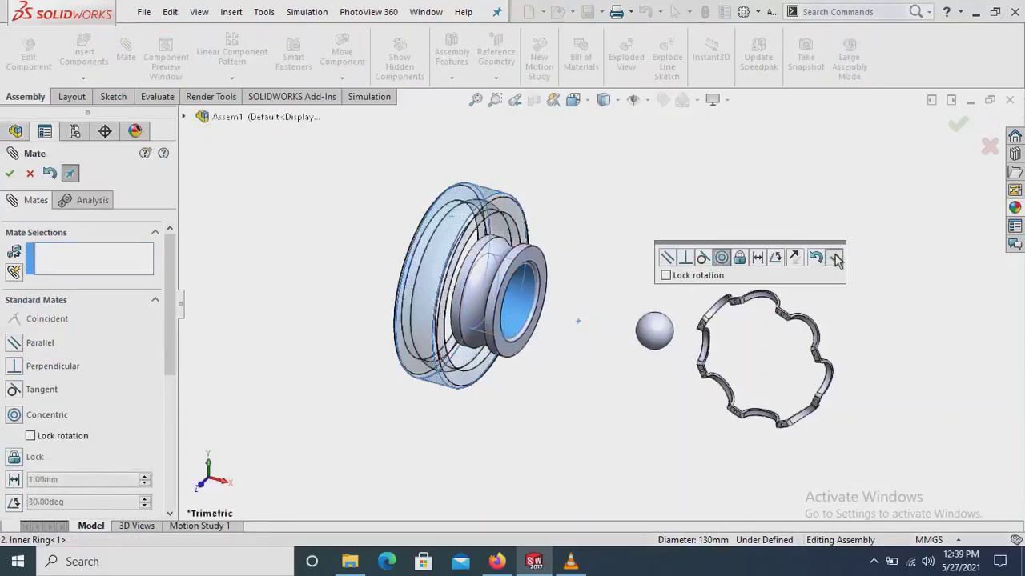
click(12, 176)
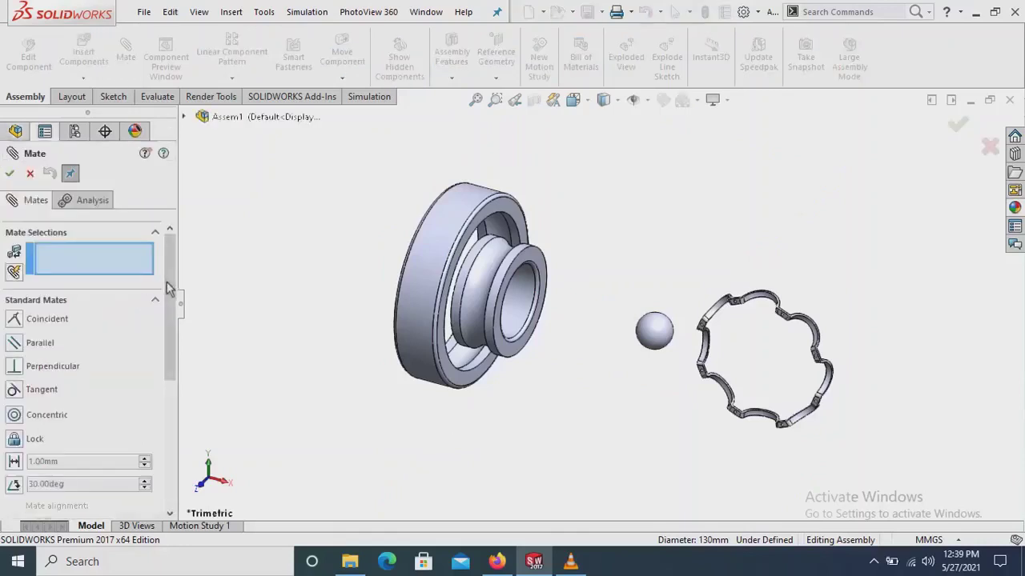
Choose the centred Width mate from Advanced Mates
click(158, 302)
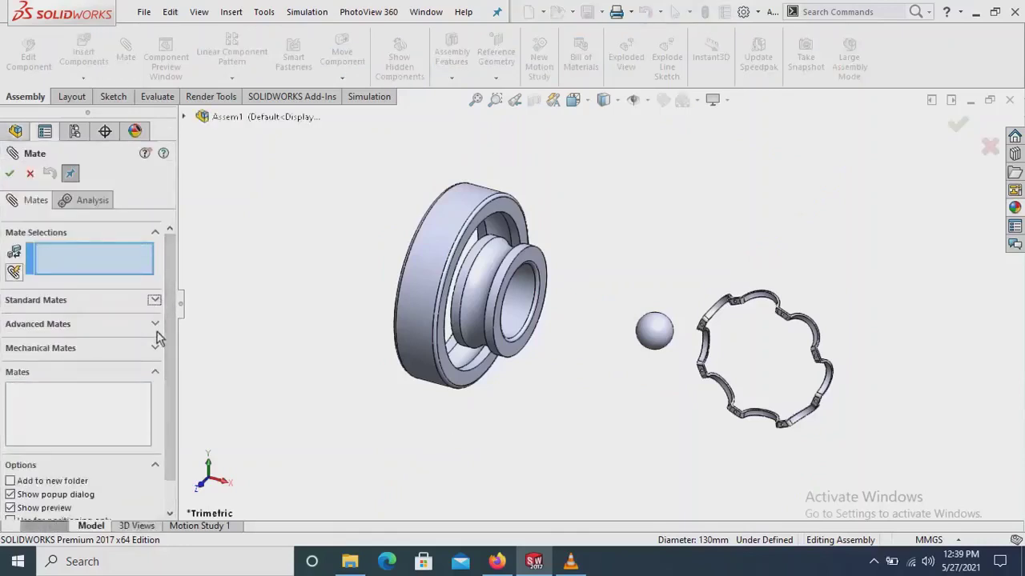
click(156, 325)
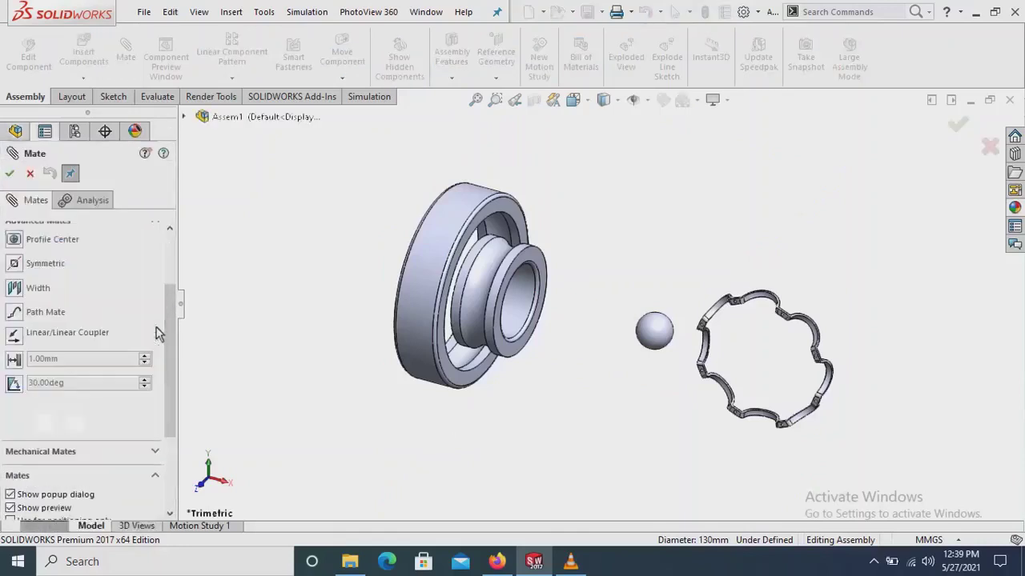
click(13, 288)
scroll(467, 276, down, 1)
scroll(578, 199, down, 1)
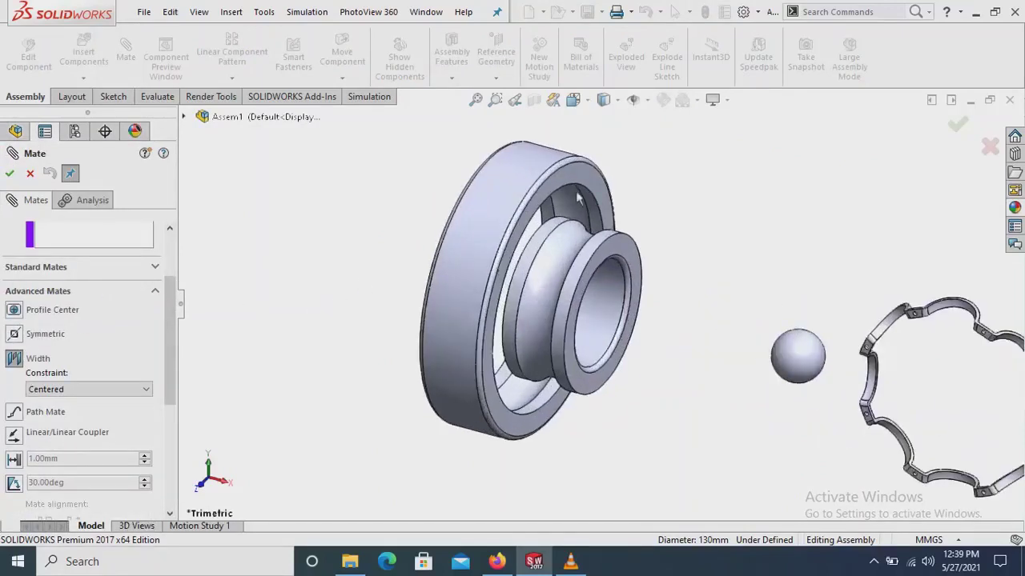
scroll(577, 197, down, 1)
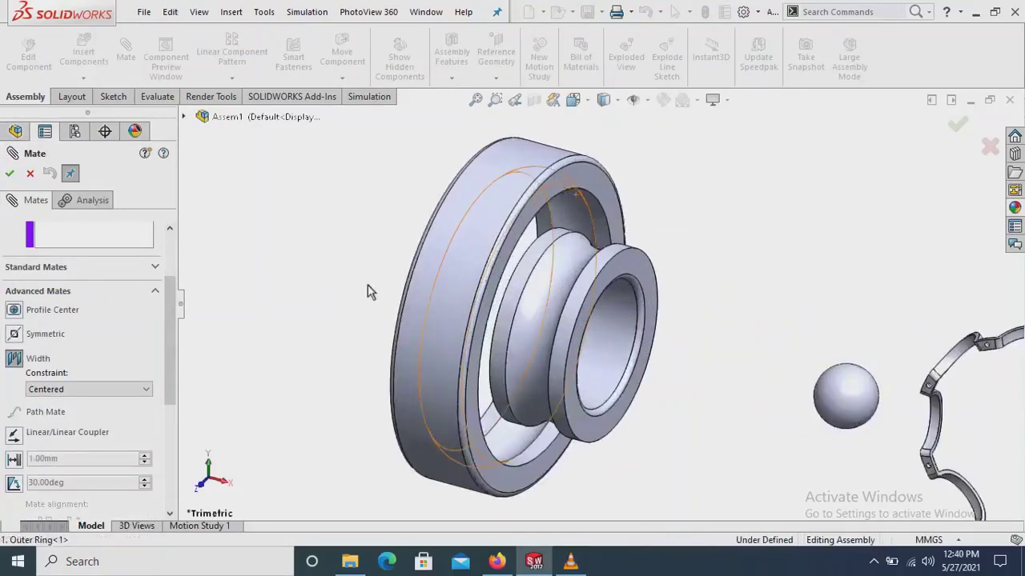
Select the outer ring side faces as width and the inner ring side faces as tab
middle_drag(367, 292, 400, 222)
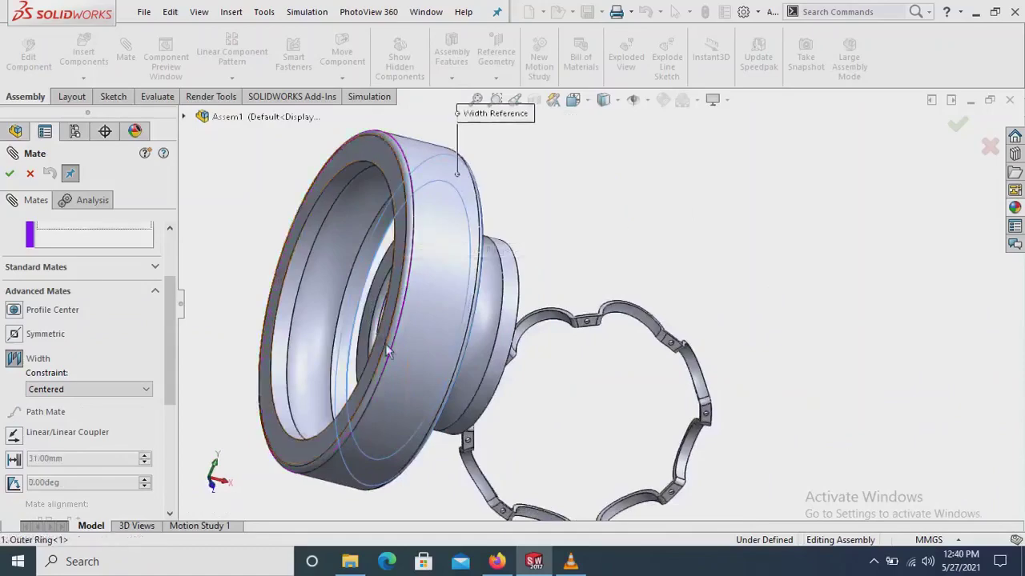
click(385, 343)
middle_drag(381, 344, 334, 338)
scroll(649, 284, down, 2)
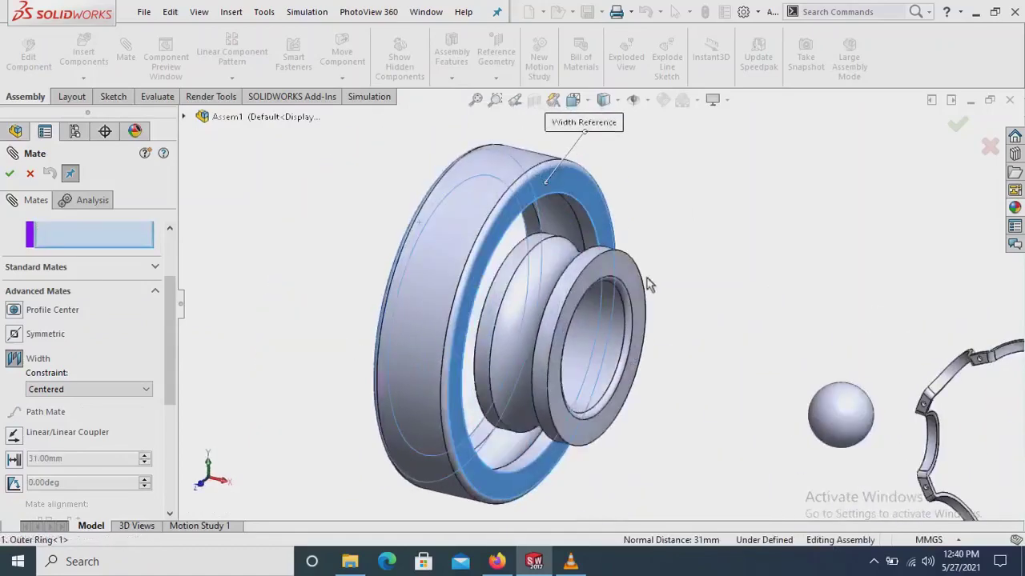
click(620, 274)
mouse_move(436, 295)
middle_down()
mouse_move(344, 316)
mouse_move(381, 317)
mouse_move(345, 272)
middle_up()
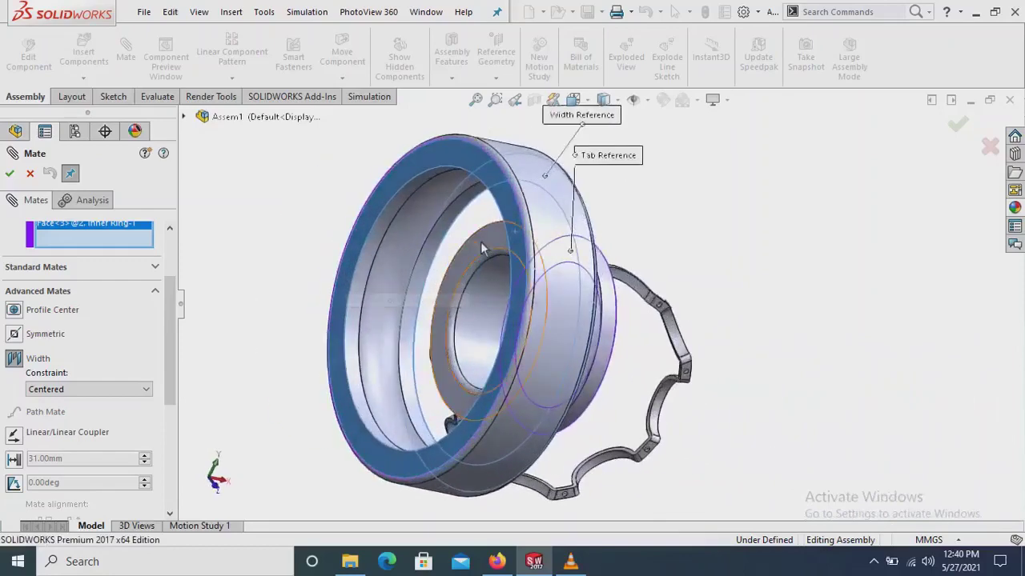
click(481, 242)
mouse_move(494, 326)
middle_down()
mouse_move(361, 325)
mouse_move(347, 344)
mouse_move(605, 345)
mouse_move(733, 297)
mouse_move(775, 302)
mouse_move(751, 312)
middle_up()
scroll(744, 313, down, 2)
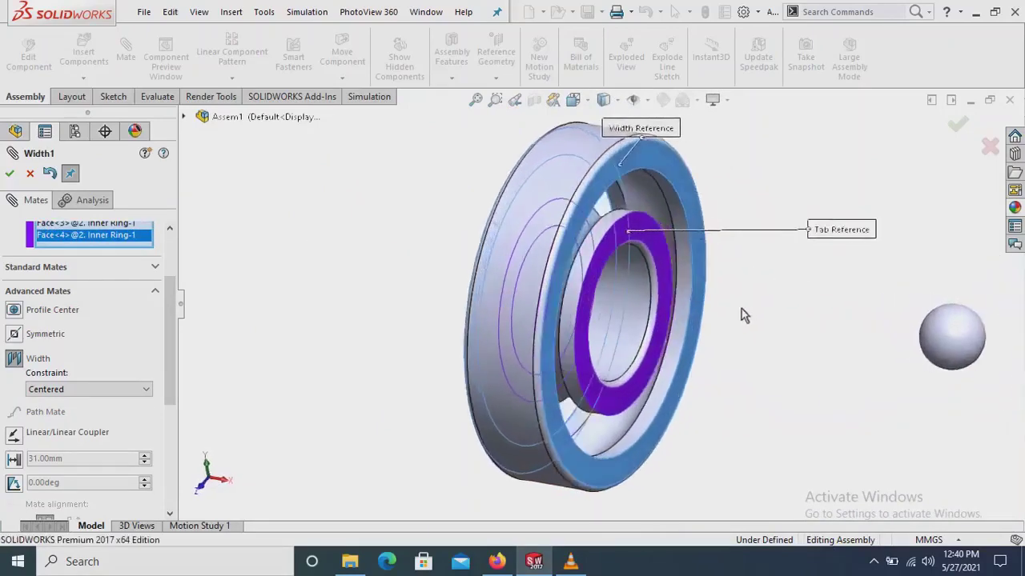
Apply the Width mate and close the Mate tool
click(11, 175)
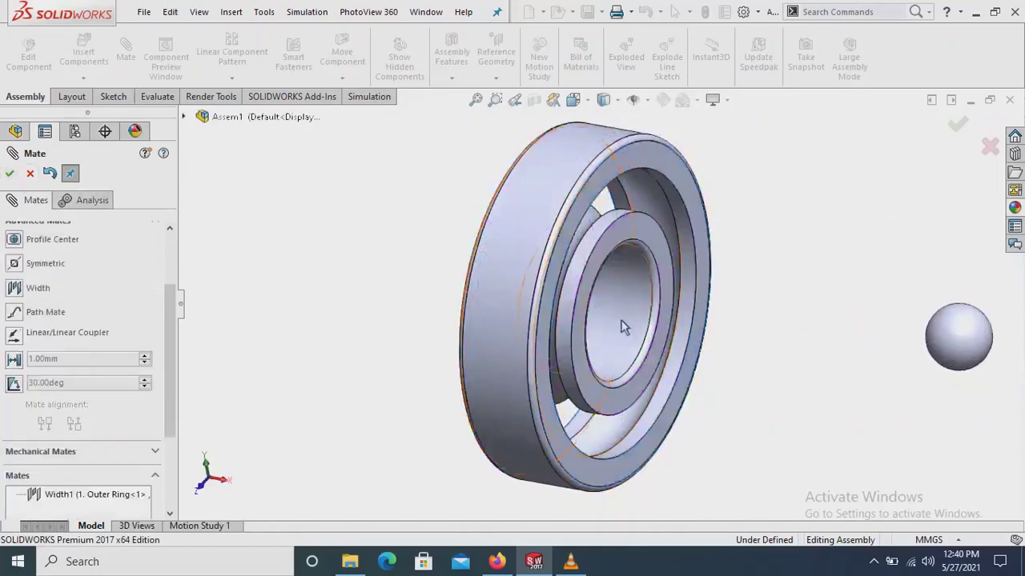
scroll(620, 322, up, 2)
scroll(173, 295, up, 5)
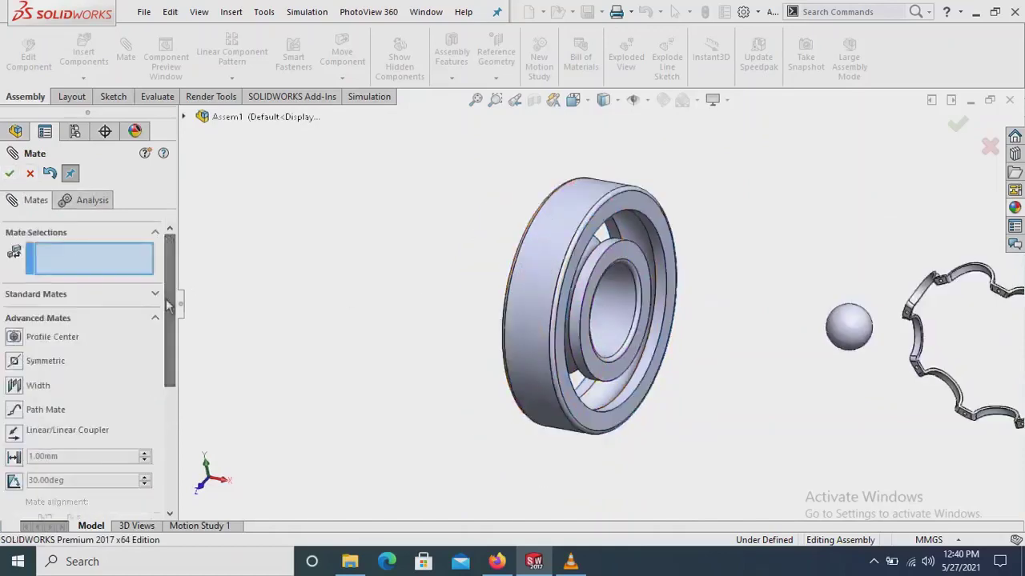
click(155, 318)
click(10, 172)
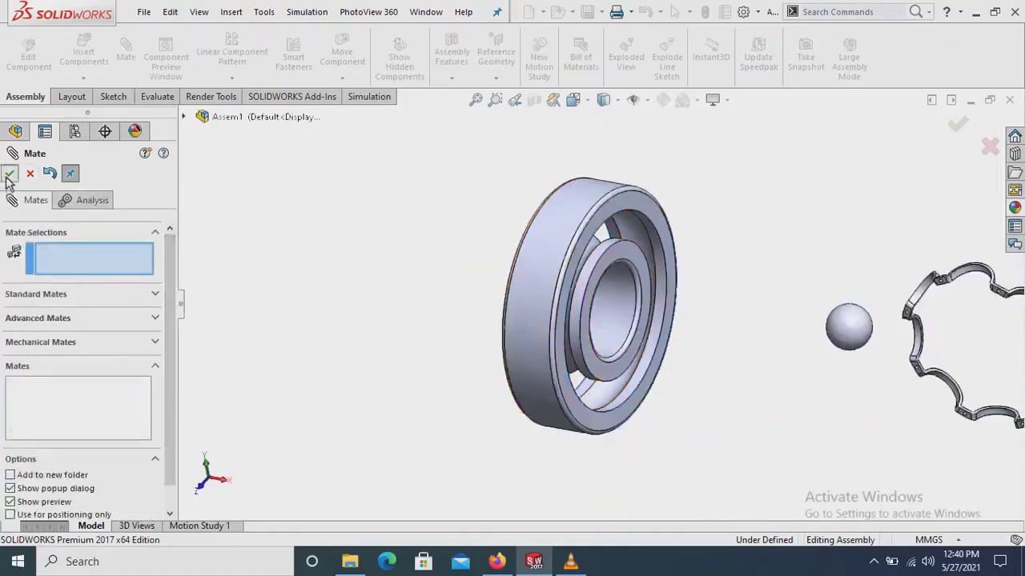
Mate the inner ring's Front Plane coincident with the ball's Front Plane
click(663, 299)
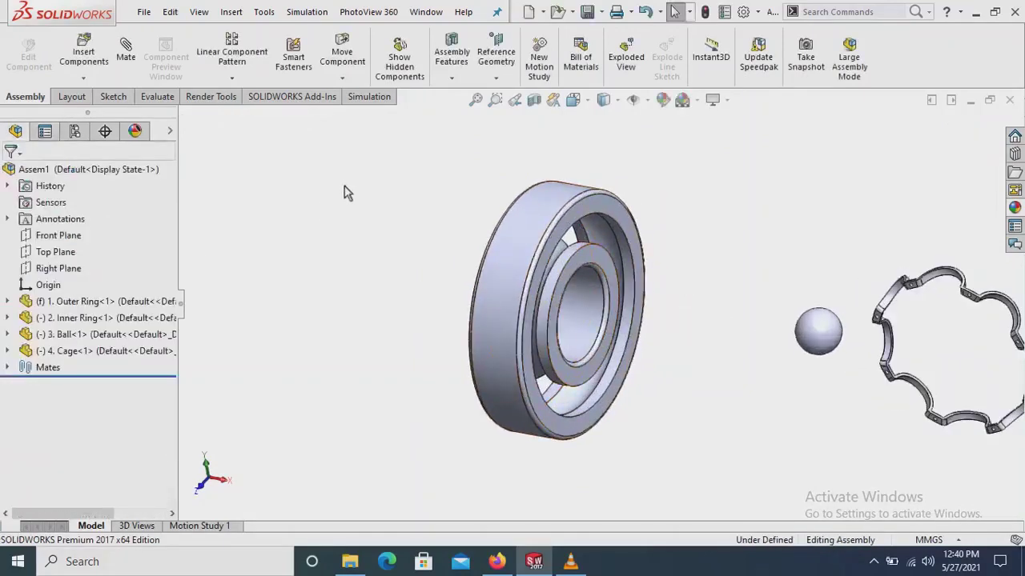
click(7, 318)
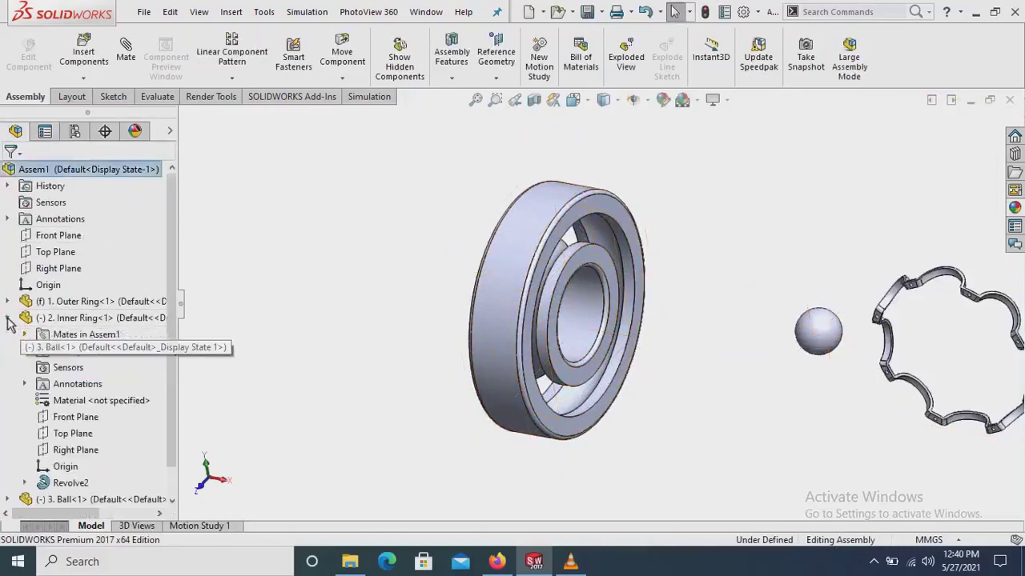
click(64, 417)
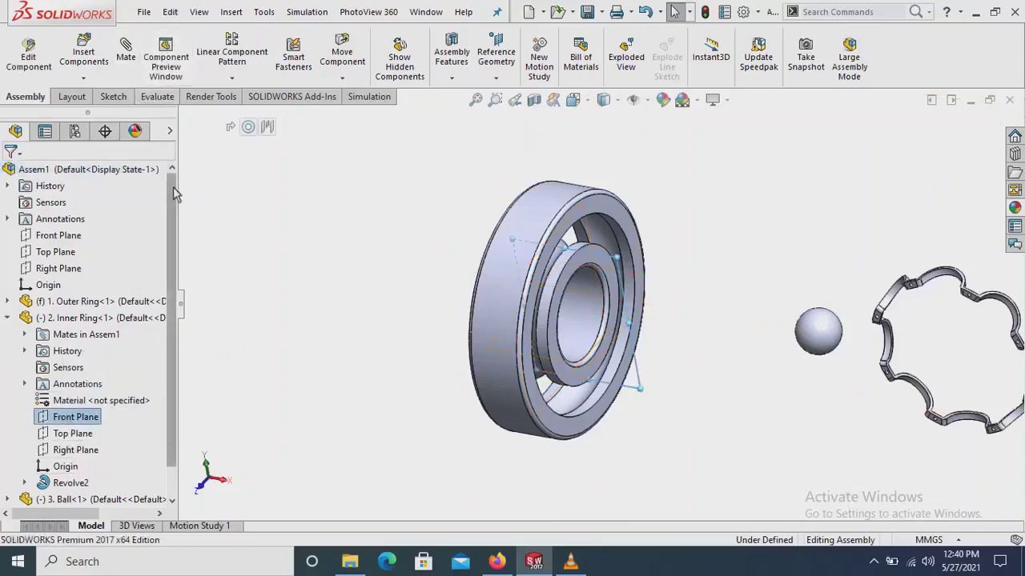
scroll(173, 195, down, 2)
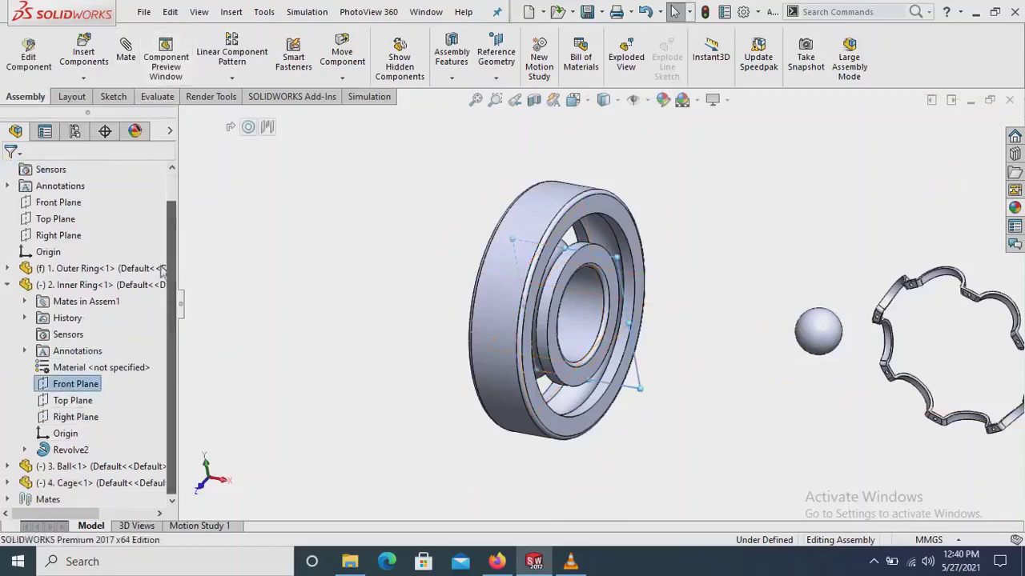
click(7, 466)
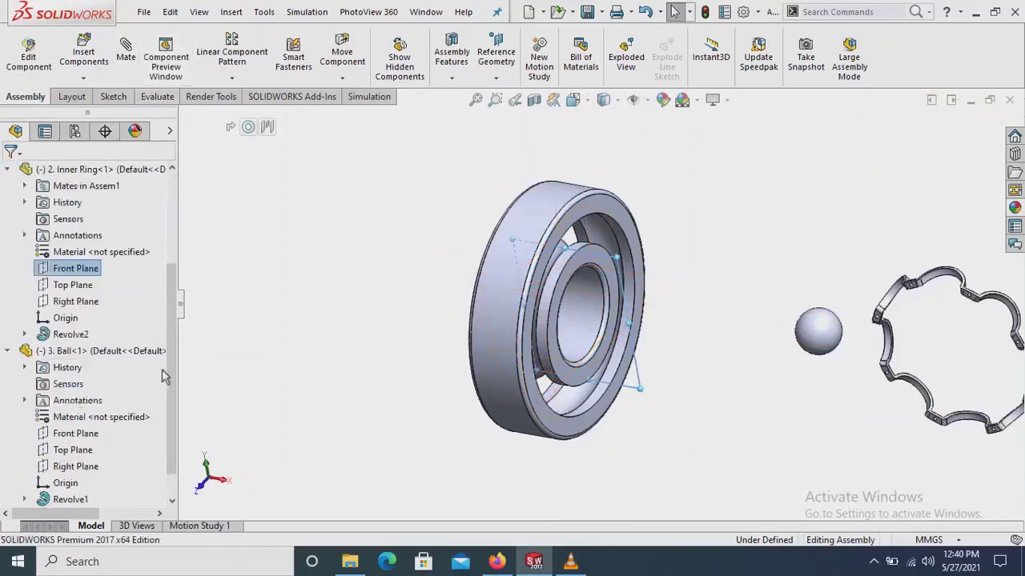
click(76, 433)
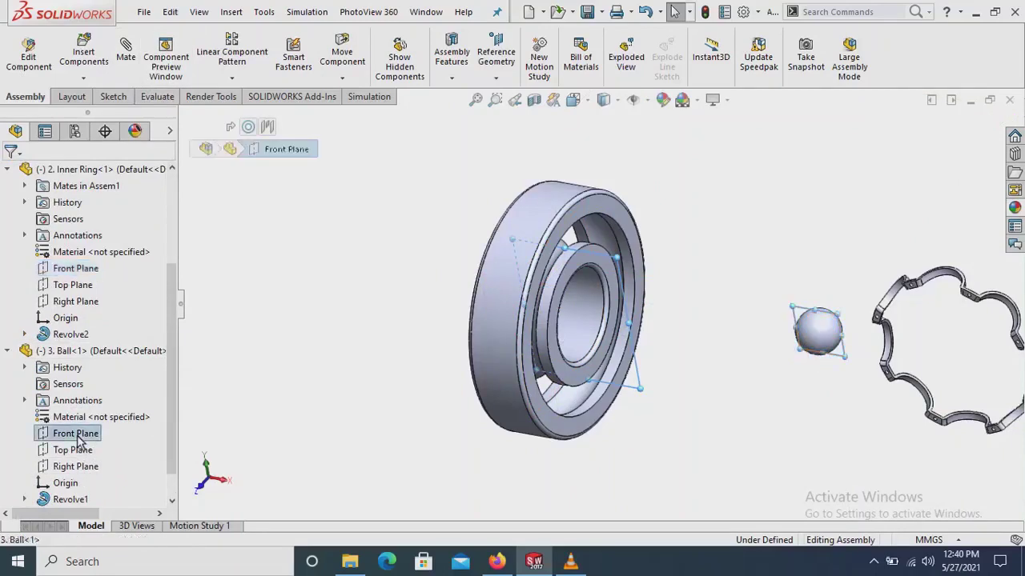
ctrl+click(76, 268)
click(129, 57)
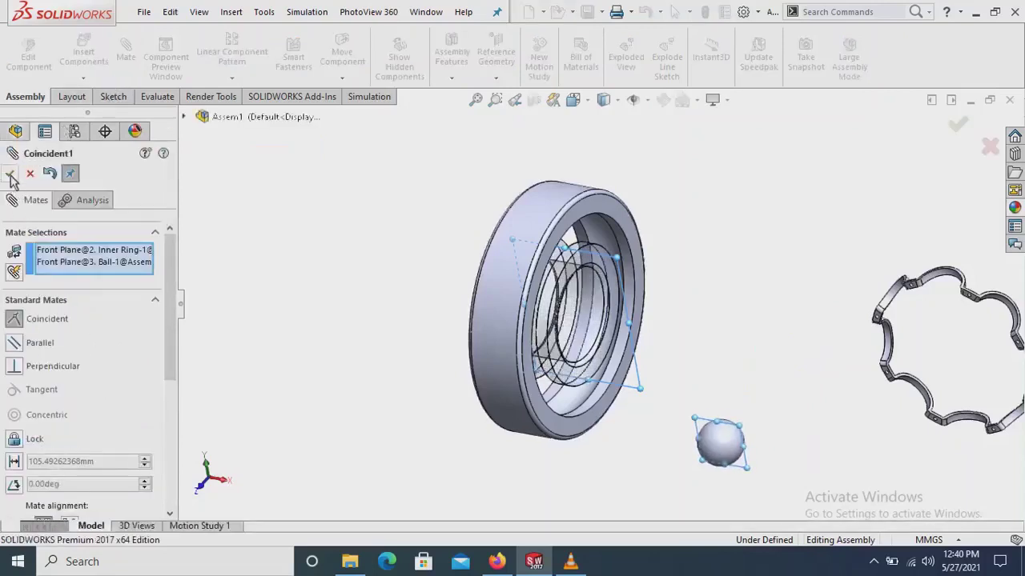
click(10, 175)
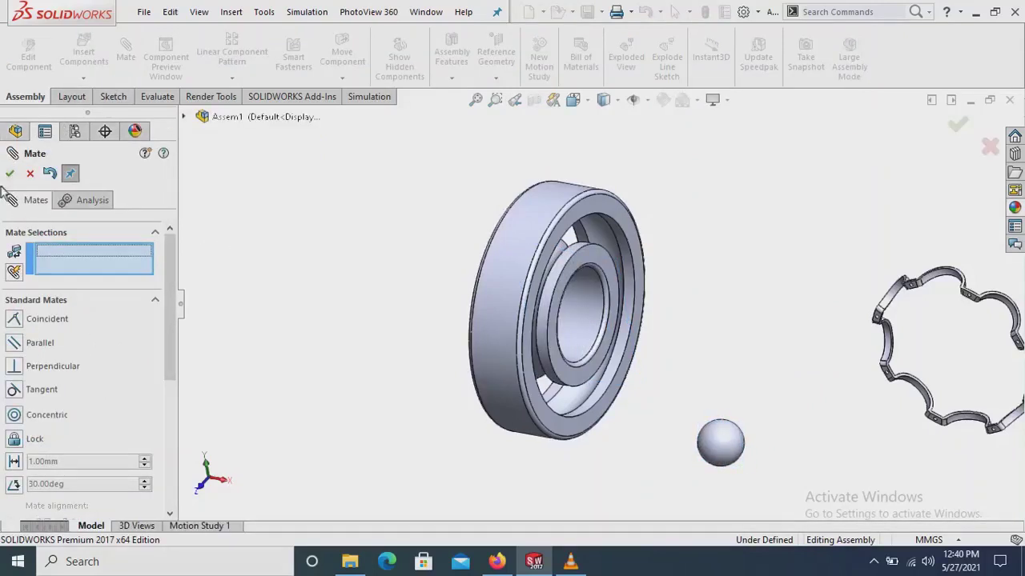
key(Escape)
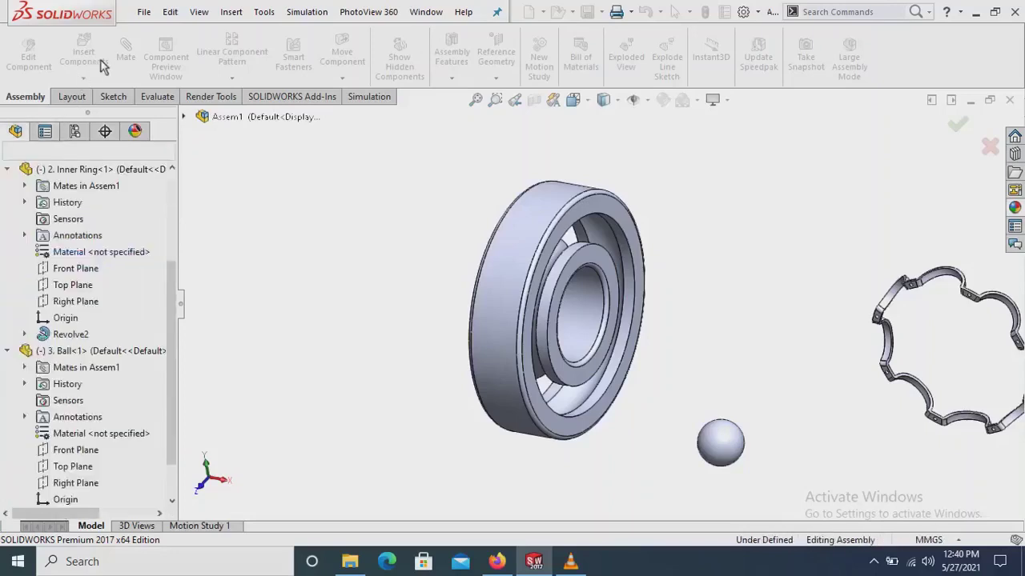
Mate the inner ring's Right Plane coincident with the ball's Right Plane
click(69, 301)
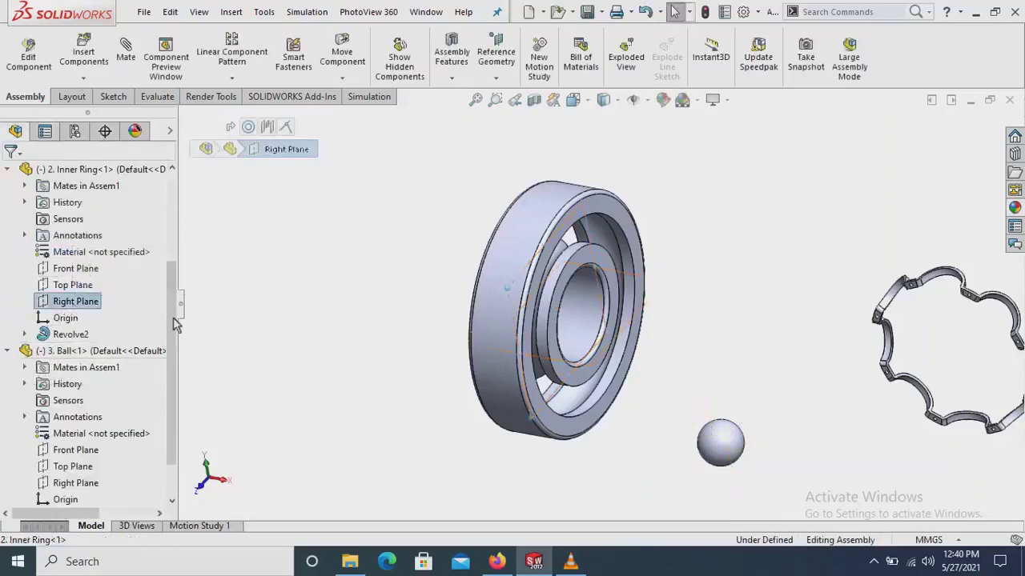
ctrl+click(92, 484)
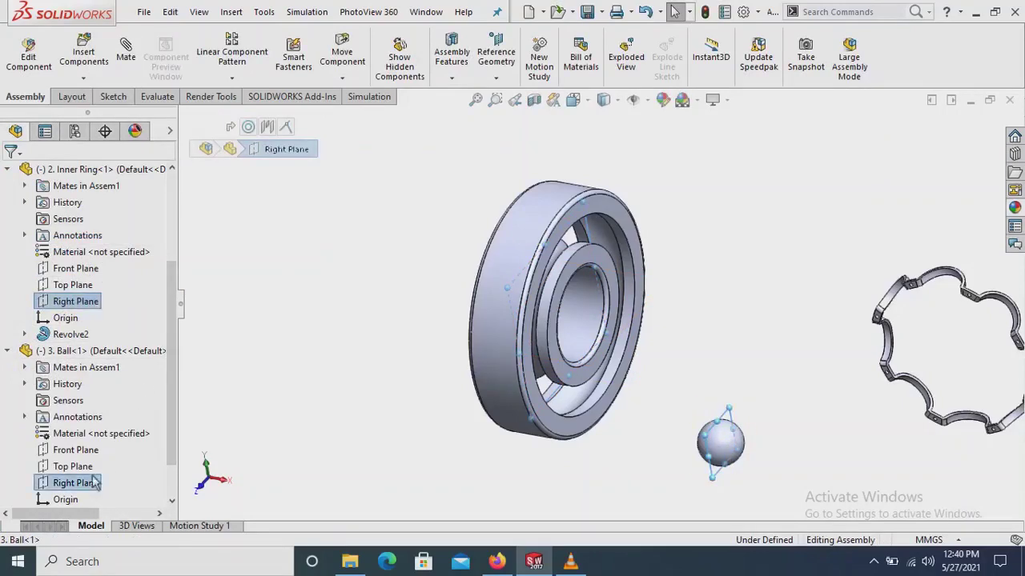
click(126, 57)
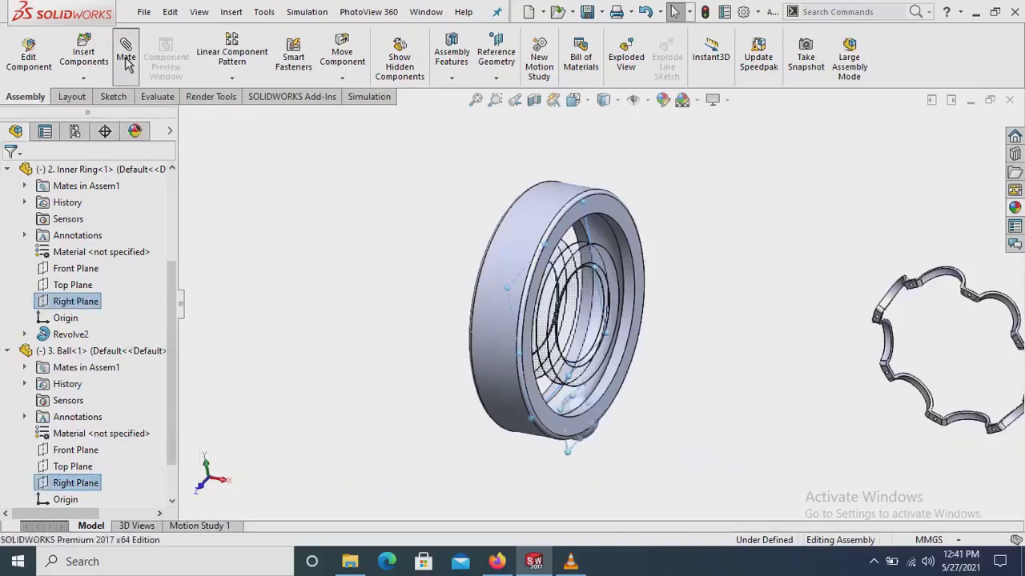
click(10, 173)
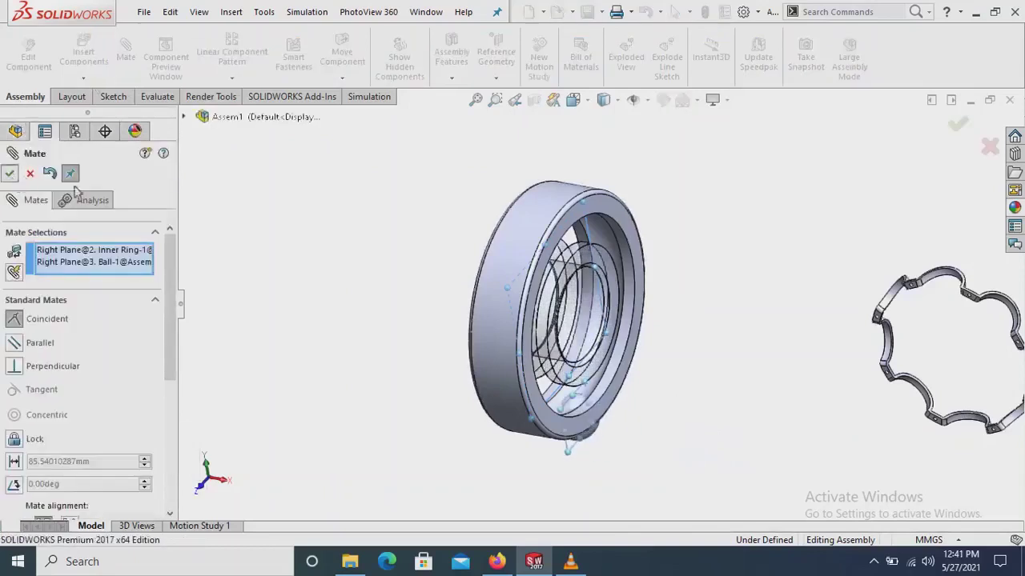
scroll(528, 440, down, 2)
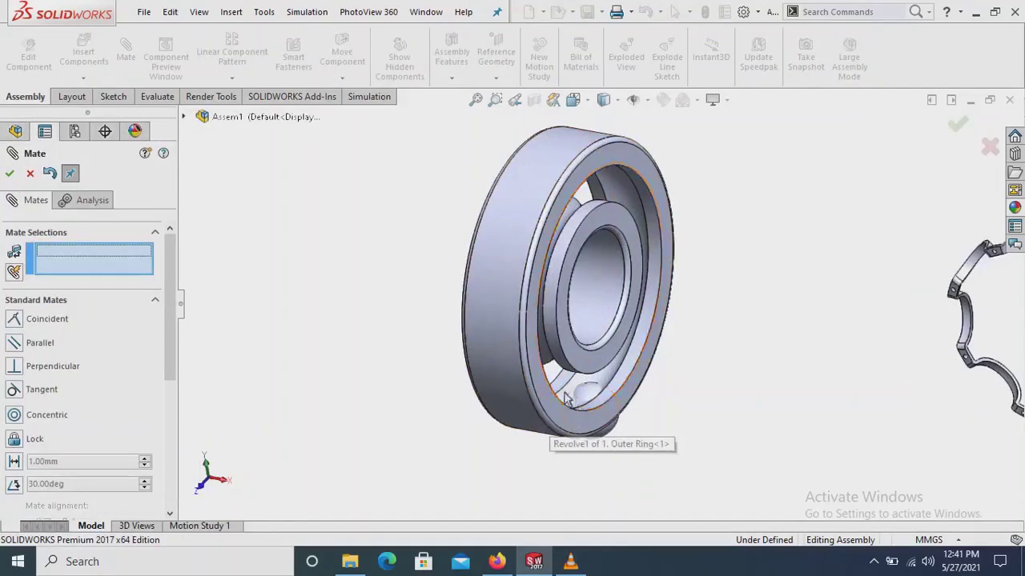
Drag the ball toward the bearing's centre and orbit to an angled view
click(10, 173)
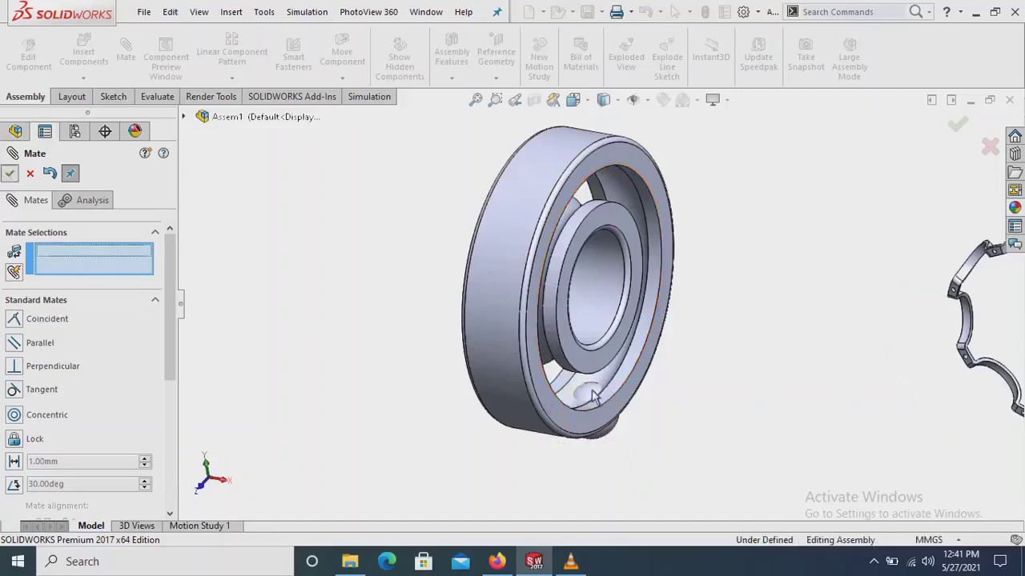
drag(590, 396, 592, 231)
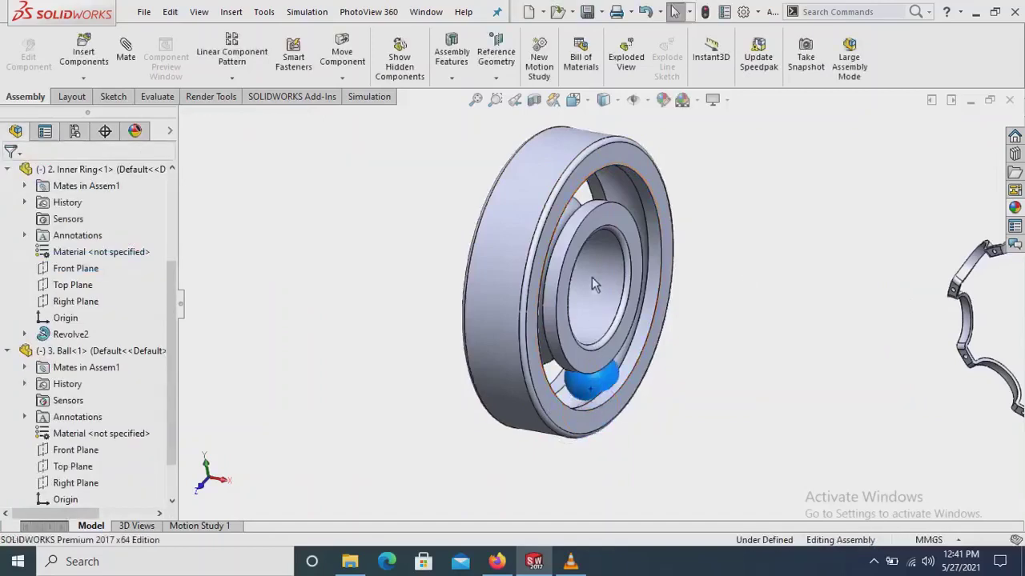
scroll(565, 253, down, 1)
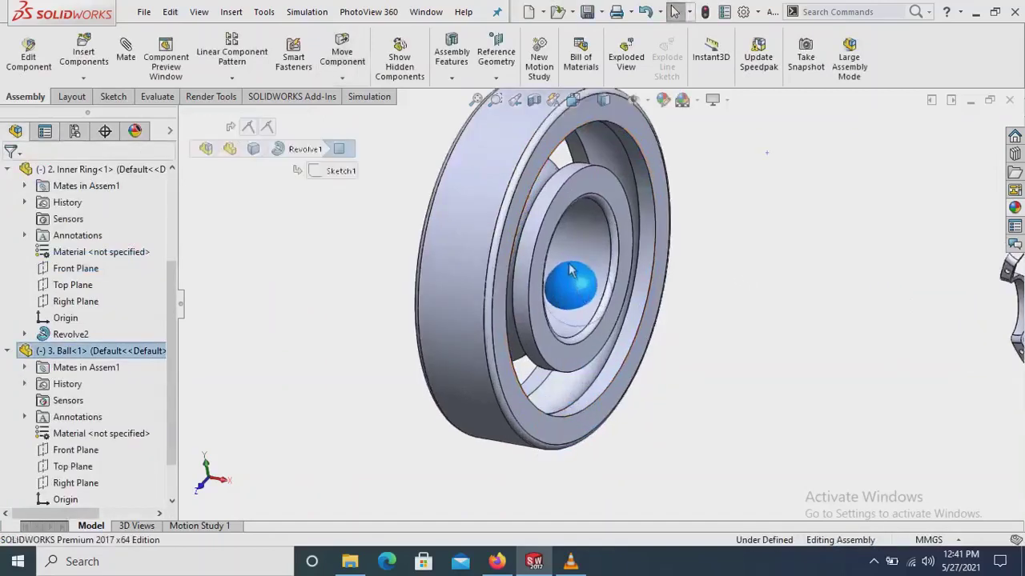
scroll(561, 256, up, 2)
scroll(552, 260, down, 2)
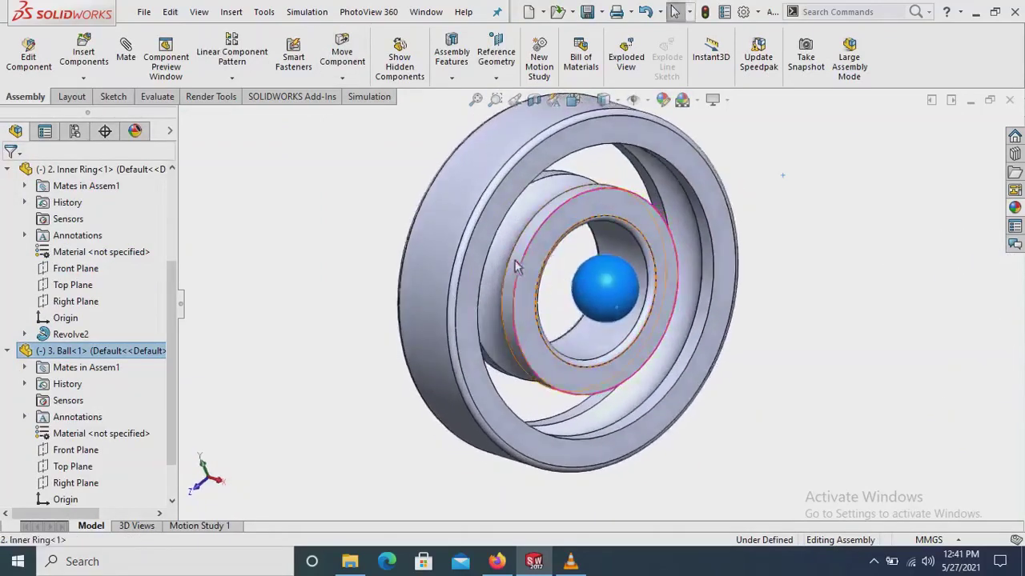
middle_drag(549, 260, 506, 188)
scroll(516, 186, down, 1)
click(231, 158)
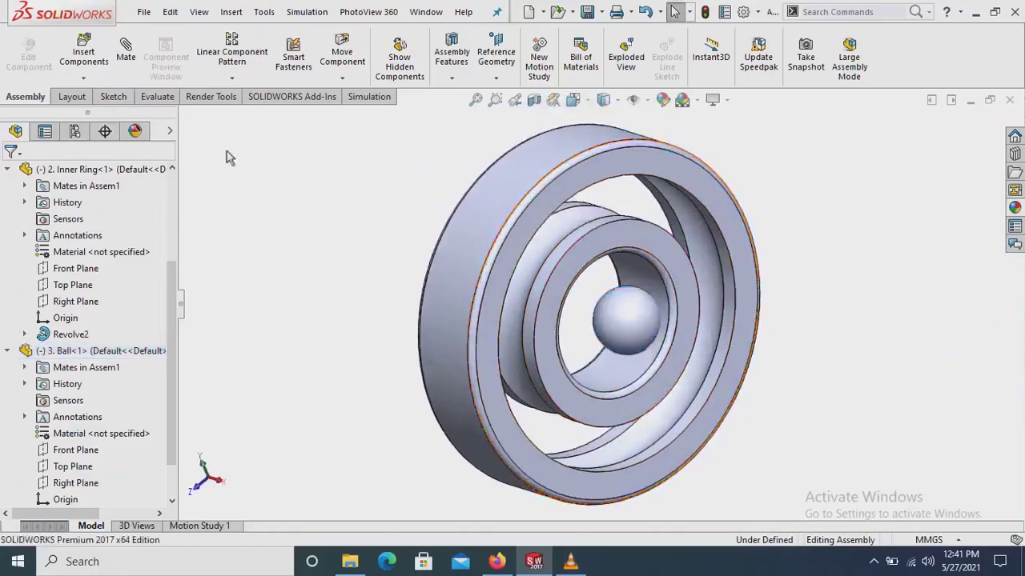
Add a Tangent mate between the ball face and the inner ring's outer face
click(633, 320)
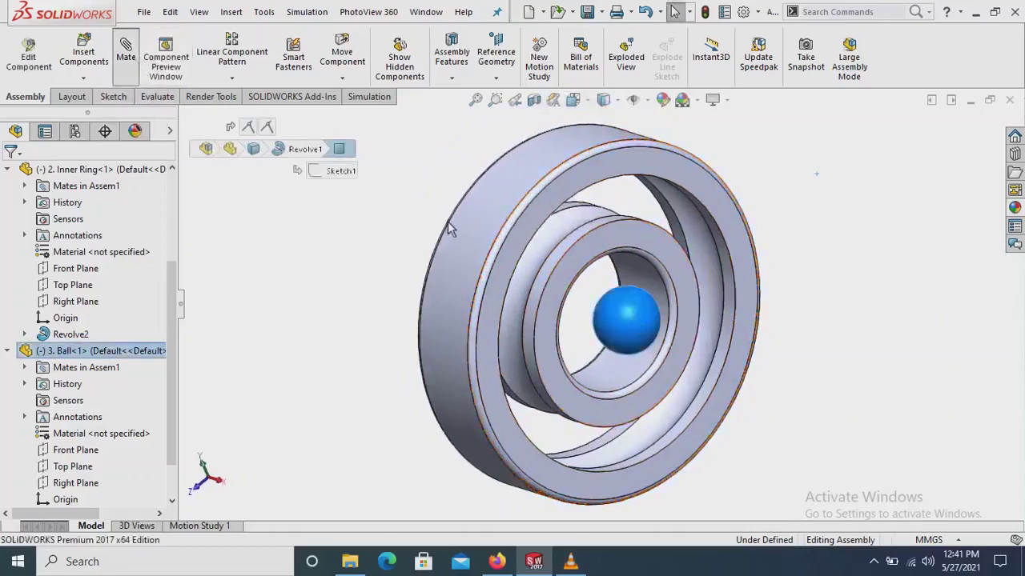
click(563, 232)
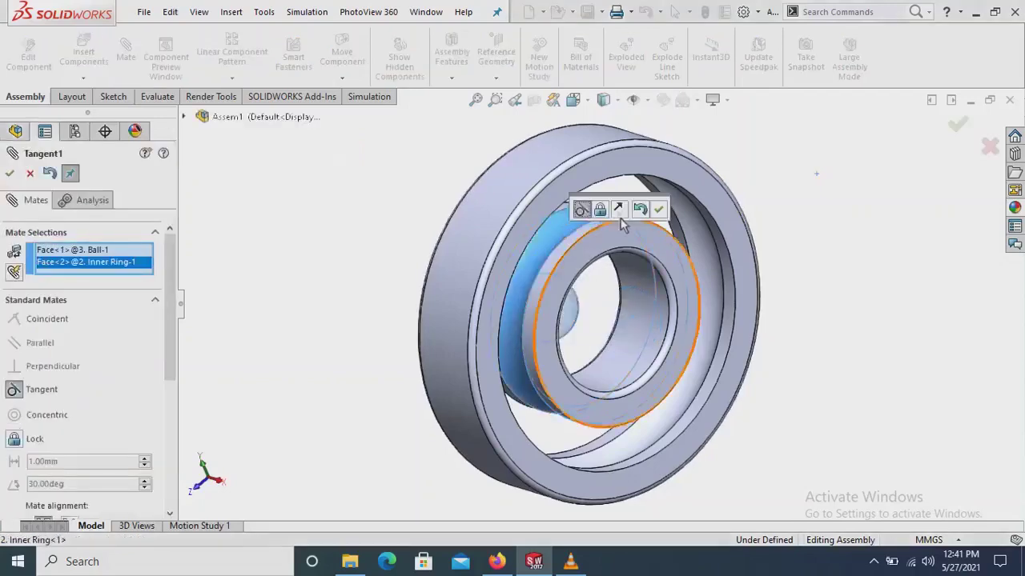
middle_drag(615, 224, 516, 304)
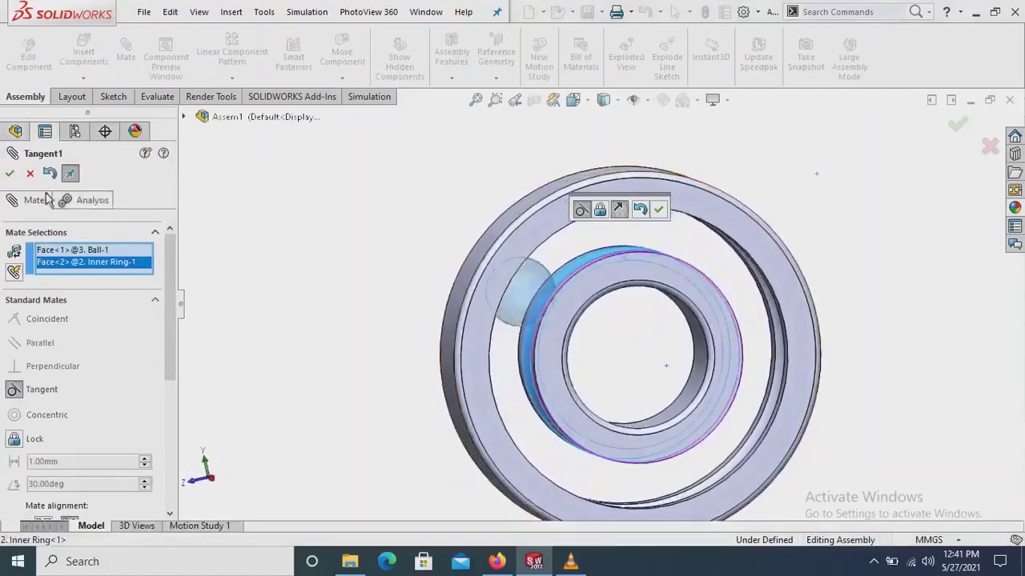
scroll(751, 418, down, 2)
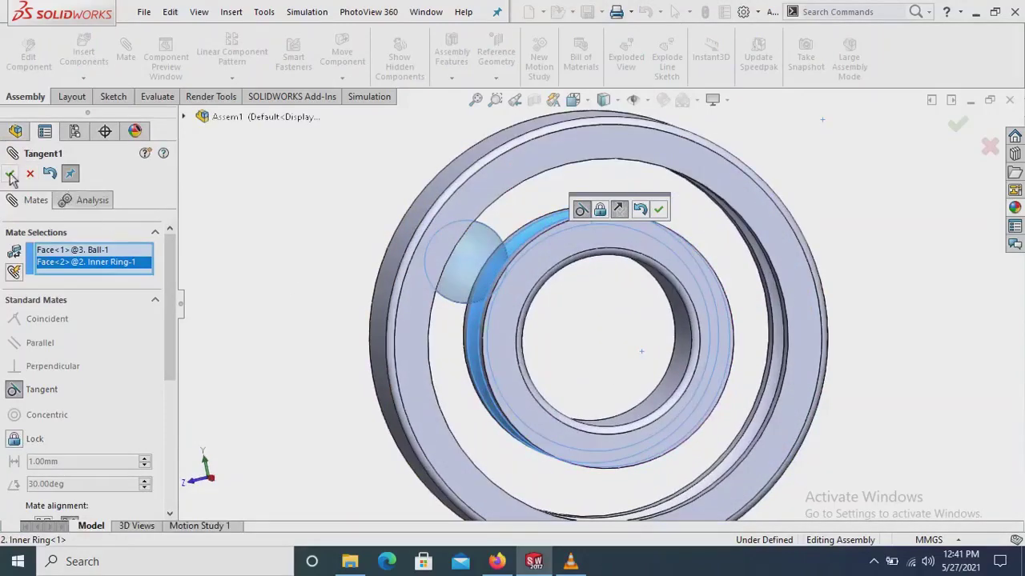
key(Return)
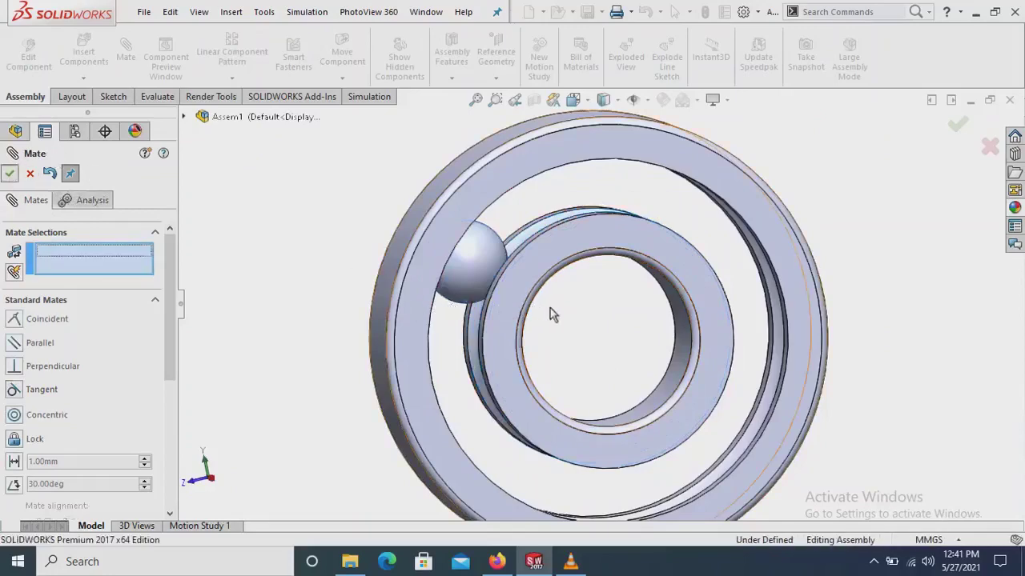
key(Escape)
Drag the ball around the race to test its motion, then view it obliquely
middle_drag(603, 326, 599, 332)
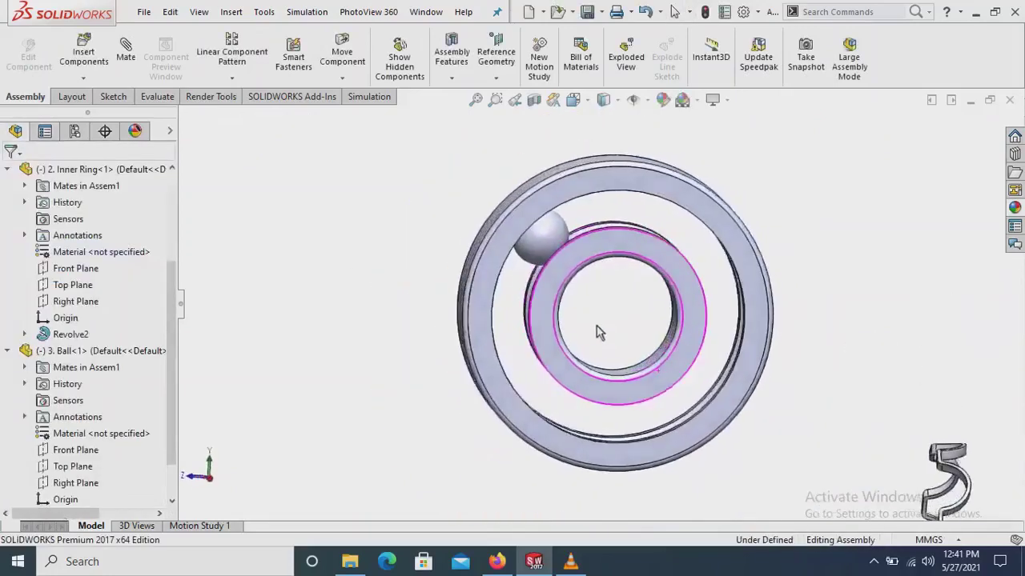
click(543, 236)
mouse_move(542, 236)
mouse_down()
mouse_move(789, 357)
mouse_move(715, 392)
mouse_move(549, 424)
mouse_move(454, 326)
mouse_up()
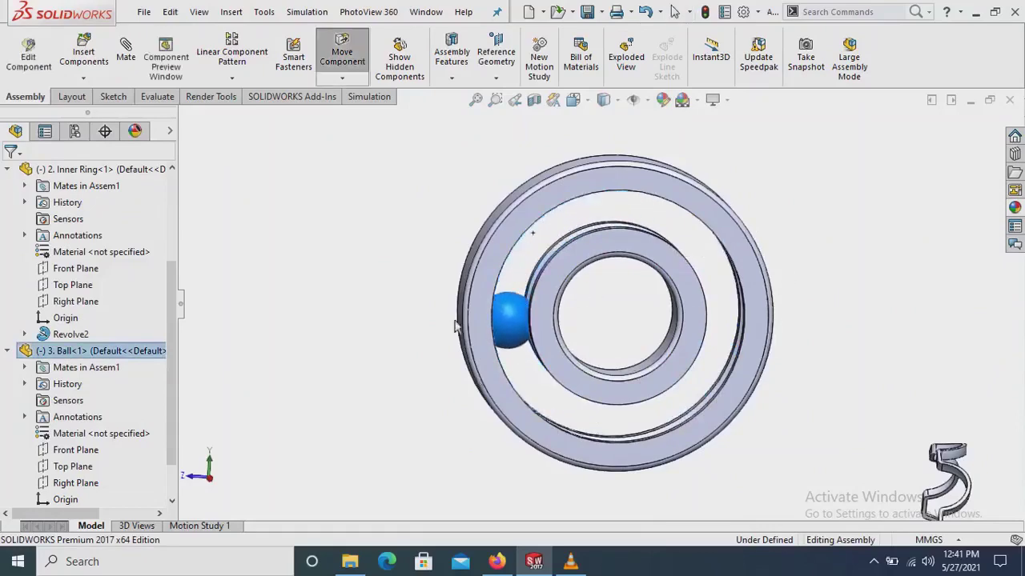
key(Escape)
mouse_move(393, 281)
middle_down()
mouse_move(402, 300)
mouse_move(554, 358)
mouse_move(585, 357)
middle_up()
scroll(576, 368, down, 2)
scroll(585, 357, down, 1)
scroll(582, 343, down, 1)
scroll(584, 332, down, 1)
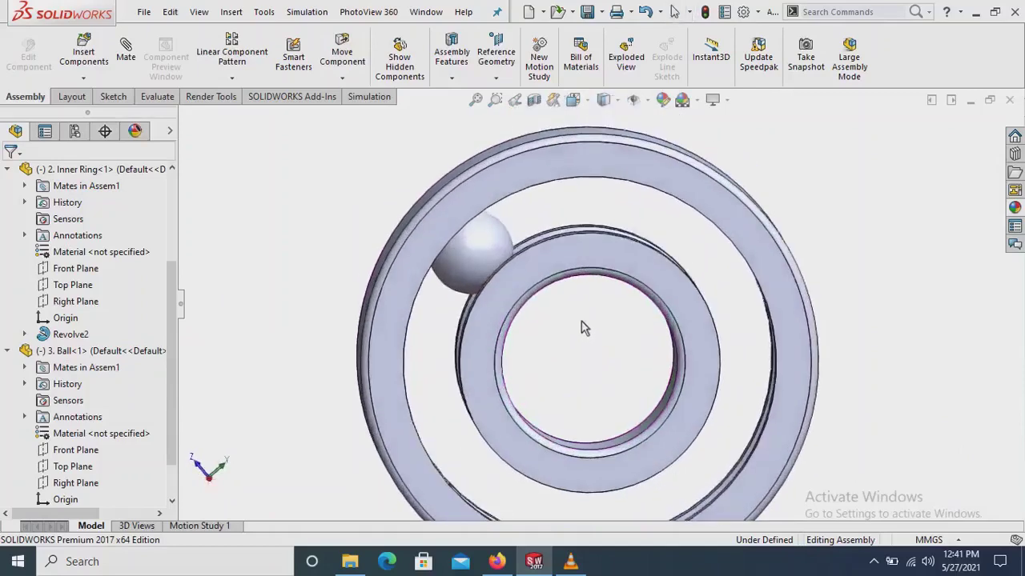
scroll(583, 328, up, 2)
scroll(572, 361, down, 1)
scroll(560, 360, down, 1)
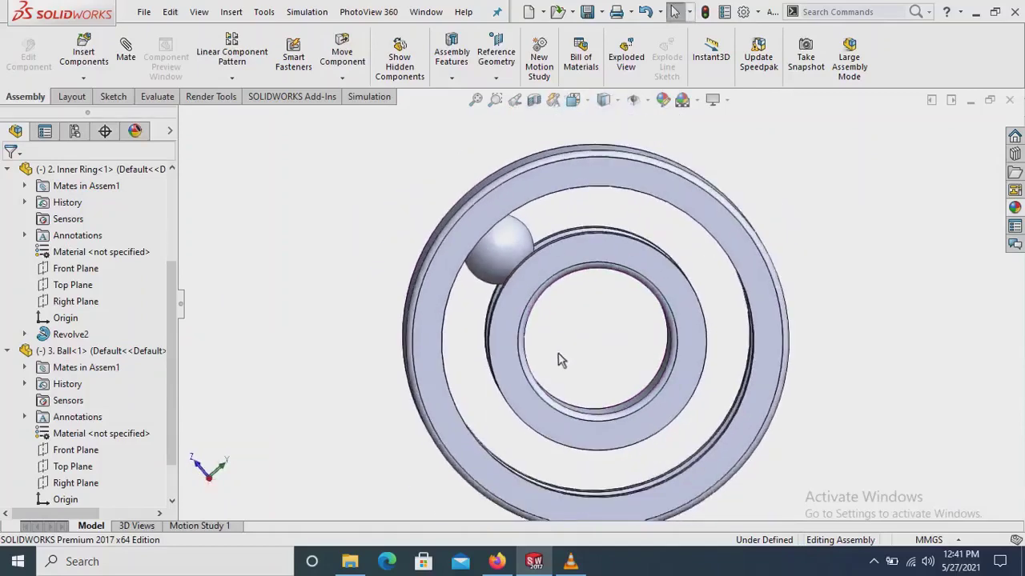
Start a Circular Component Pattern of the Ball around the inner ring's axis
click(231, 80)
click(253, 117)
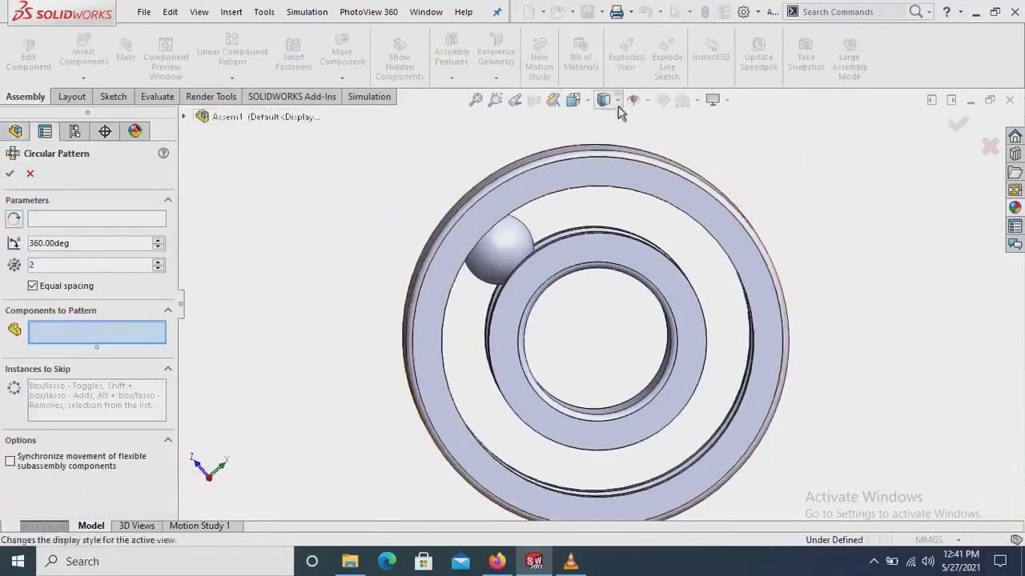
click(647, 100)
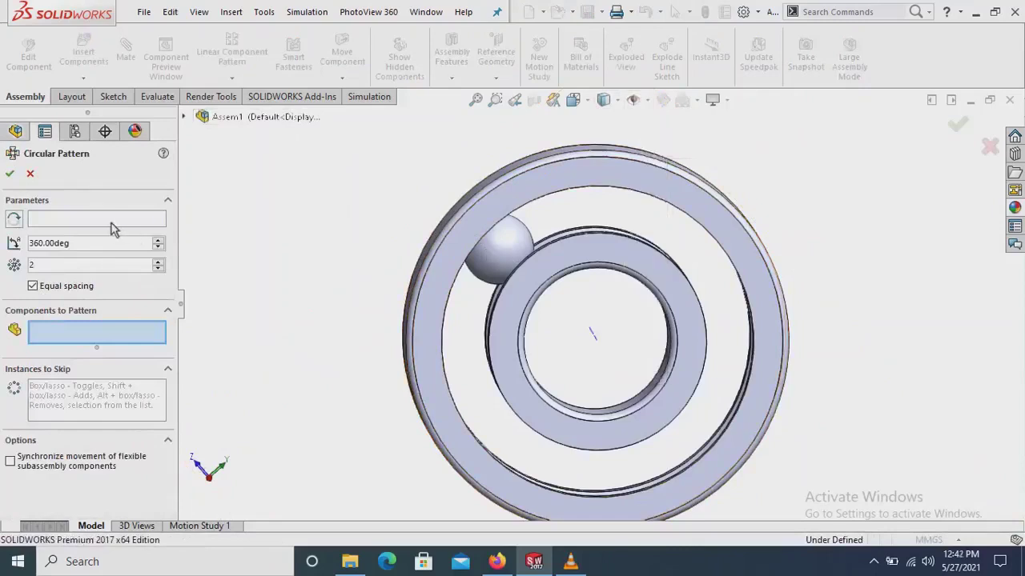
click(509, 266)
click(50, 221)
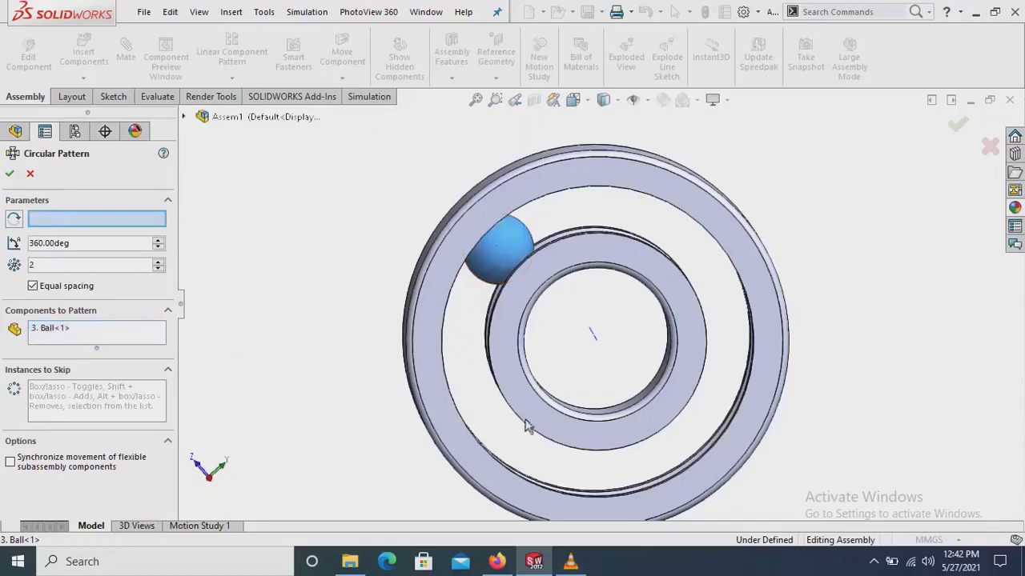
click(595, 339)
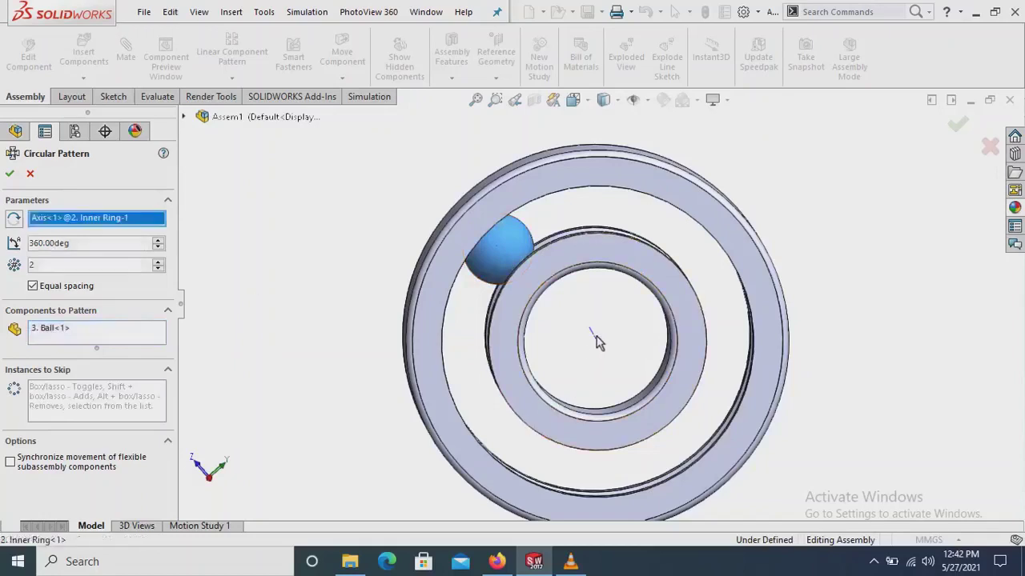
Set the pattern to 8 equally spaced instances over 360° and confirm it
click(158, 265)
click(158, 264)
click(157, 264)
click(158, 264)
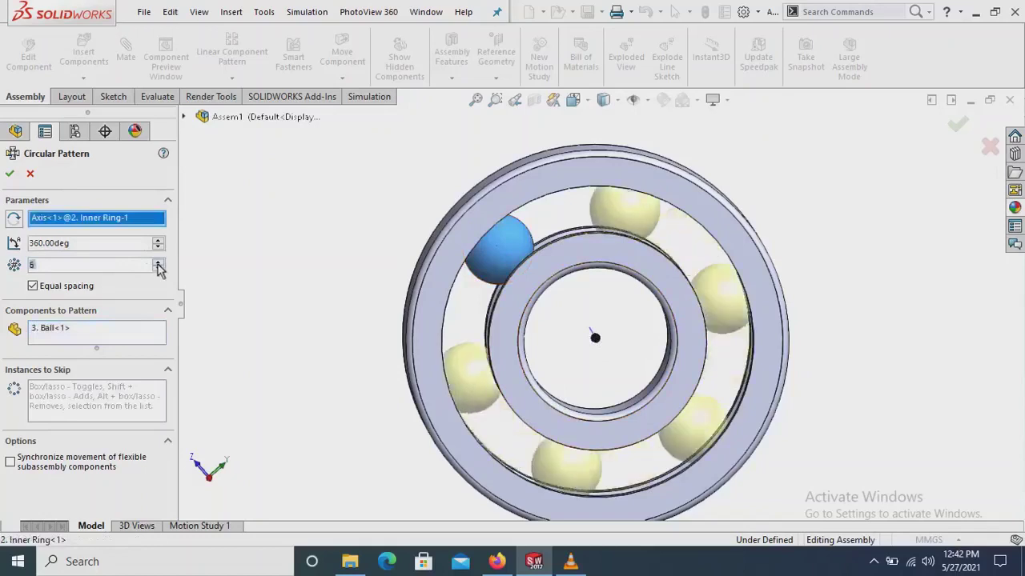
click(157, 264)
click(157, 264)
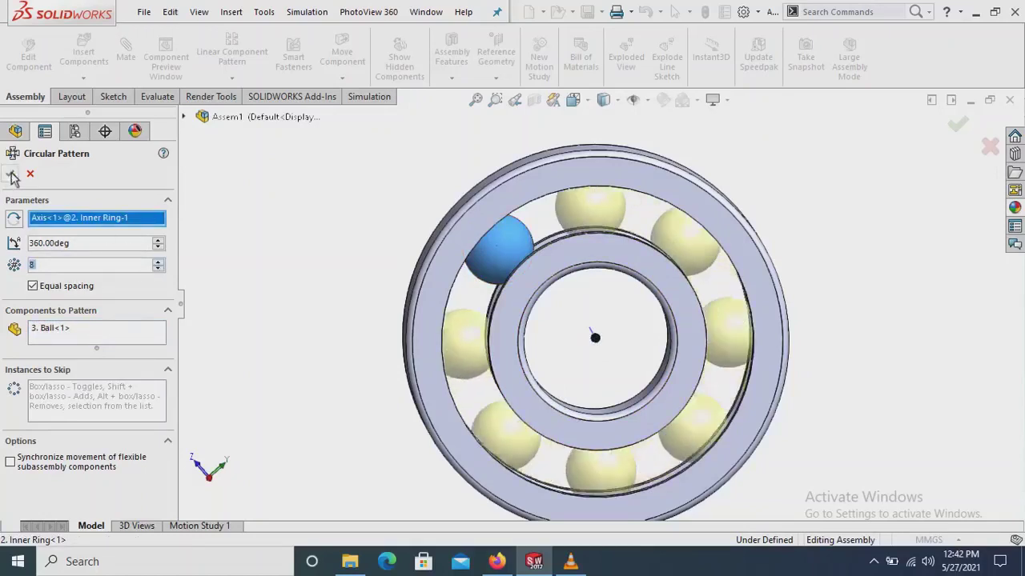
key(Return)
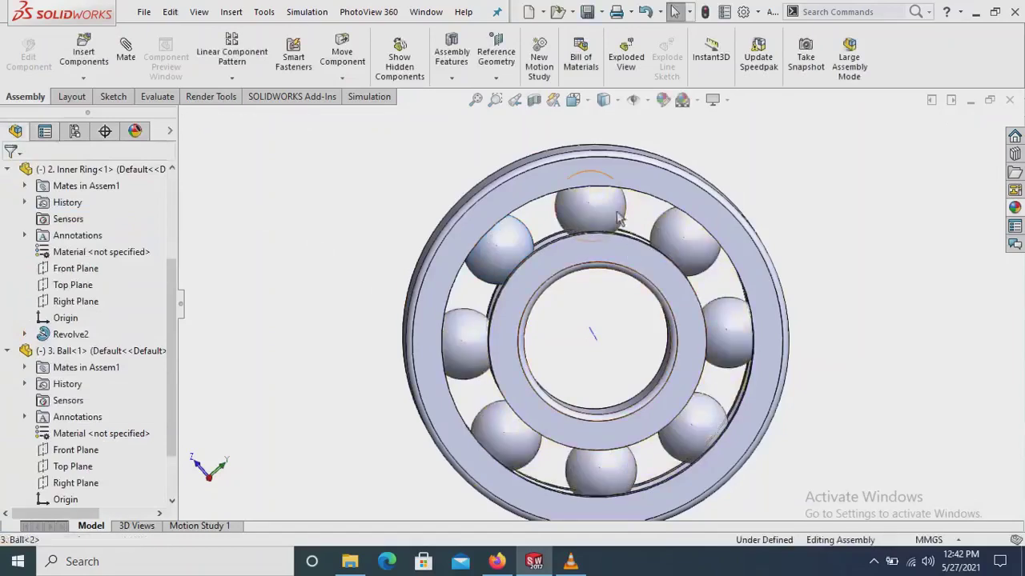
Orbit to an isometric view to check the eight patterned balls
mouse_move(618, 219)
mouse_down()
mouse_move(669, 401)
mouse_move(430, 366)
mouse_up()
click(425, 292)
scroll(393, 366, up, 3)
mouse_move(393, 365)
middle_down()
mouse_move(420, 372)
mouse_move(374, 291)
middle_up()
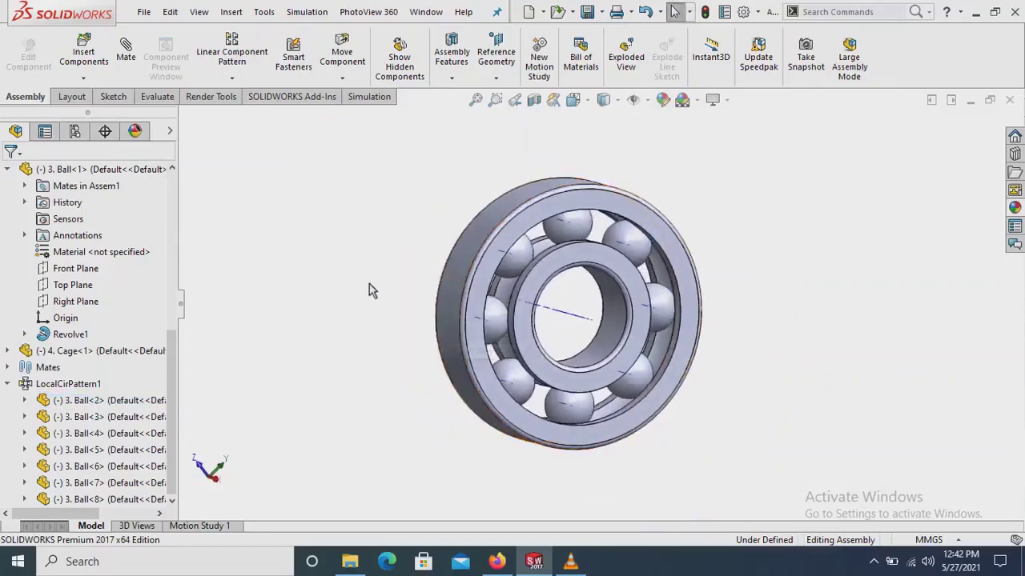
click(649, 100)
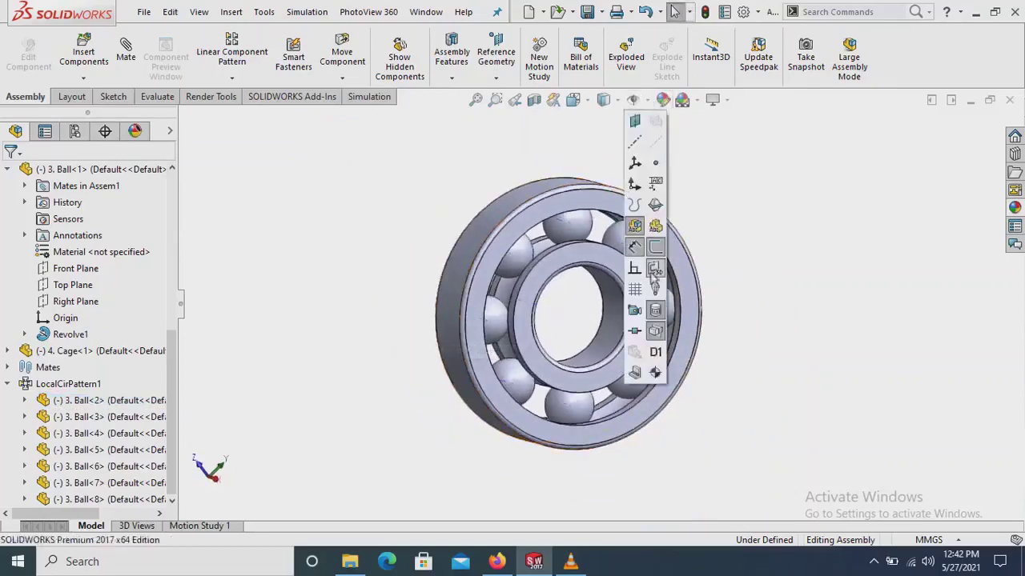
Bring the cage into view, display Temporary Axes, and start a new Mate
scroll(451, 216, up, 3)
drag(560, 344, 650, 492)
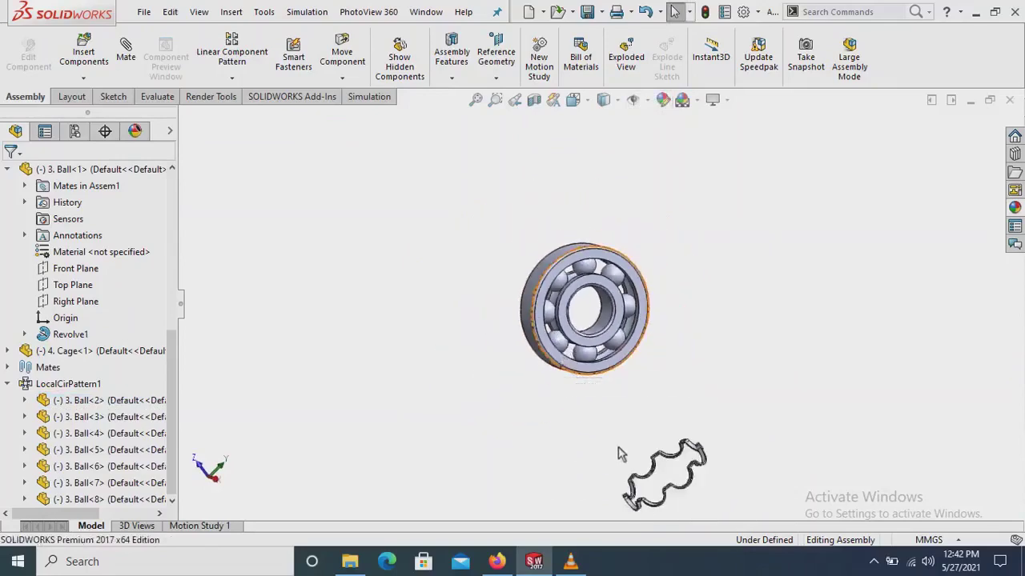
mouse_move(650, 491)
middle_down()
mouse_move(641, 453)
mouse_move(600, 405)
middle_up()
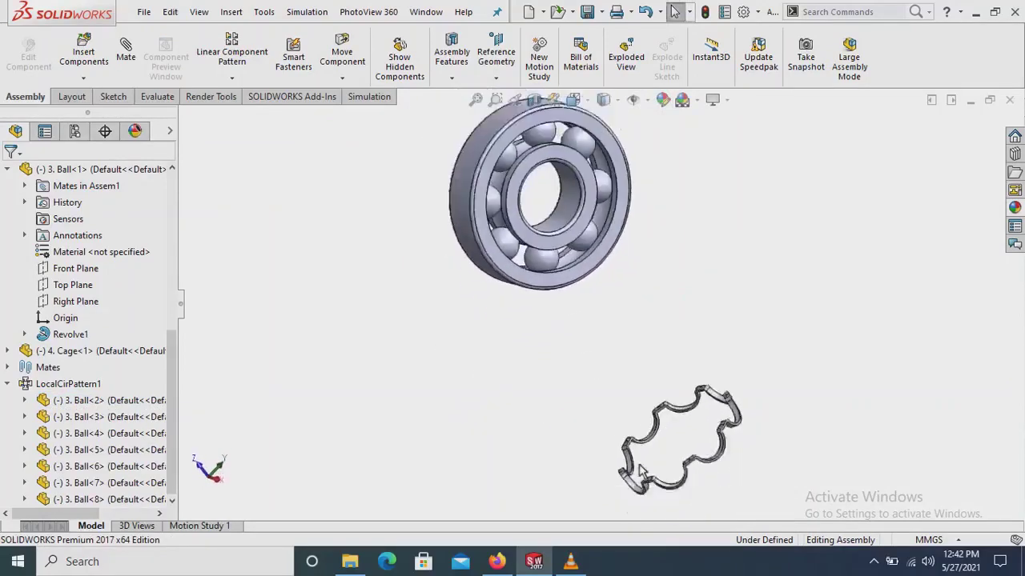
scroll(543, 205, down, 2)
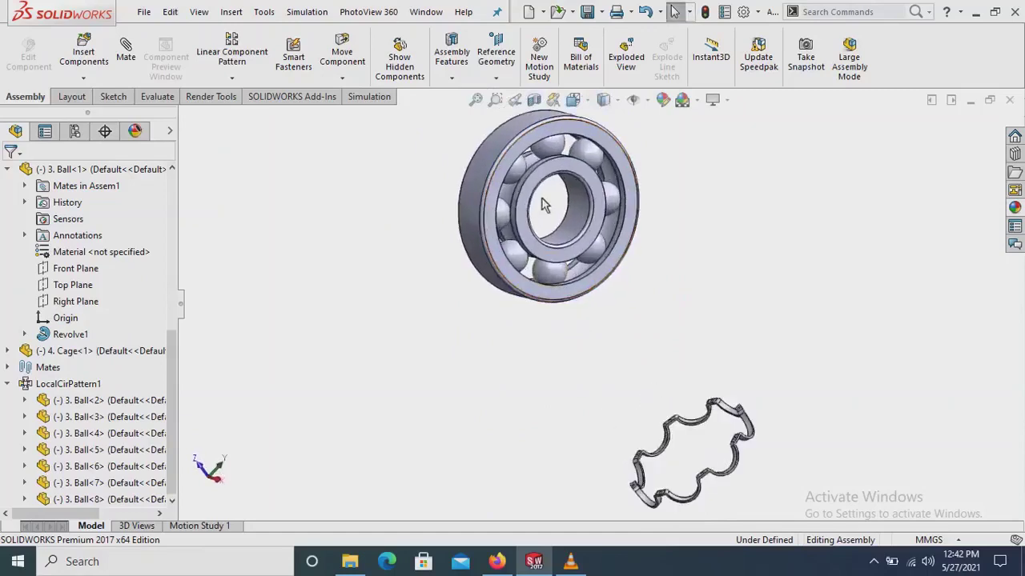
click(648, 100)
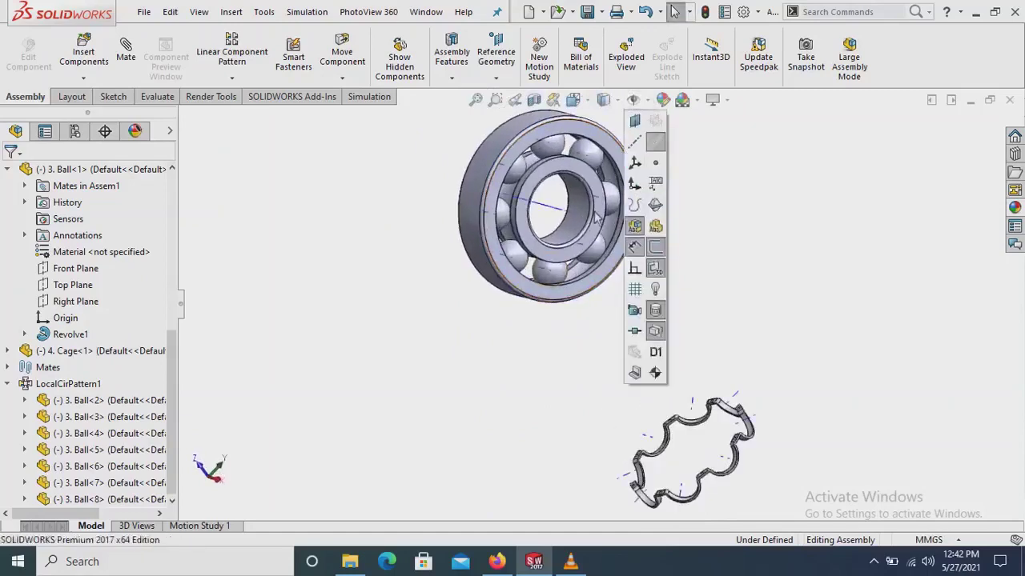
click(511, 350)
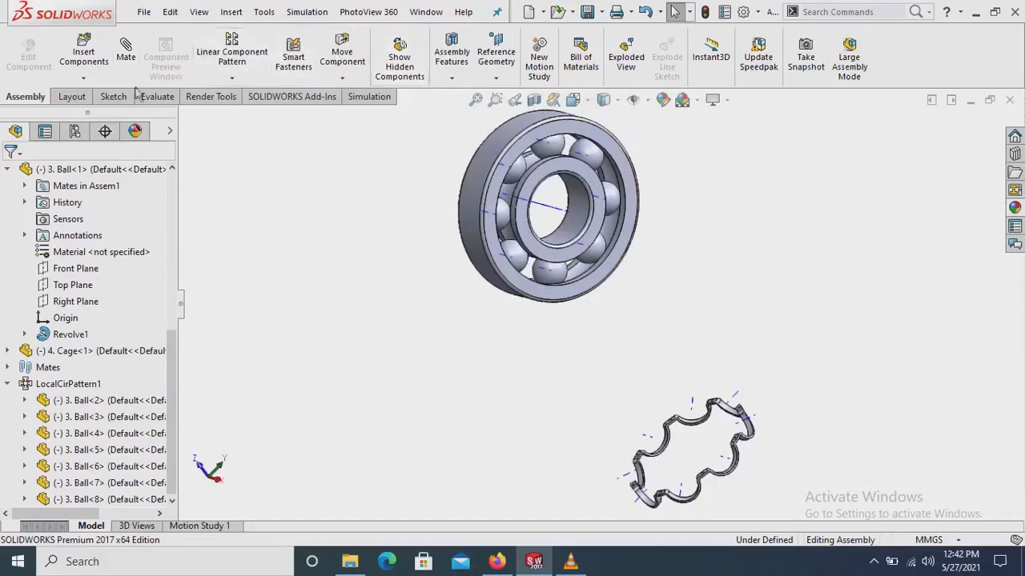
click(125, 63)
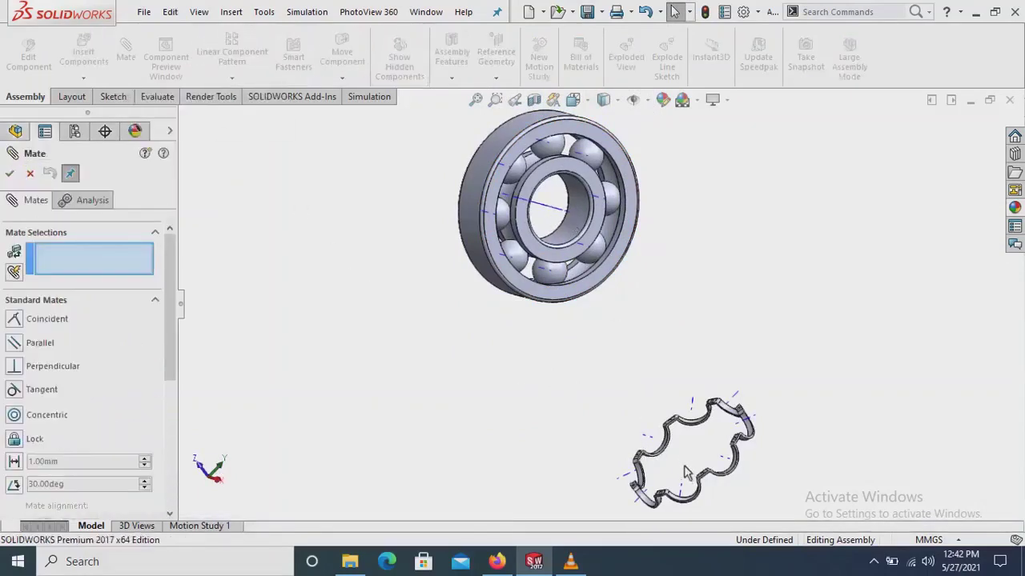
Select the cage's central Axis1 as the first mate reference
scroll(682, 454, down, 2)
scroll(681, 454, down, 3)
scroll(658, 398, down, 2)
scroll(652, 390, down, 2)
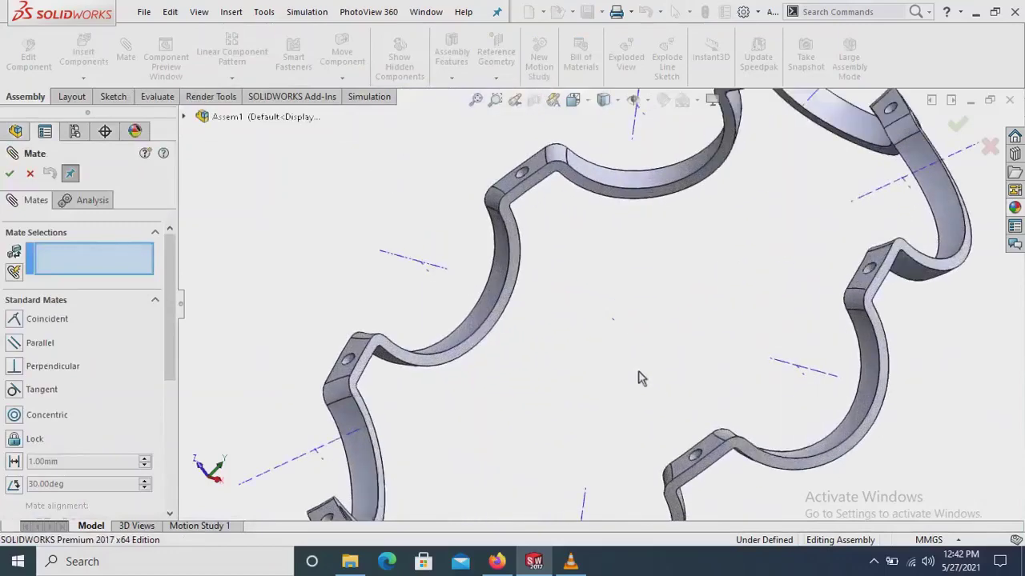
scroll(621, 304, down, 2)
scroll(592, 297, down, 2)
click(578, 296)
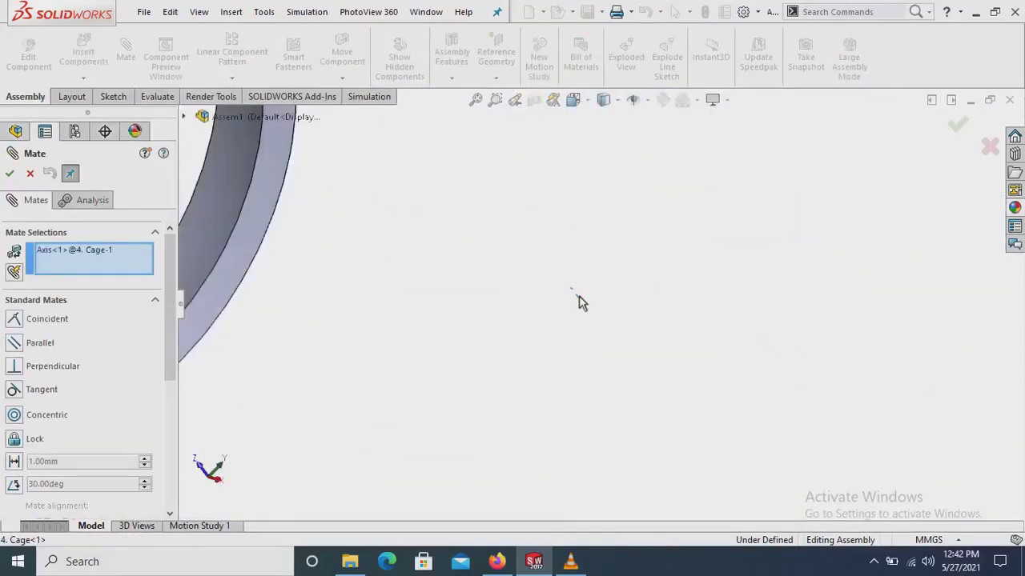
Add the inner ring's axis as the second mate reference
scroll(418, 240, up, 3)
scroll(424, 210, up, 3)
scroll(433, 204, up, 3)
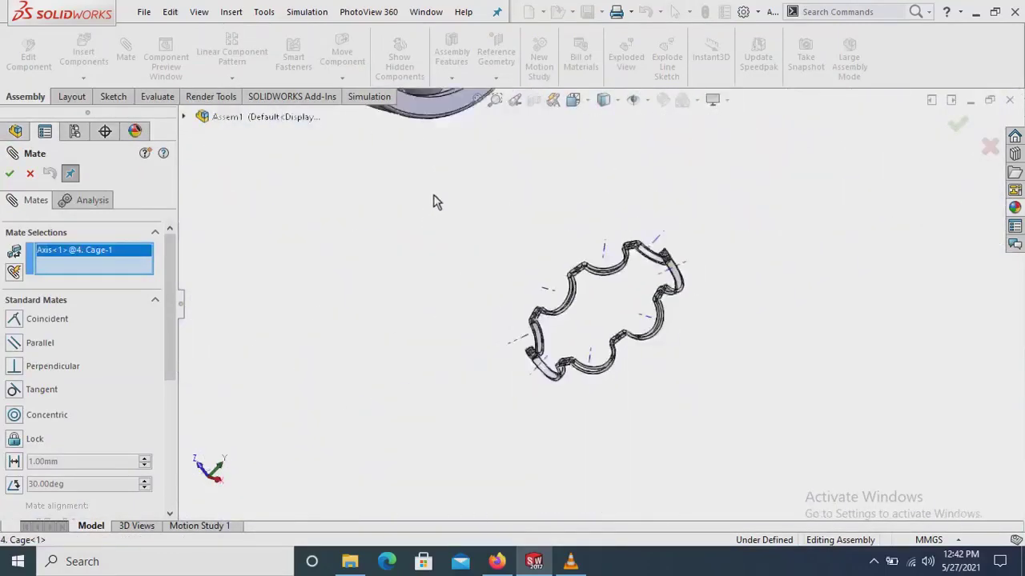
scroll(480, 144, down, 1)
scroll(492, 133, down, 2)
scroll(500, 149, down, 2)
scroll(505, 152, down, 2)
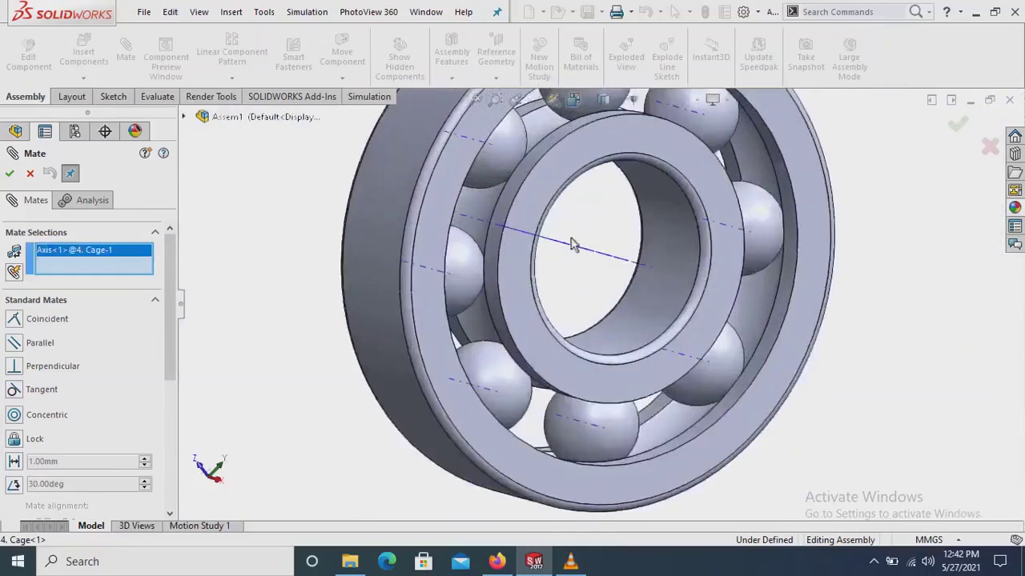
click(584, 255)
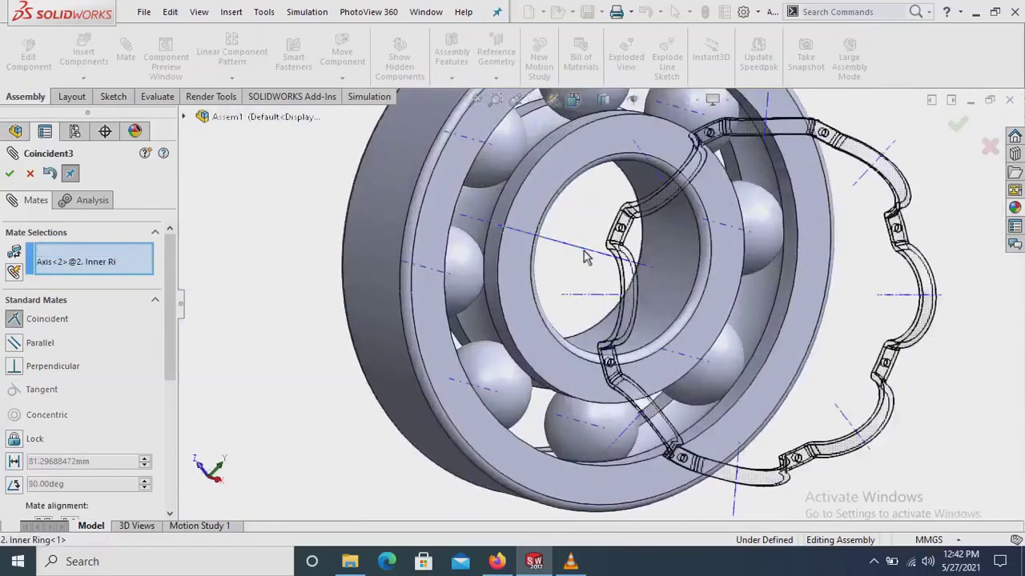
Confirm the Coincident axis mate and close the Mate tool
scroll(583, 272, up, 3)
middle_drag(582, 272, 714, 254)
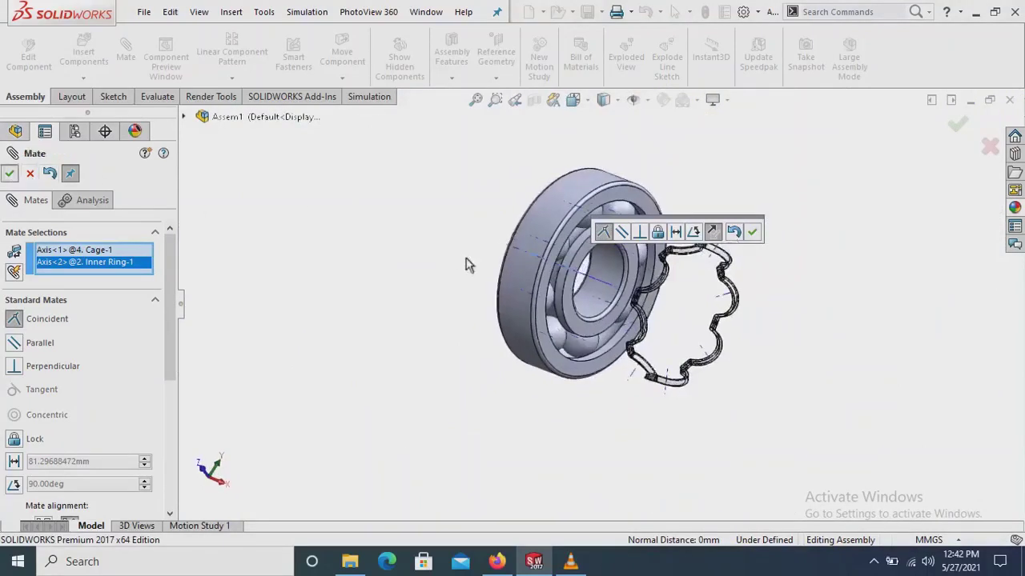
key(Return)
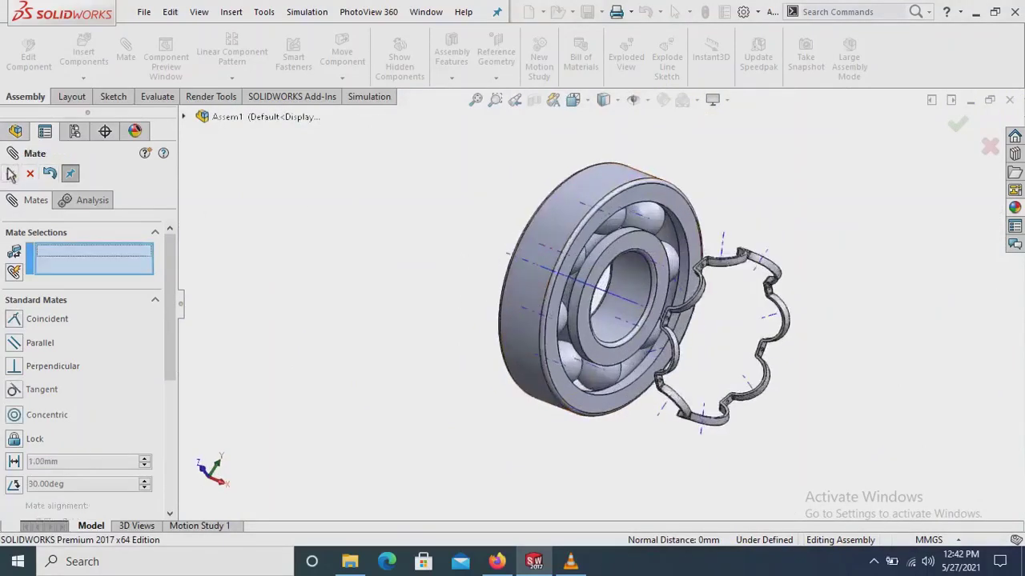
key(Return)
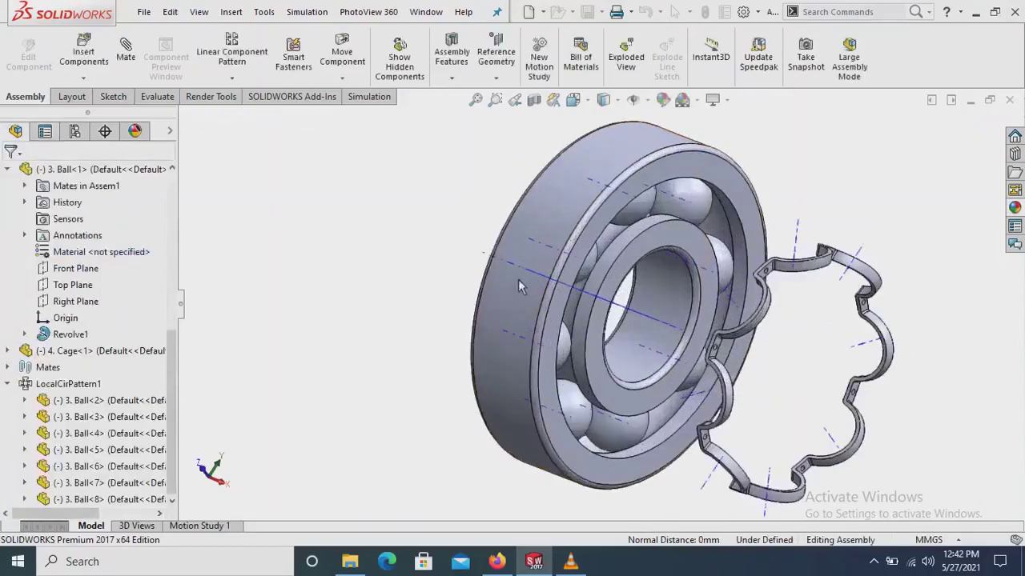
scroll(508, 280, down, 2)
scroll(502, 260, down, 1)
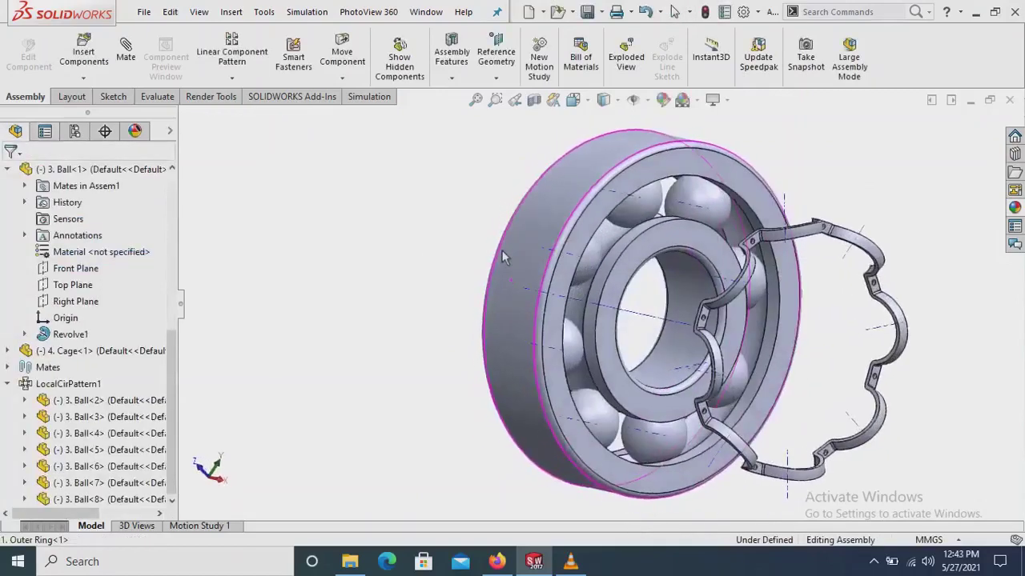
middle_drag(501, 250, 508, 245)
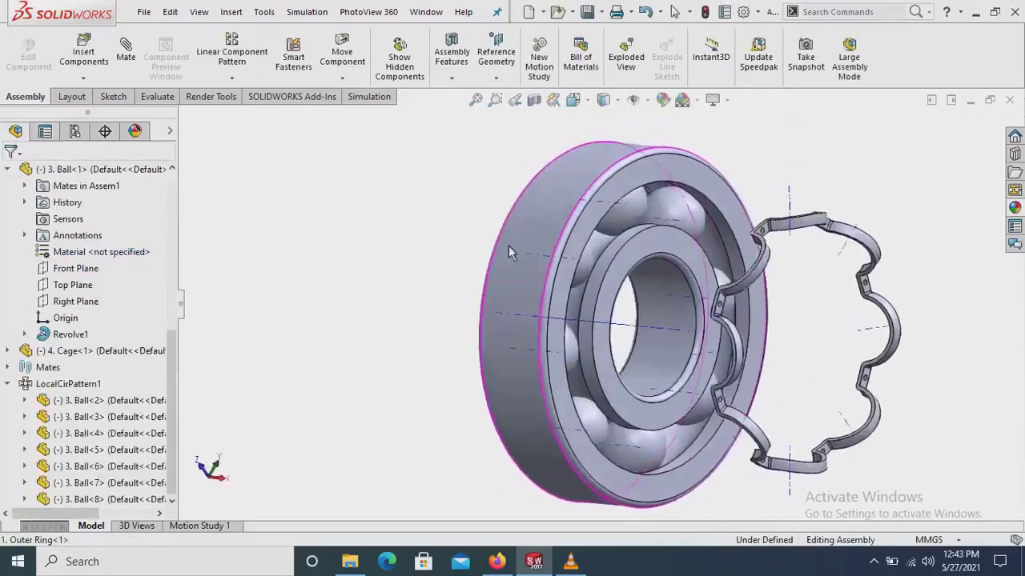
Make a cage pocket face concentric with a ball face to seat the cage
click(128, 63)
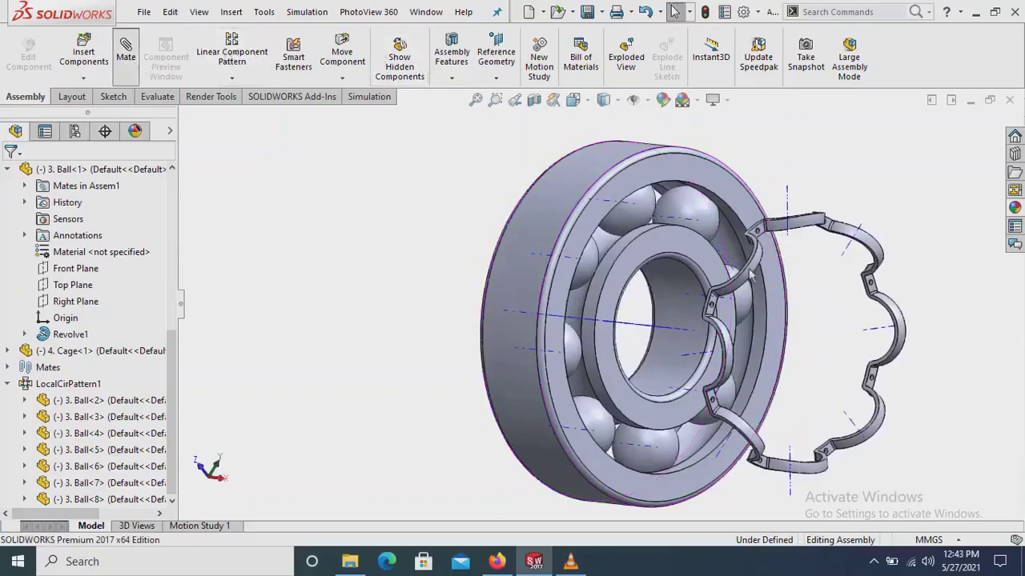
mouse_move(750, 275)
middle_down()
mouse_move(756, 327)
mouse_move(937, 326)
middle_up()
scroll(928, 304, down, 3)
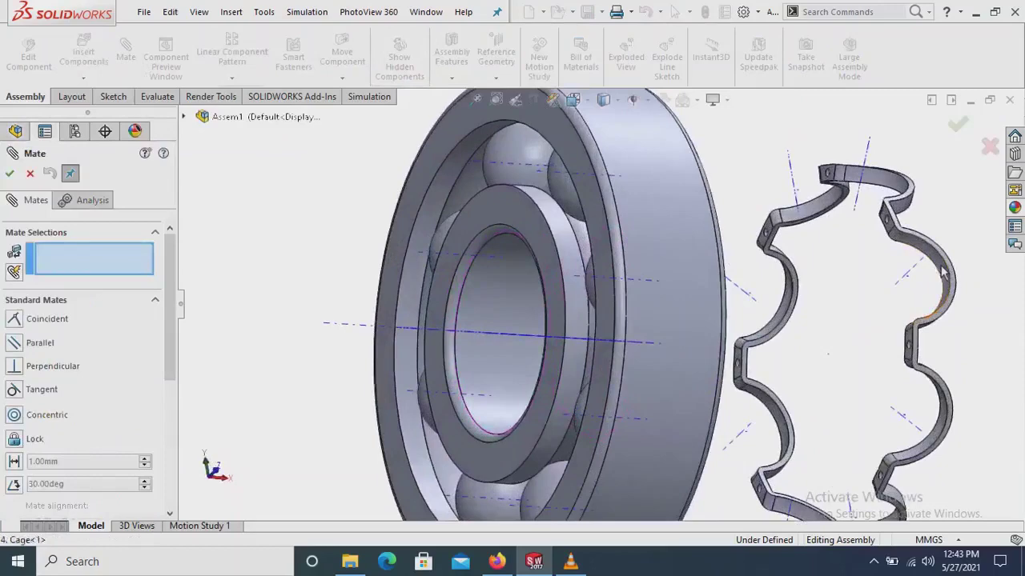
click(943, 272)
scroll(896, 281, up, 3)
mouse_move(856, 278)
middle_down()
mouse_move(534, 274)
mouse_move(539, 298)
middle_up()
scroll(539, 299, down, 2)
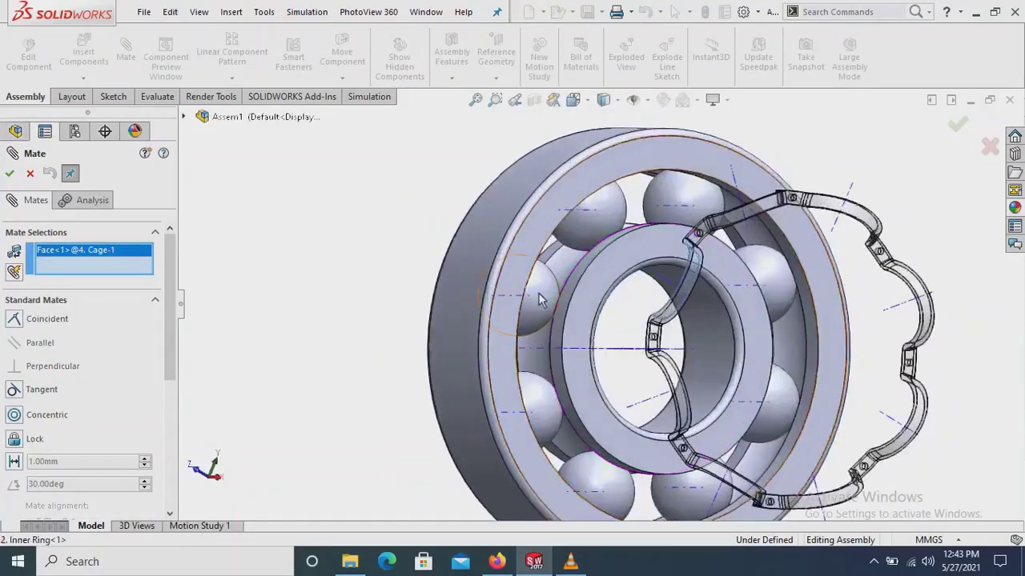
click(539, 299)
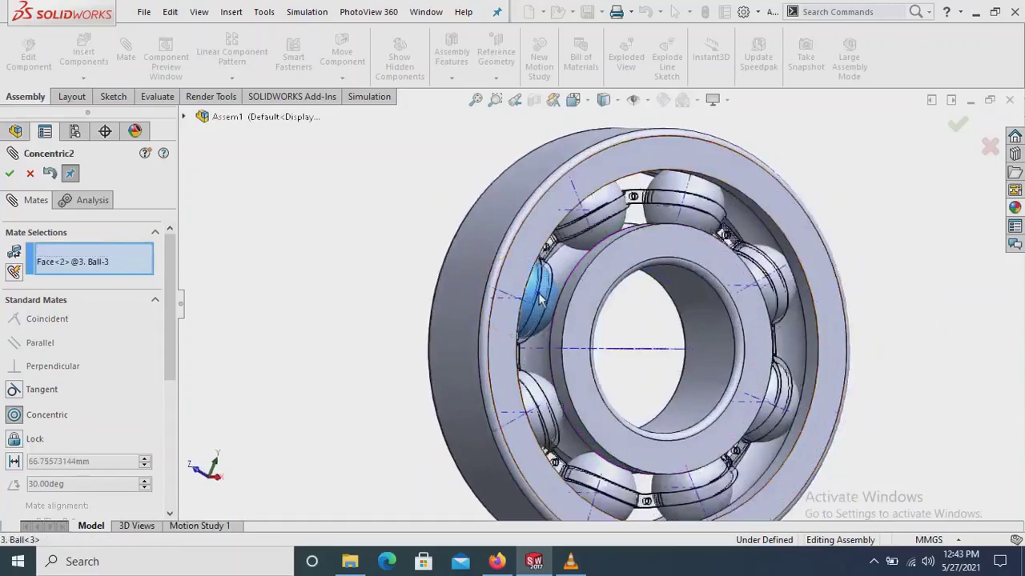
click(654, 276)
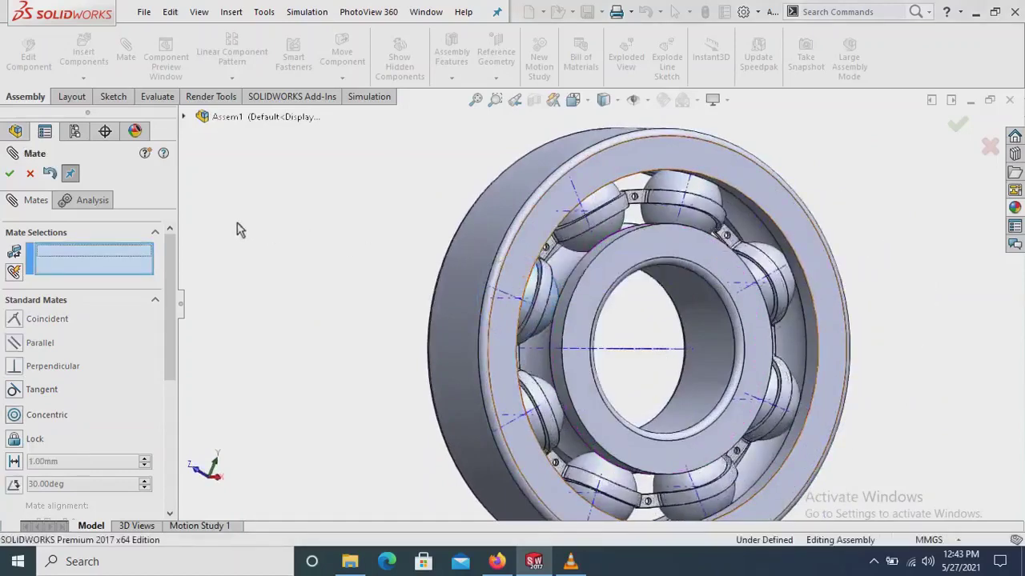
click(10, 177)
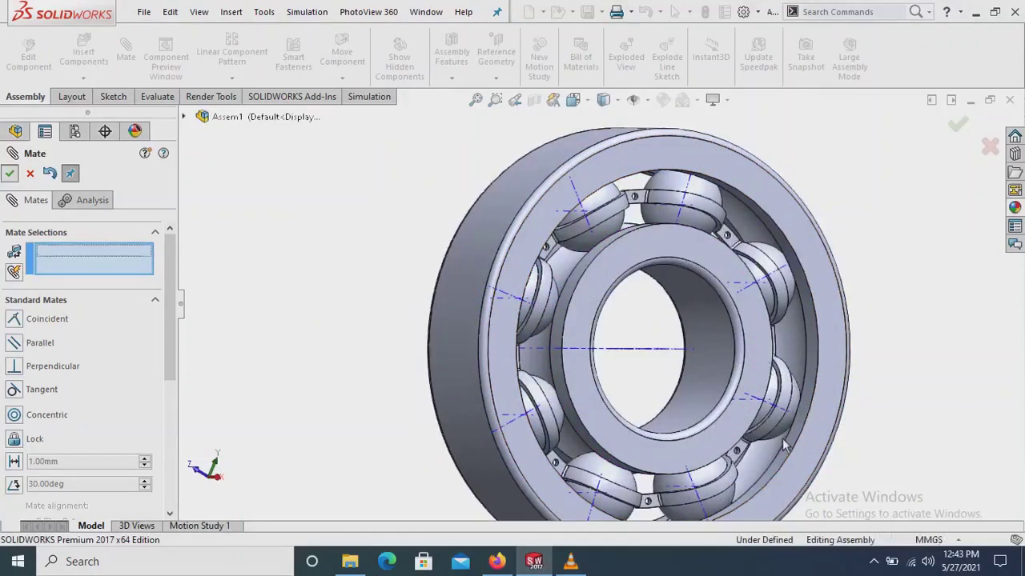
middle_drag(760, 448, 638, 160)
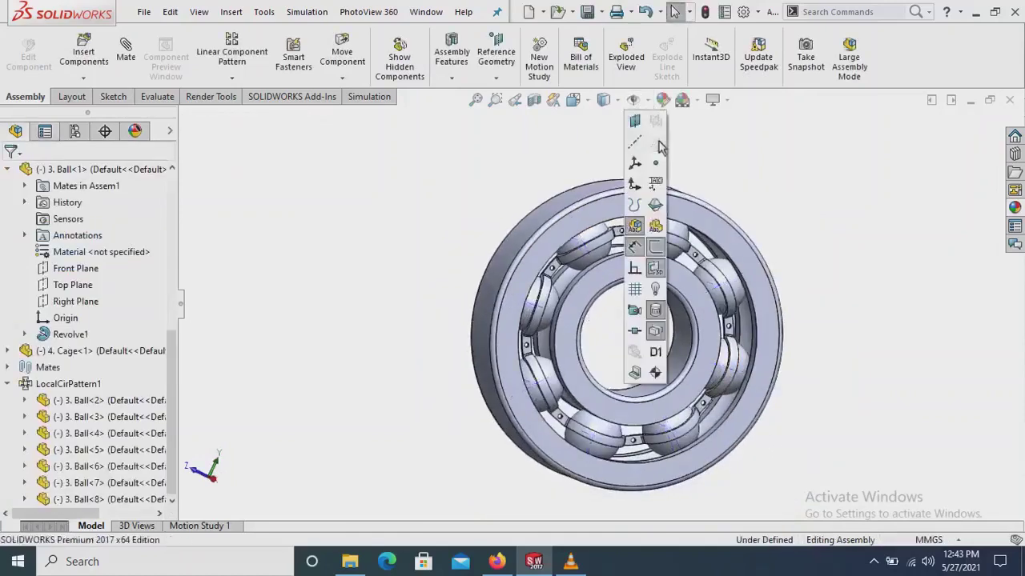
Drag a ball to spin the balls and cage, then orbit to the bearing's back face
mouse_move(830, 317)
middle_down()
mouse_move(725, 389)
mouse_move(648, 392)
middle_up()
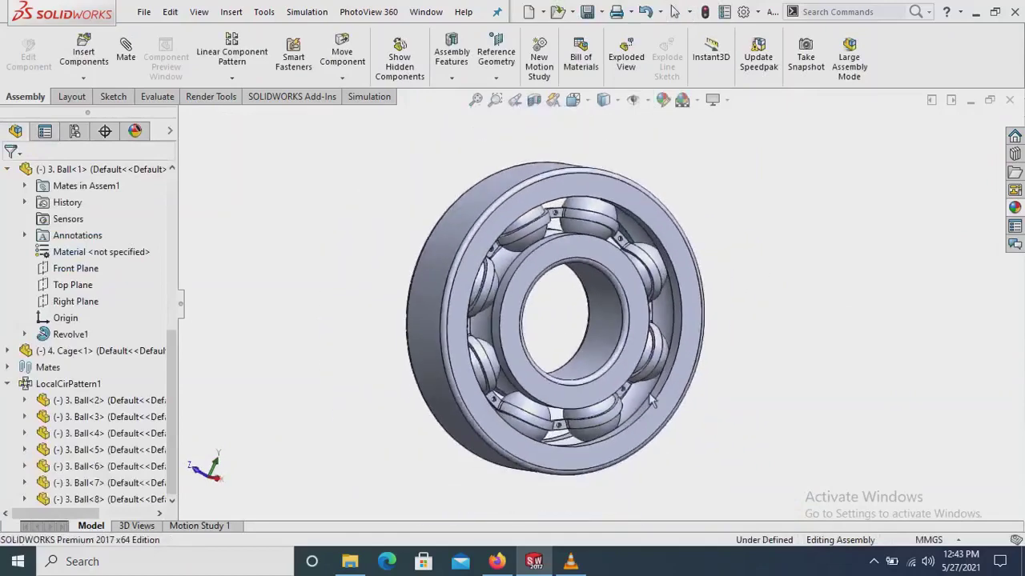
click(590, 215)
drag(663, 297, 538, 388)
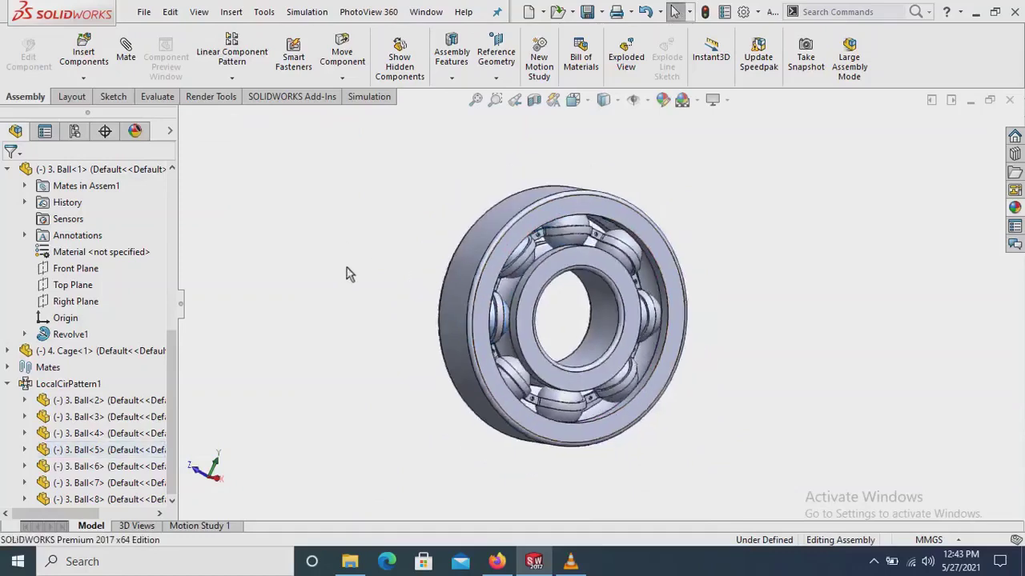
middle_drag(495, 333, 672, 353)
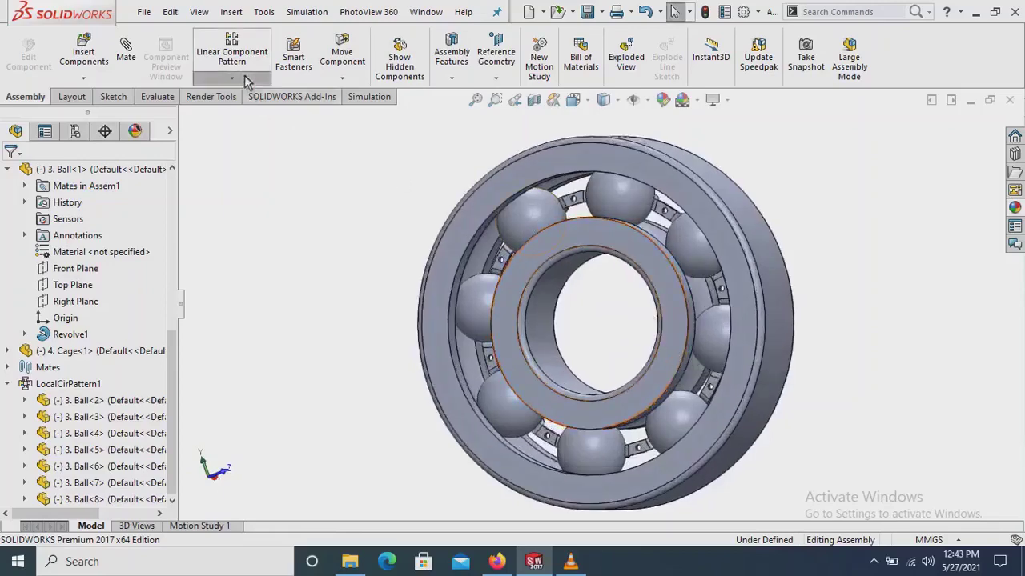
click(245, 77)
click(244, 205)
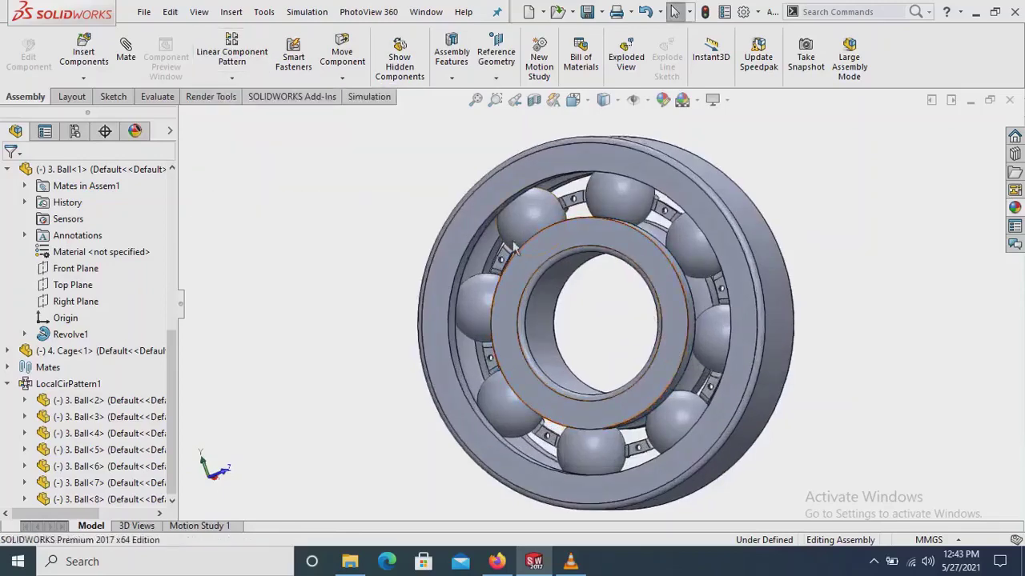
Mirror Cage-1 across its flat face to create a second cage half
scroll(592, 232, down, 3)
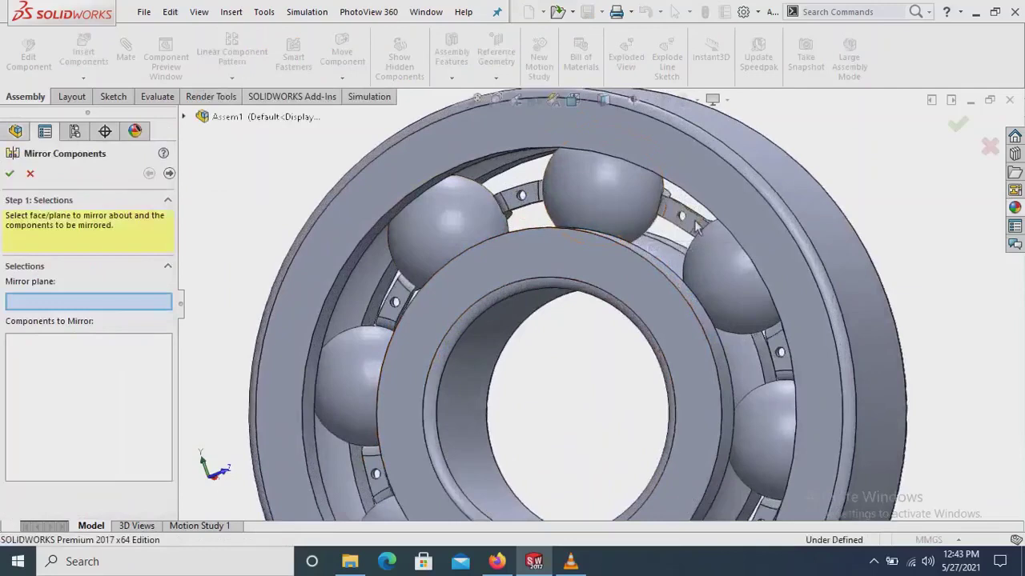
click(695, 225)
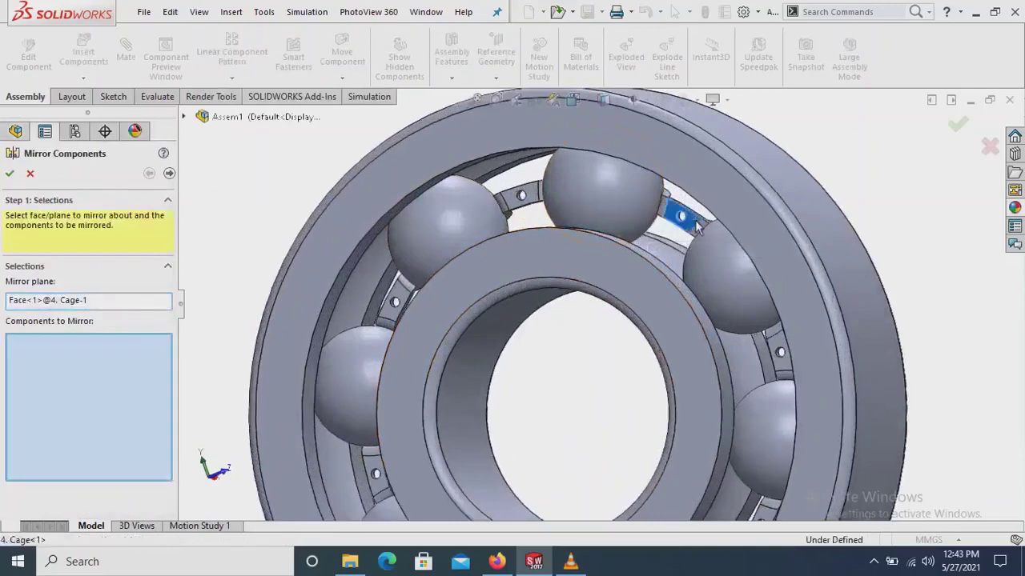
click(538, 196)
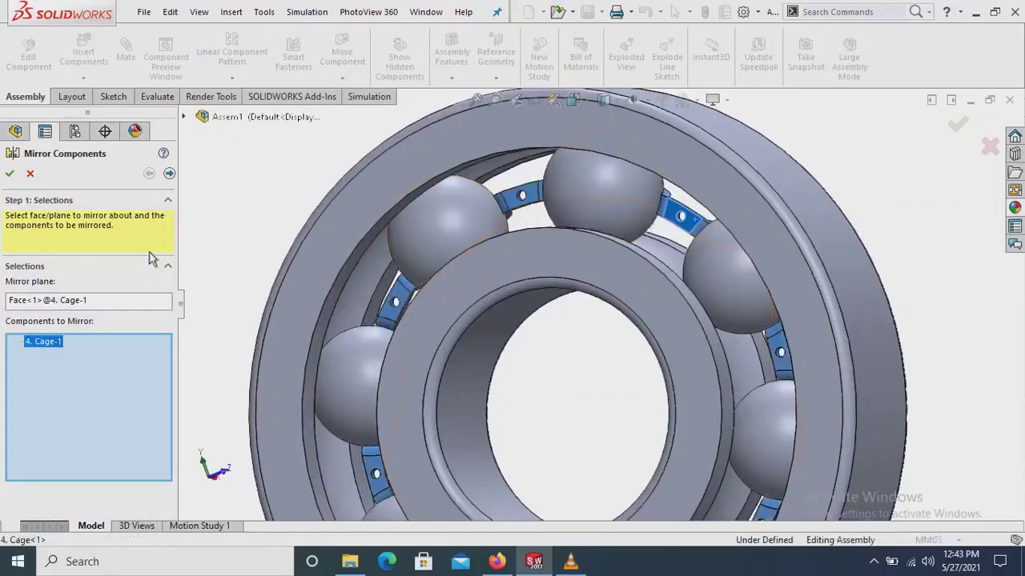
click(170, 174)
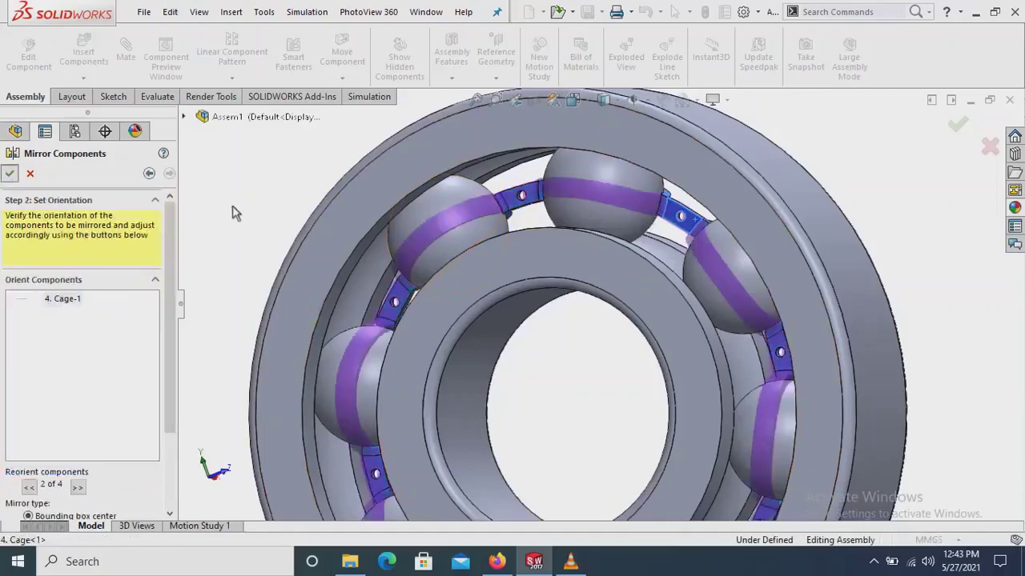
key(Return)
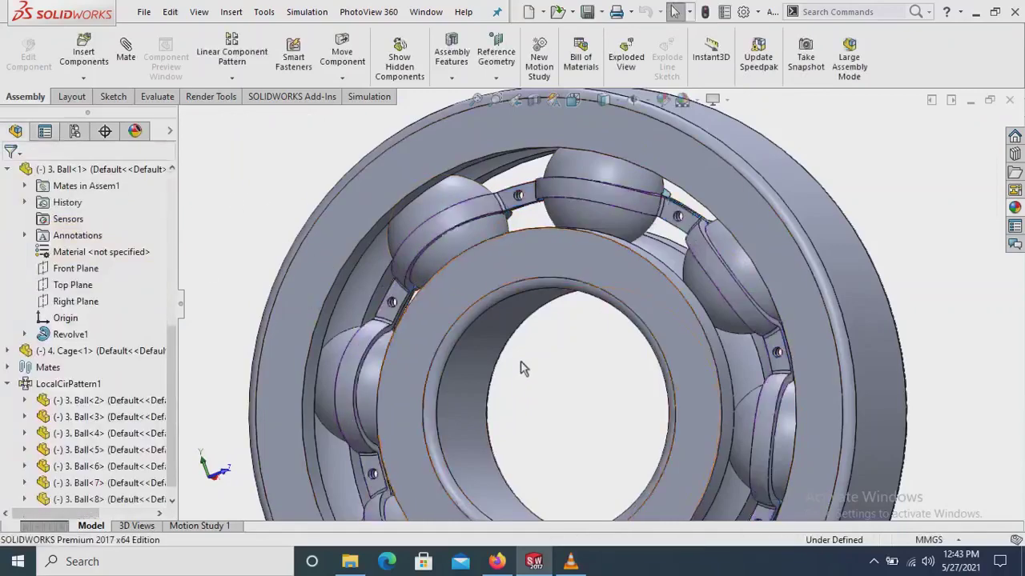
Orbit the bearing and spin the balls to check both cage halves
scroll(521, 361, up, 2)
mouse_move(516, 368)
middle_down()
mouse_move(445, 389)
mouse_move(412, 378)
mouse_move(344, 481)
mouse_move(685, 426)
mouse_move(633, 446)
mouse_move(814, 379)
mouse_move(832, 389)
mouse_move(726, 433)
mouse_move(766, 414)
mouse_move(590, 251)
mouse_move(602, 275)
mouse_move(644, 191)
middle_up()
scroll(446, 389, up, 2)
mouse_move(664, 197)
mouse_down()
mouse_move(583, 222)
mouse_move(364, 227)
mouse_move(815, 230)
mouse_up()
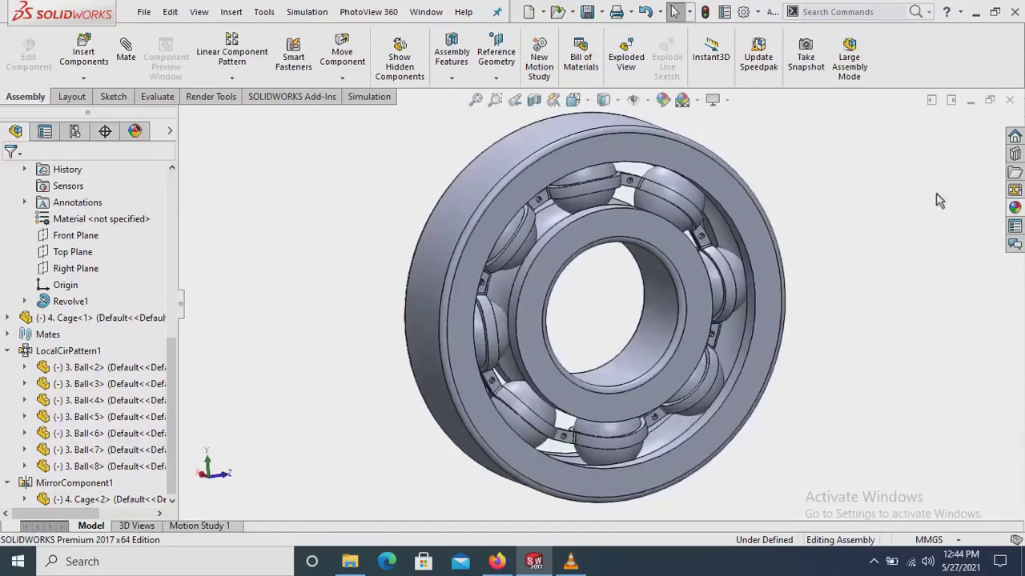
Open the Design Library and load the Toolbox add-in
click(1014, 155)
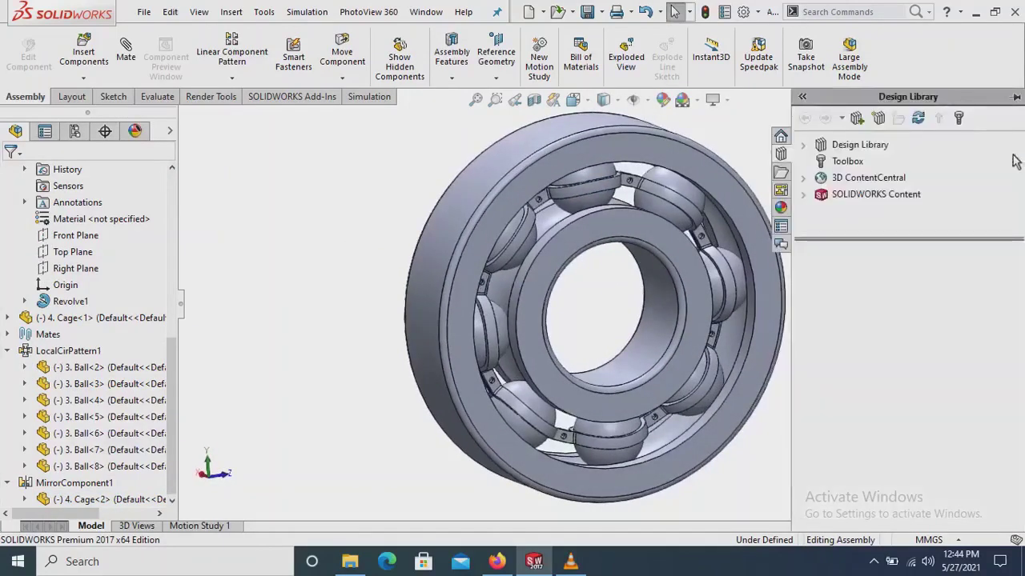
click(846, 163)
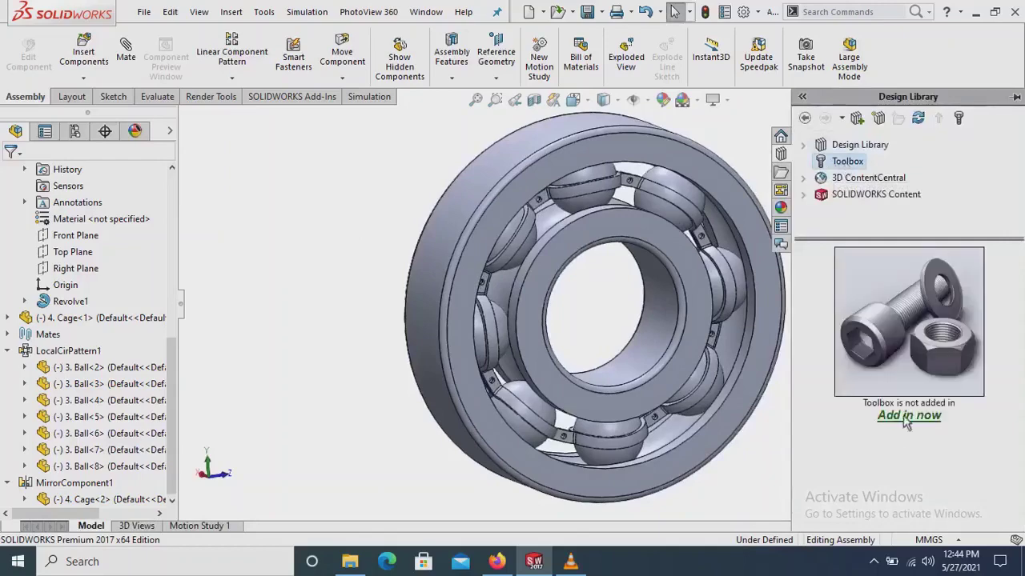
click(909, 417)
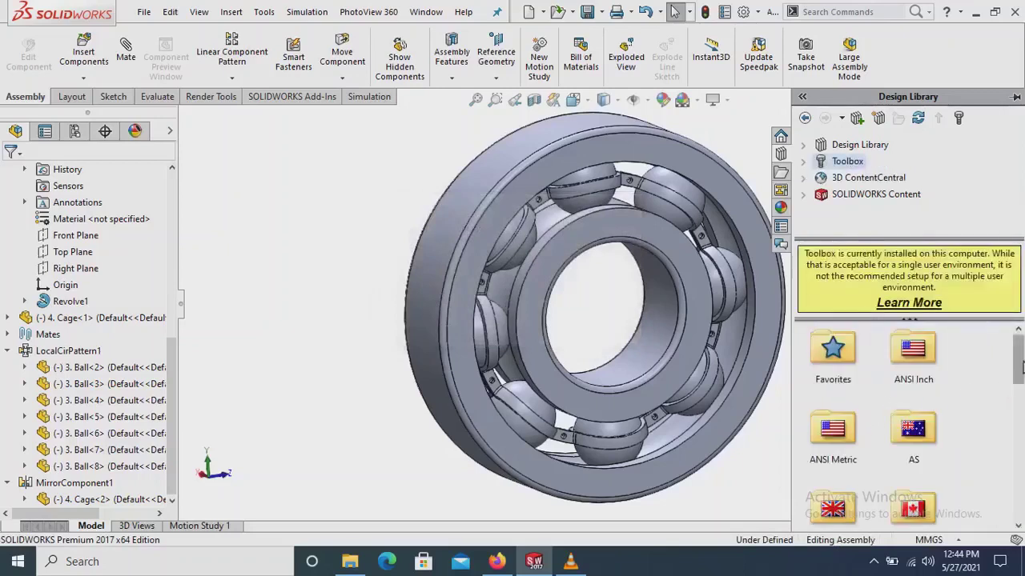
drag(1020, 364, 1020, 408)
Drag the Round Head DIN 660 rivet from Toolbox DIN > Pins > Rivets into the assembly
click(850, 393)
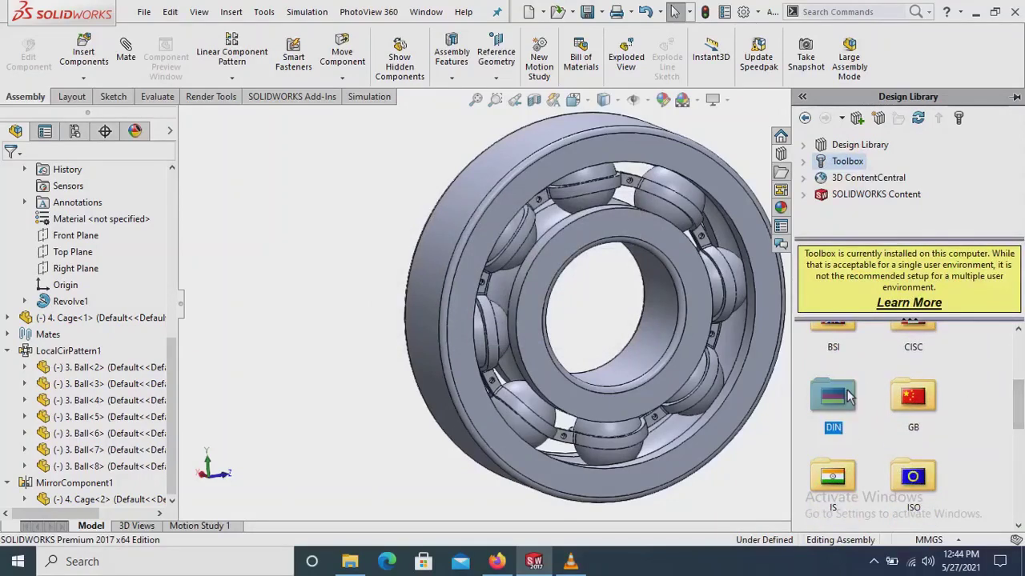
double_click(850, 394)
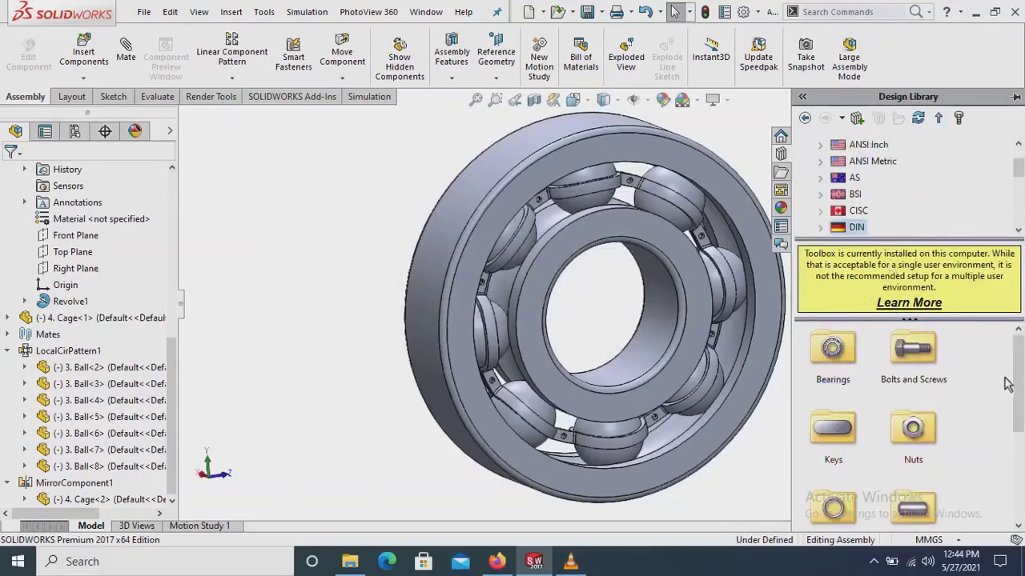
scroll(1021, 379, down, 2)
double_click(911, 445)
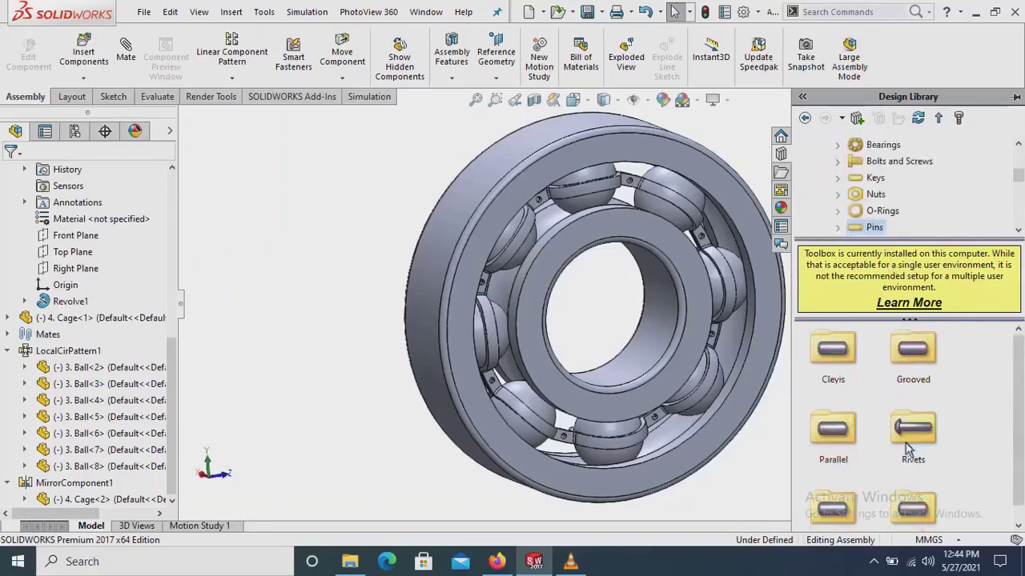
click(916, 436)
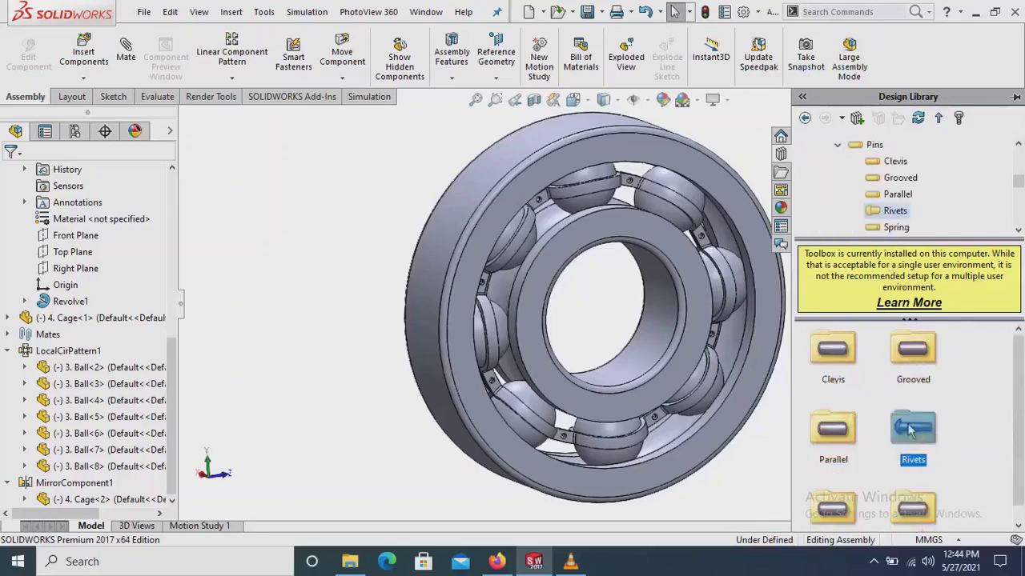
double_click(910, 430)
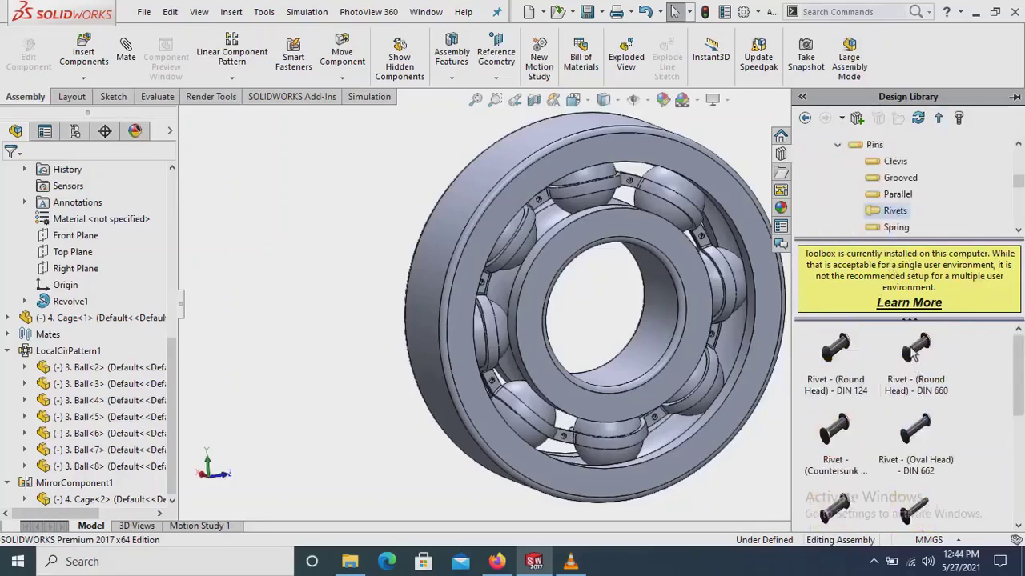
scroll(706, 255, down, 3)
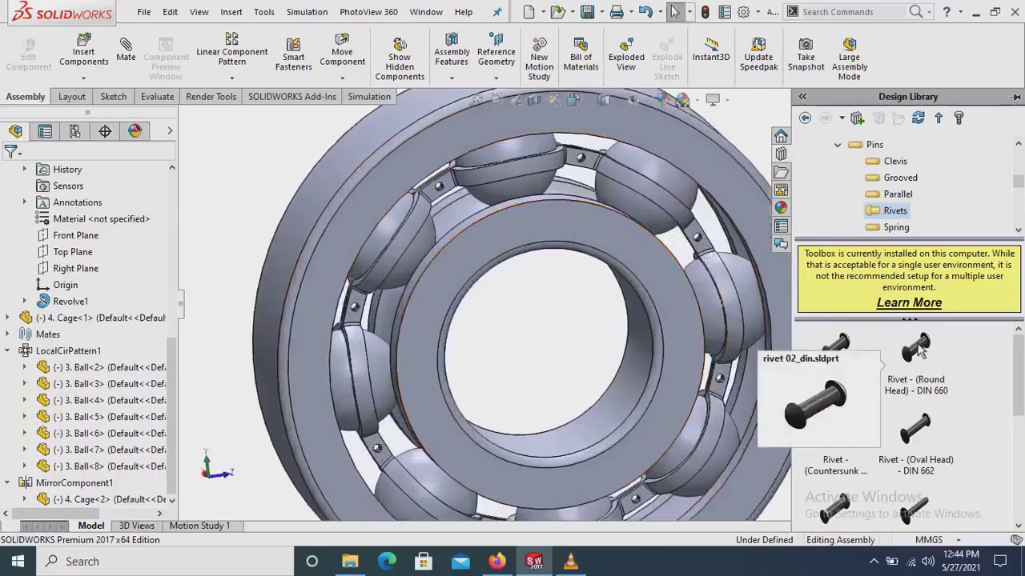
click(918, 344)
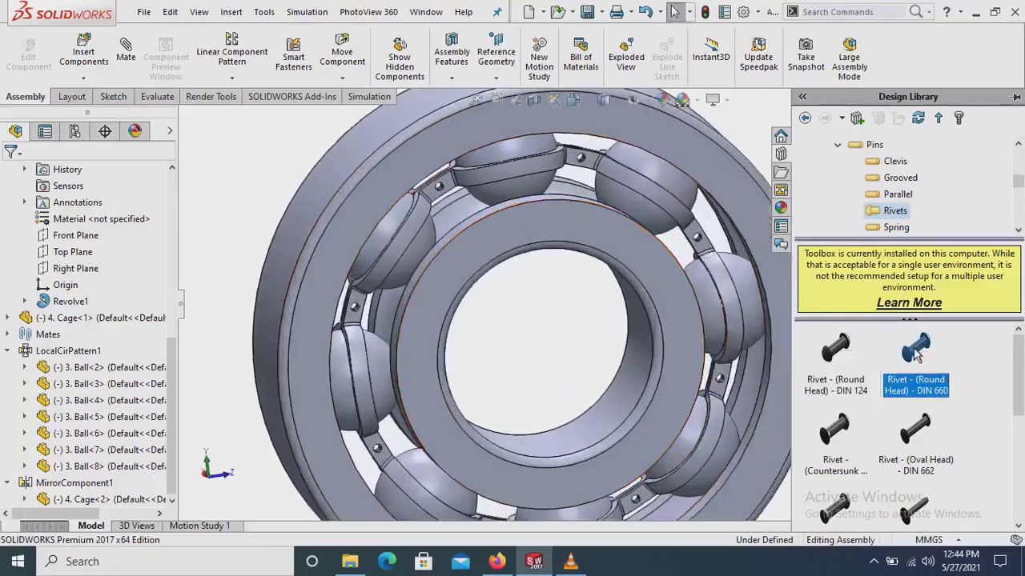
drag(858, 323, 698, 247)
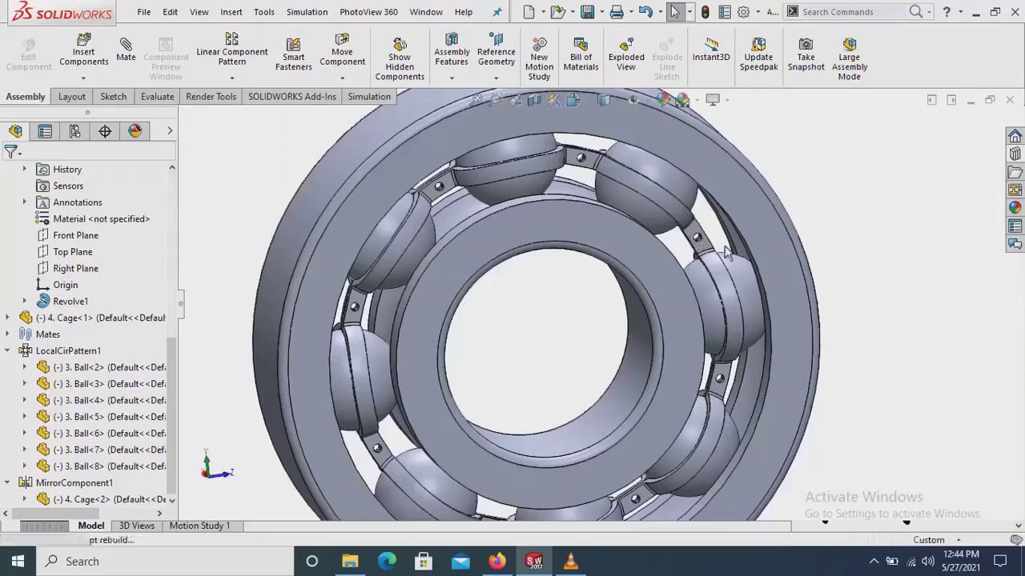
Drop the rivet onto a cage hole and orbit the bearing to inspect its position
drag(698, 247, 700, 255)
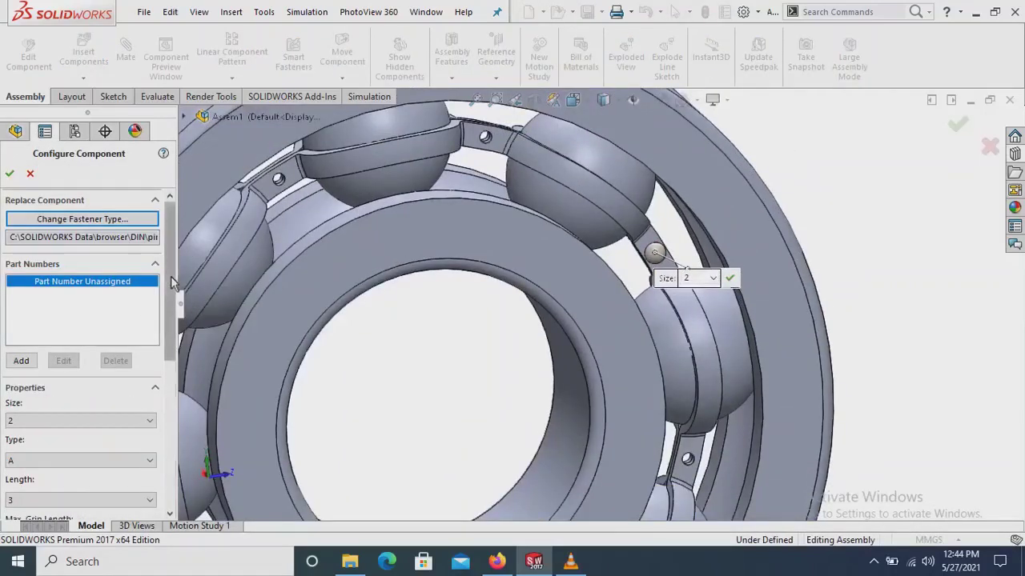
drag(170, 277, 169, 293)
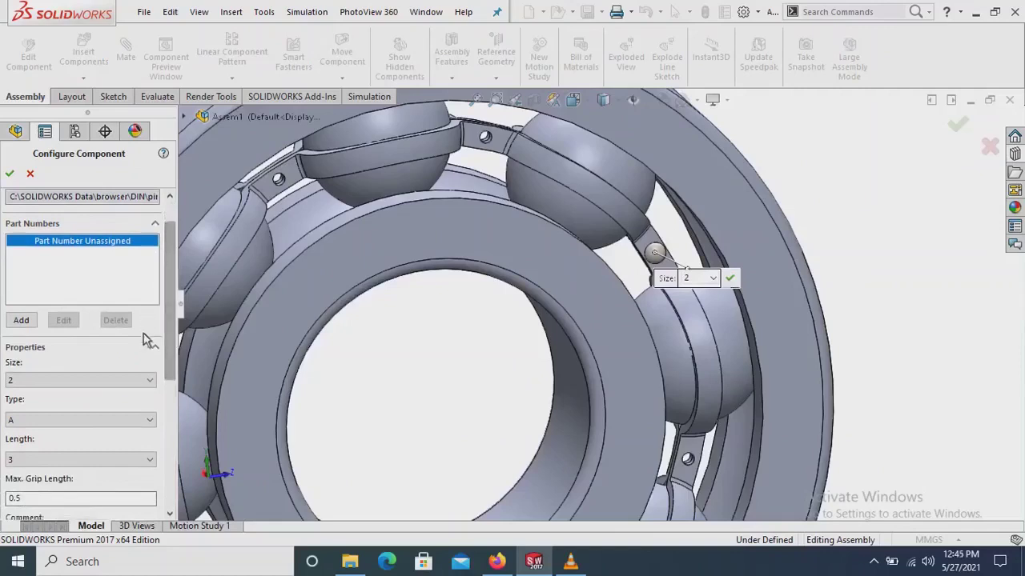
scroll(172, 334, down, 1)
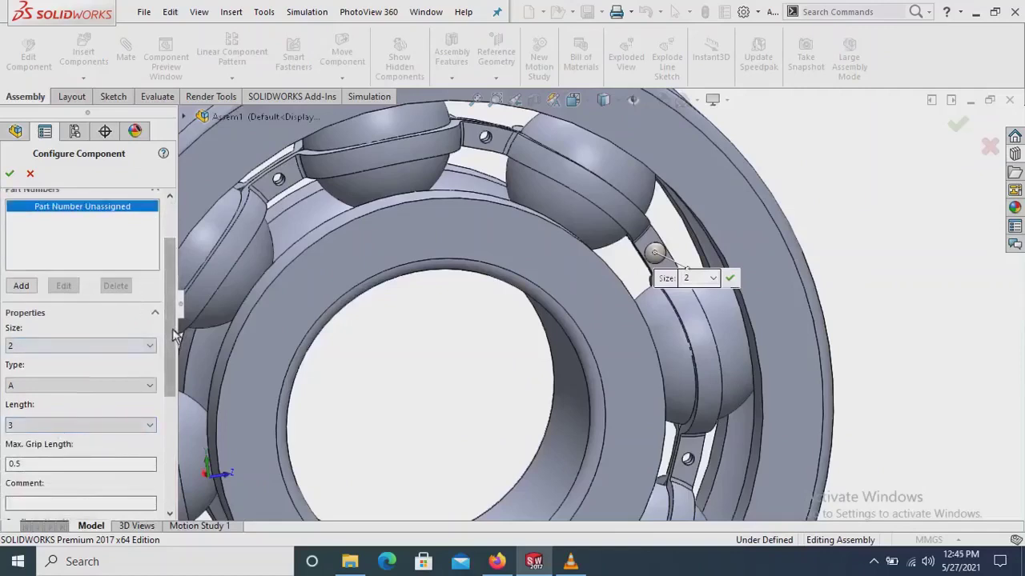
scroll(170, 347, down, 1)
scroll(516, 285, down, 1)
scroll(608, 282, down, 1)
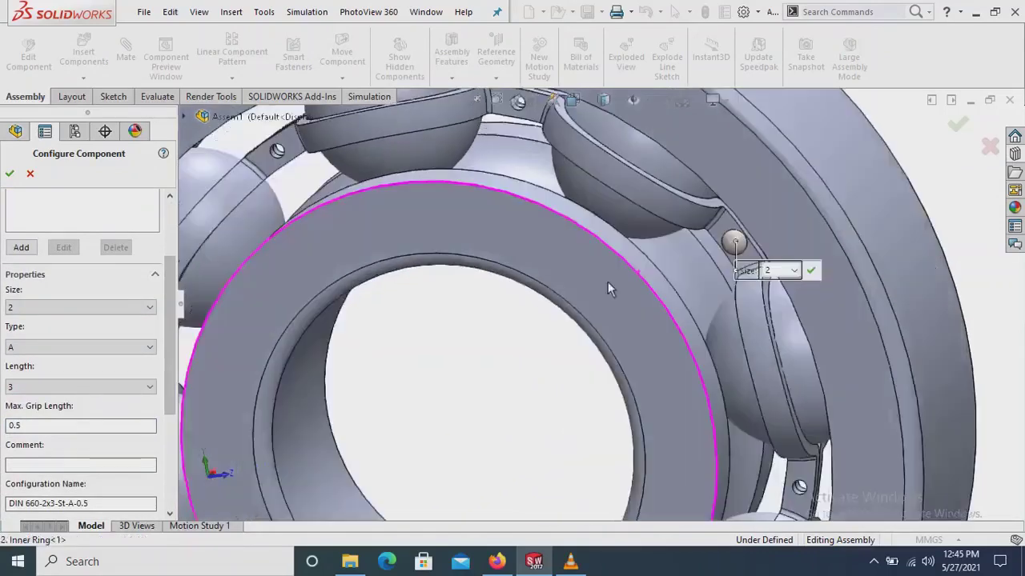
scroll(694, 242, down, 1)
scroll(716, 252, up, 3)
mouse_move(686, 258)
middle_down()
mouse_move(778, 276)
mouse_move(762, 281)
mouse_move(858, 243)
middle_up()
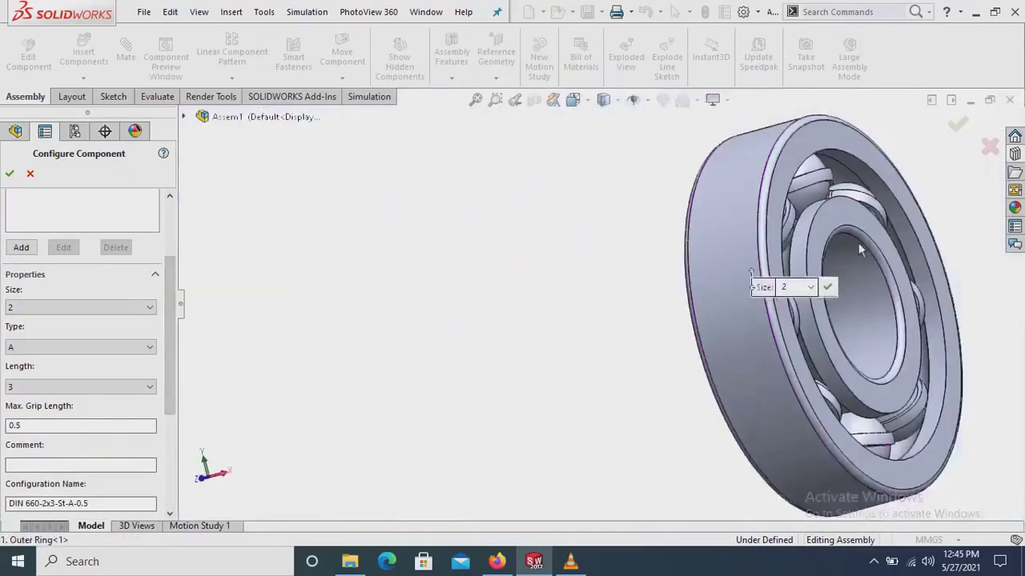
scroll(777, 265, down, 3)
scroll(718, 296, down, 2)
scroll(718, 296, up, 2)
mouse_move(709, 304)
middle_down()
mouse_move(731, 316)
mouse_move(787, 296)
mouse_move(942, 301)
middle_up()
scroll(862, 301, up, 3)
scroll(174, 259, down, 3)
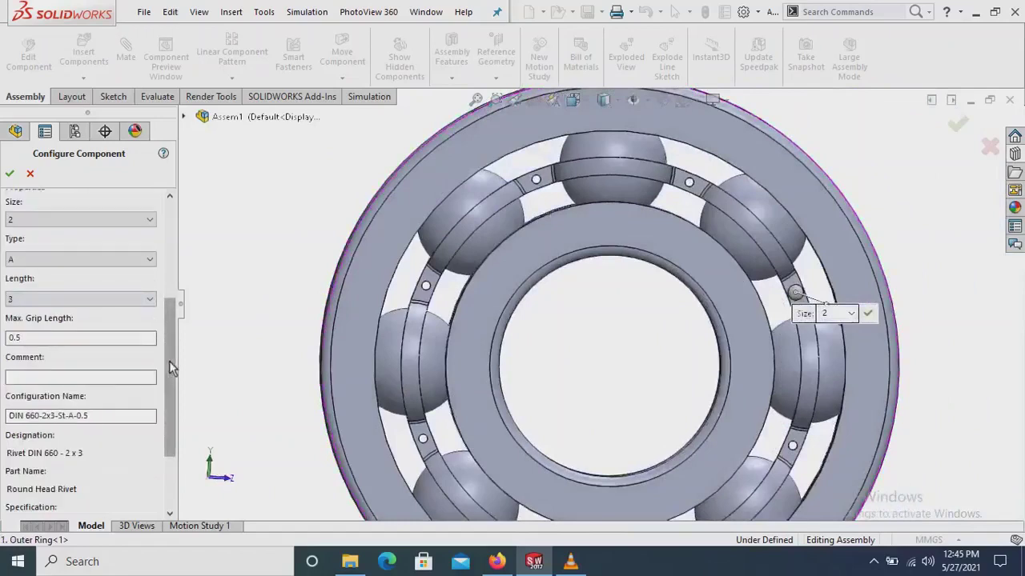
scroll(169, 361, up, 3)
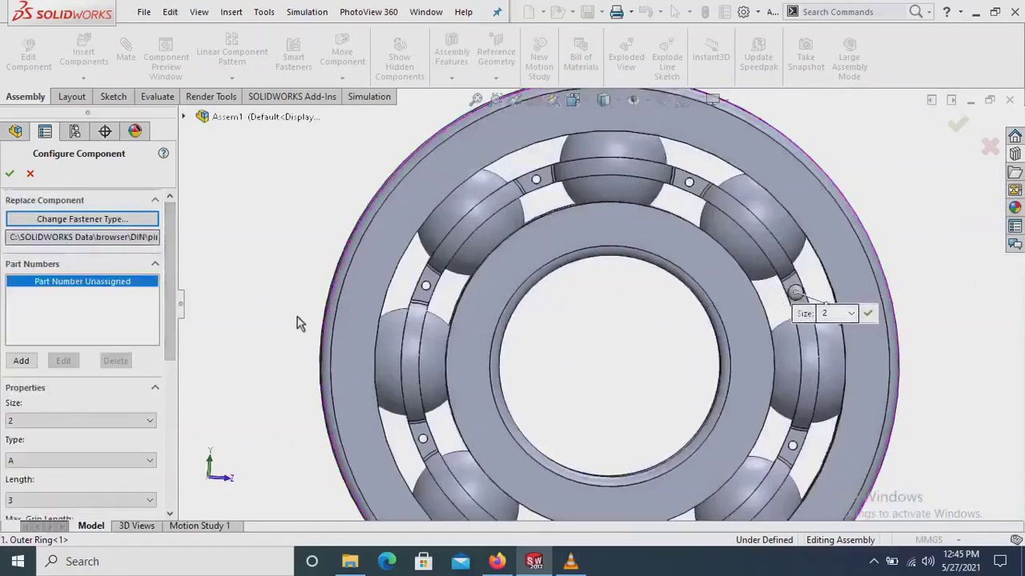
scroll(845, 286, down, 2)
mouse_move(776, 343)
middle_down()
mouse_move(718, 357)
mouse_move(267, 328)
middle_up()
Configure the rivet as size 2, type A, length 6 and insert a single copy
drag(172, 333, 163, 381)
click(102, 355)
click(103, 355)
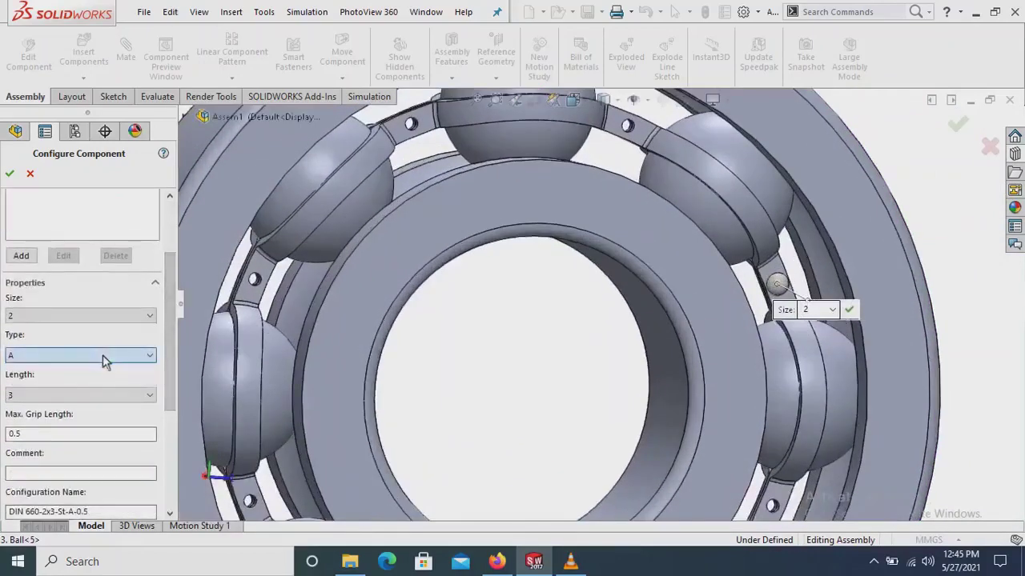
click(78, 396)
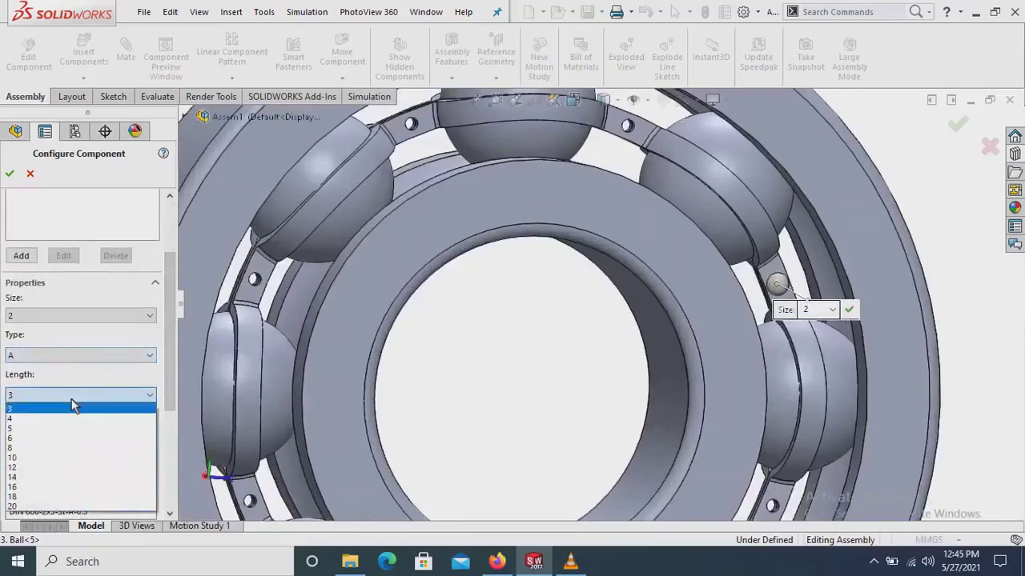
click(46, 448)
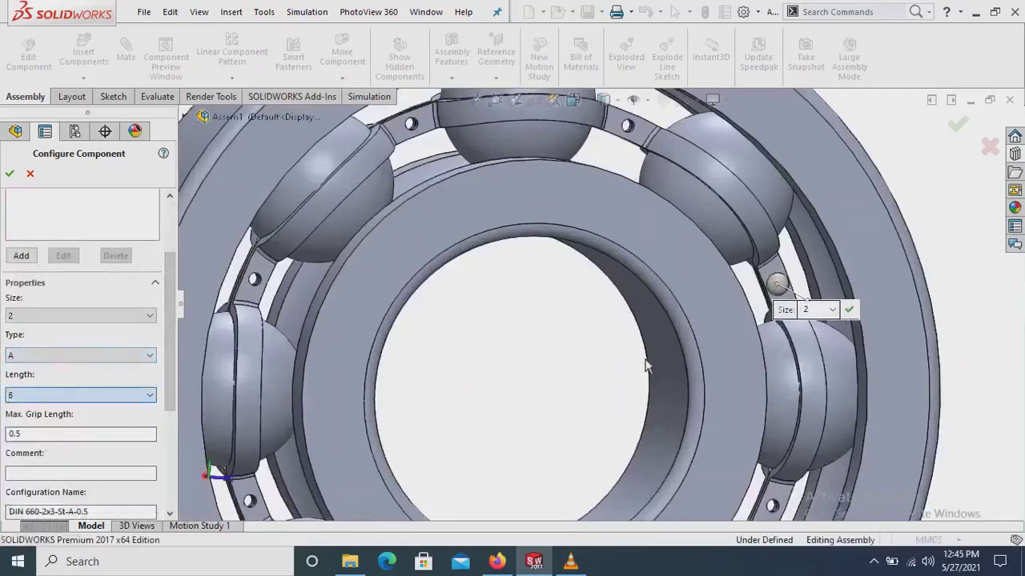
scroll(648, 365, up, 2)
scroll(649, 365, up, 2)
mouse_move(648, 365)
middle_down()
mouse_move(497, 365)
mouse_move(427, 384)
mouse_move(470, 384)
mouse_move(446, 374)
middle_up()
scroll(567, 312, down, 2)
scroll(567, 312, down, 2)
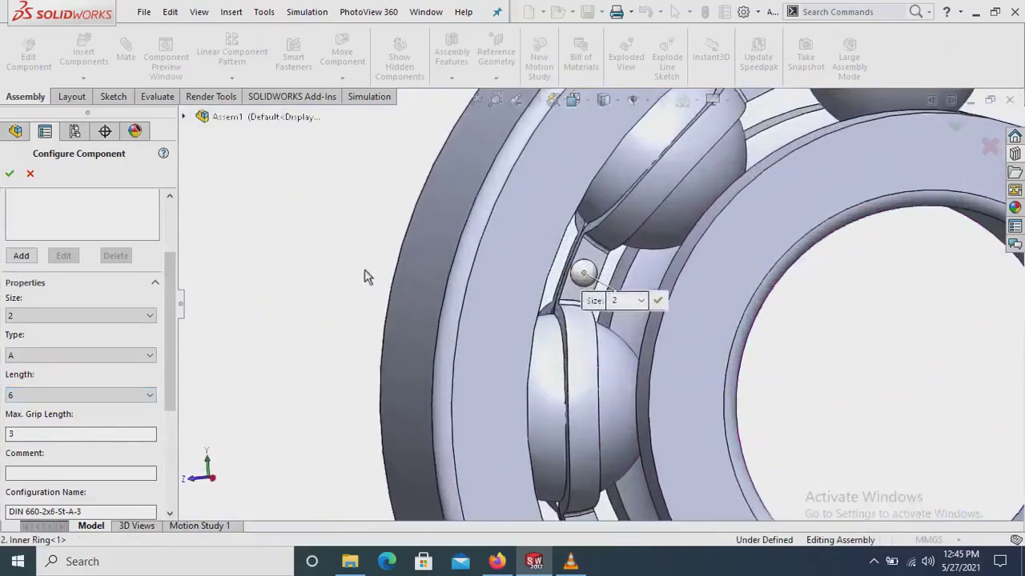
middle_drag(383, 309, 344, 302)
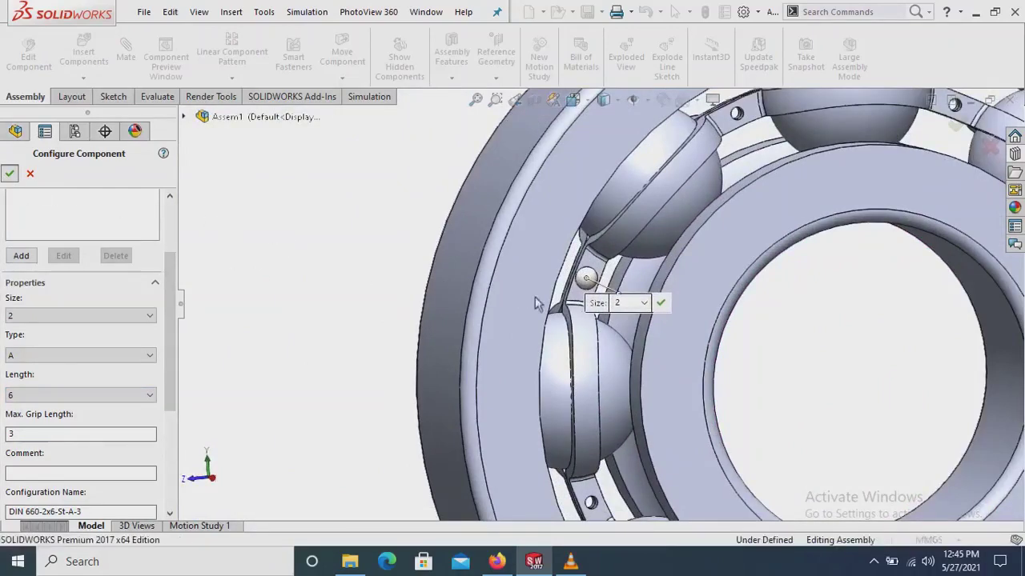
key(Return)
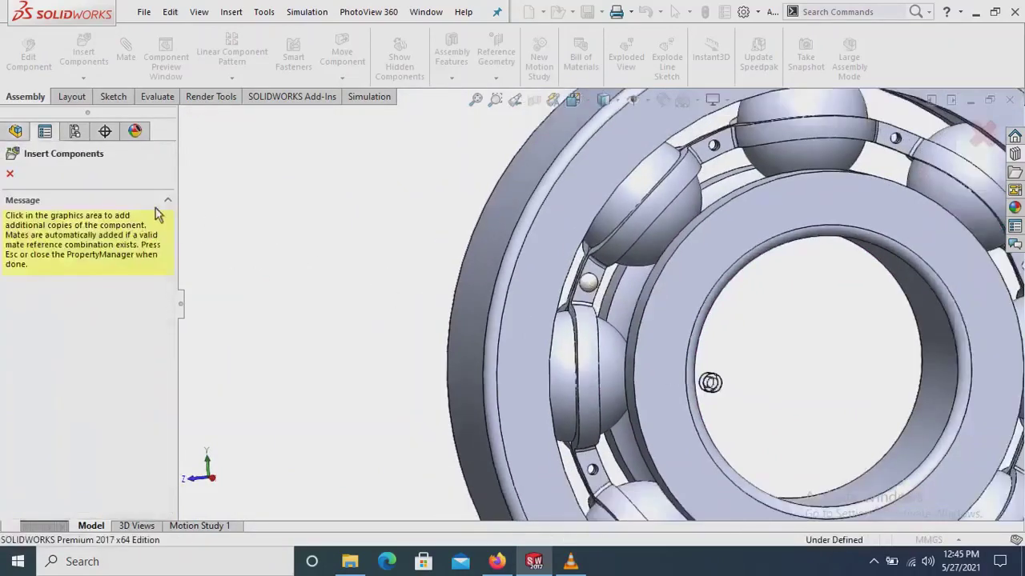
key(Escape)
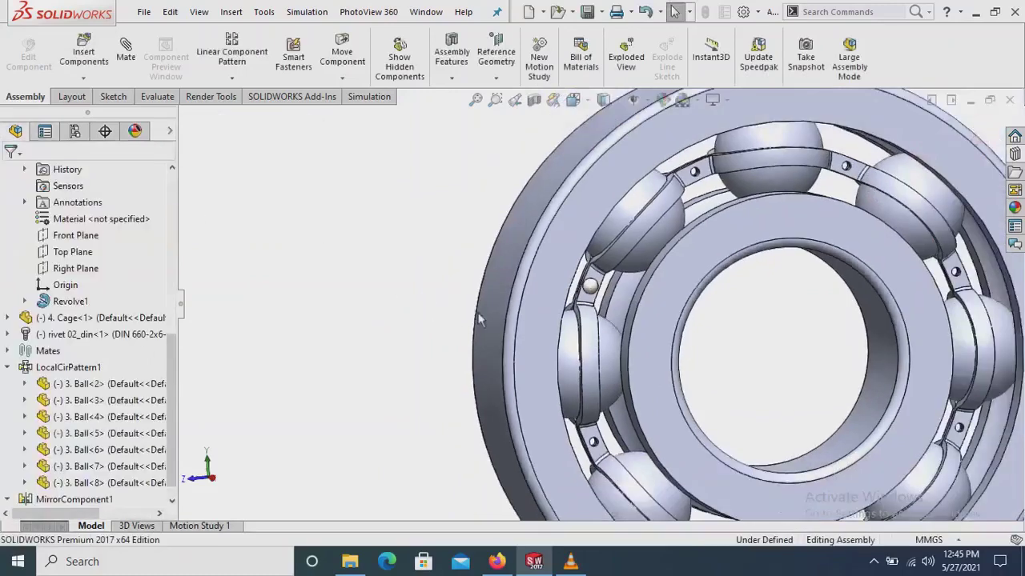
Orbit and zoom to inspect the inserted DIN 660-2x6 rivet
scroll(606, 336, up, 3)
middle_drag(675, 352, 859, 365)
scroll(859, 365, down, 2)
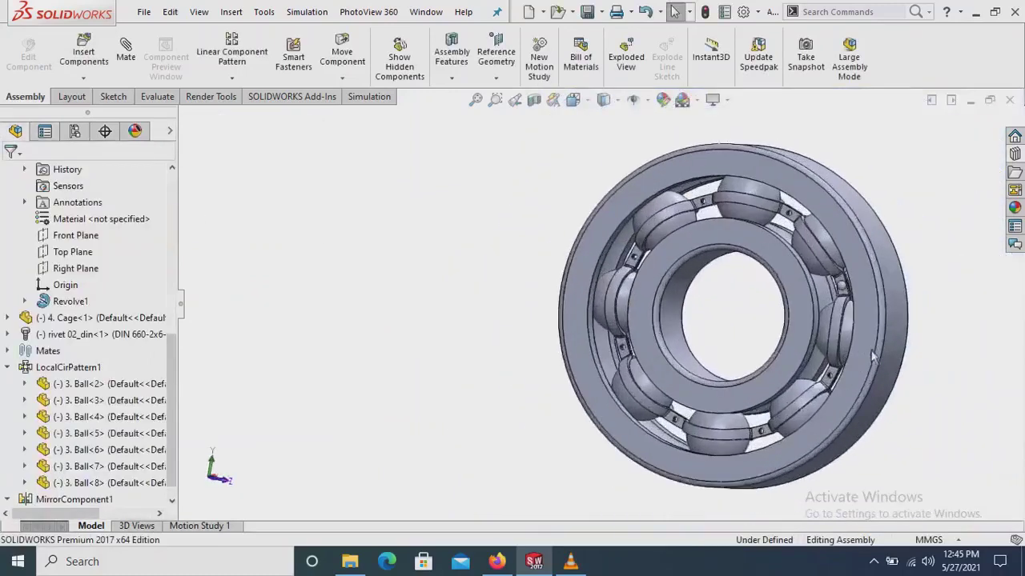
scroll(840, 273, down, 2)
scroll(839, 268, down, 3)
scroll(839, 268, down, 2)
scroll(844, 276, up, 3)
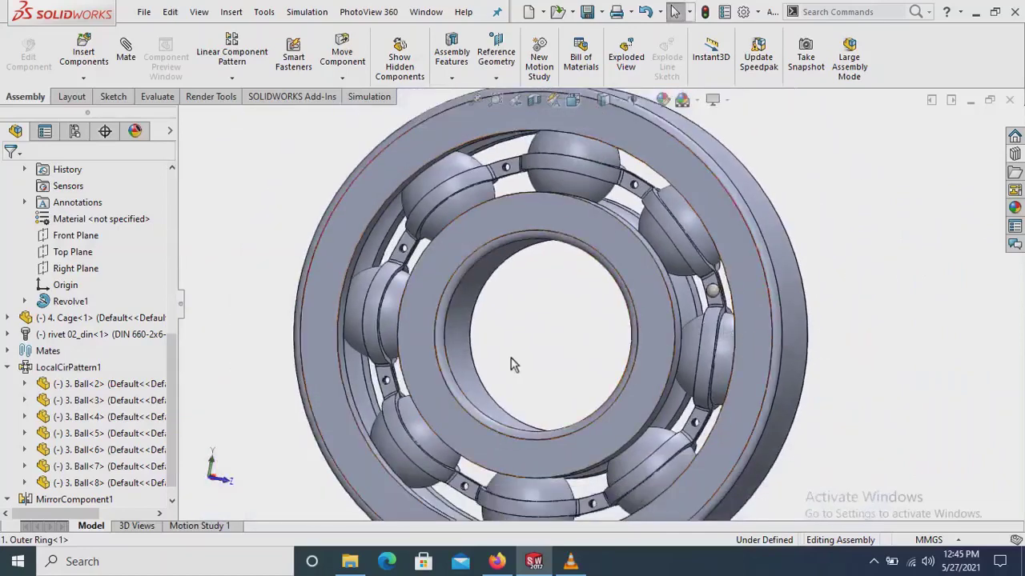
scroll(500, 397, up, 1)
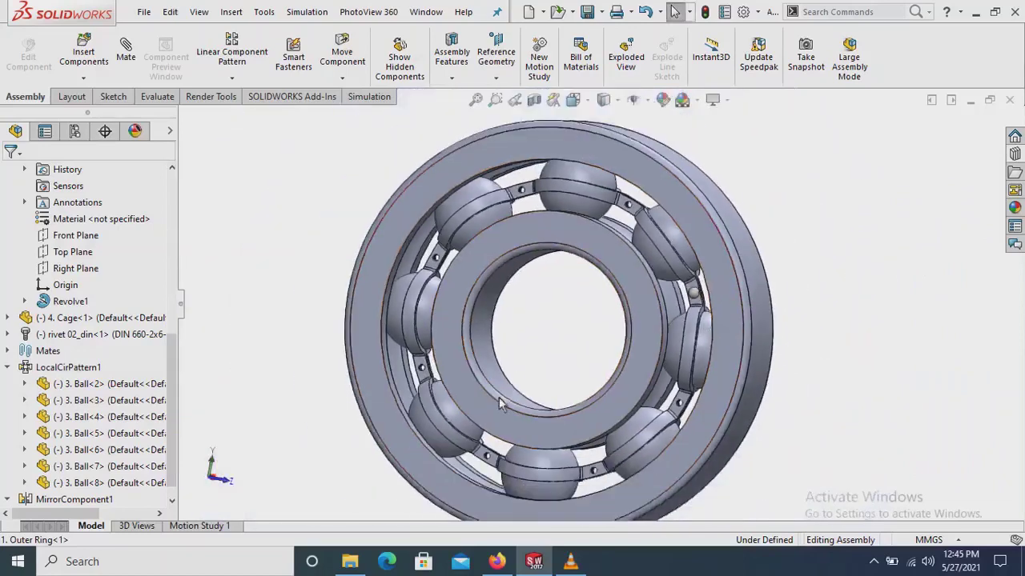
Circular-pattern the rivet 8 times, equally spaced around the inner ring's Axis<1>
click(235, 80)
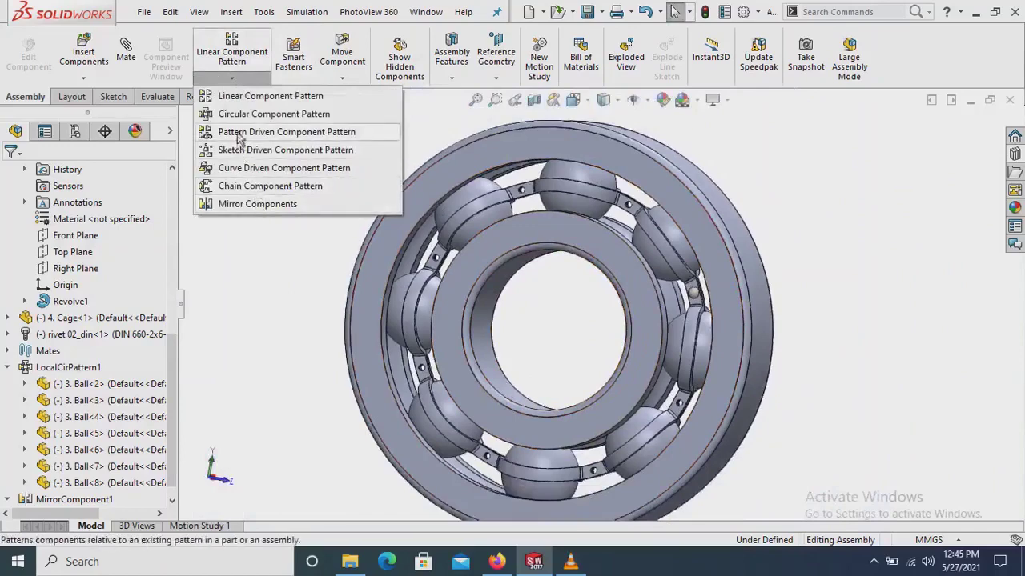
click(243, 114)
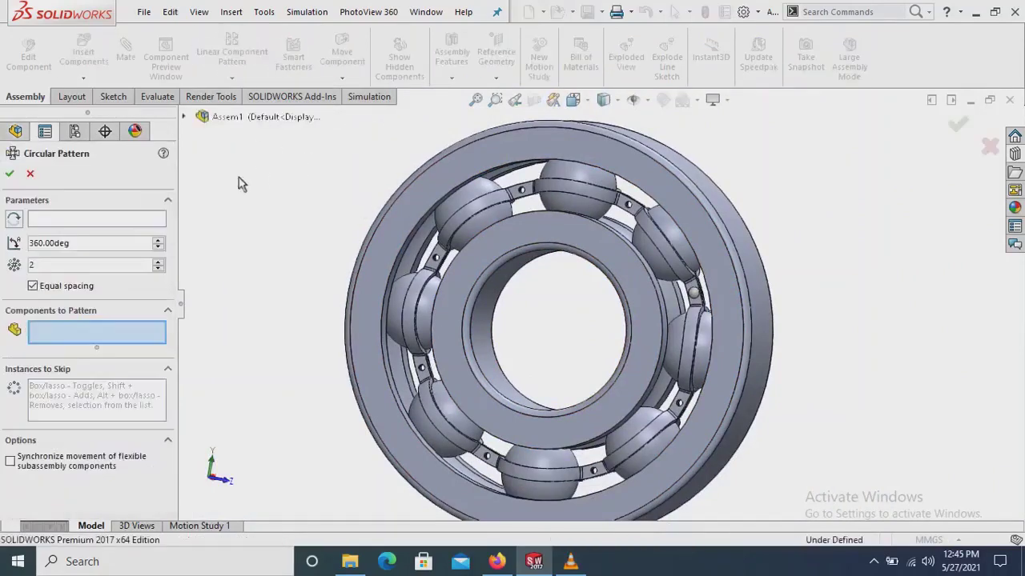
click(694, 291)
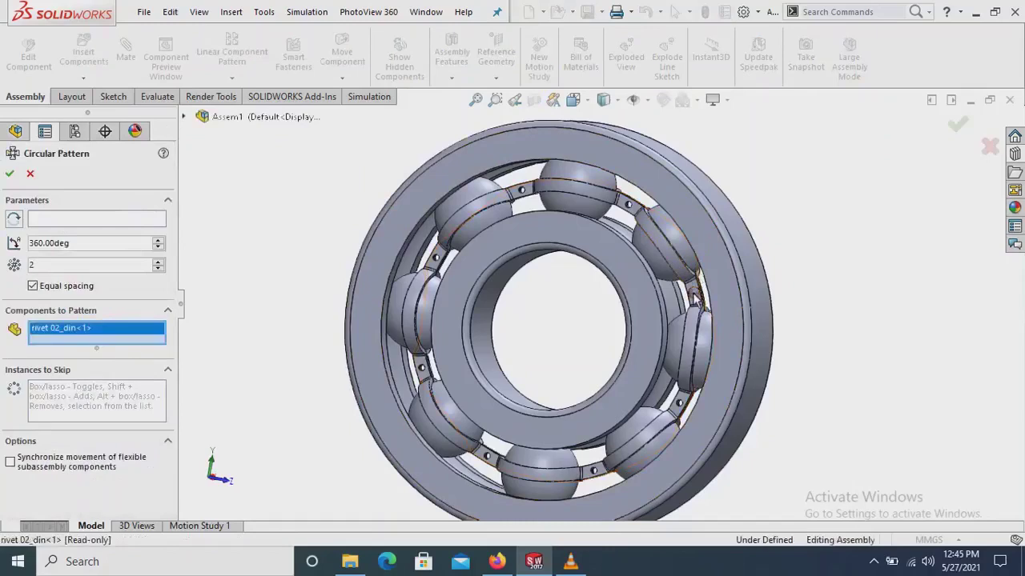
click(648, 101)
click(658, 144)
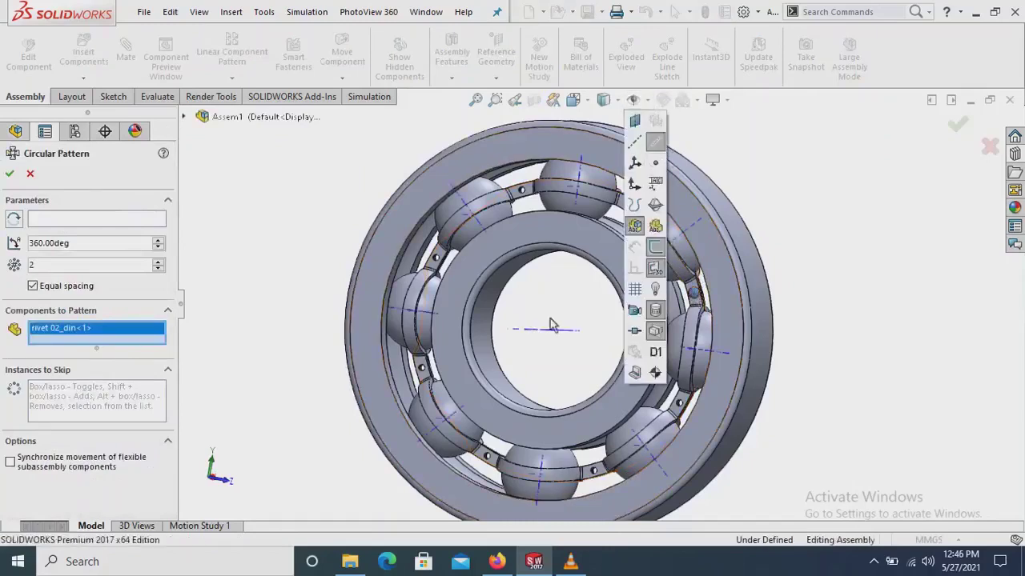
click(60, 220)
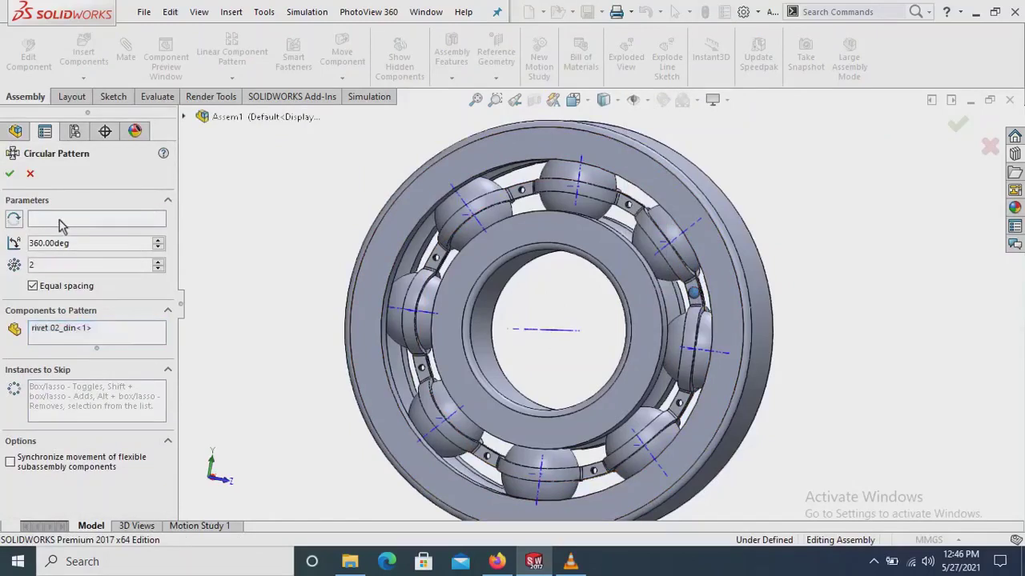
click(536, 330)
text(8)
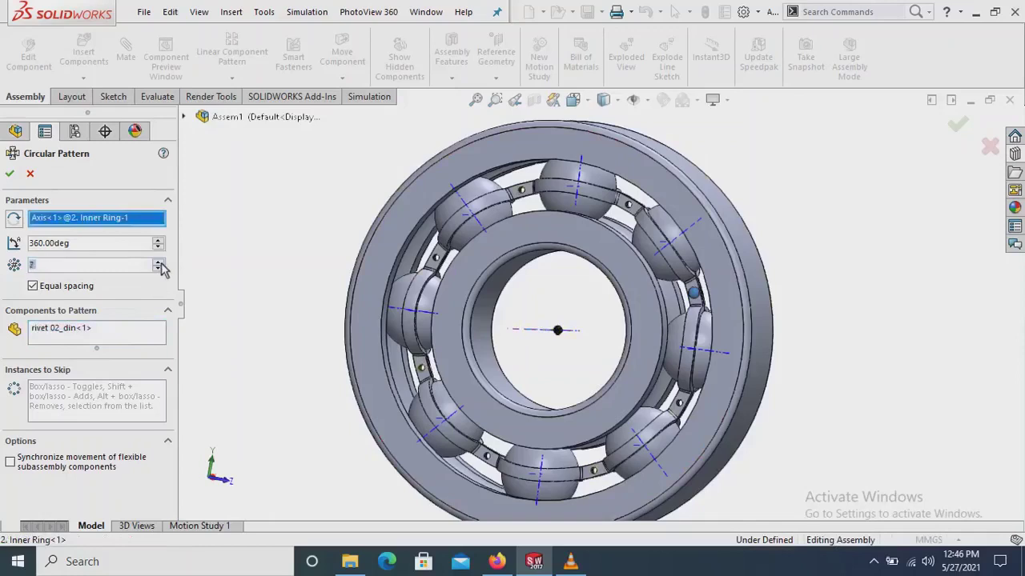
click(10, 173)
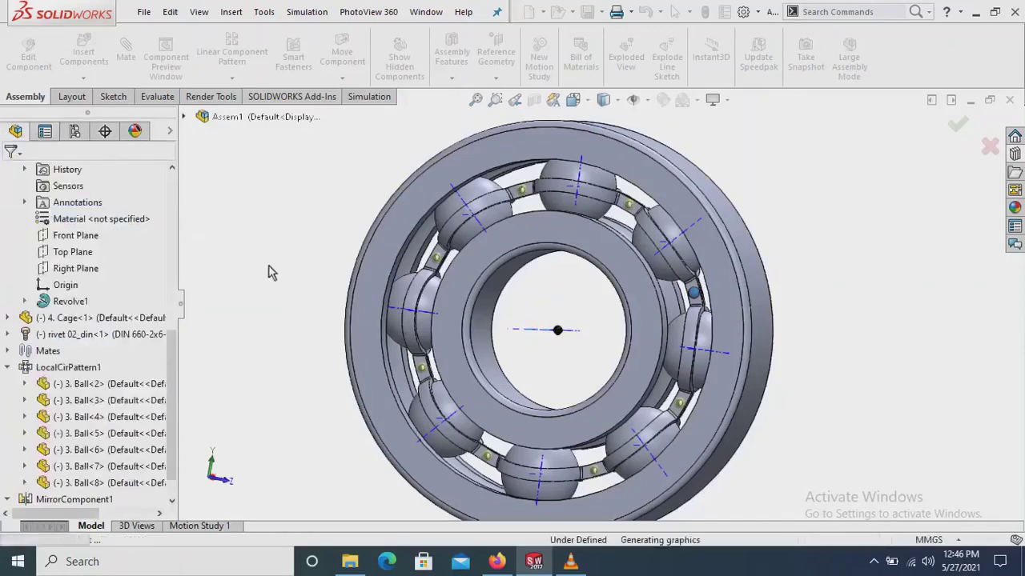
Hide the temporary axes and fit the whole bearing in the view
click(647, 100)
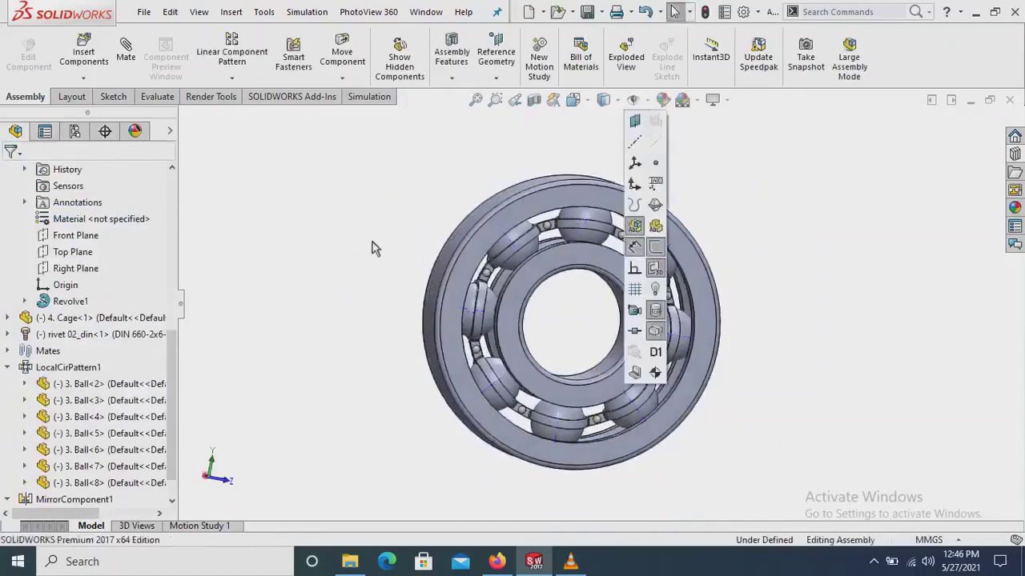
middle_drag(377, 235, 406, 297)
scroll(461, 353, down, 2)
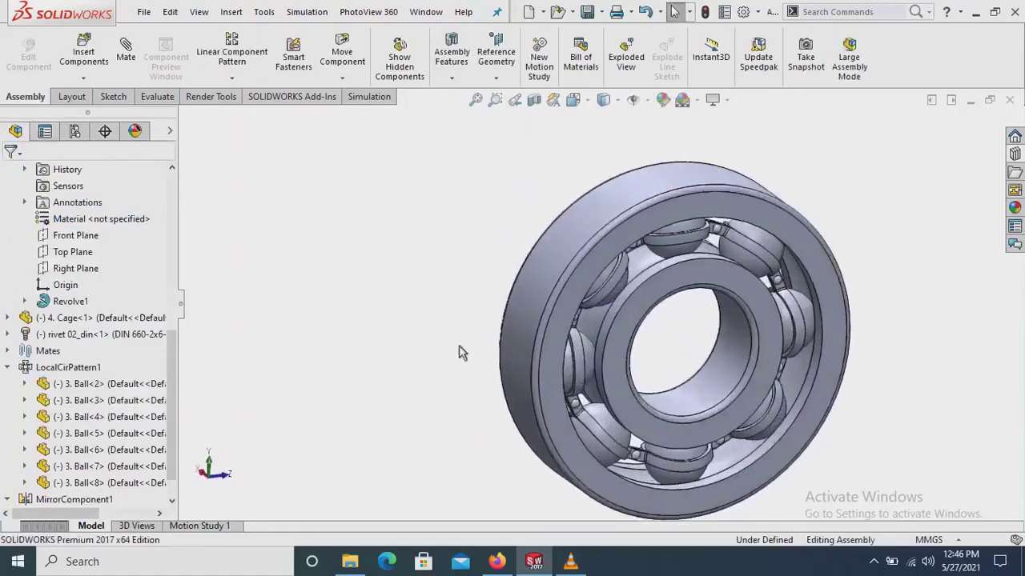
middle_drag(461, 353, 788, 436)
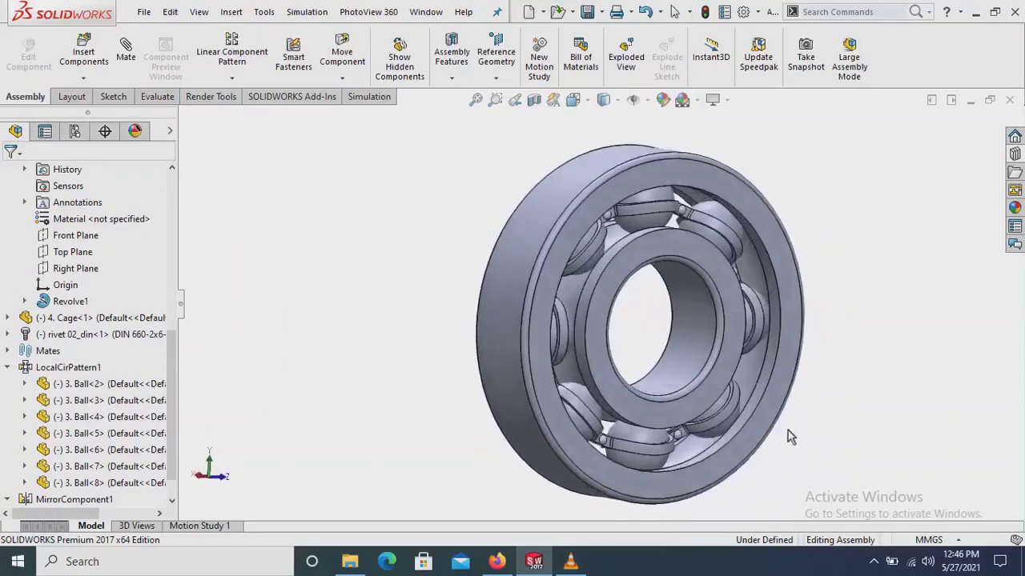
key(f)
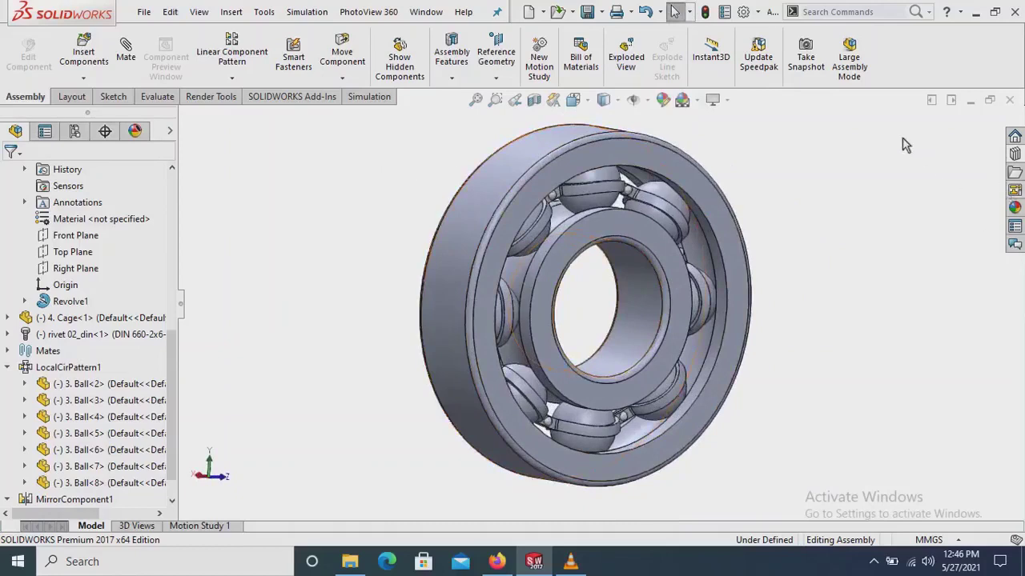
Apply the carbon steel appearance from Metal > Steel to the bearing
click(1015, 208)
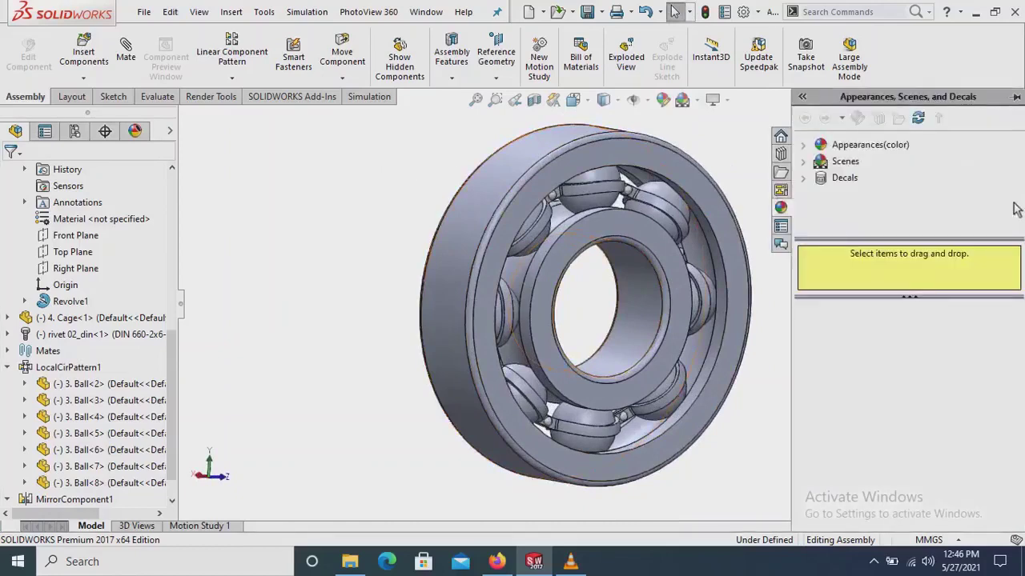
click(805, 146)
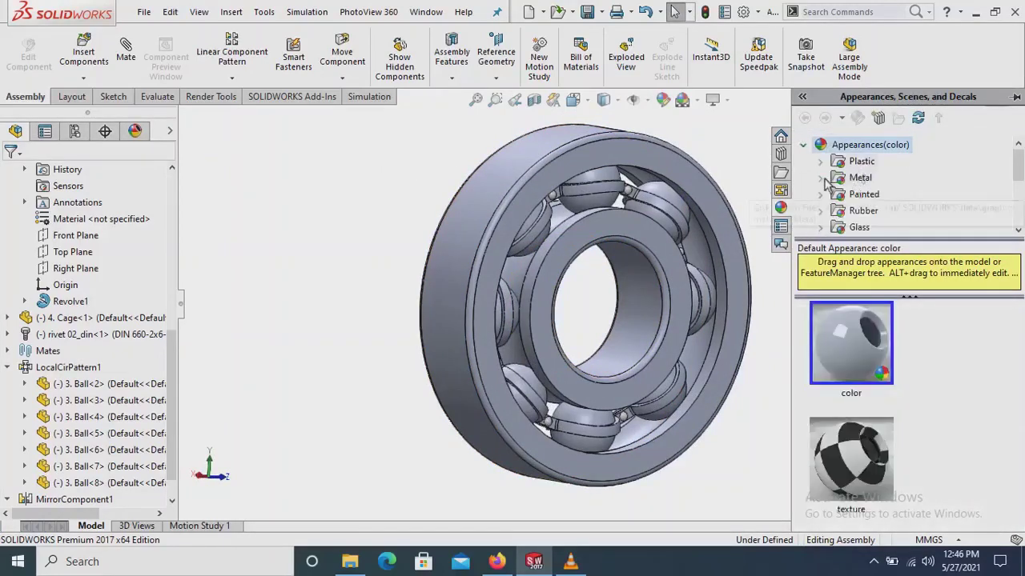
click(825, 181)
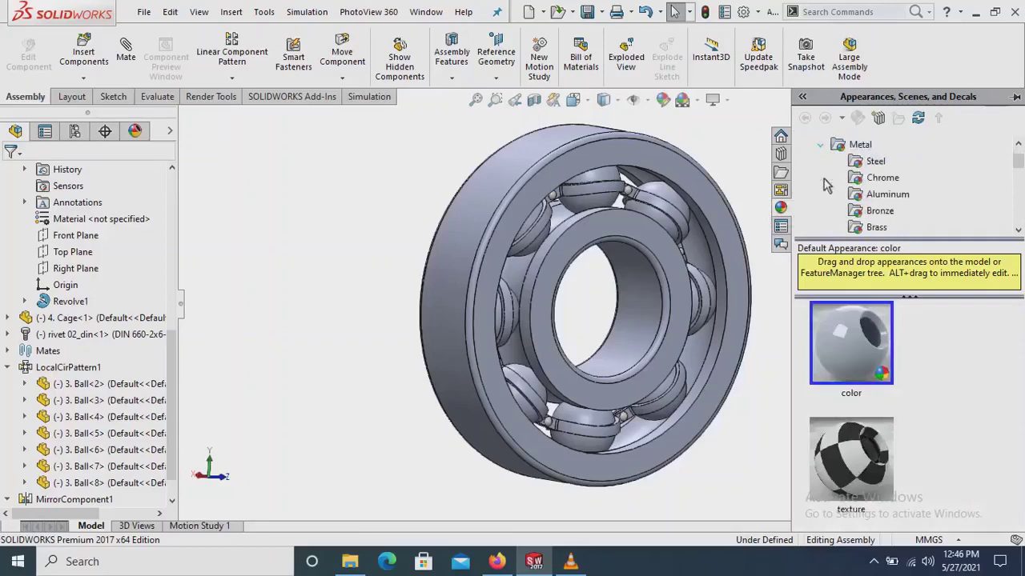
click(874, 163)
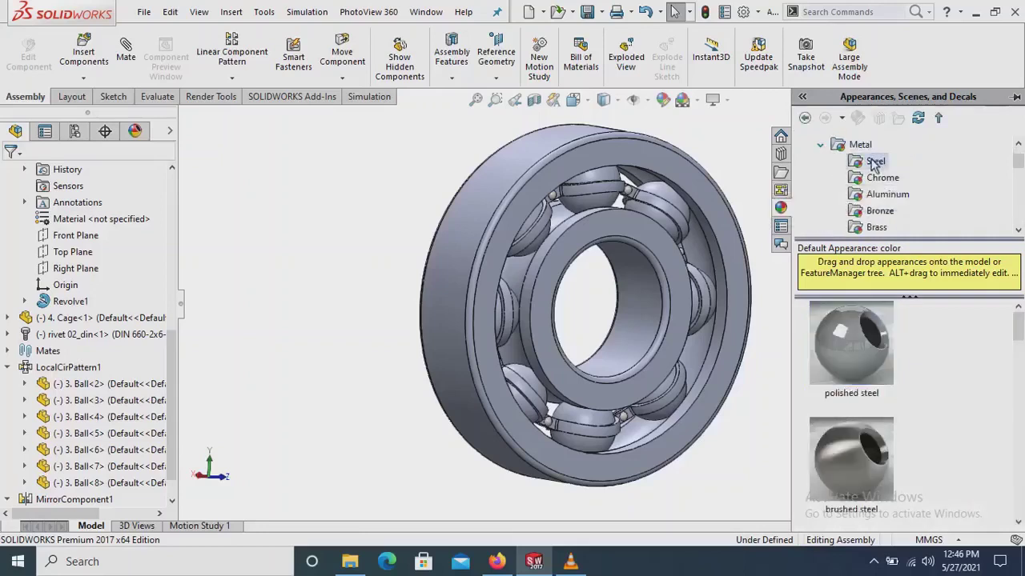
scroll(889, 388, down, 3)
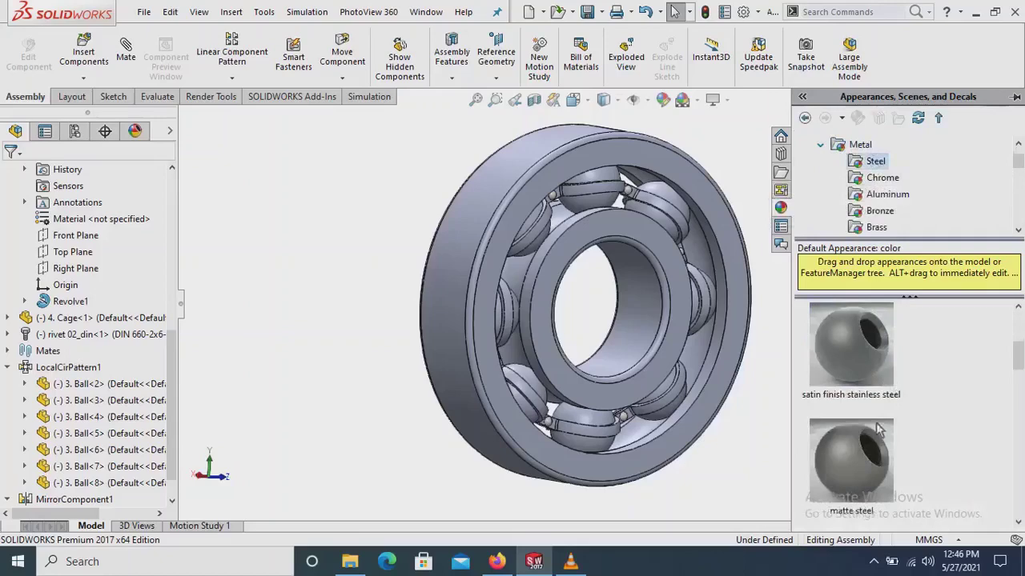
scroll(878, 429, down, 1)
scroll(878, 432, down, 1)
scroll(878, 434, down, 1)
scroll(878, 436, down, 1)
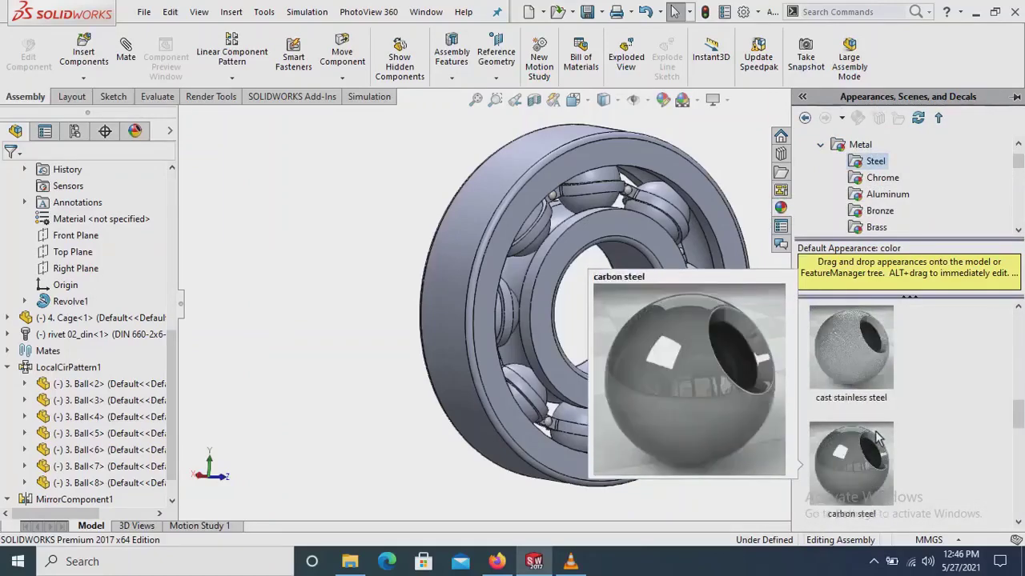
click(876, 436)
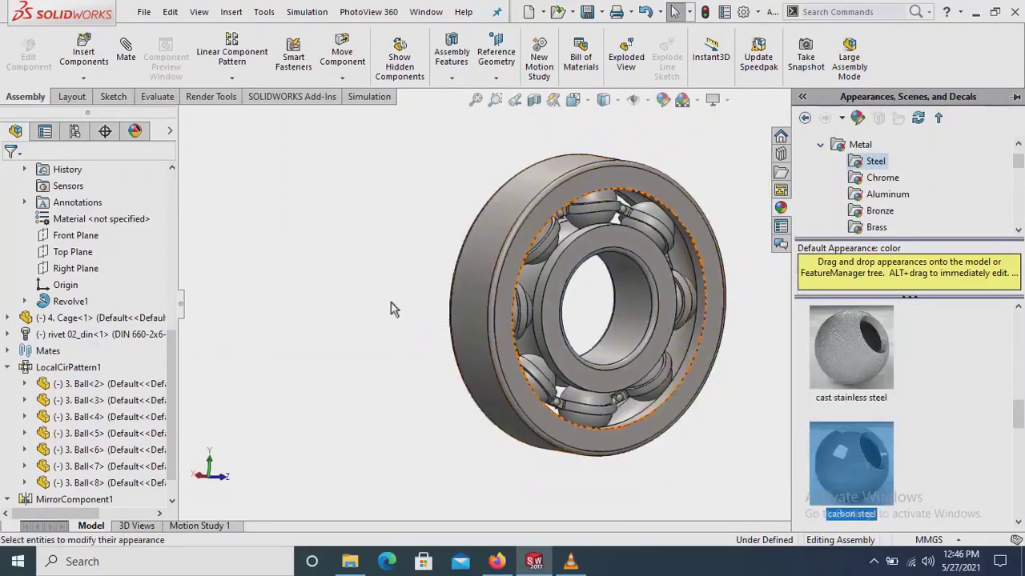
Orbit, spin and zoom the bearing to review the steel finish
mouse_move(421, 281)
middle_down()
mouse_move(405, 274)
mouse_move(646, 237)
middle_up()
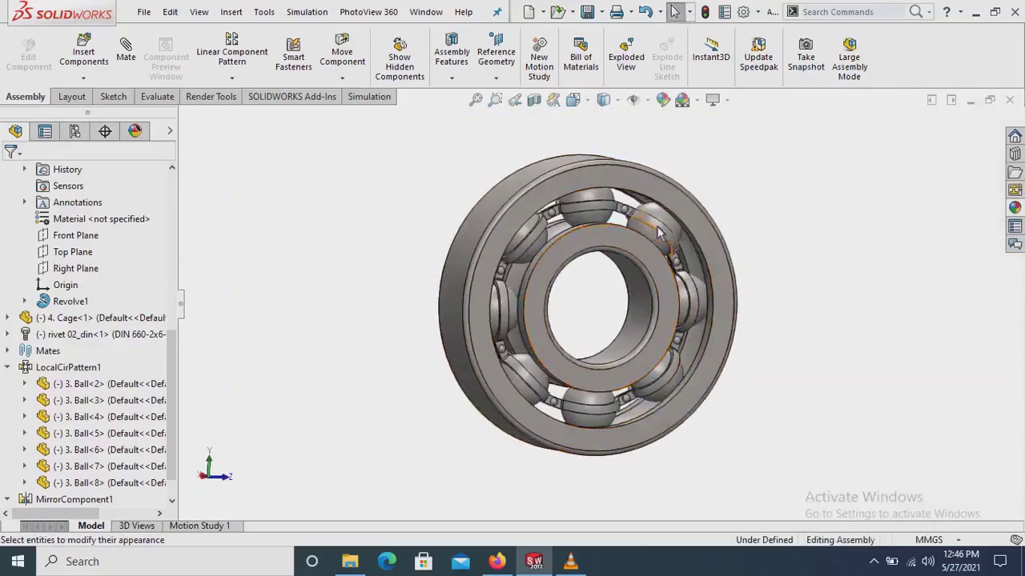
mouse_move(658, 232)
mouse_down()
mouse_move(588, 232)
mouse_move(679, 320)
mouse_move(394, 239)
mouse_up()
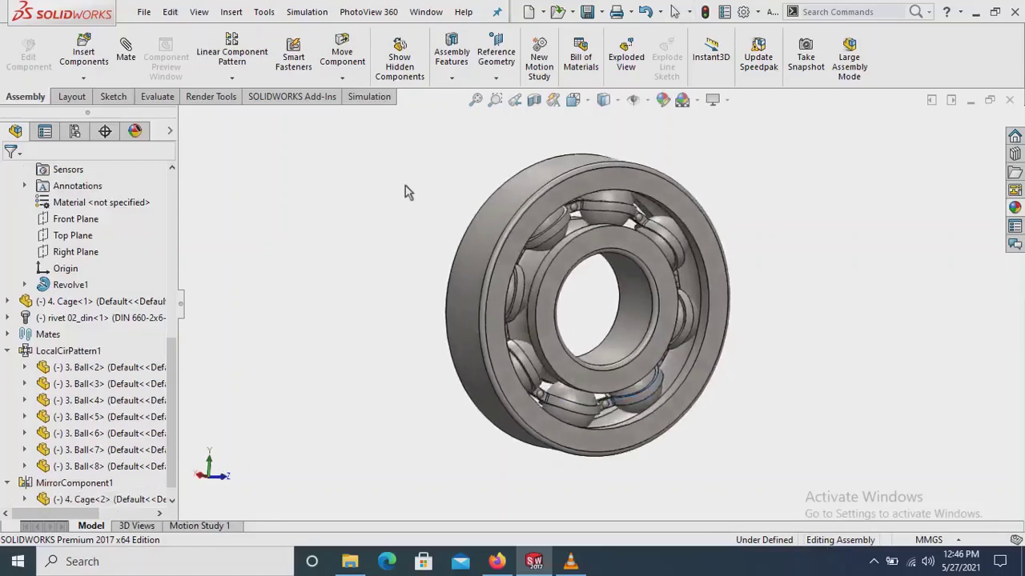
scroll(404, 192, down, 1)
scroll(805, 422, up, 1)
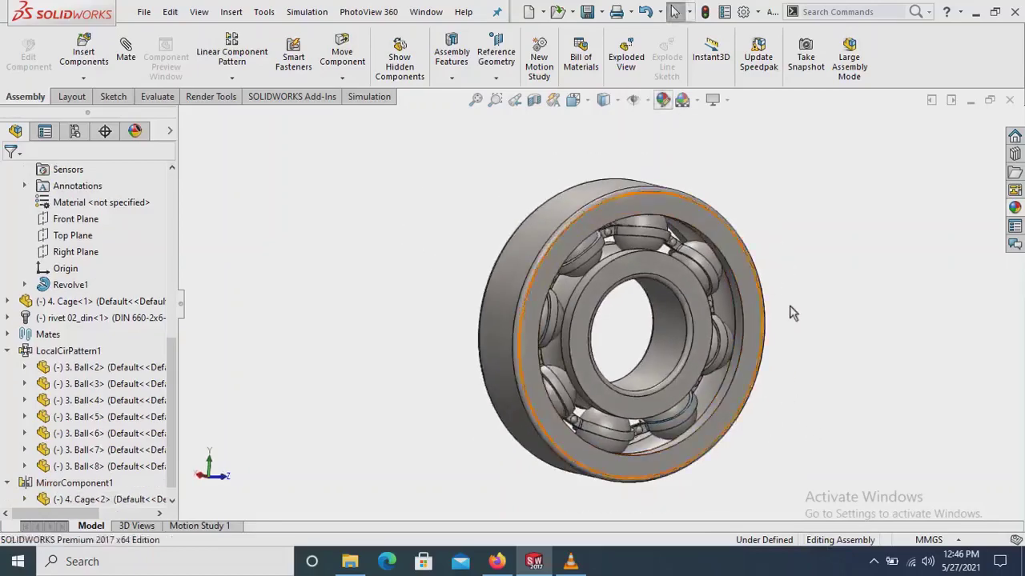
scroll(793, 313, down, 1)
scroll(688, 304, up, 1)
scroll(584, 298, down, 1)
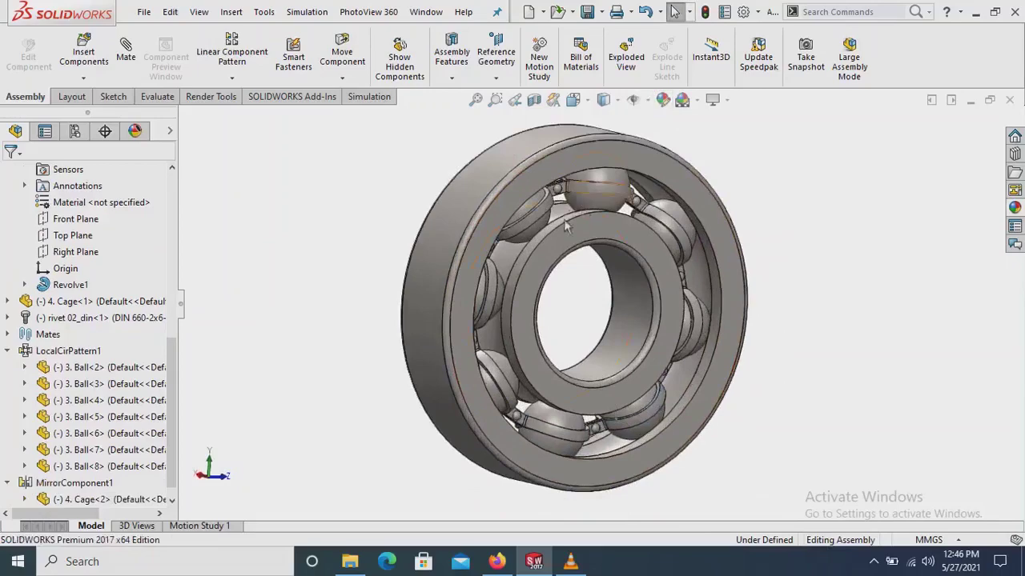
scroll(584, 184, up, 1)
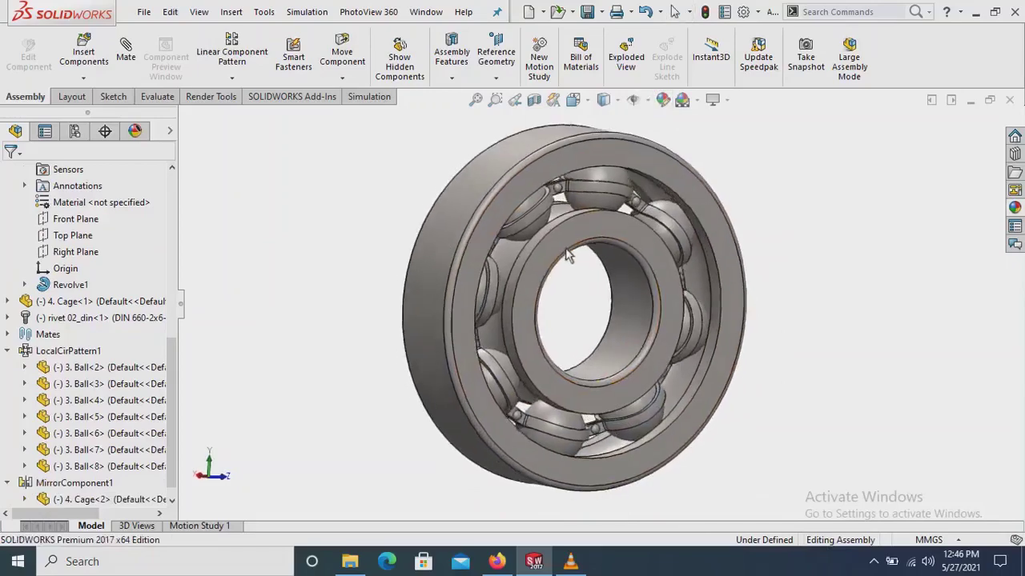
Rebuild and save the assembly as 'Ball Bearing' (*.sldasm) in the Ball Bearing folder
click(587, 12)
click(497, 228)
text(B)
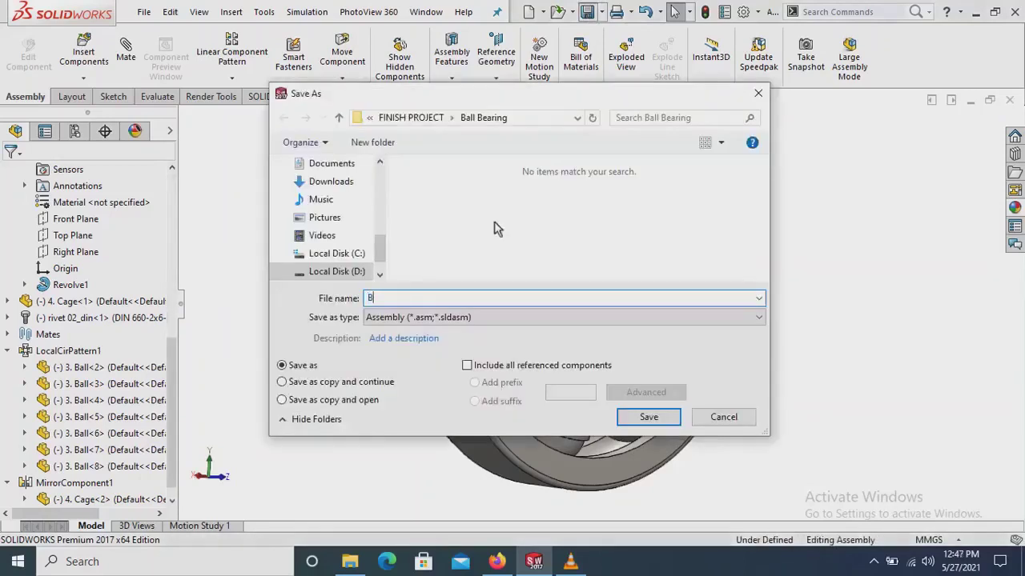
text(all Bearing)
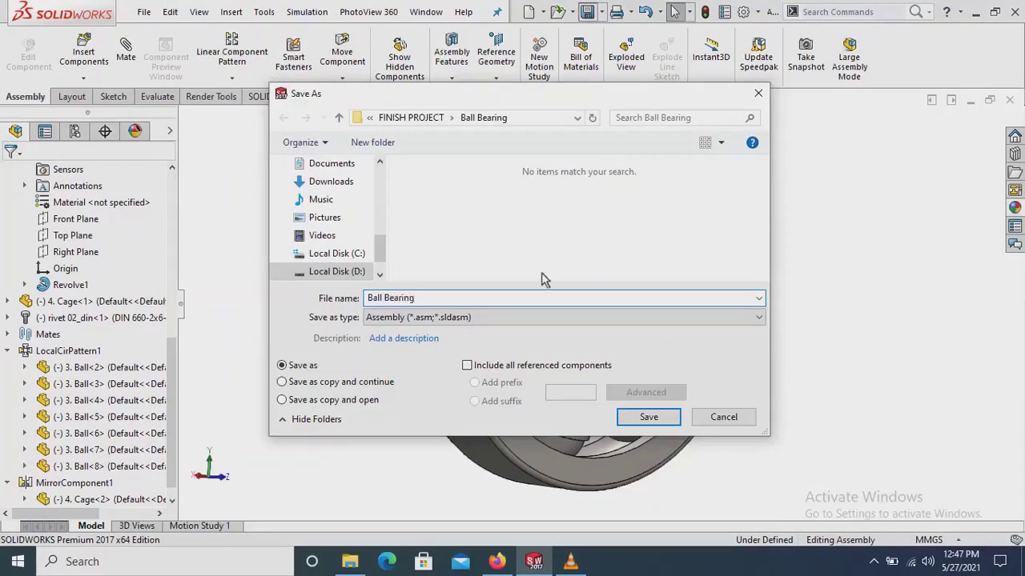
click(654, 422)
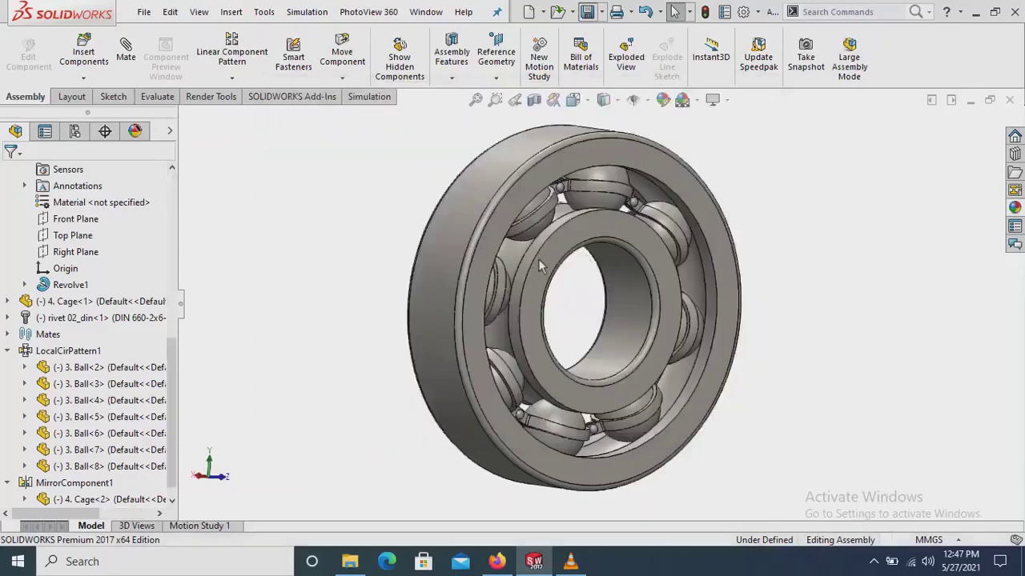
Spin the balls and cage inside the rings from several angles to check free movement
middle_drag(632, 198, 656, 261)
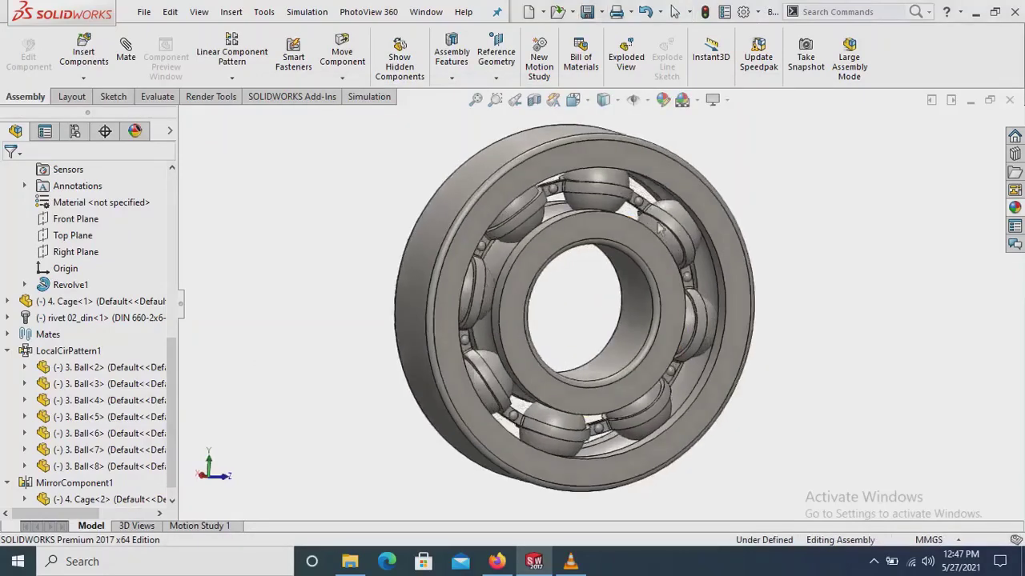
click(683, 270)
drag(687, 275, 540, 362)
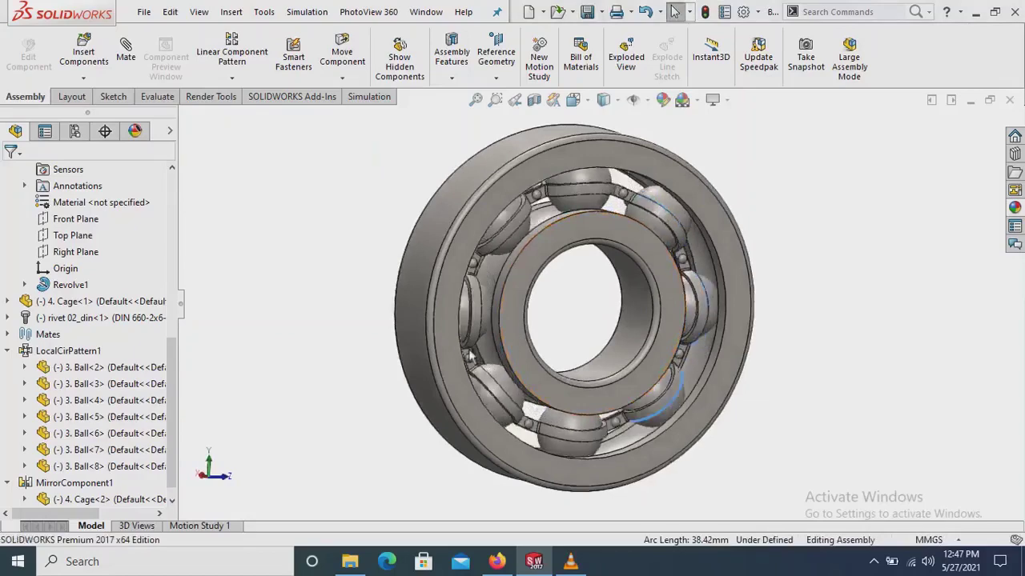
middle_drag(540, 362, 681, 314)
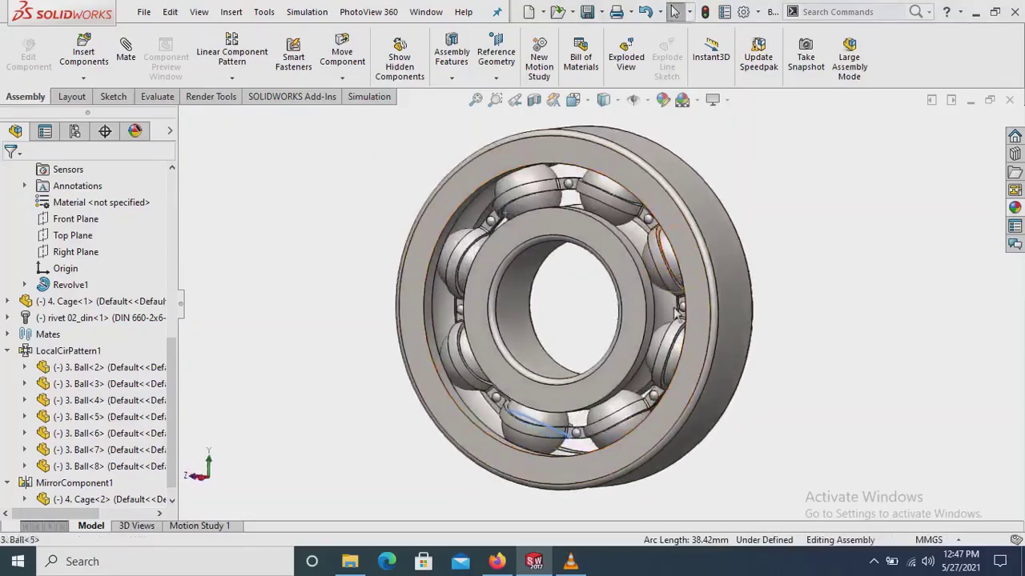
mouse_move(679, 288)
mouse_down()
mouse_move(467, 312)
mouse_move(491, 206)
mouse_move(526, 189)
mouse_move(482, 398)
mouse_move(742, 370)
mouse_up()
mouse_move(742, 370)
middle_down()
mouse_move(706, 355)
mouse_move(599, 382)
middle_up()
Turn the cage once more, then rebuild and save the assembly
drag(376, 280, 371, 341)
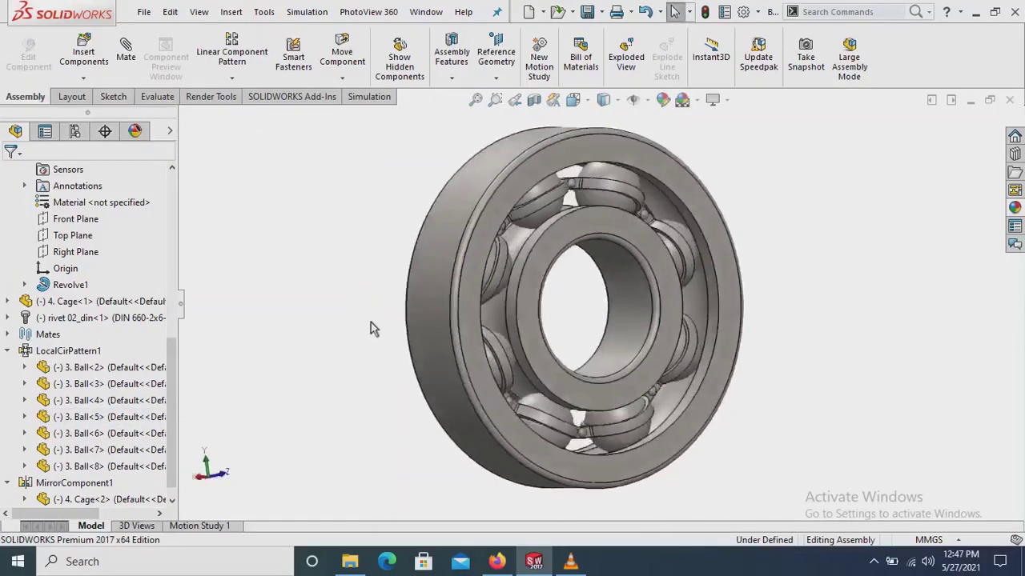
click(592, 13)
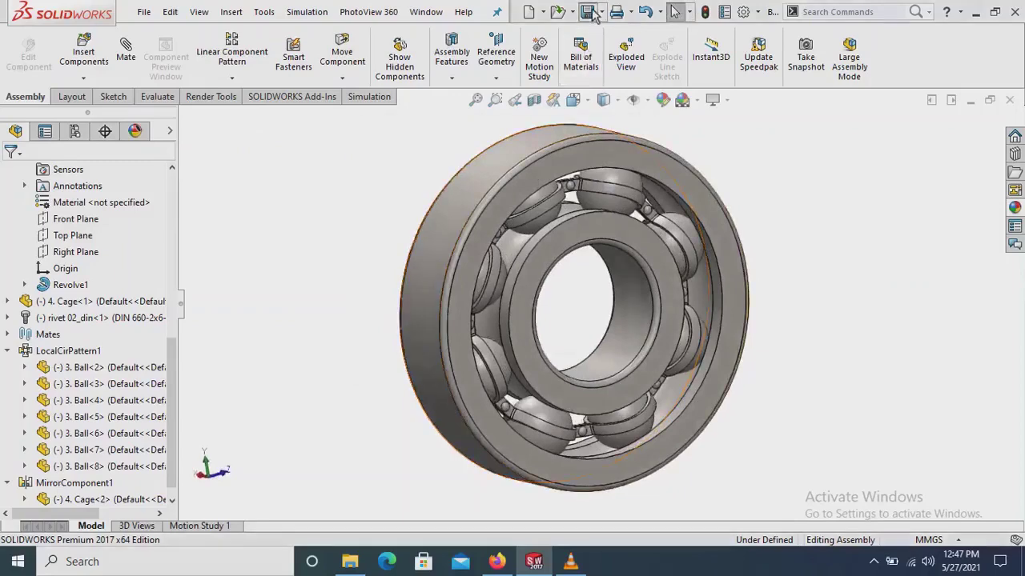
click(498, 233)
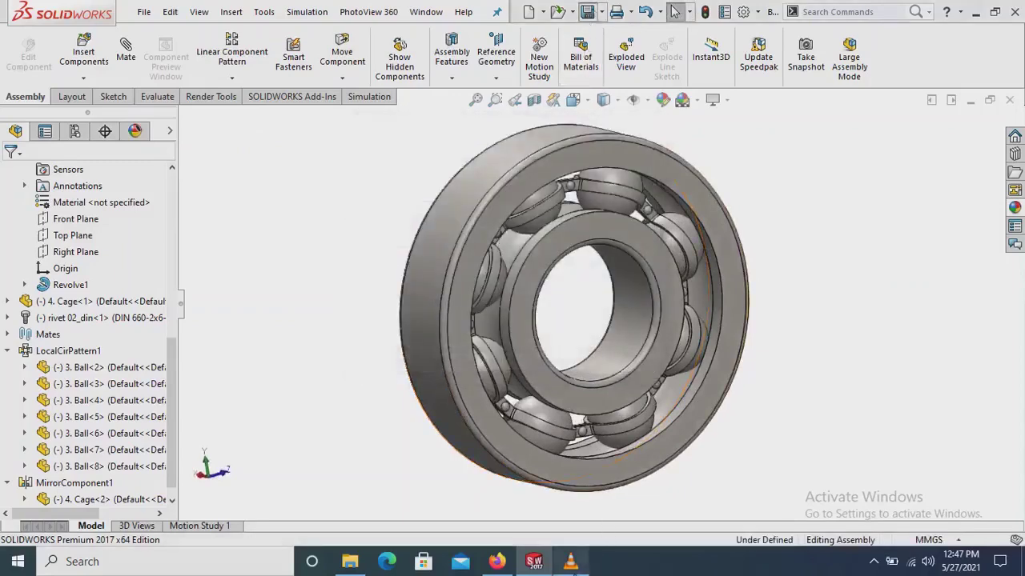